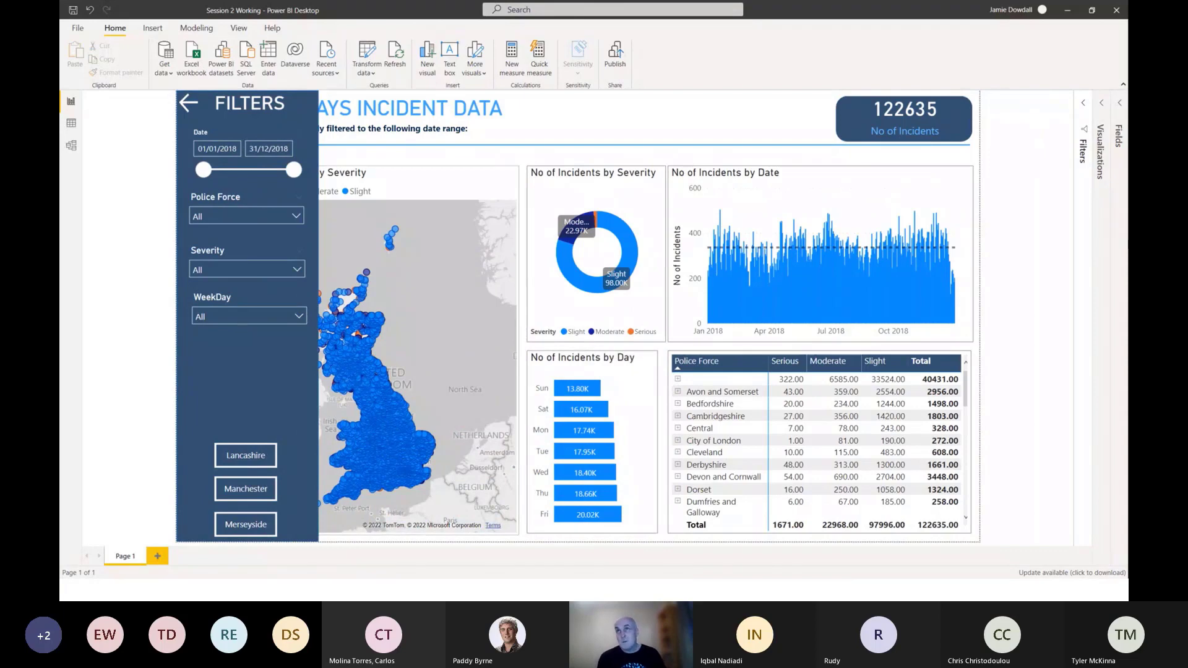
# Expand the Fields pane and restore the report window from full screen, enlarging it so the whole dashboard page is readable.
pyautogui.click(1121, 104)
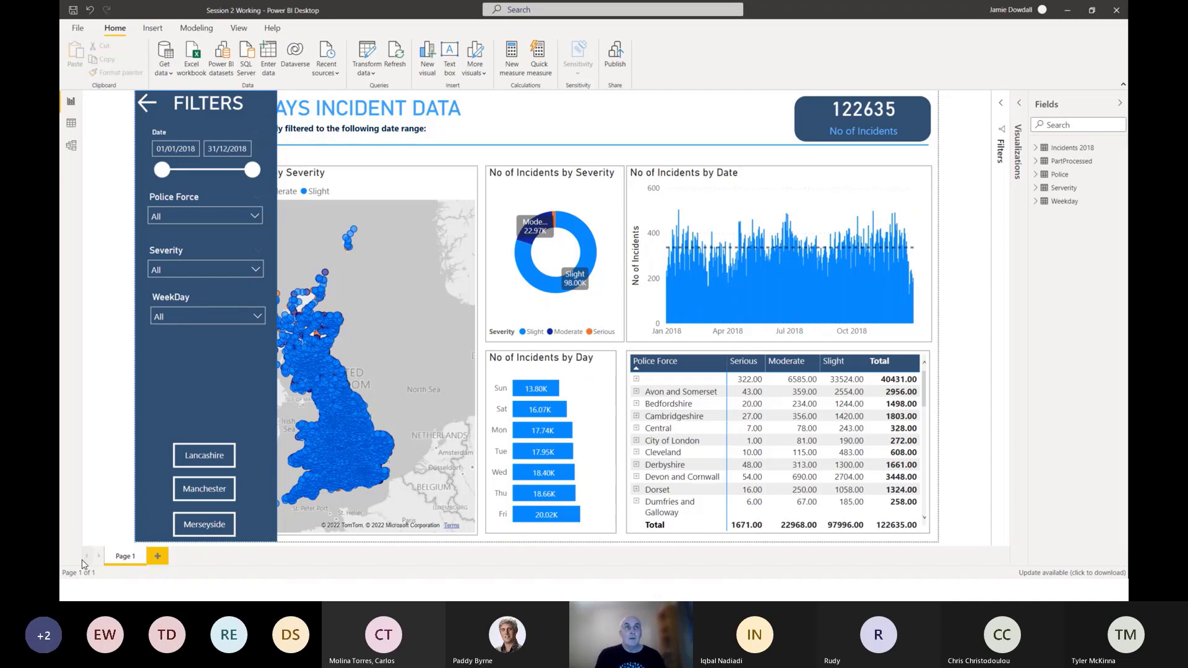
pyautogui.moveTo(624, 3); pyautogui.dragTo(516, 44)
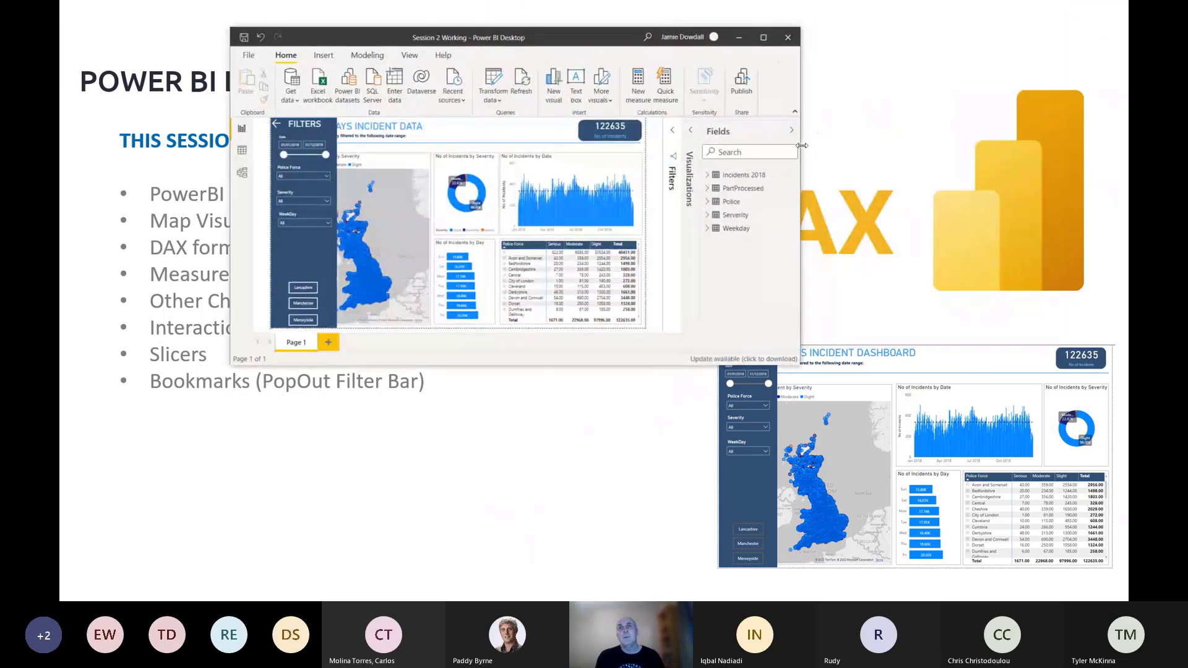
pyautogui.moveTo(803, 143); pyautogui.dragTo(1107, 166)
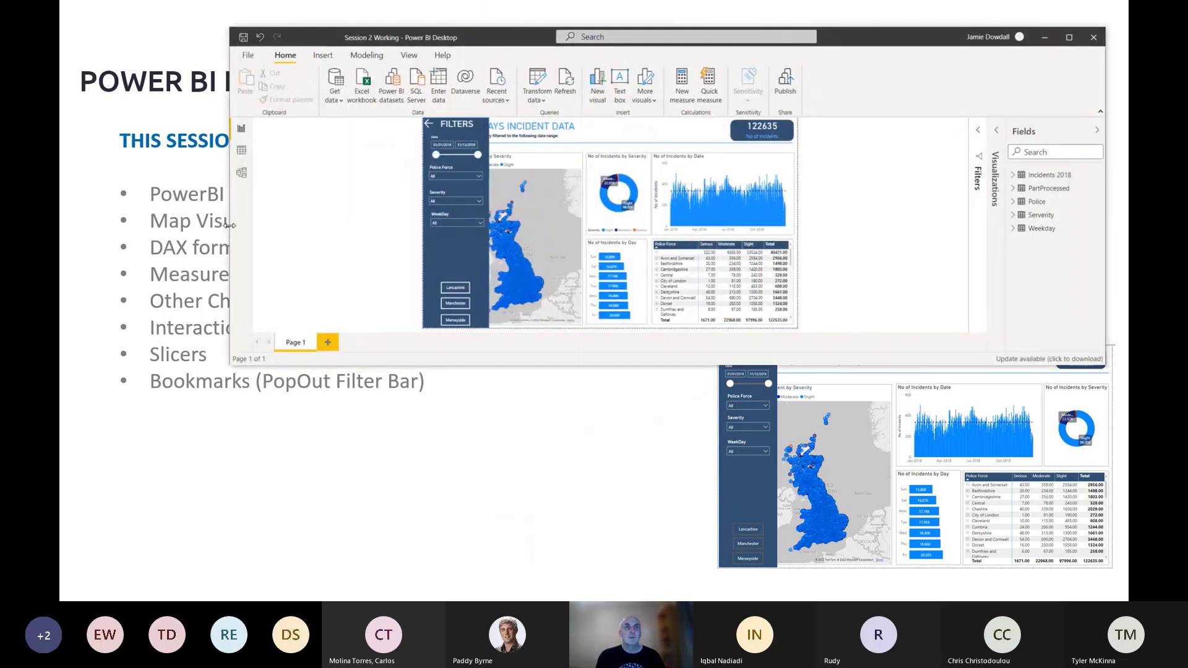
pyautogui.moveTo(227, 224); pyautogui.dragTo(103, 222)
pyautogui.moveTo(467, 367); pyautogui.dragTo(468, 564)
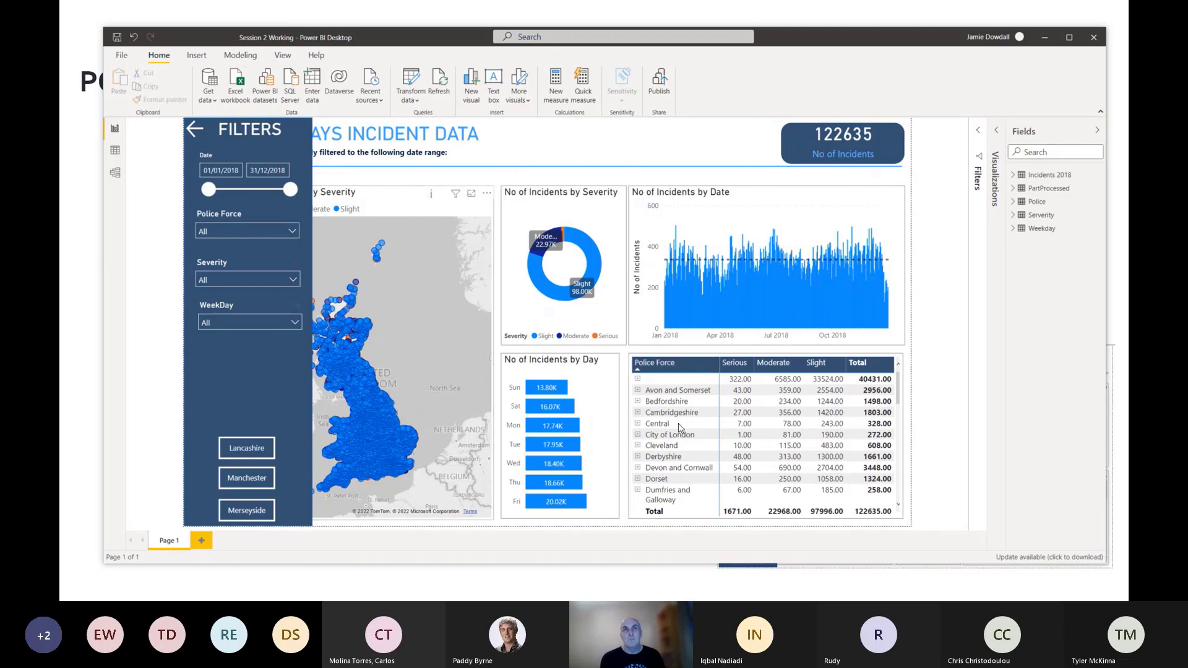
pyautogui.moveTo(414, 474)
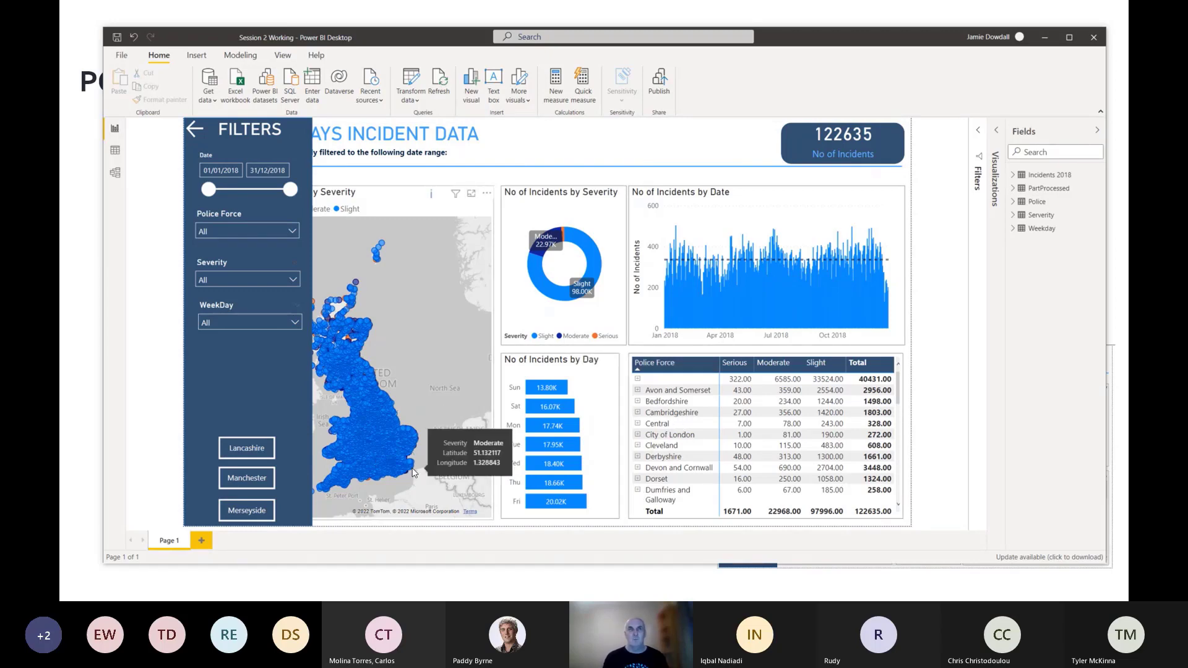
# Examine the Incidents 2018 and Police tables in Data view, including the Police Force column that links them.
pyautogui.click(117, 156)
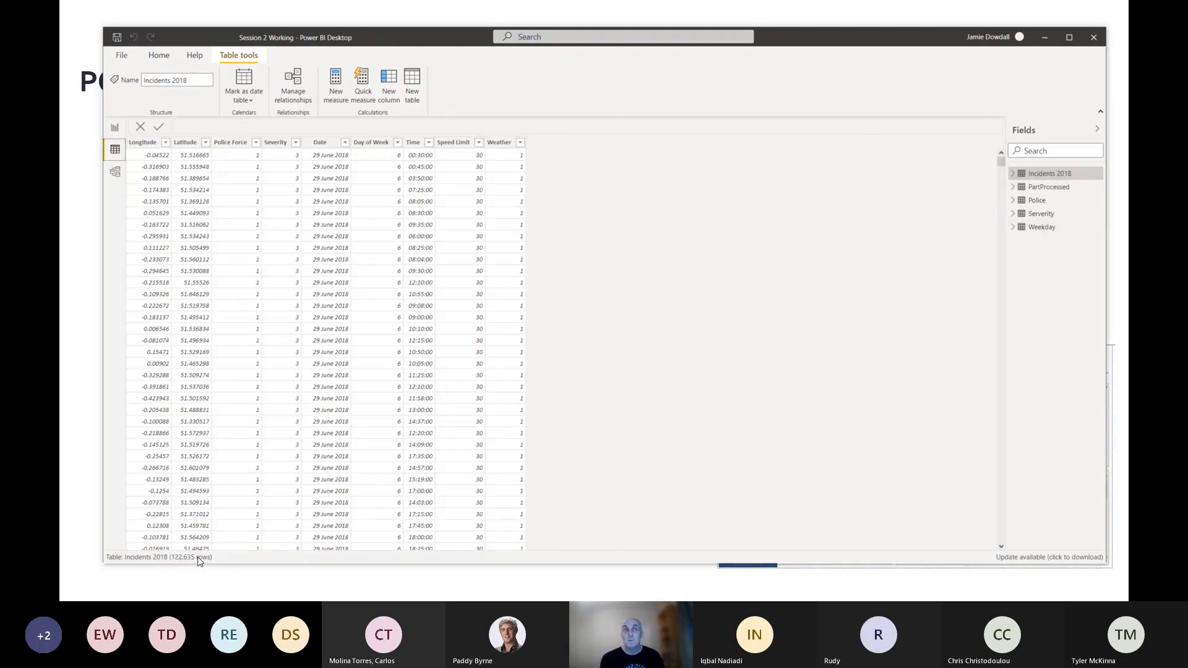
pyautogui.click(1037, 217)
pyautogui.click(1047, 174)
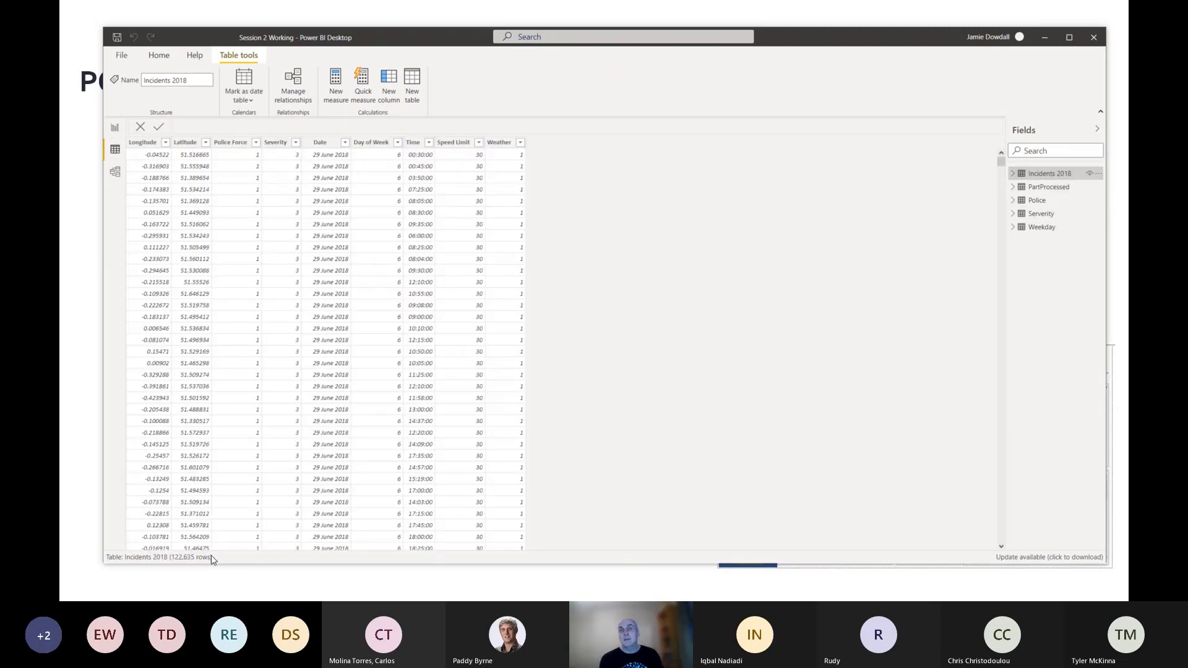
pyautogui.click(1044, 204)
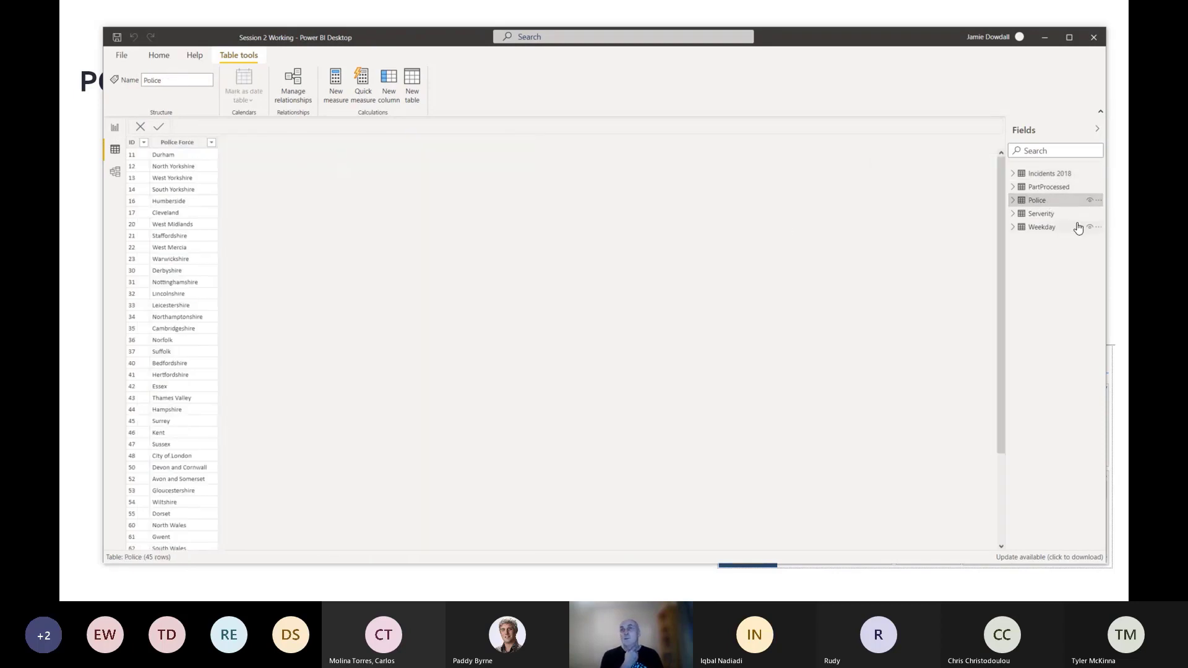
pyautogui.click(1045, 174)
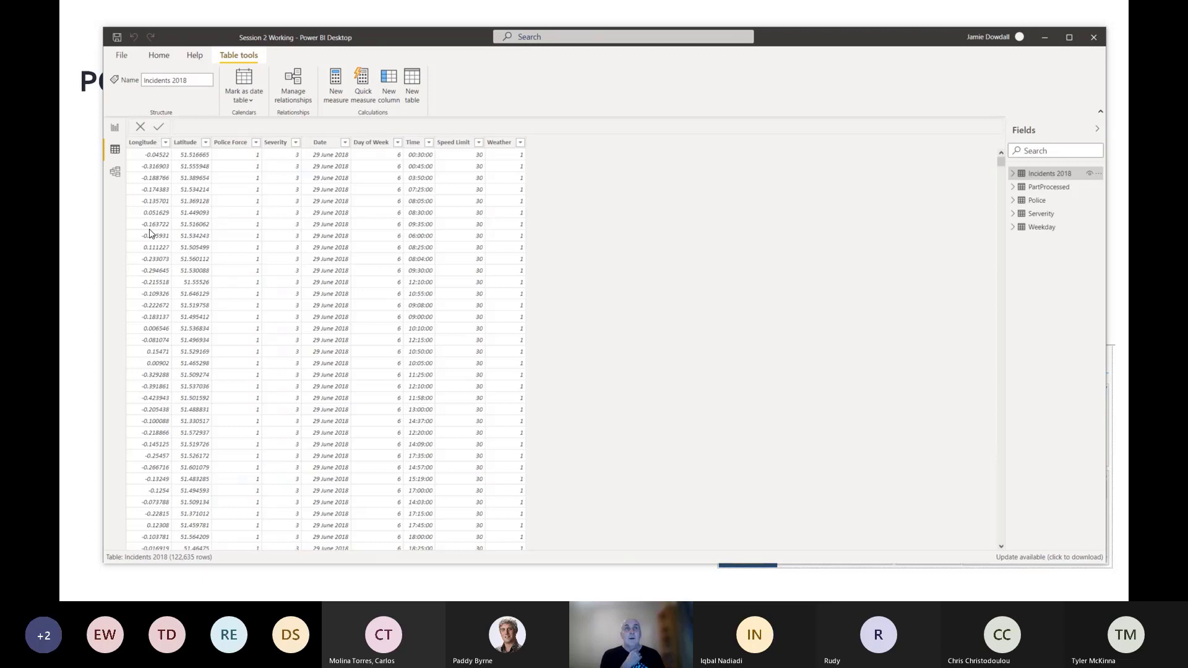
pyautogui.click(234, 146)
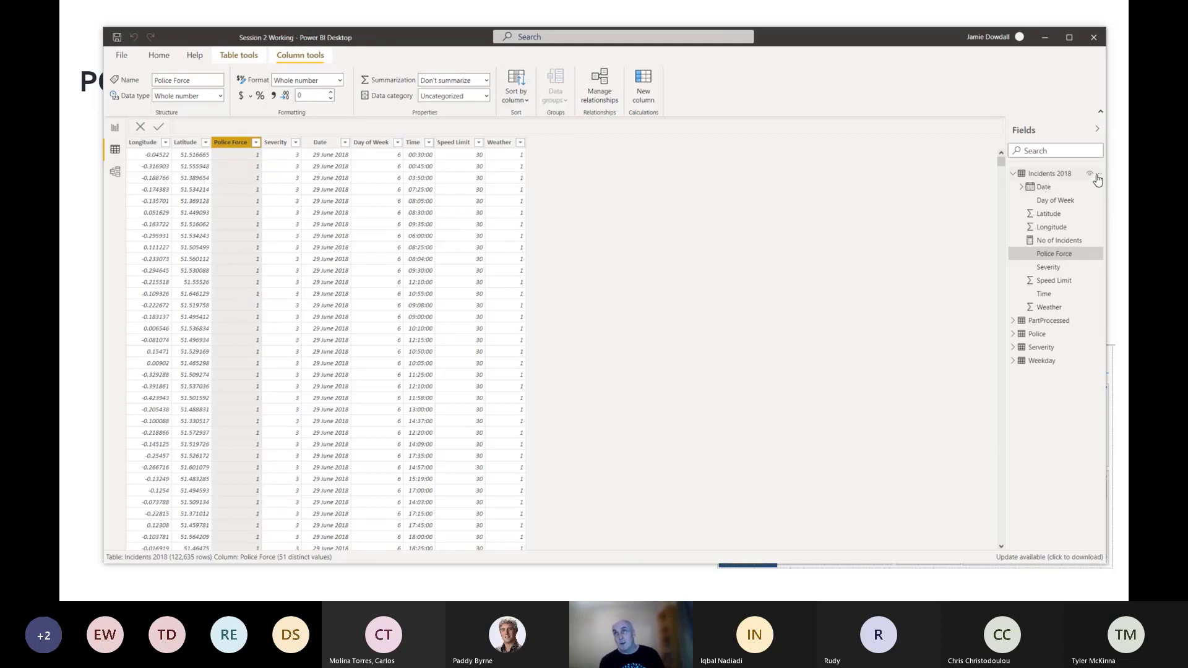
pyautogui.click(1098, 176)
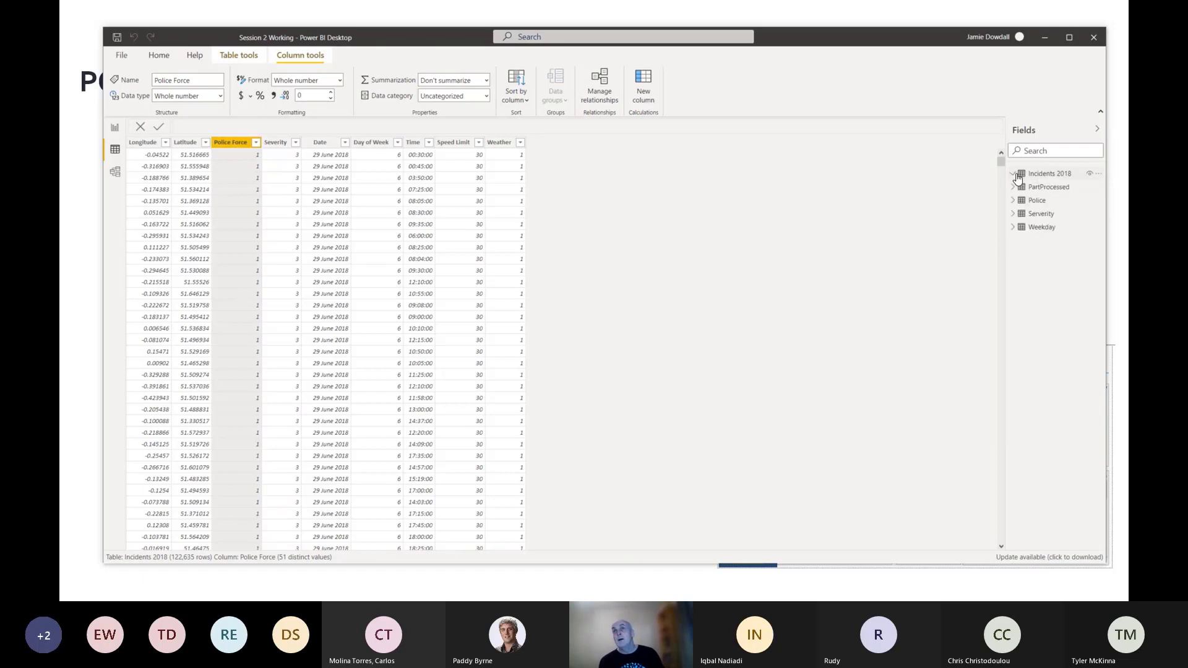
pyautogui.click(1098, 176)
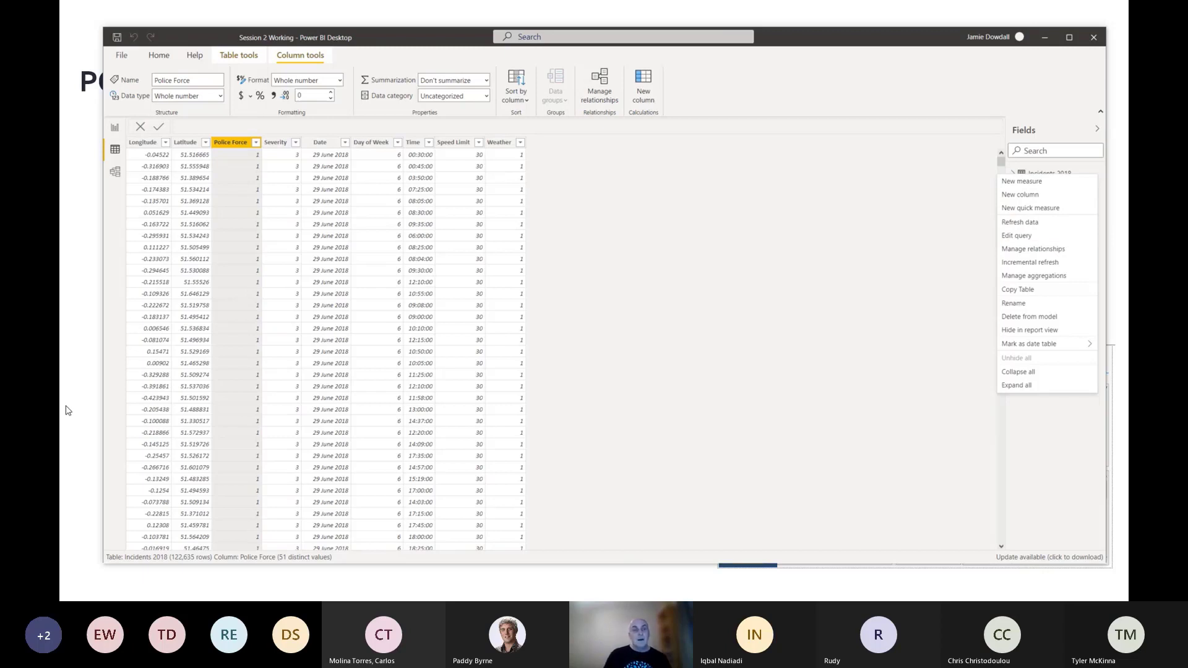
pyautogui.press('Escape')
# Rearrange the model diagram with Incidents 2018 lowered, Police directly above it, and Serverity level with Weekday.
pyautogui.click(113, 176)
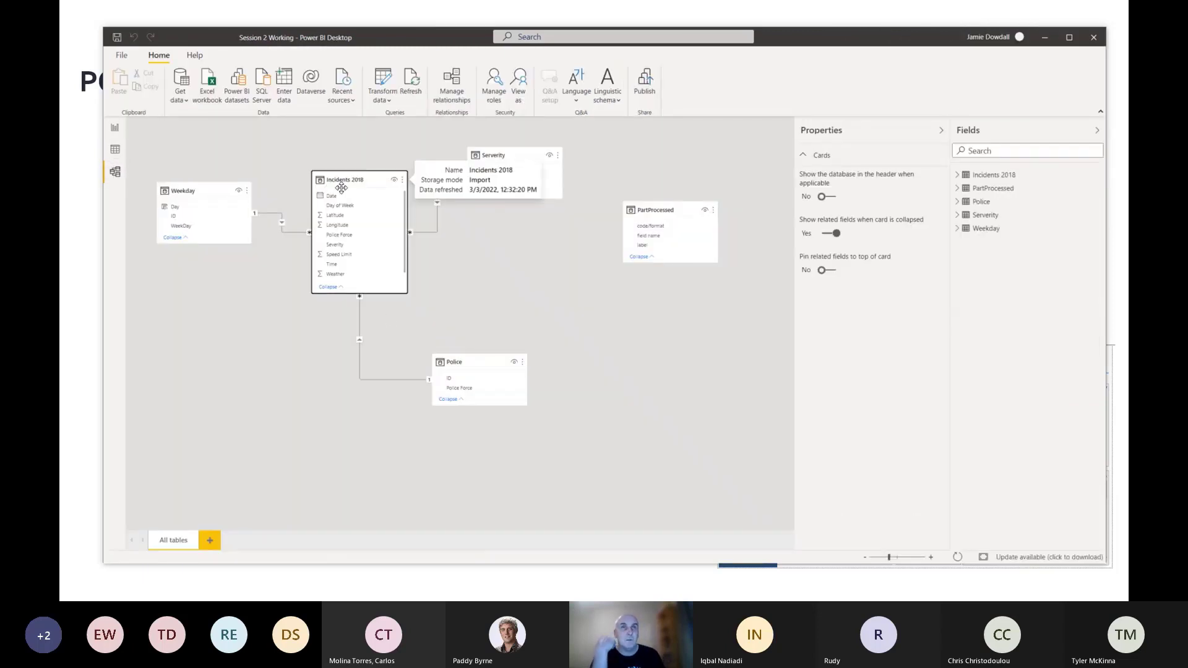
pyautogui.moveTo(339, 177); pyautogui.dragTo(332, 255)
pyautogui.moveTo(471, 368); pyautogui.dragTo(347, 155)
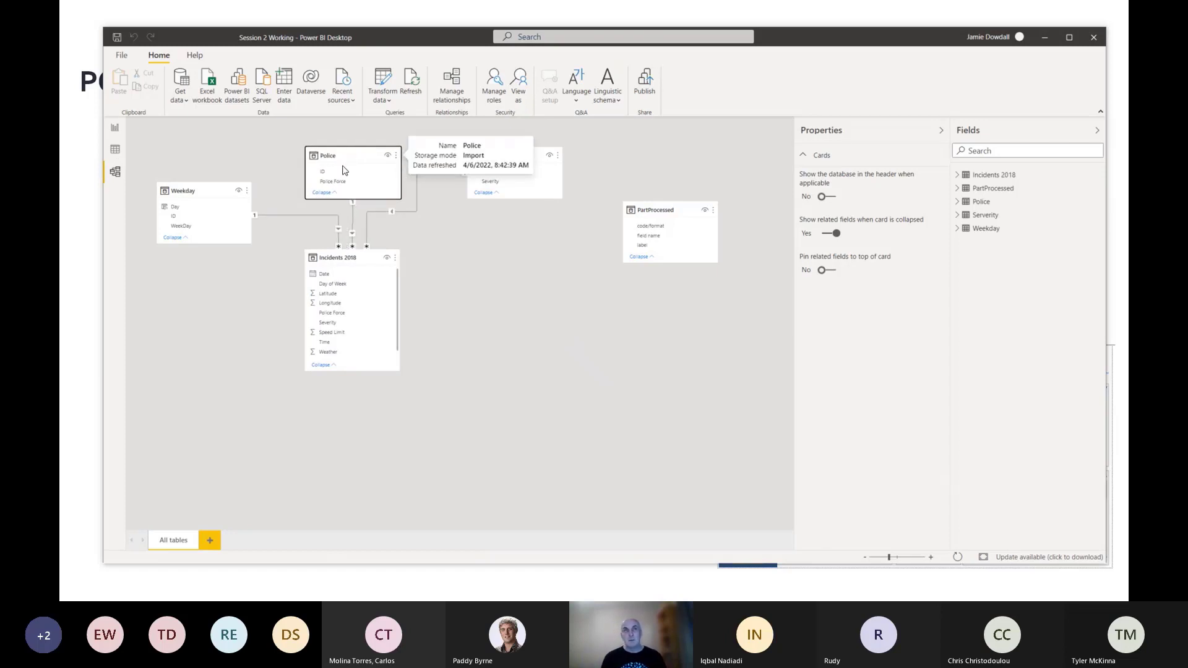
pyautogui.moveTo(503, 154); pyautogui.dragTo(523, 194)
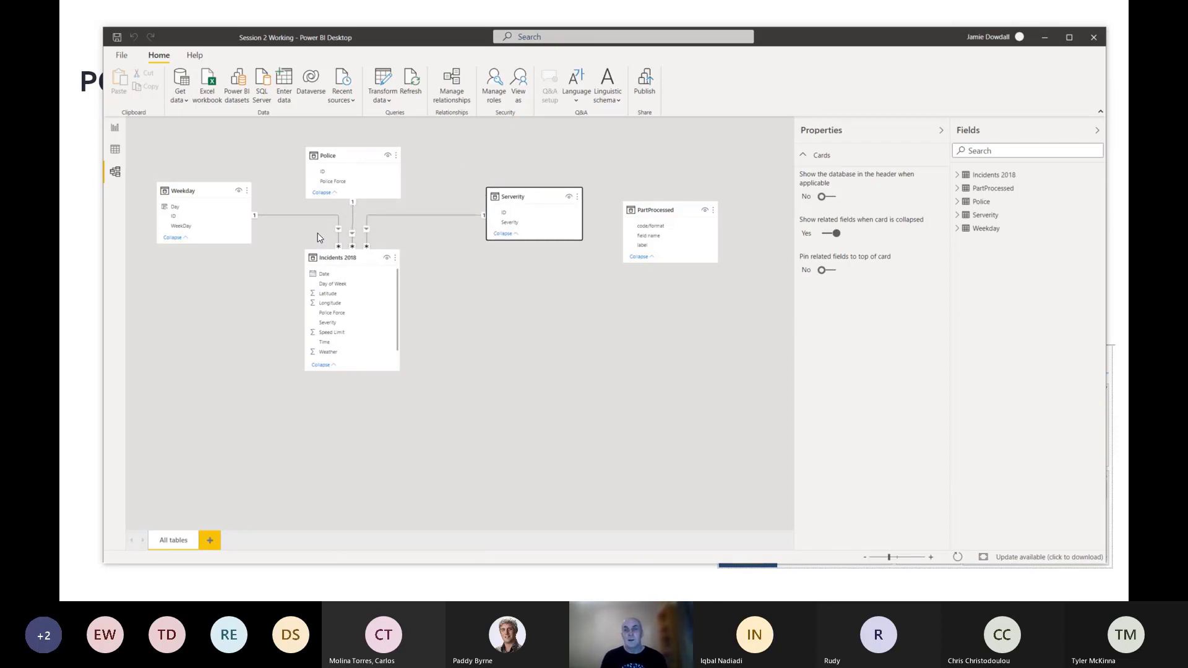
# Return to the report with the window maximized, and expand the Visualizations pane and the fields of Incidents 2018.
pyautogui.click(115, 130)
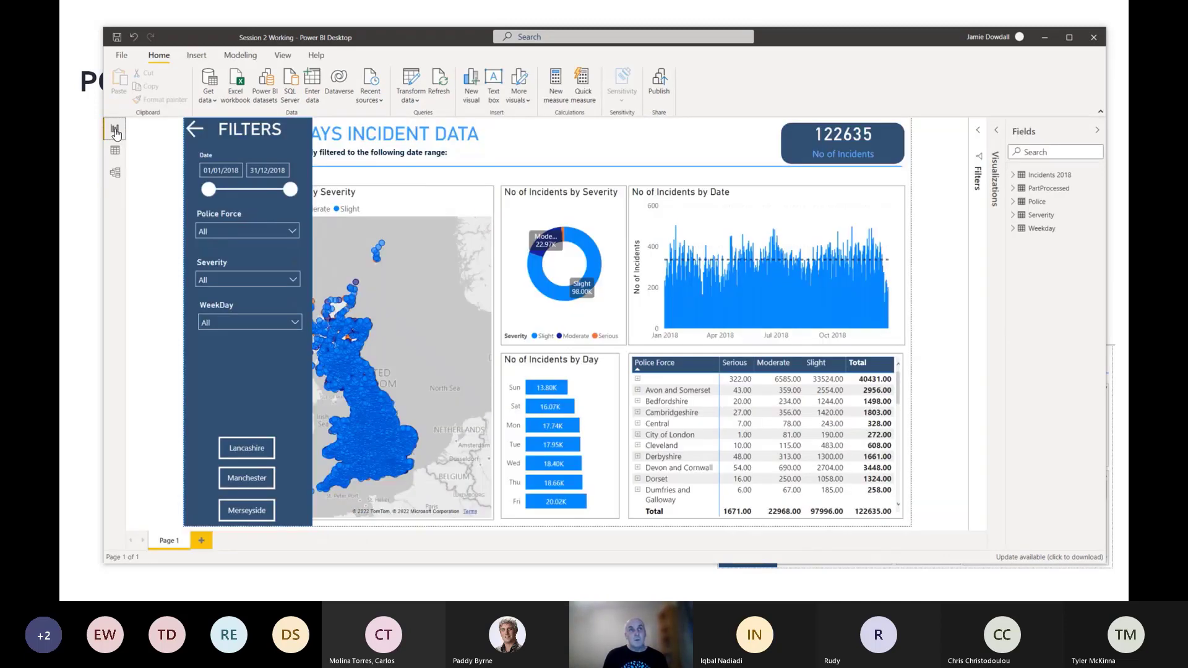
pyautogui.click(1068, 38)
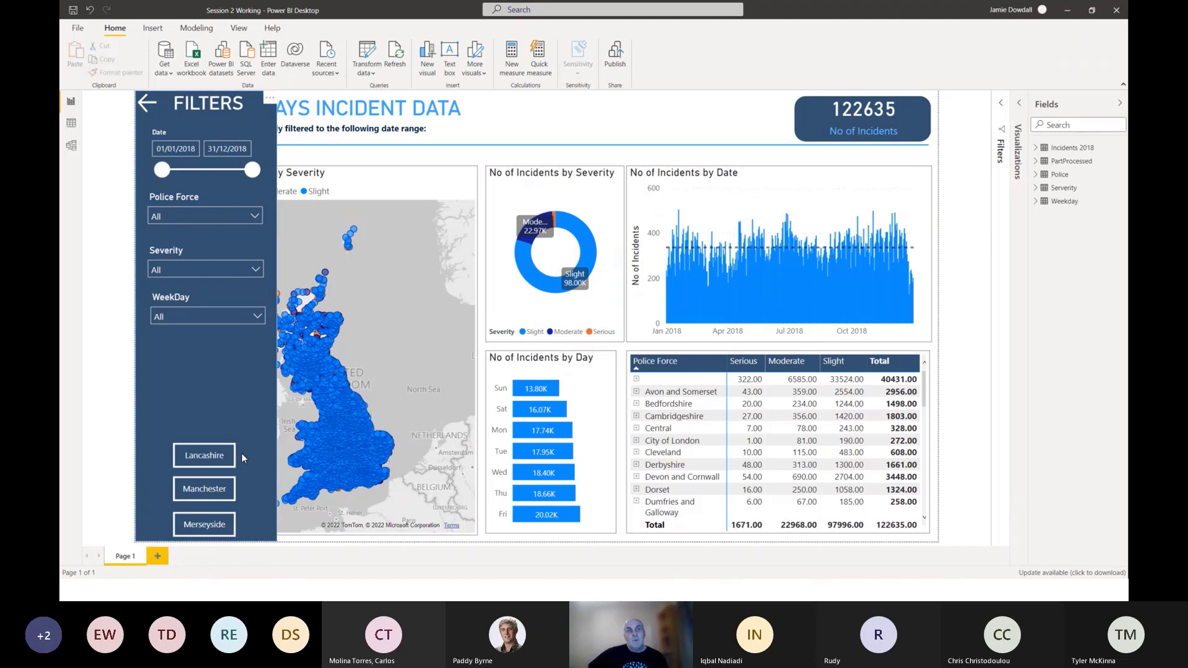
pyautogui.click(1003, 105)
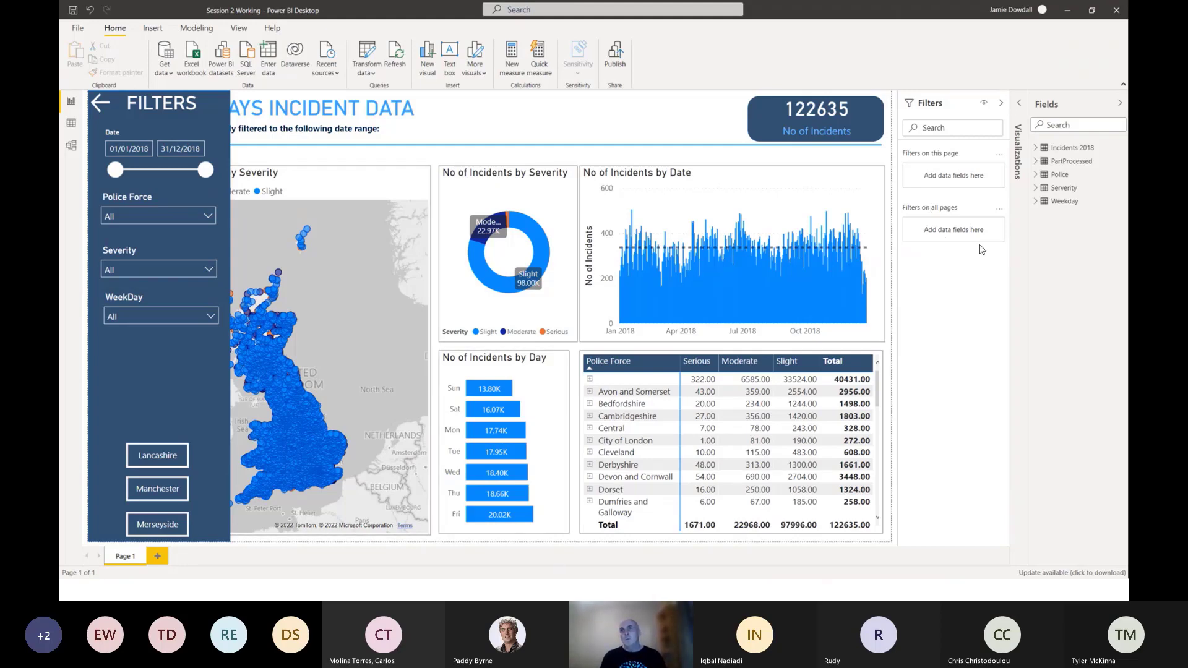
pyautogui.click(1001, 104)
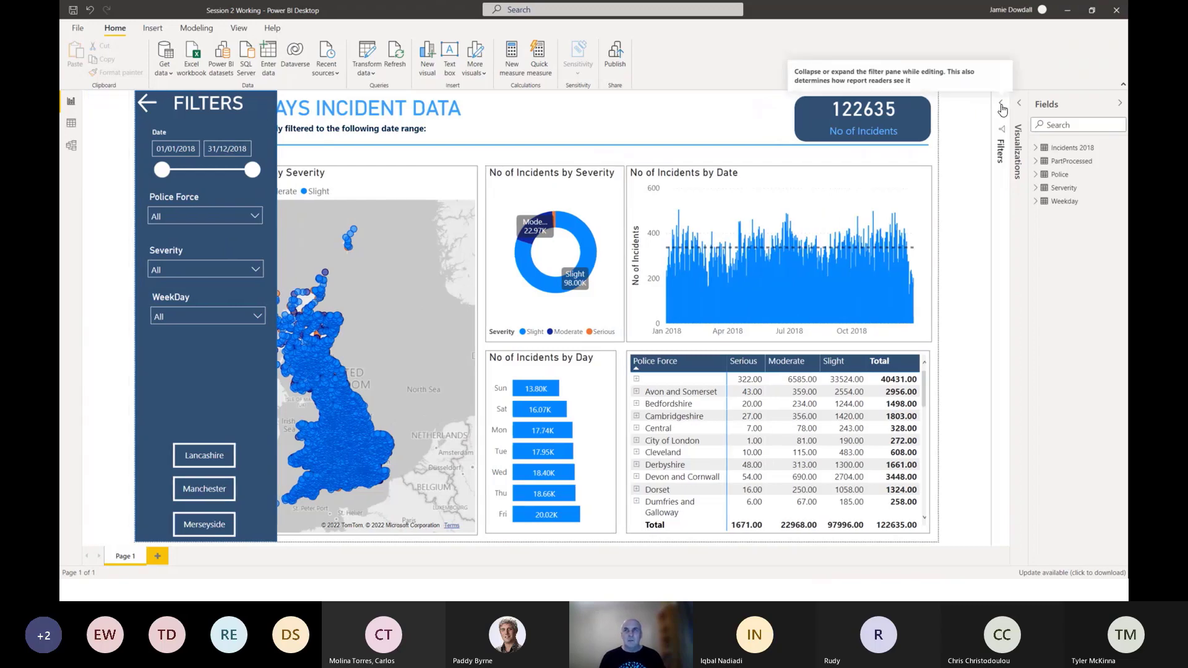
pyautogui.click(1017, 107)
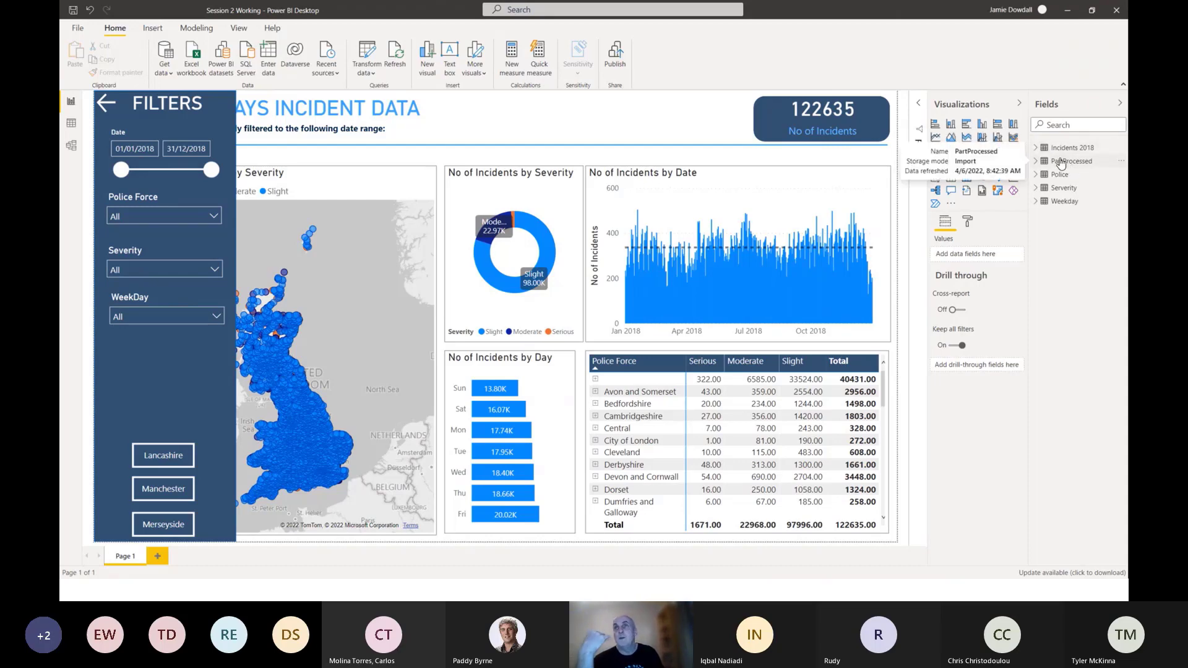
pyautogui.click(1038, 150)
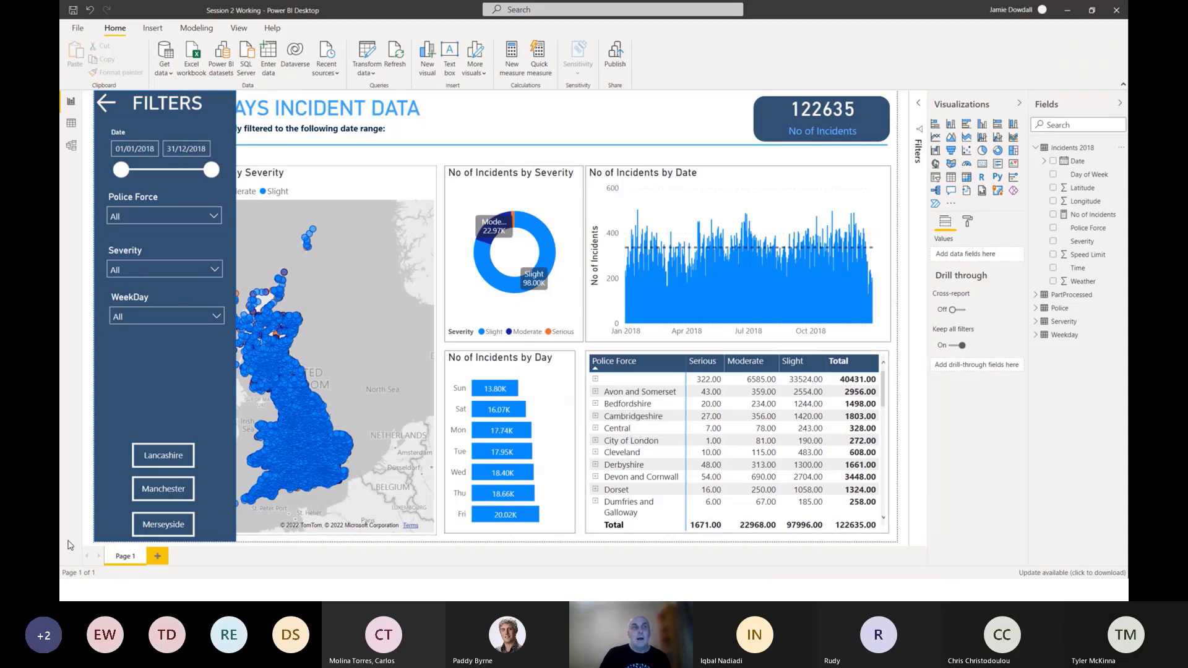
# Add a new report page and insert a map visual, enlarged to cover more than half of the page width.
pyautogui.click(158, 557)
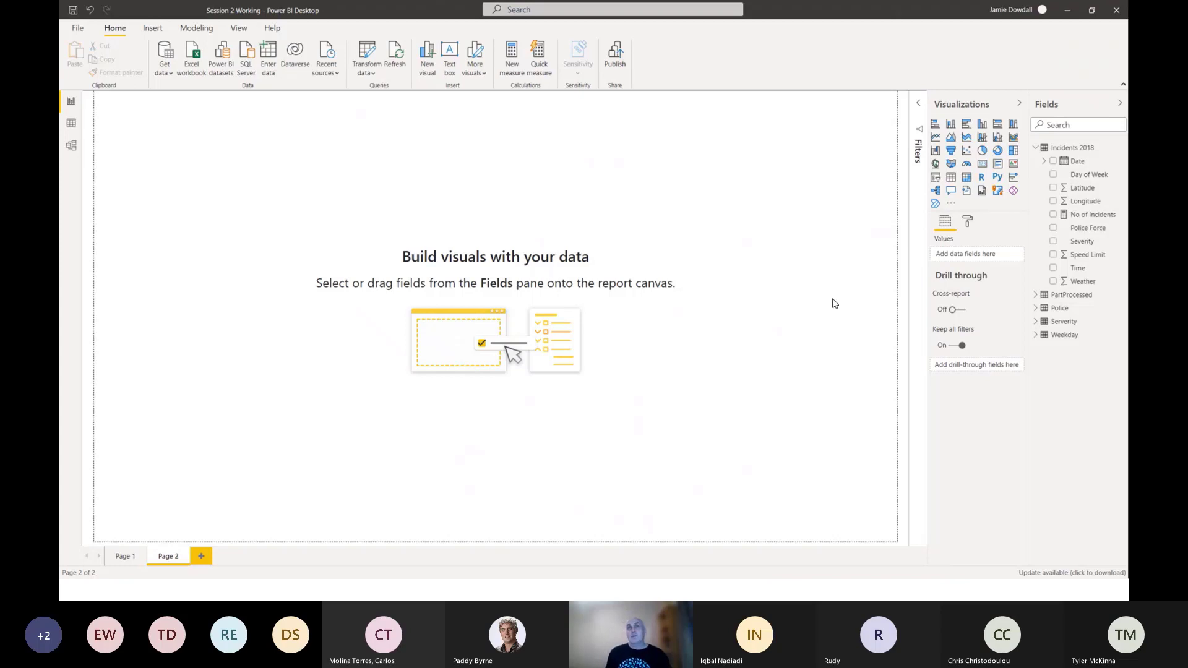
pyautogui.click(935, 165)
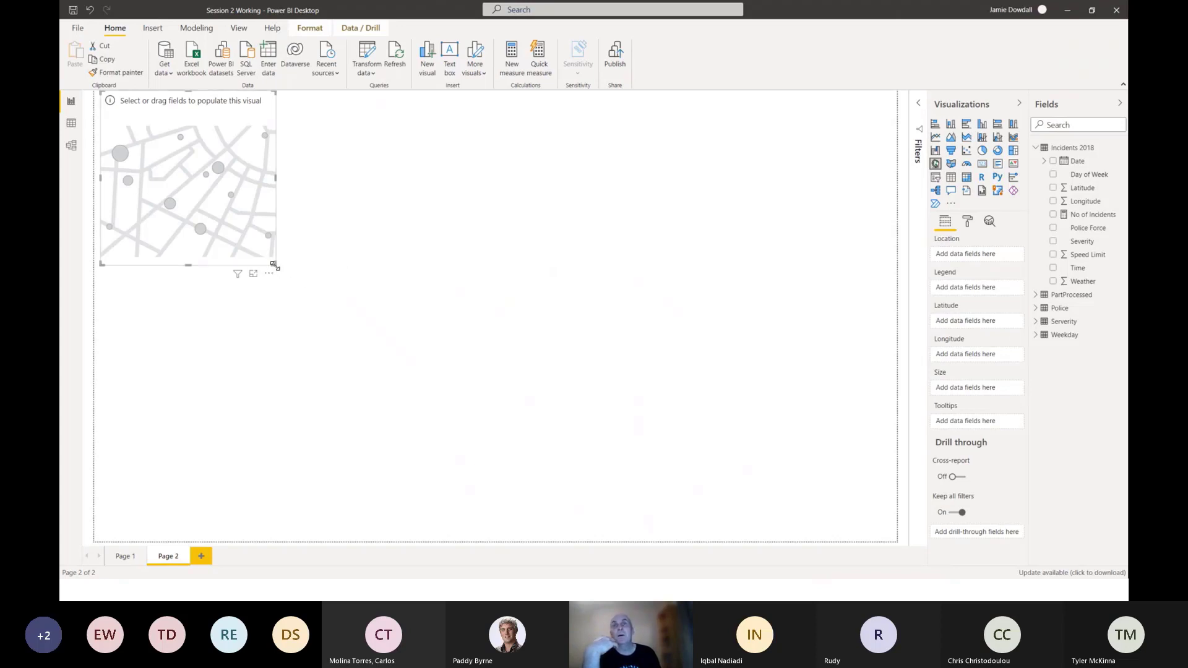
pyautogui.moveTo(275, 265); pyautogui.dragTo(591, 454)
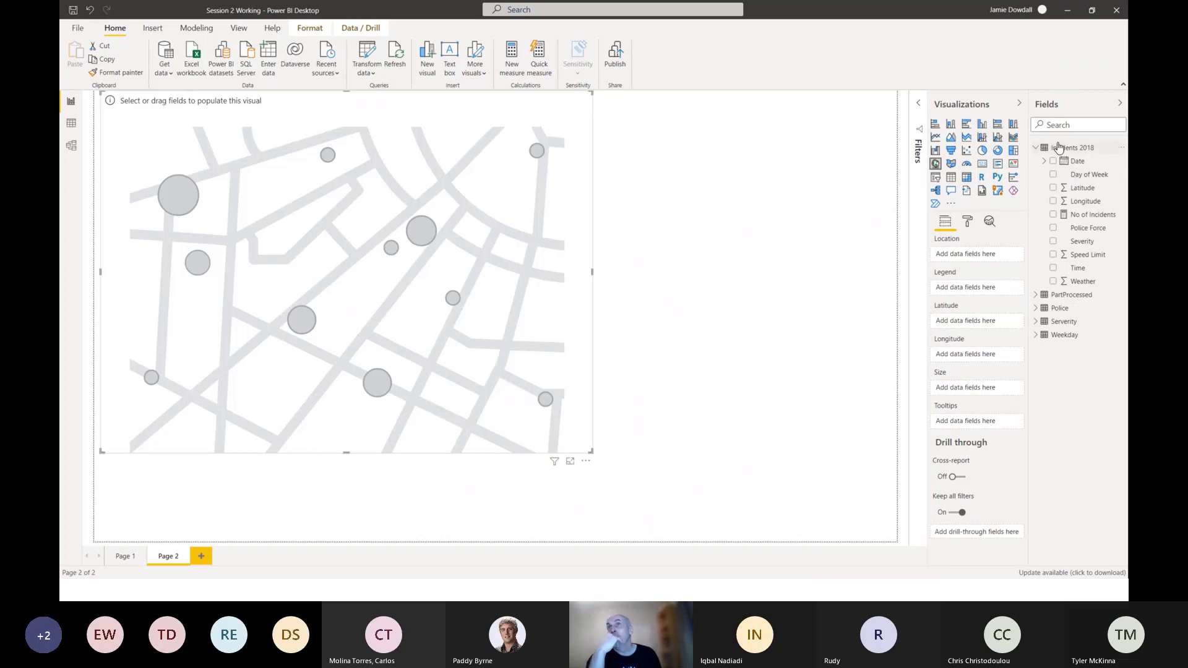
# Review the columns of the Incidents 2018 table in Data view and return to the report page.
pyautogui.click(65, 122)
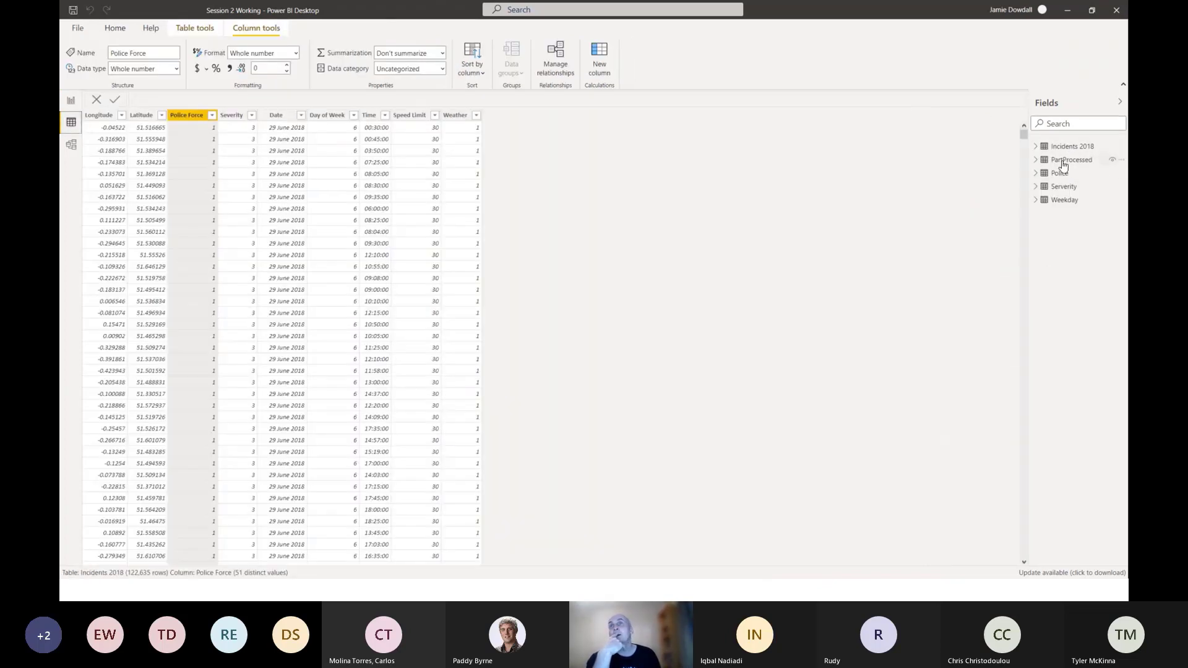
pyautogui.click(1071, 150)
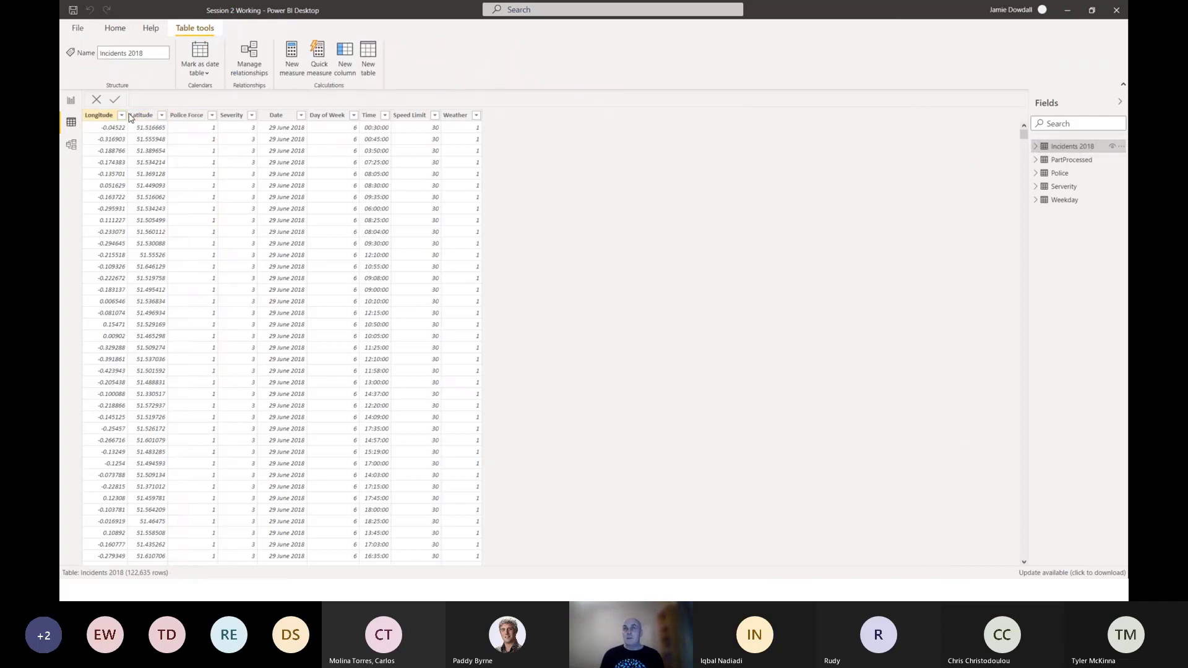
pyautogui.click(70, 100)
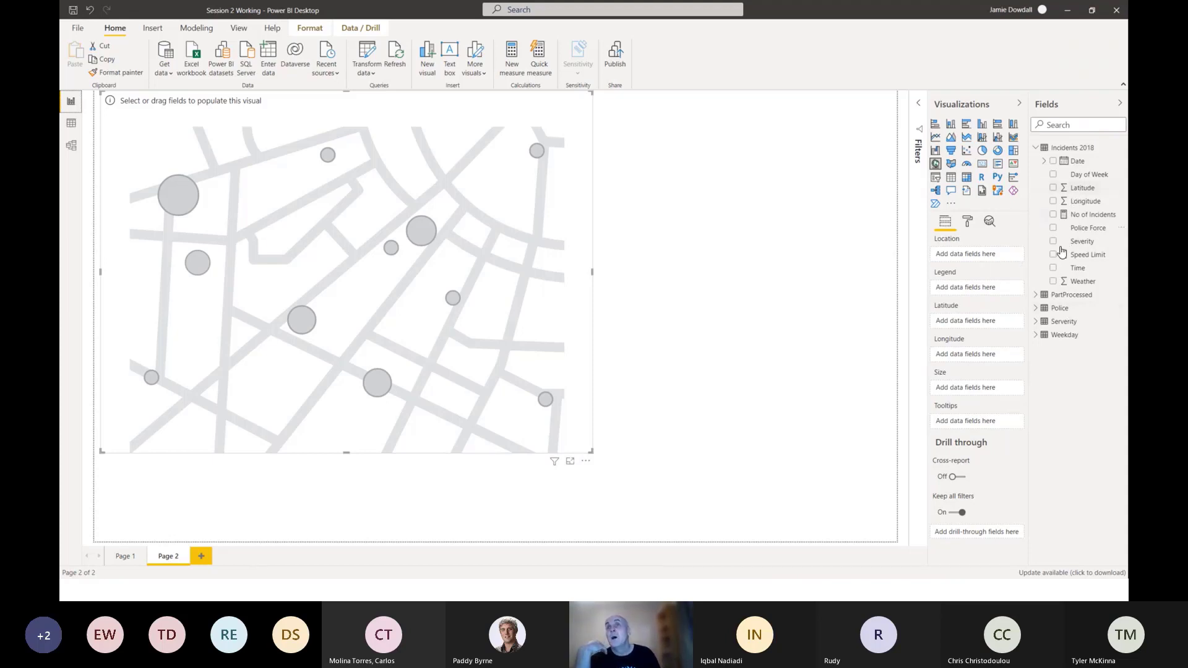
# Assign the Incidents 2018 Latitude and Longitude fields to the map's matching roles and inspect the plotted incidents around Scotland.
pyautogui.moveTo(1077, 194); pyautogui.dragTo(970, 322)
pyautogui.moveTo(1081, 205); pyautogui.dragTo(973, 362)
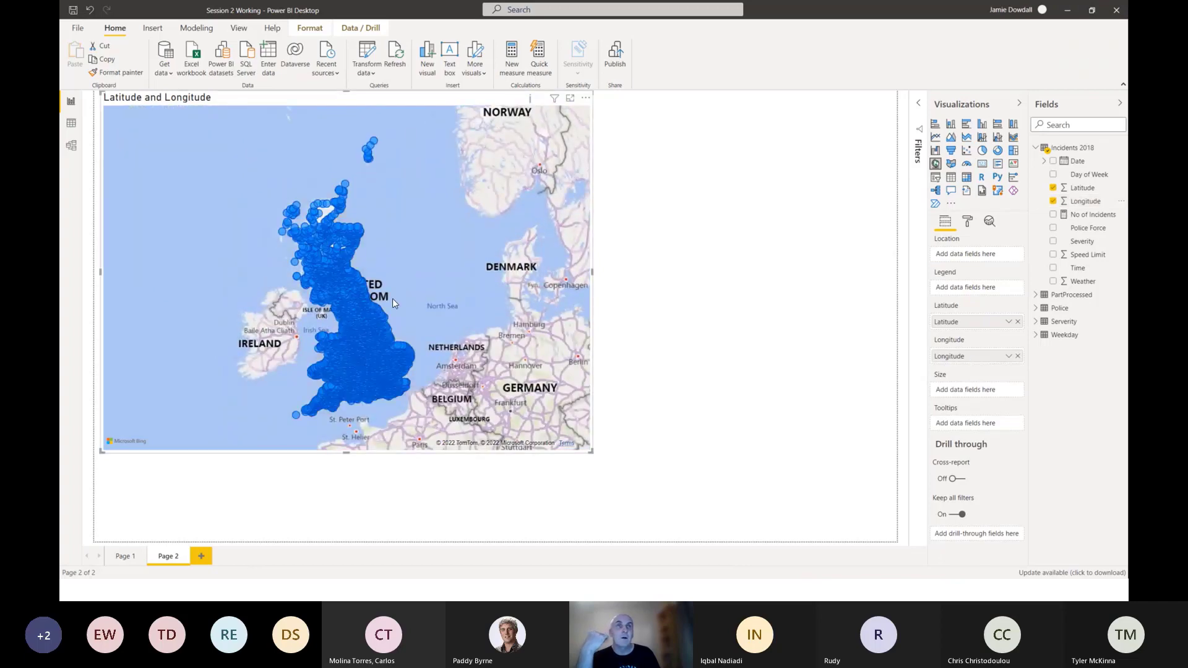
pyautogui.scroll(5, 393, 298)
pyautogui.moveTo(338, 240); pyautogui.dragTo(523, 330)
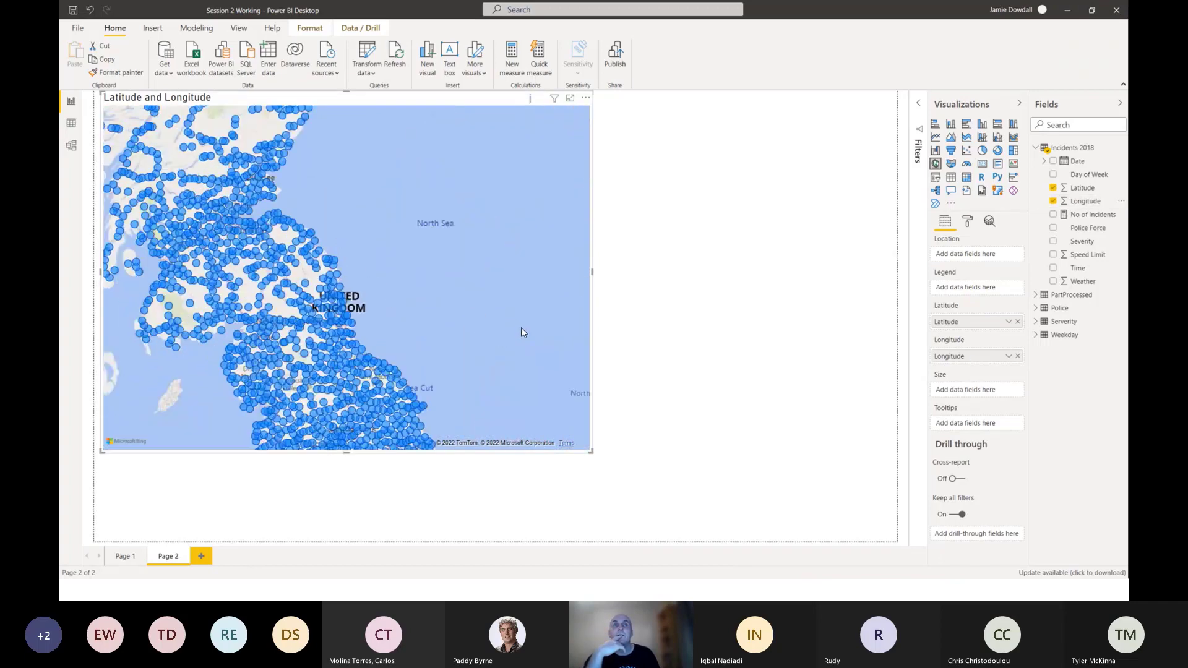
pyautogui.scroll(-2, 520, 329)
pyautogui.moveTo(465, 305); pyautogui.dragTo(487, 328)
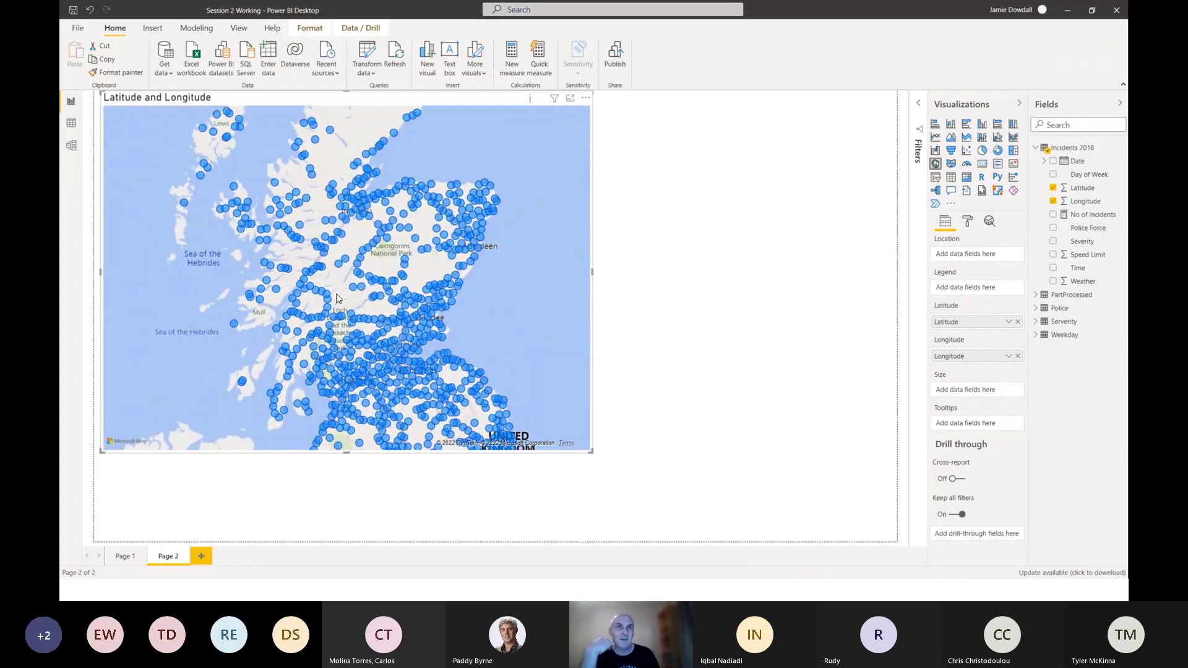
pyautogui.scroll(1, 344, 297)
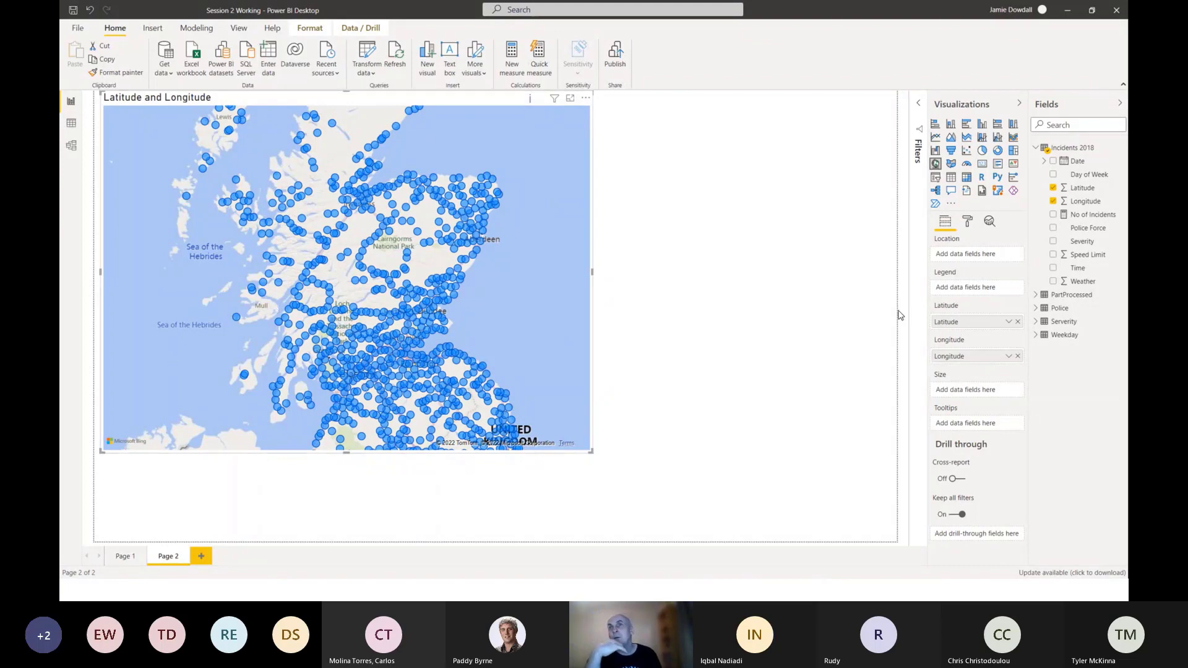
# Try the Severity field from Incidents 2018 as the map's legend, and remove it from the legend again.
pyautogui.click(1036, 322)
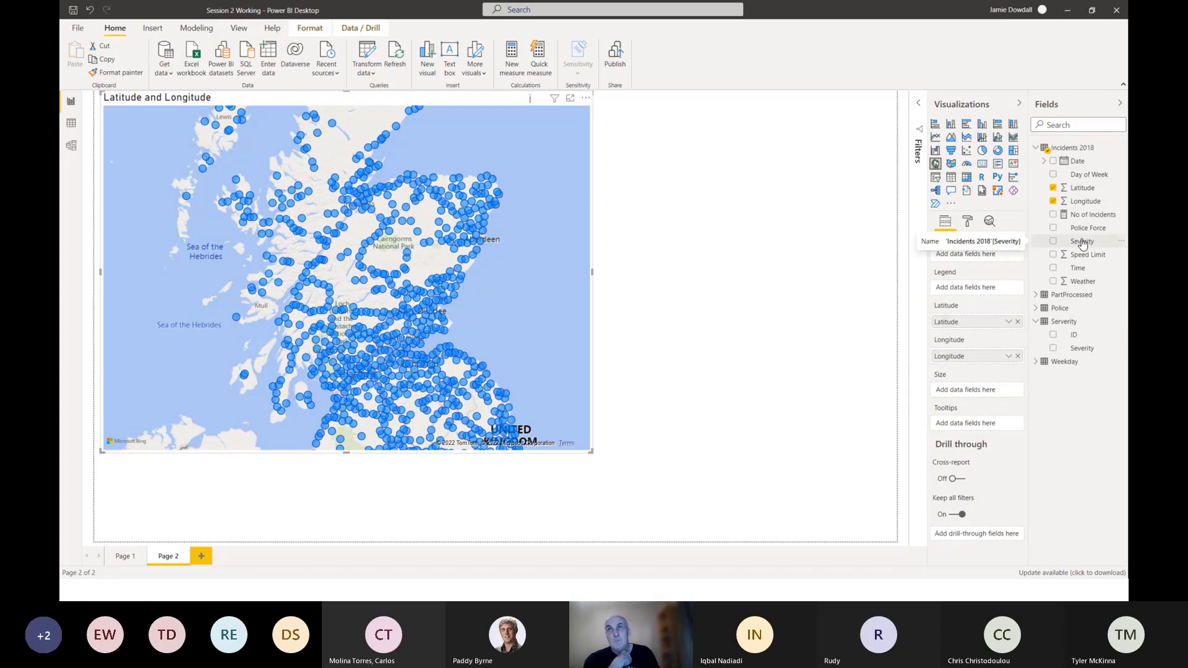
pyautogui.moveTo(1077, 243); pyautogui.dragTo(970, 290)
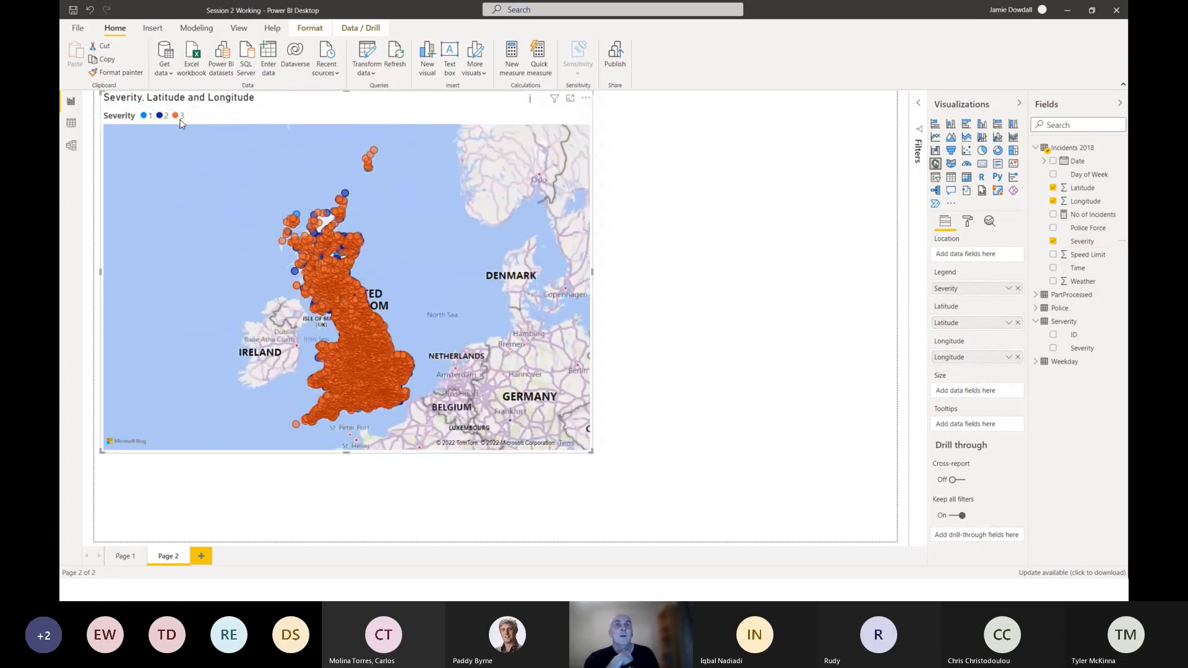
pyautogui.scroll(2, 343, 273)
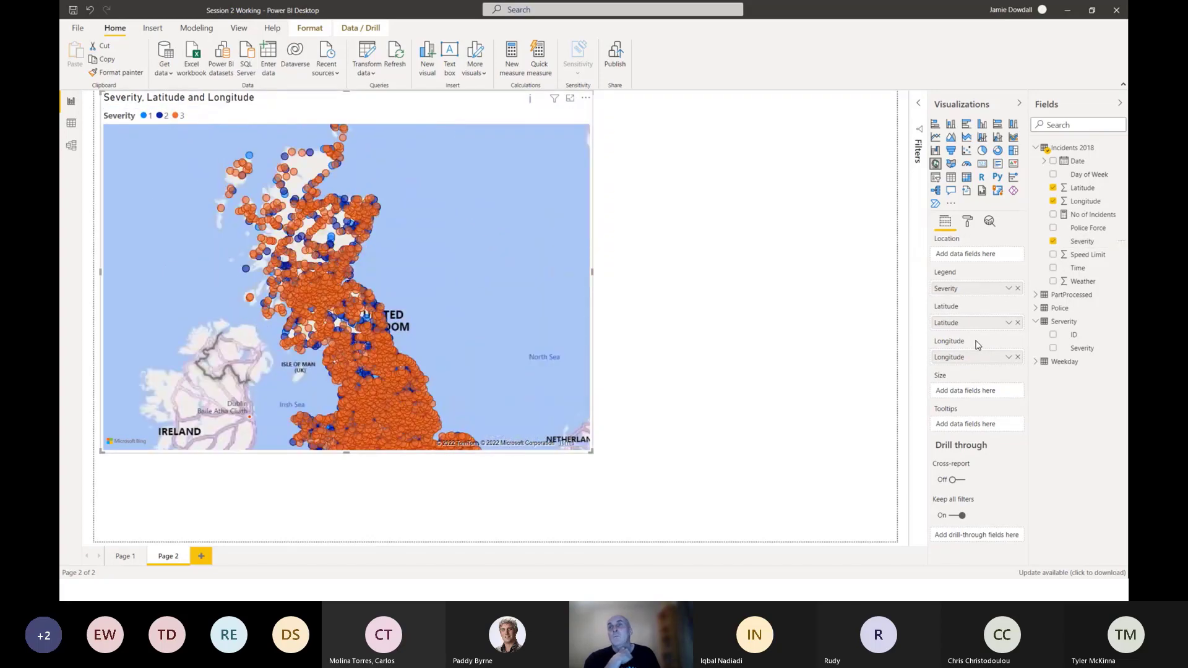
pyautogui.click(1017, 289)
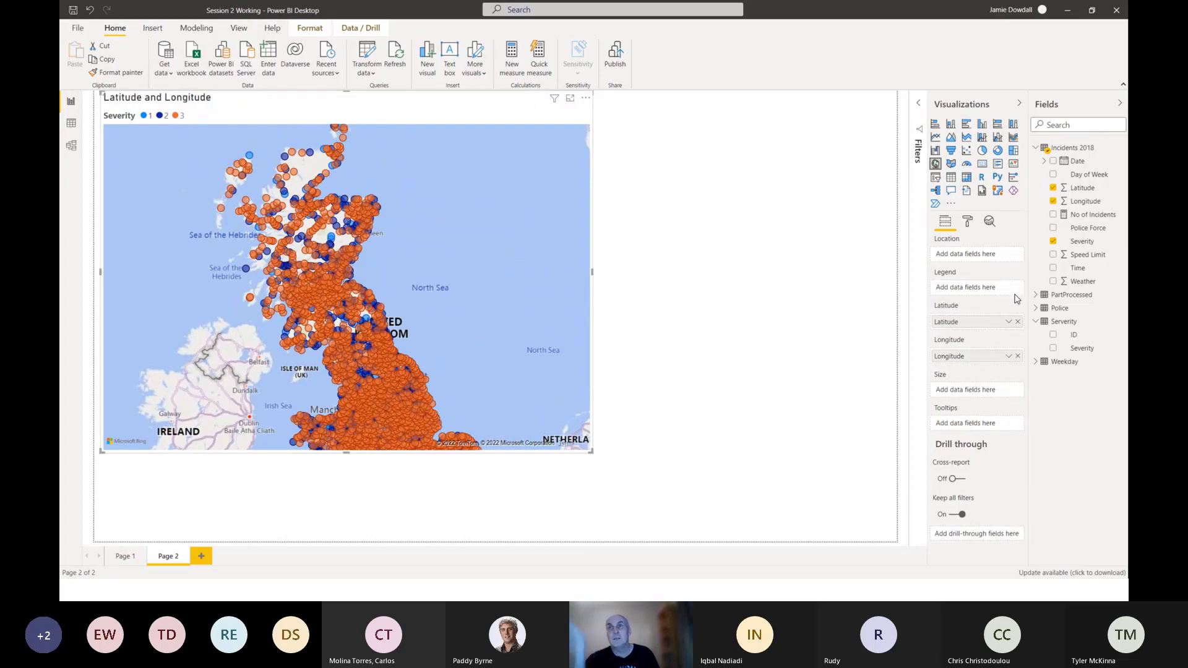
# Assign the Severity field from the Serverity table to the map's legend and inspect the incidents around Fort William.
pyautogui.moveTo(1082, 349); pyautogui.dragTo(978, 287)
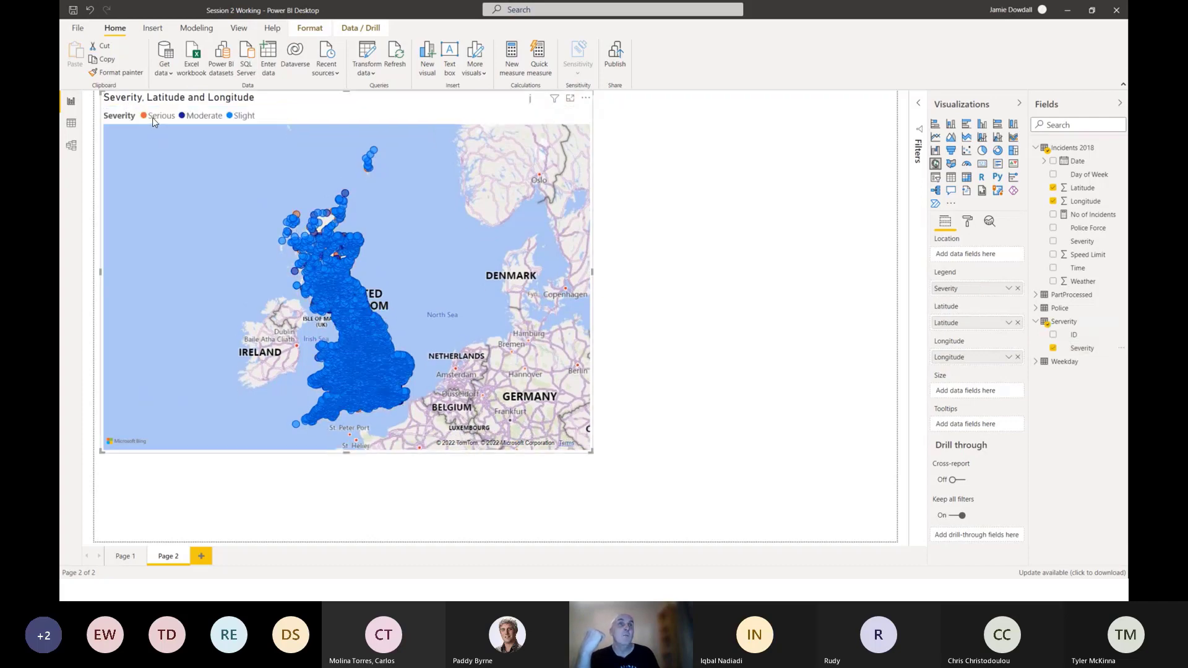
pyautogui.scroll(4, 276, 267)
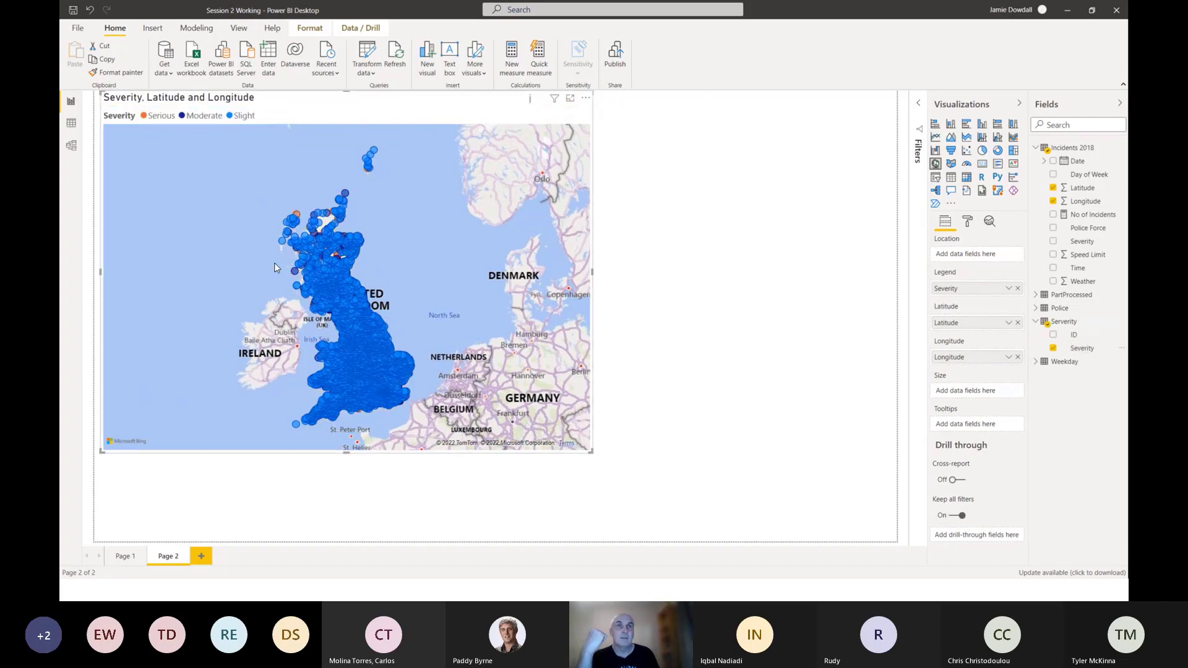
pyautogui.moveTo(282, 349); pyautogui.dragTo(264, 342)
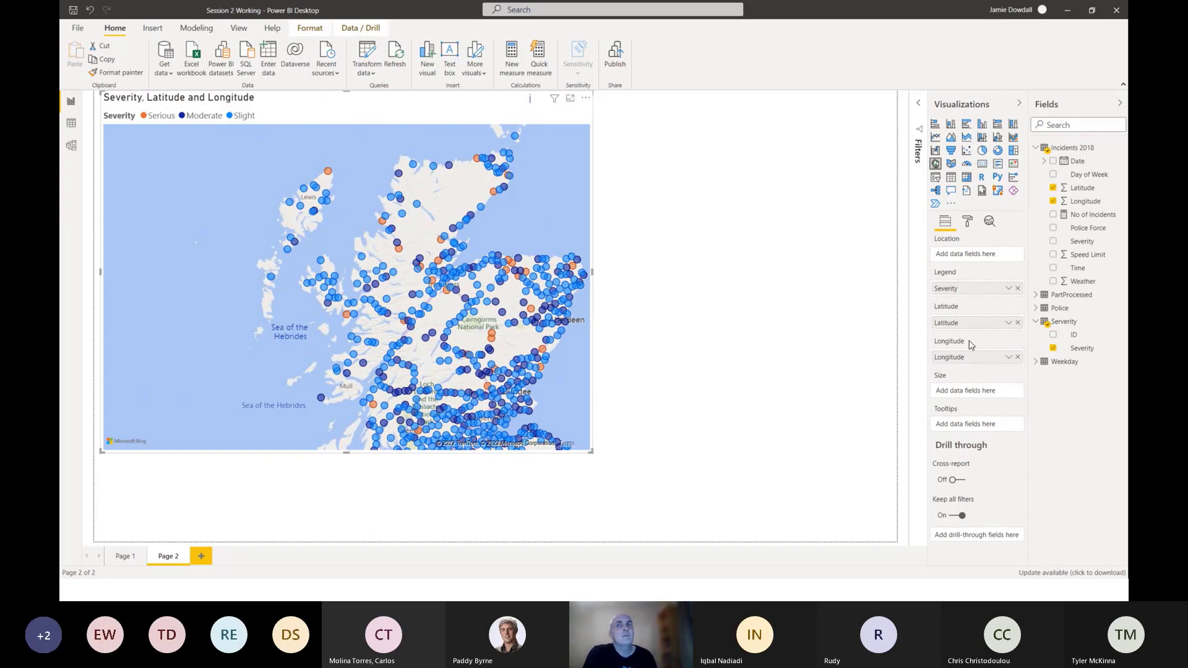
pyautogui.moveTo(466, 318)
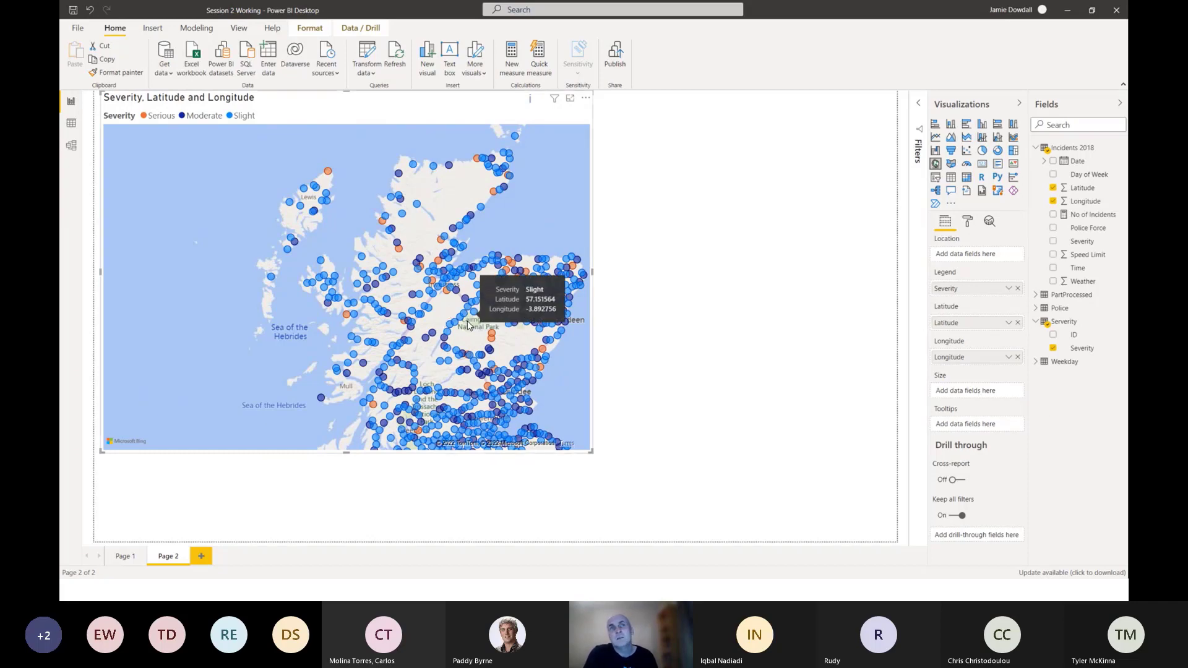
pyautogui.scroll(-3, 423, 324)
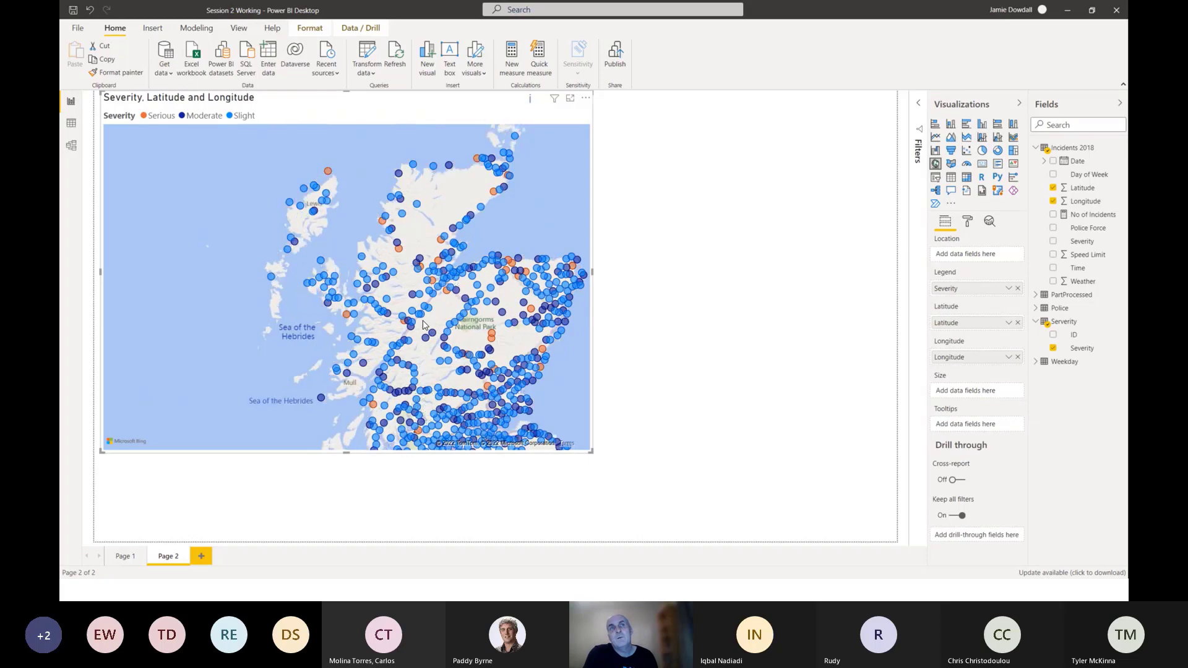
pyautogui.scroll(5, 427, 324)
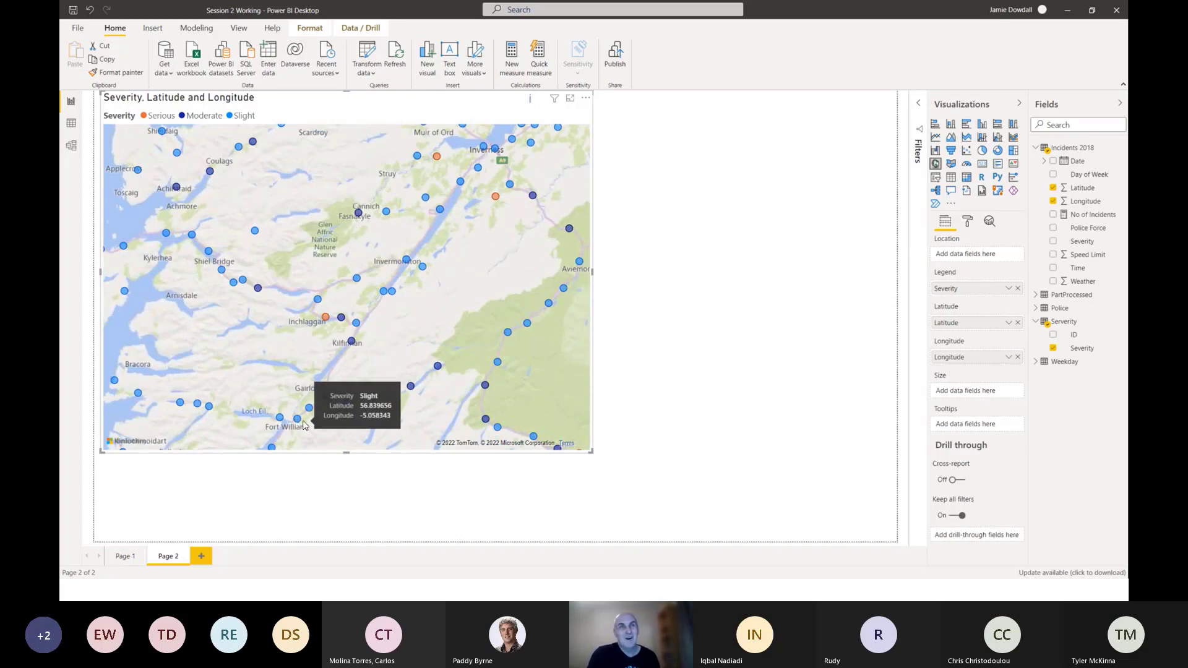
pyautogui.moveTo(296, 423)
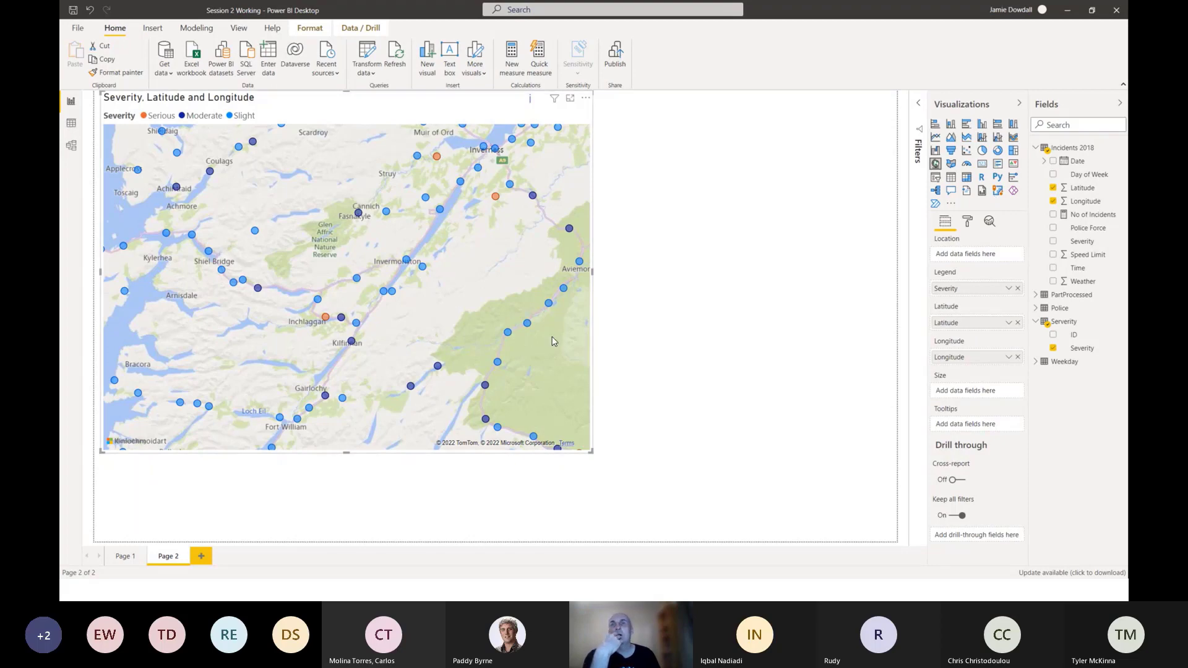
# Set the map's title text to "Incidents by Severity".
pyautogui.click(968, 223)
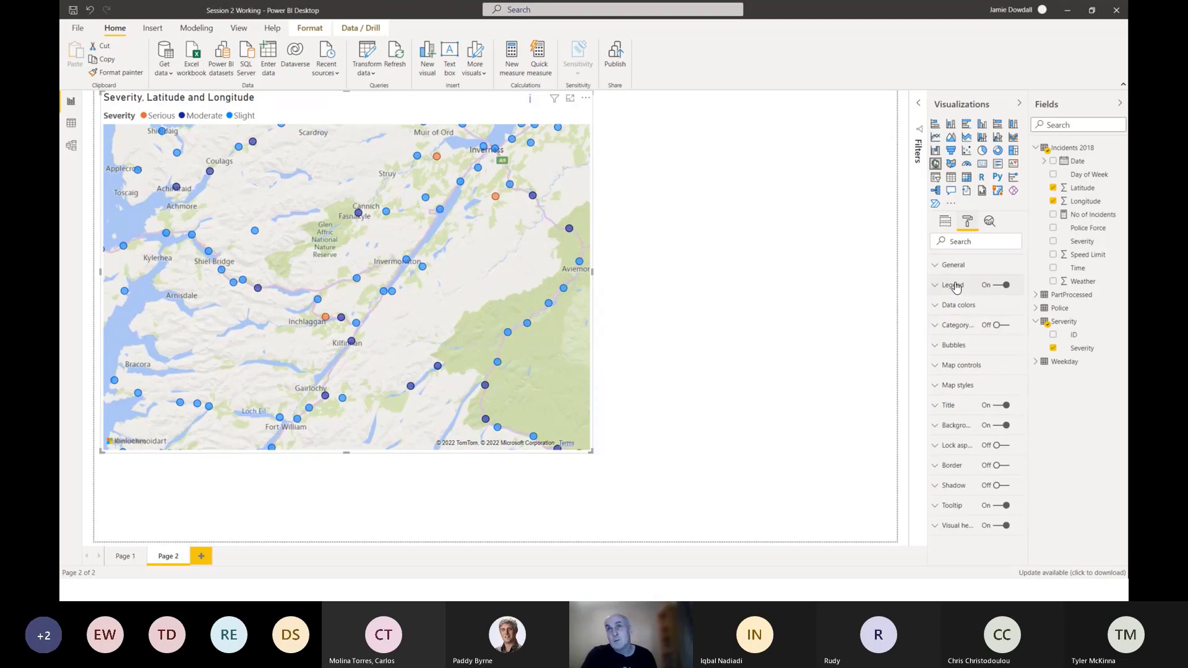
pyautogui.click(940, 410)
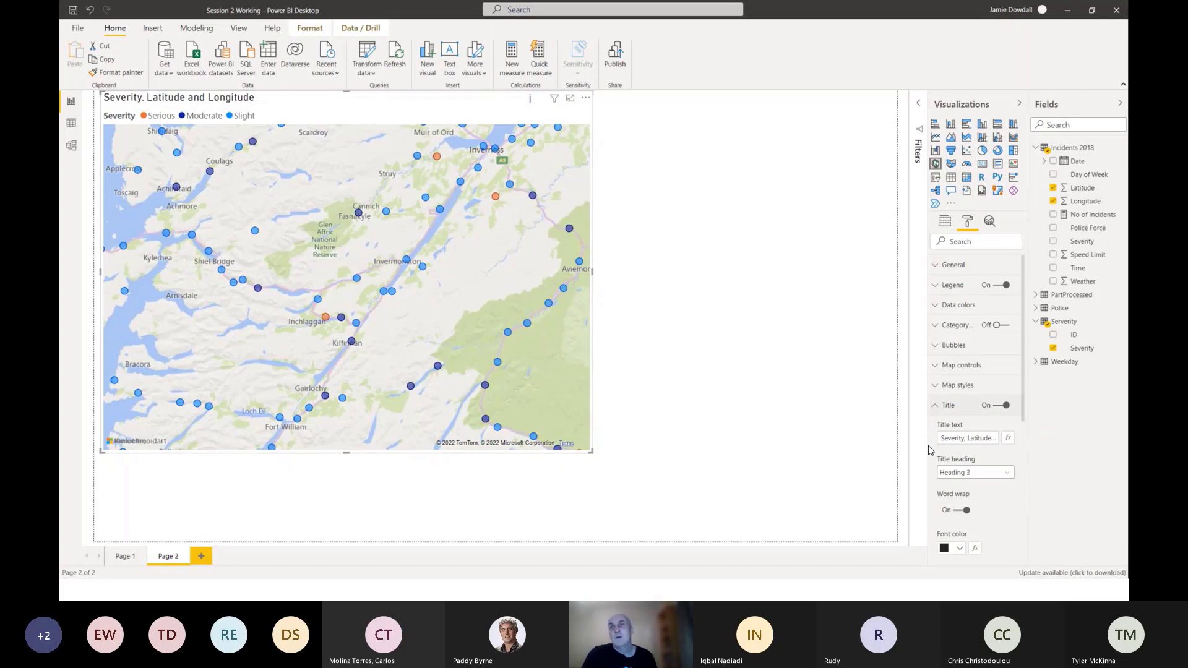
pyautogui.moveTo(941, 438); pyautogui.dragTo(1022, 438)
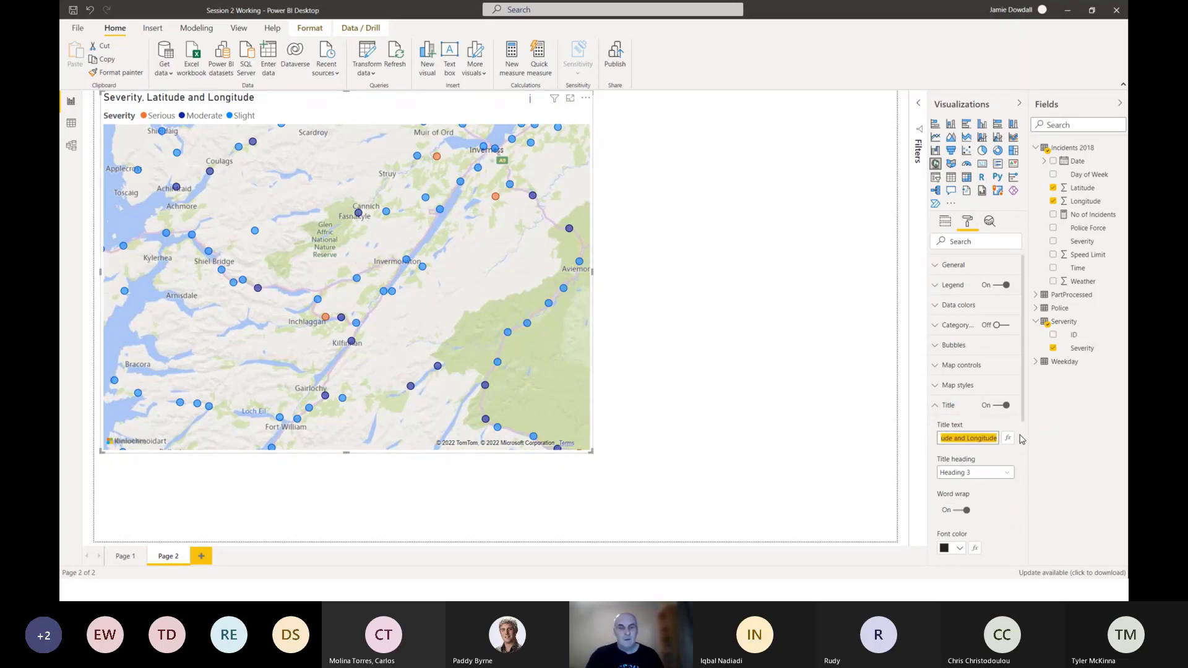
pyautogui.write('Incidnet by ')
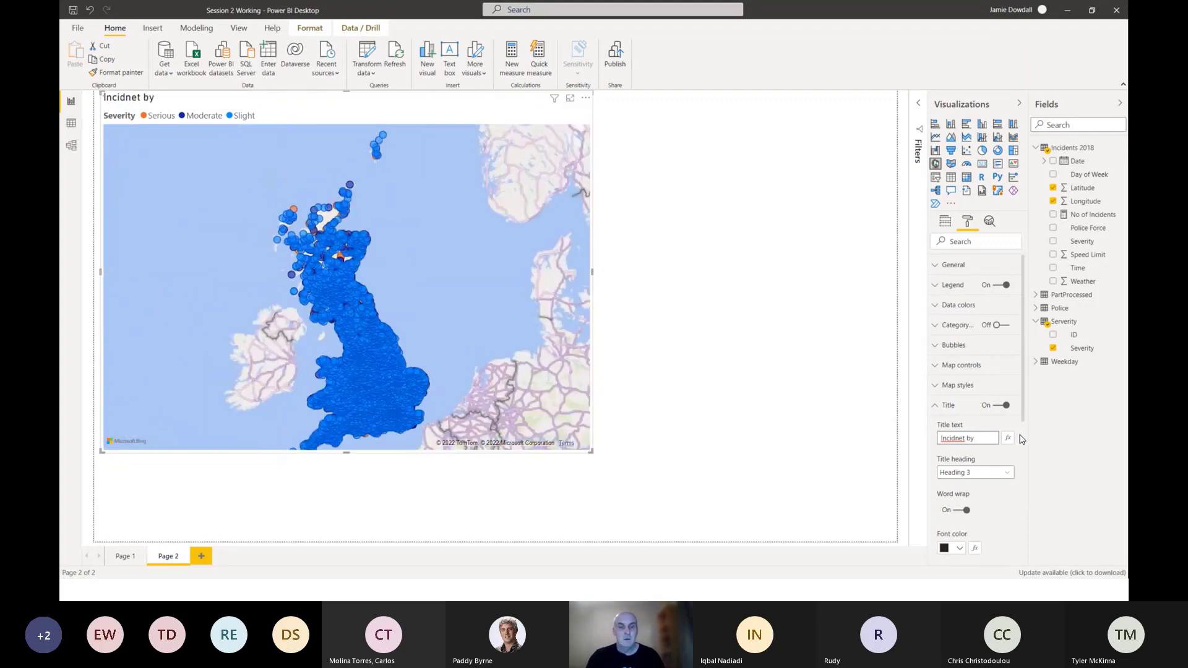
pyautogui.write('Severirty')
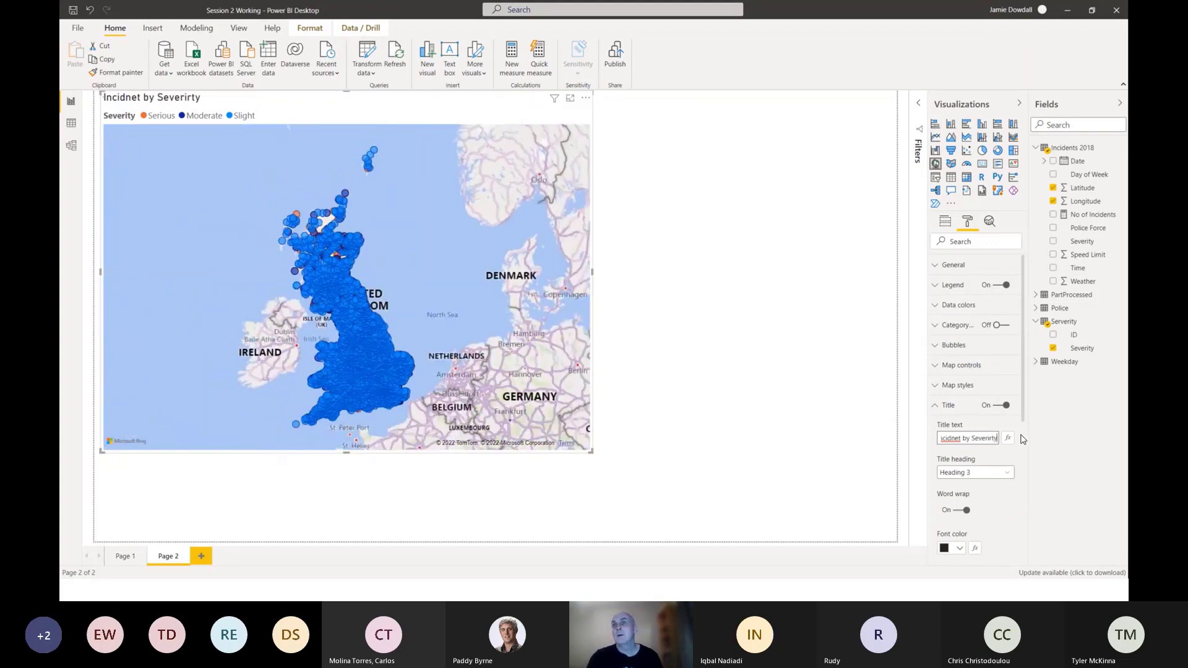
pyautogui.press('BackSpace')
pyautogui.press('BackSpace')
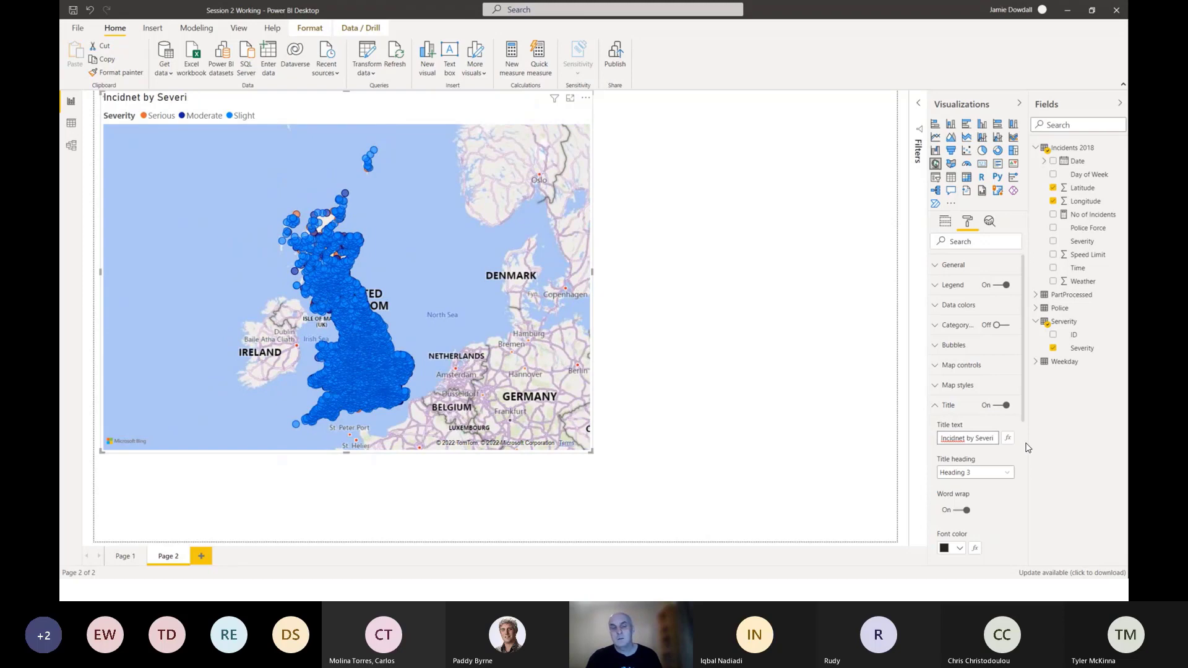
pyautogui.write('y')
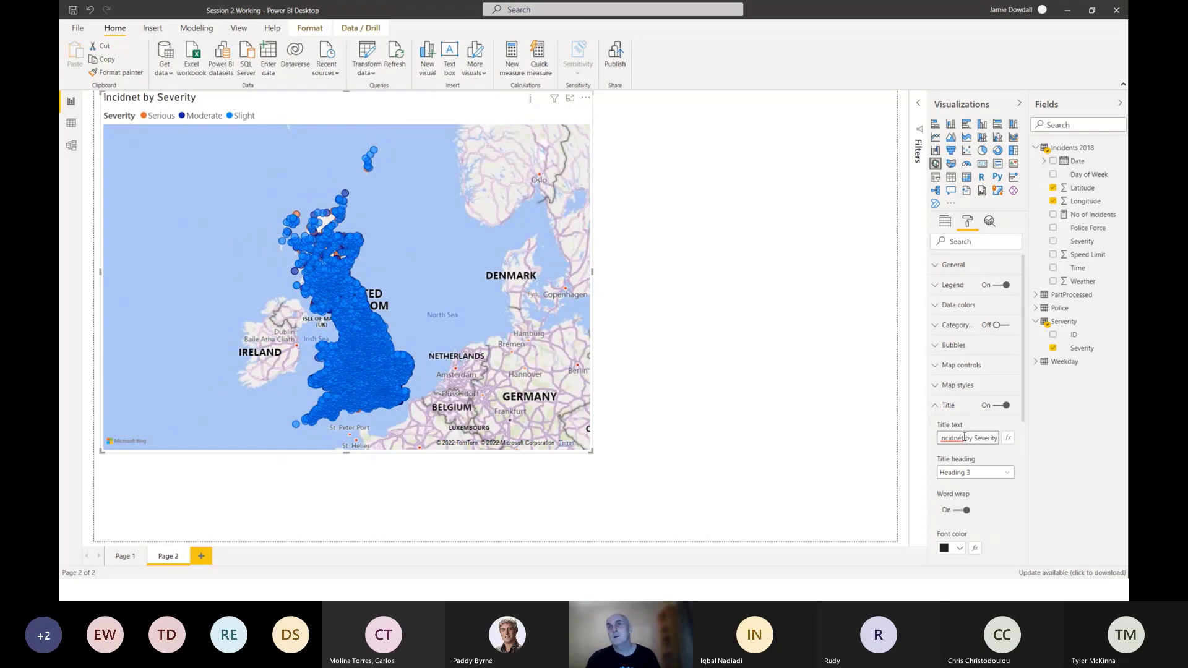
pyautogui.click(965, 437)
pyautogui.press('BackSpace')
pyautogui.press('BackSpace')
pyautogui.press('BackSpace')
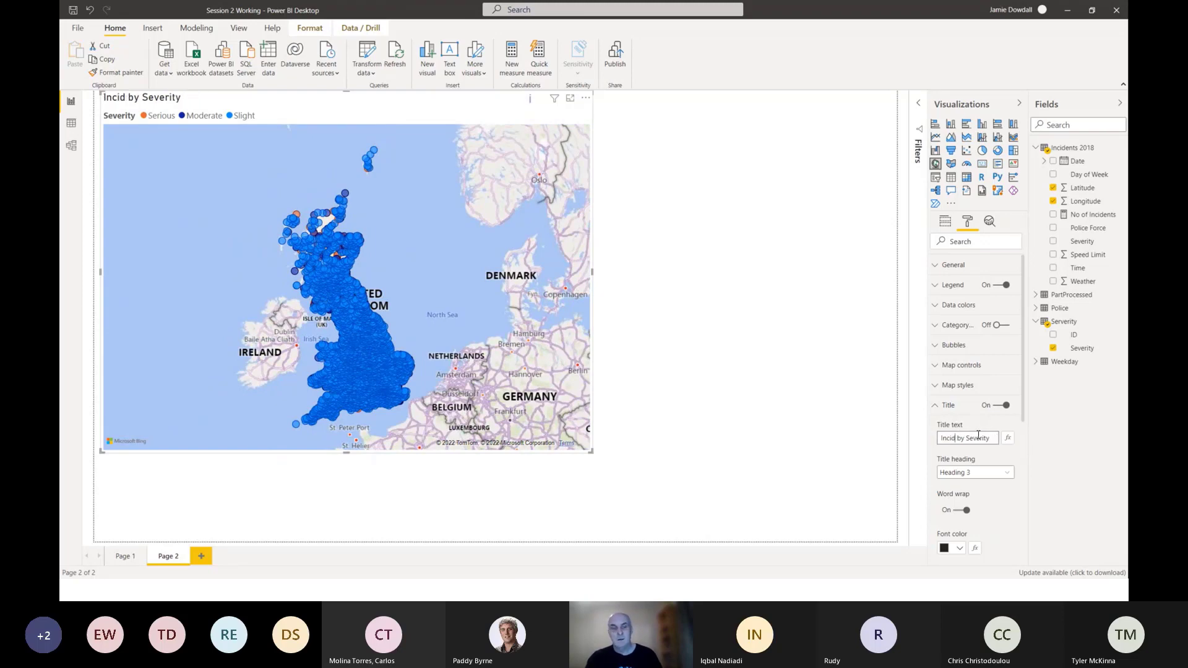
pyautogui.write('ents')
pyautogui.click(756, 313)
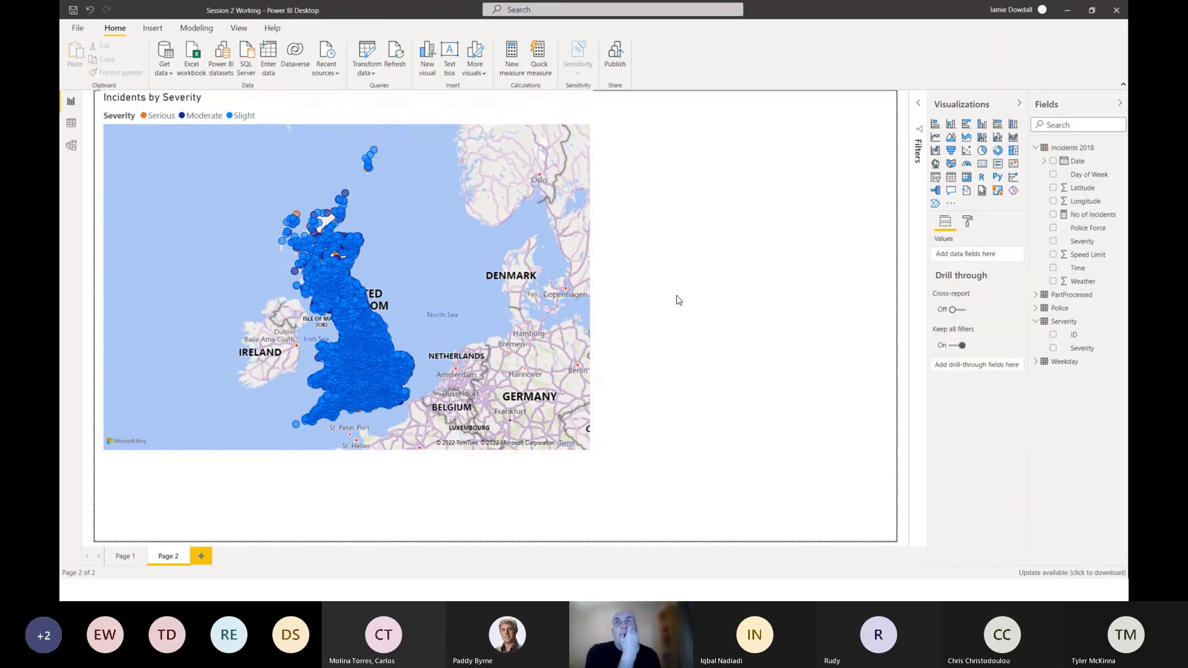
# Change the map's theme to Grayscale and inspect the plotted incidents around Scotland.
pyautogui.click(483, 254)
pyautogui.click(967, 222)
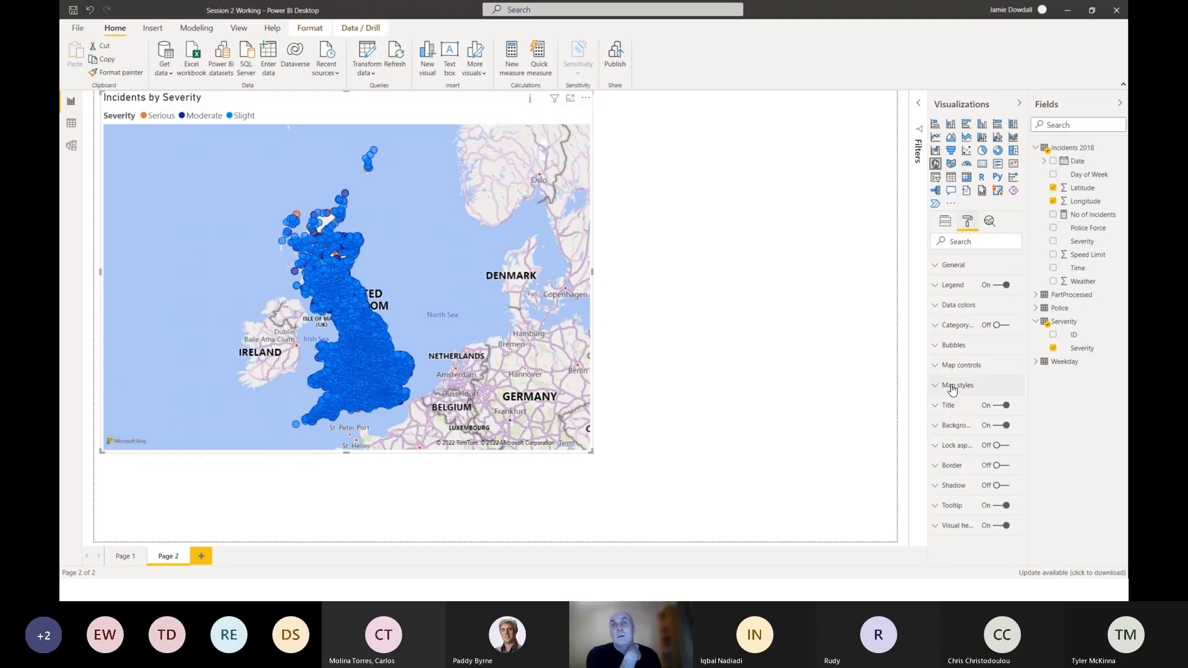
pyautogui.click(946, 226)
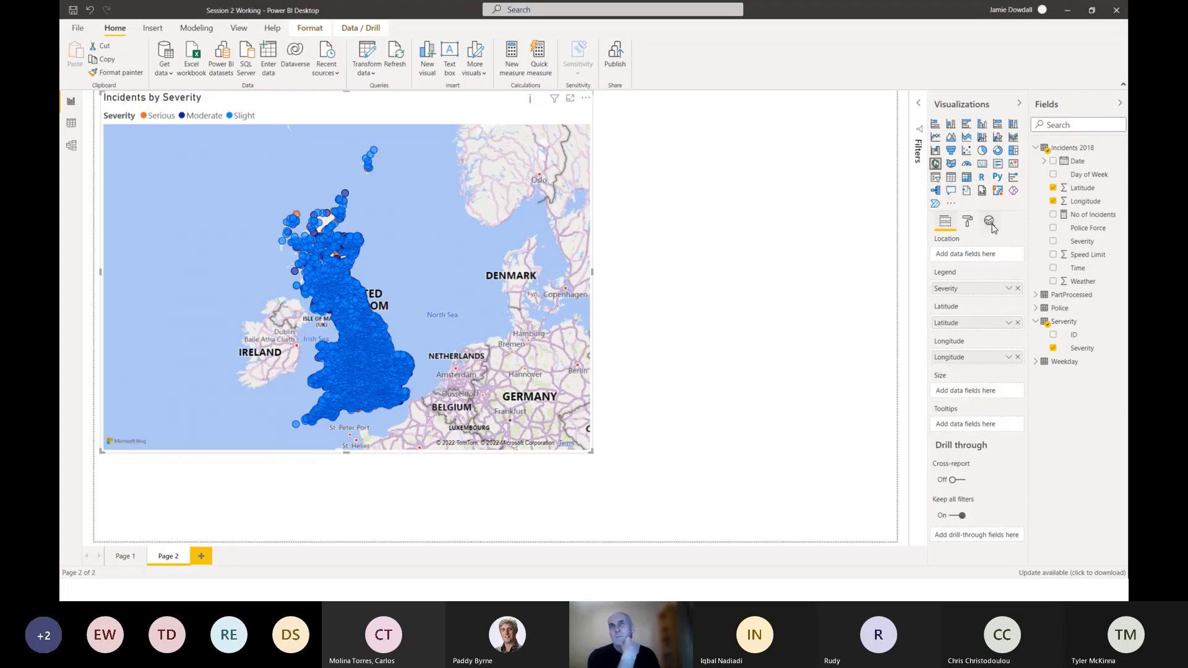
pyautogui.click(969, 223)
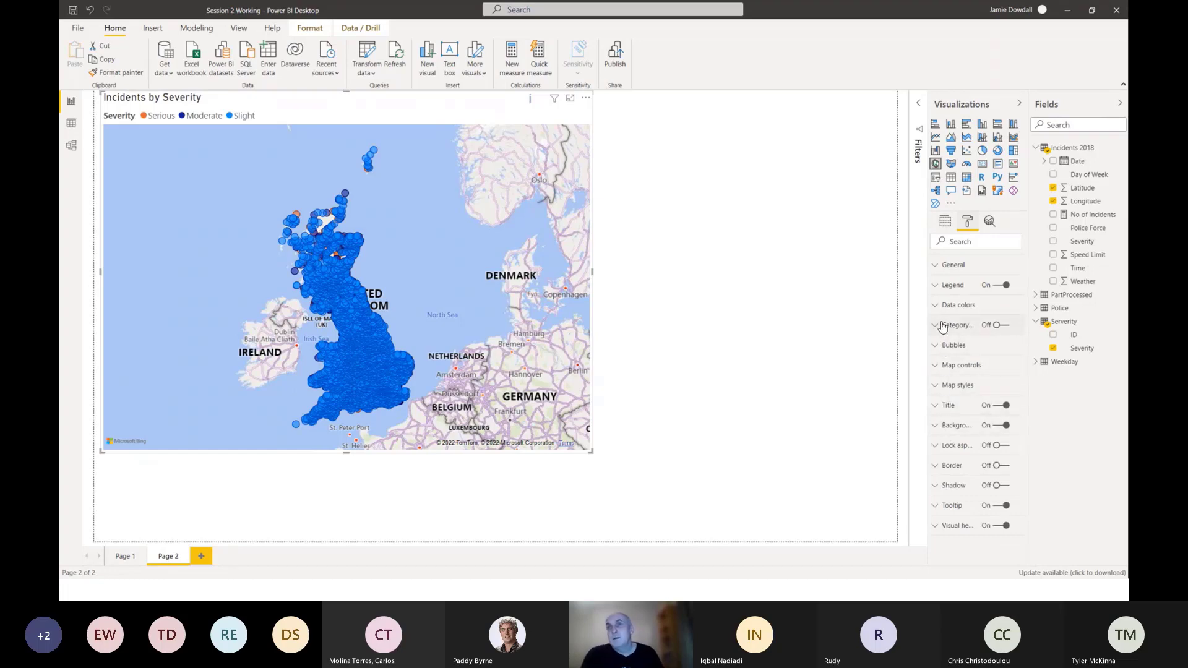
pyautogui.click(939, 388)
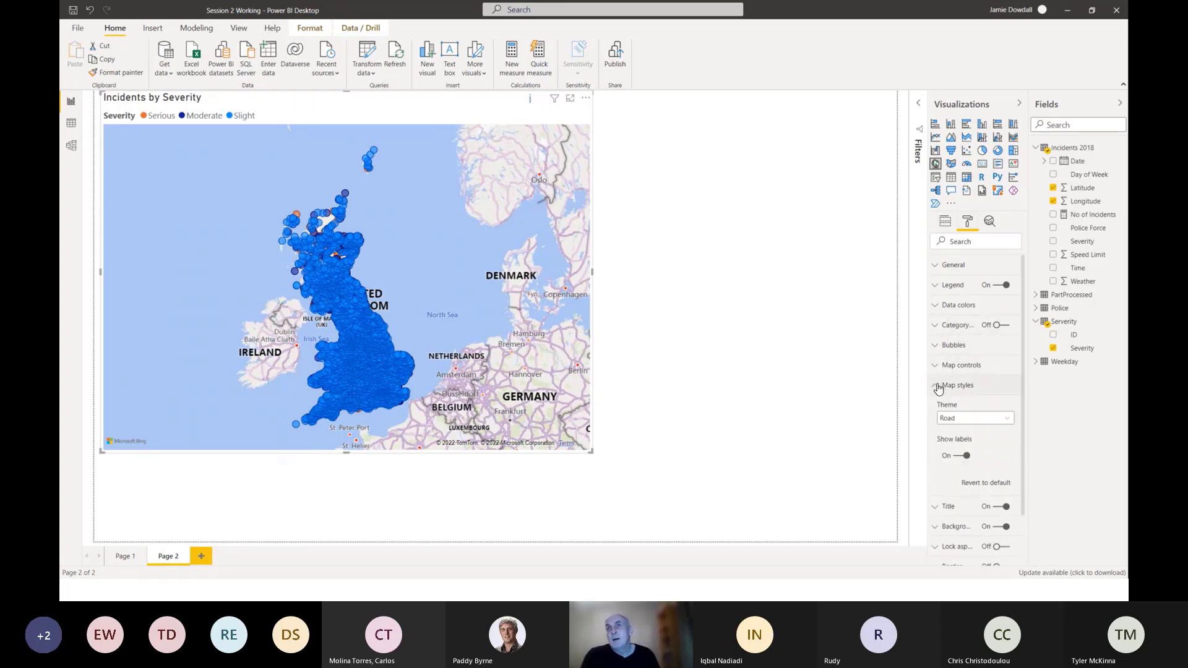
pyautogui.scroll(-2, 953, 399)
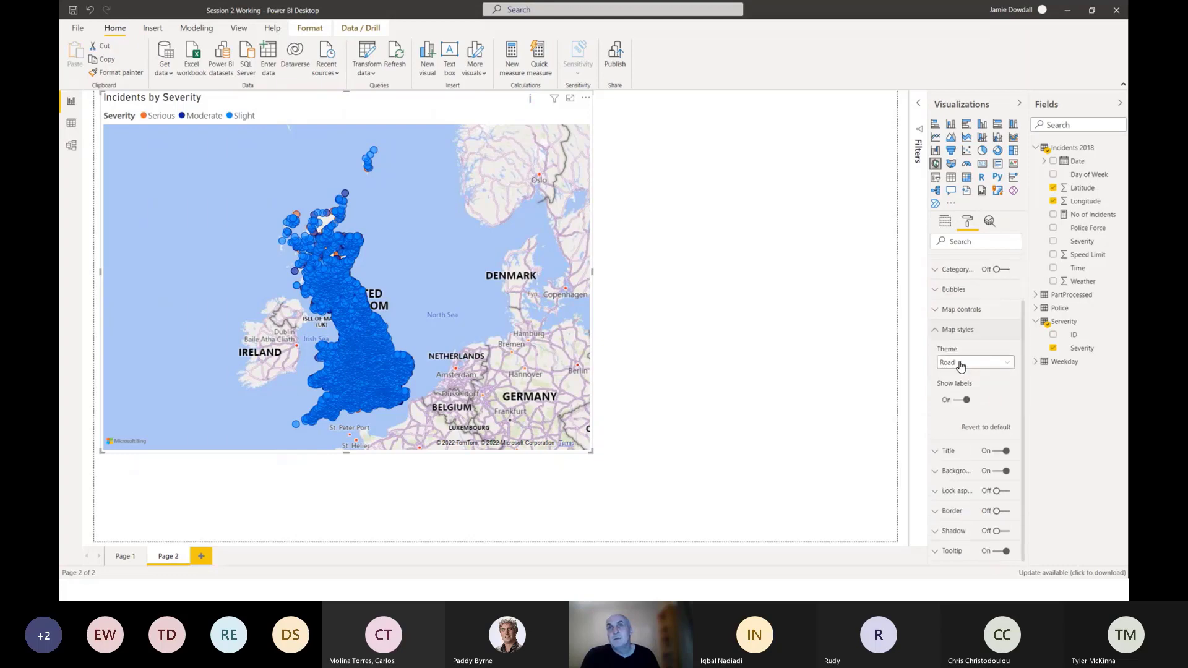
pyautogui.click(960, 366)
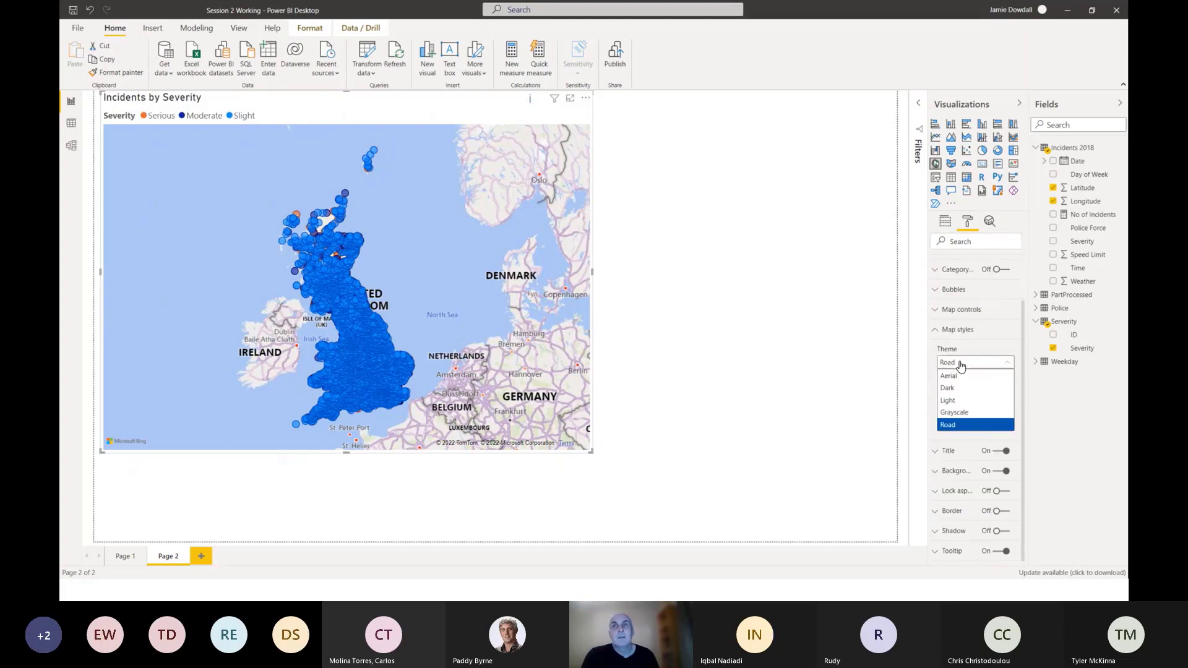
pyautogui.click(955, 412)
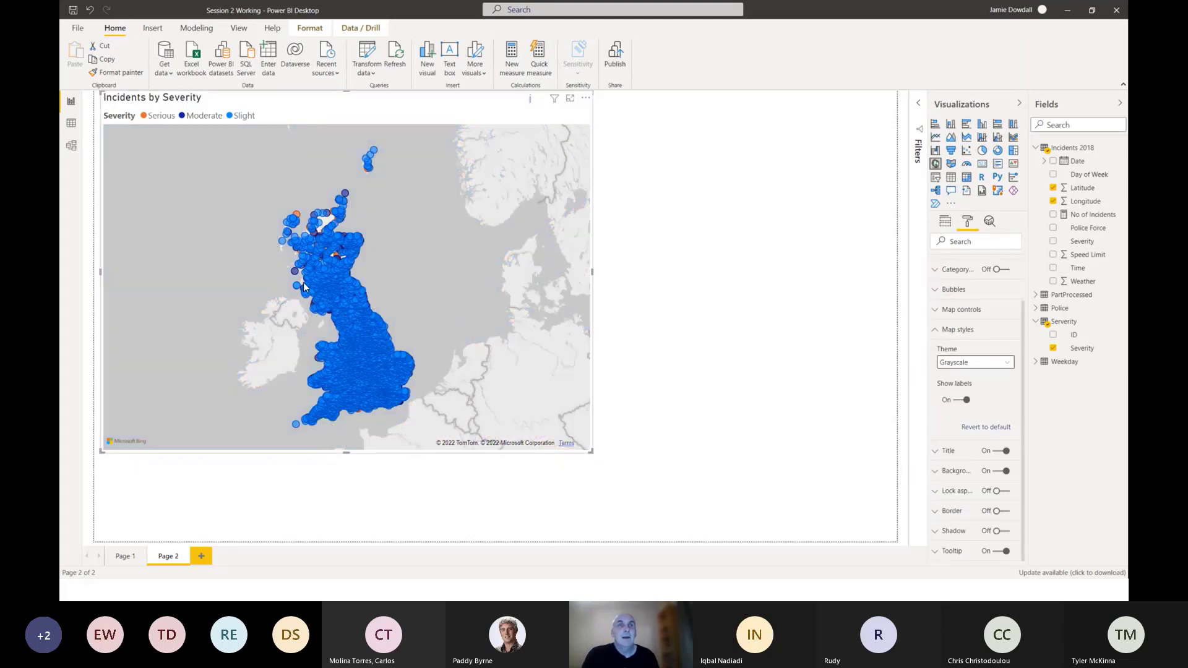
pyautogui.scroll(3, 315, 273)
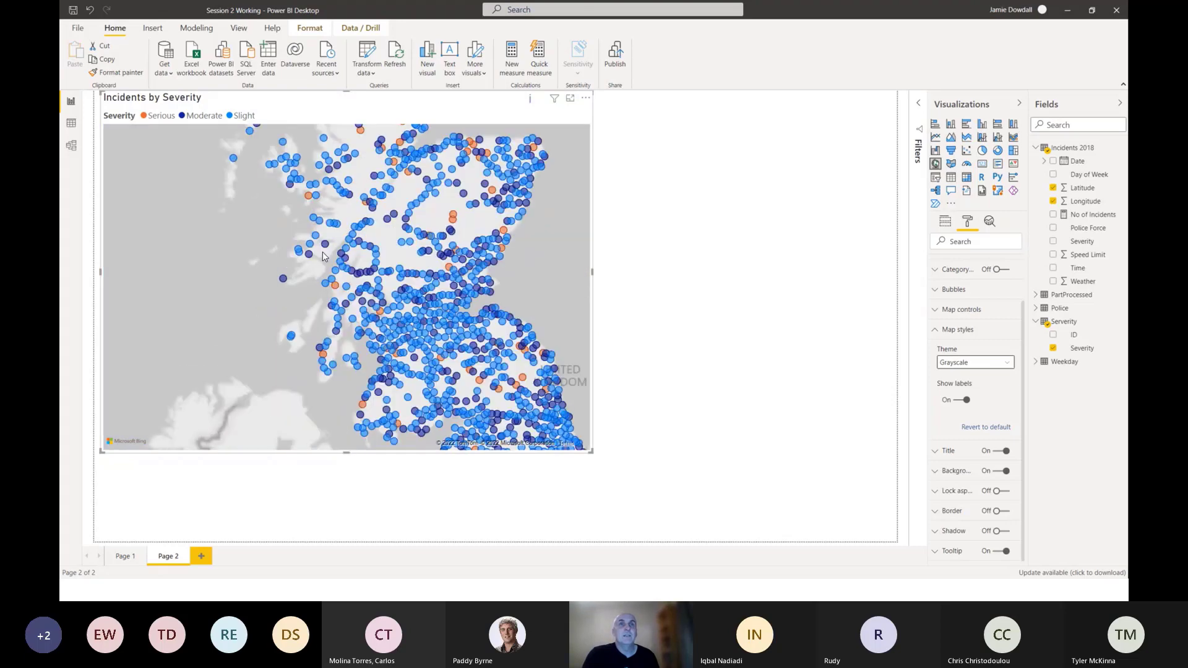
pyautogui.moveTo(326, 258); pyautogui.dragTo(328, 371)
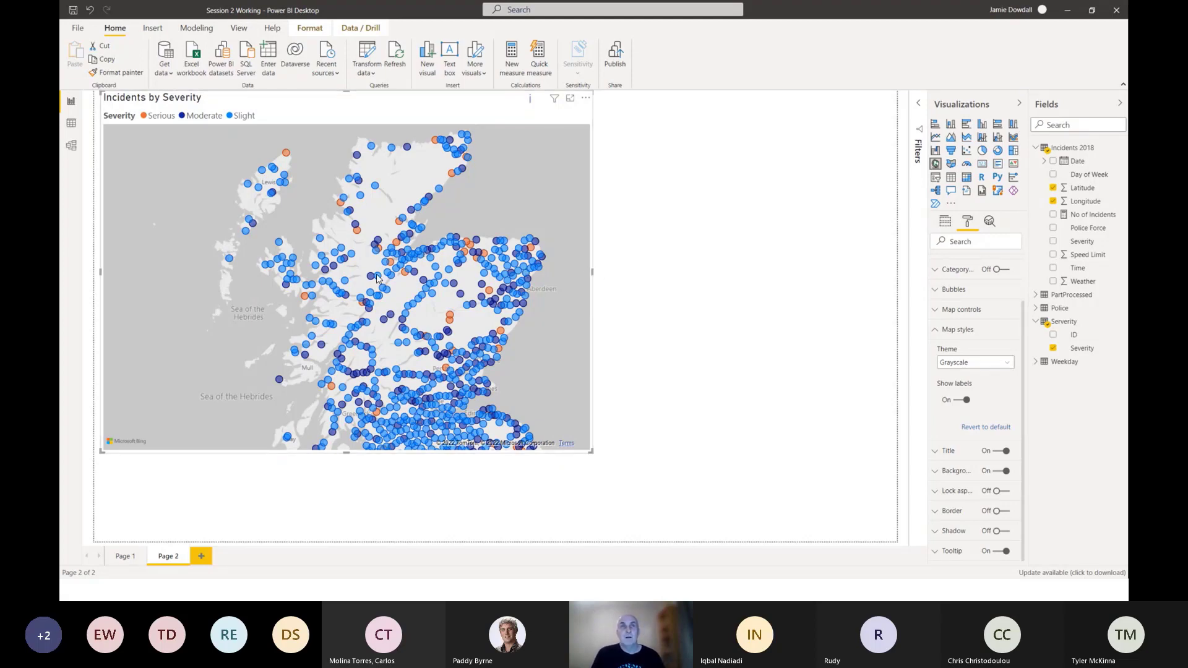
# Narrow the map to about a third of the page width, move it slightly inward from the page corner, and extend its height downward.
pyautogui.moveTo(379, 279)
pyautogui.mouseDown()
pyautogui.moveTo(348, 278)
pyautogui.moveTo(422, 286)
pyautogui.moveTo(390, 287)
pyautogui.mouseUp()
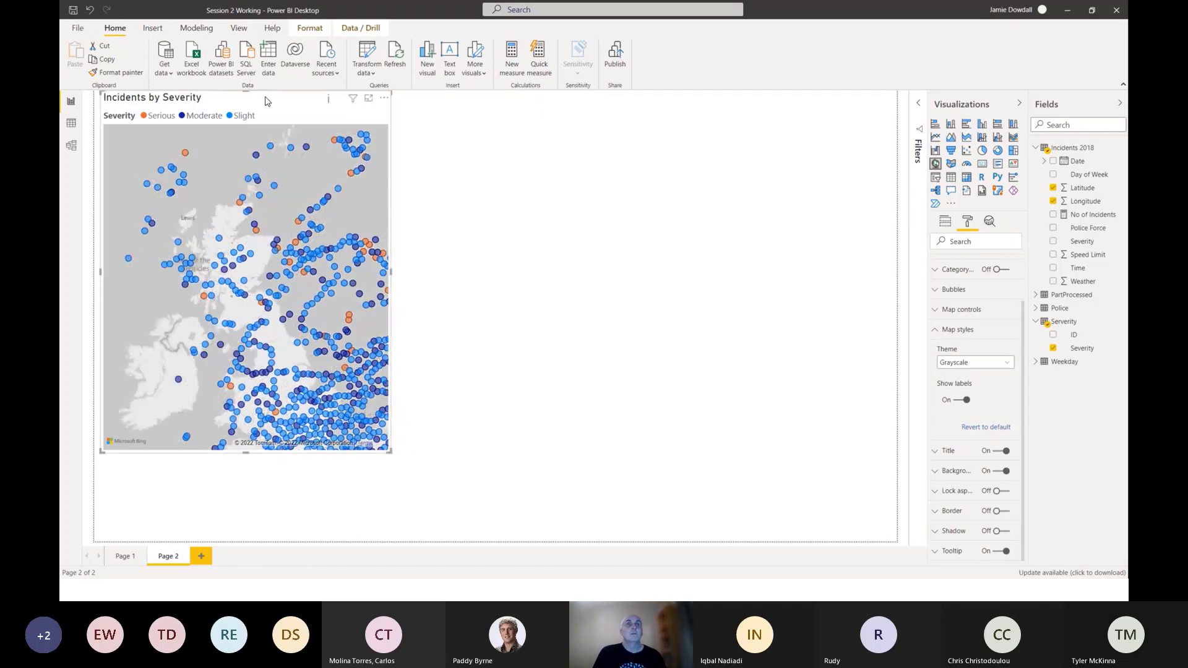
pyautogui.moveTo(266, 99); pyautogui.dragTo(256, 141)
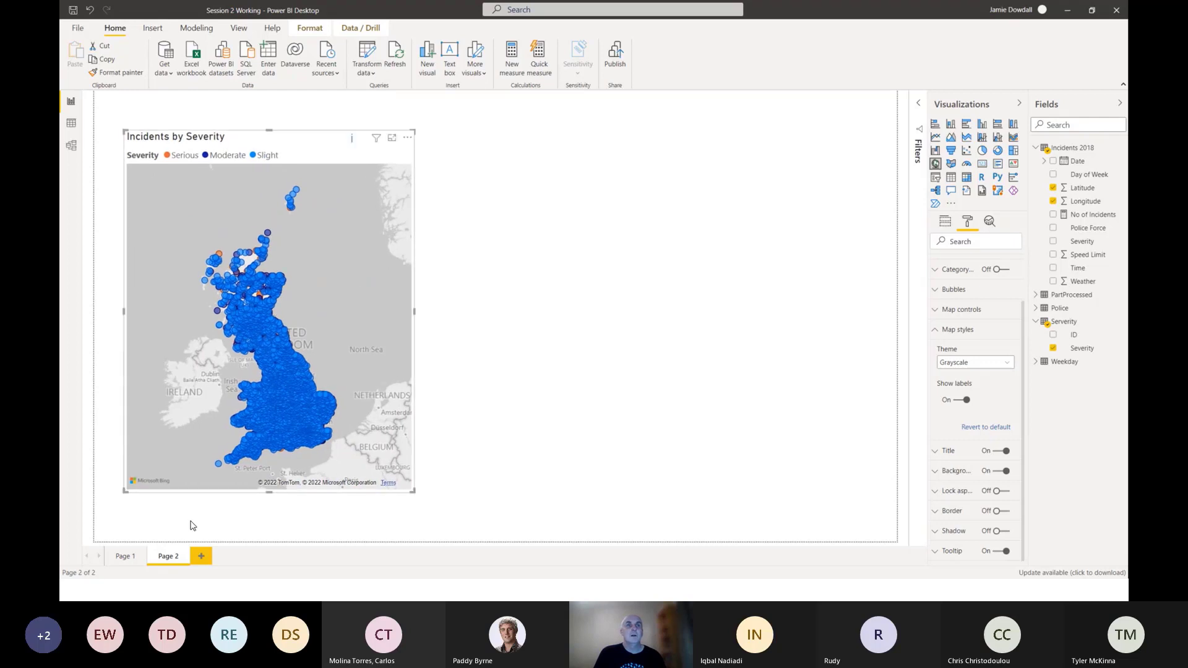
pyautogui.moveTo(269, 493); pyautogui.dragTo(268, 526)
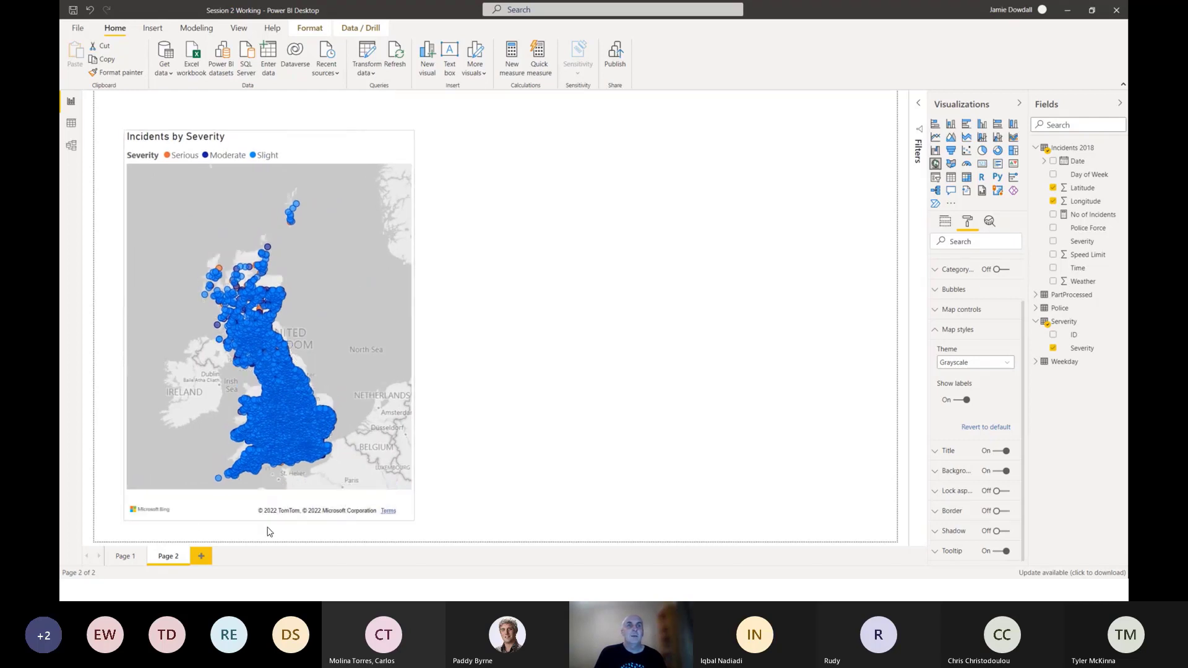
pyautogui.click(466, 439)
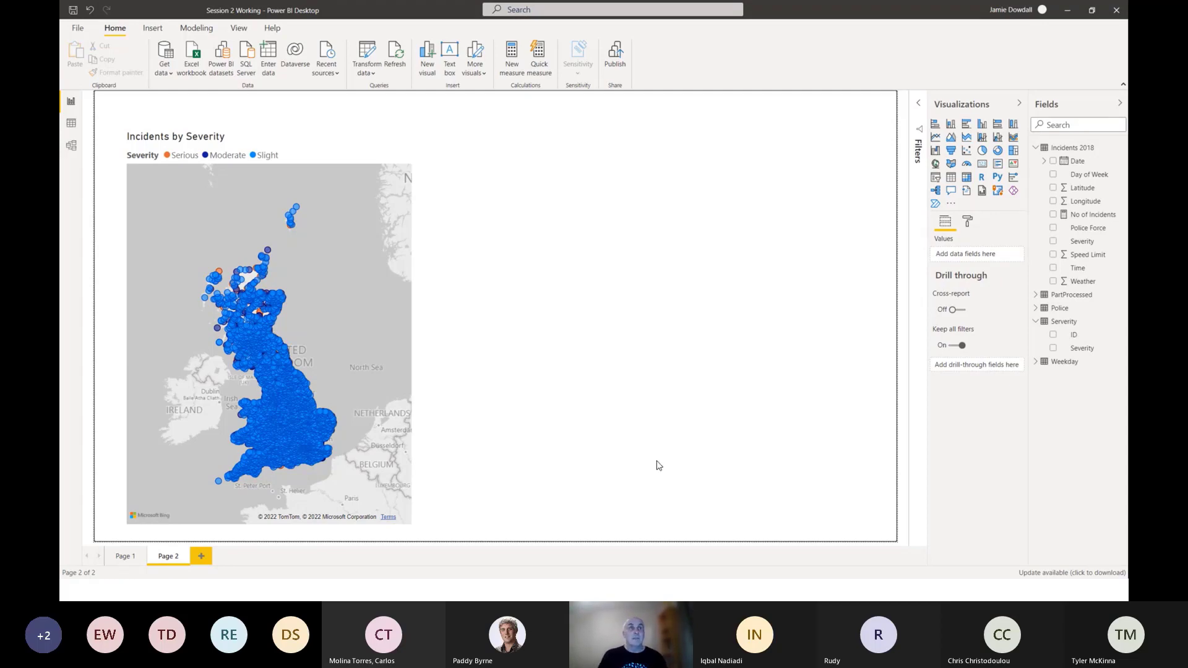
# Delete the calculated Day column from the Weekday table in Data view.
pyautogui.click(71, 123)
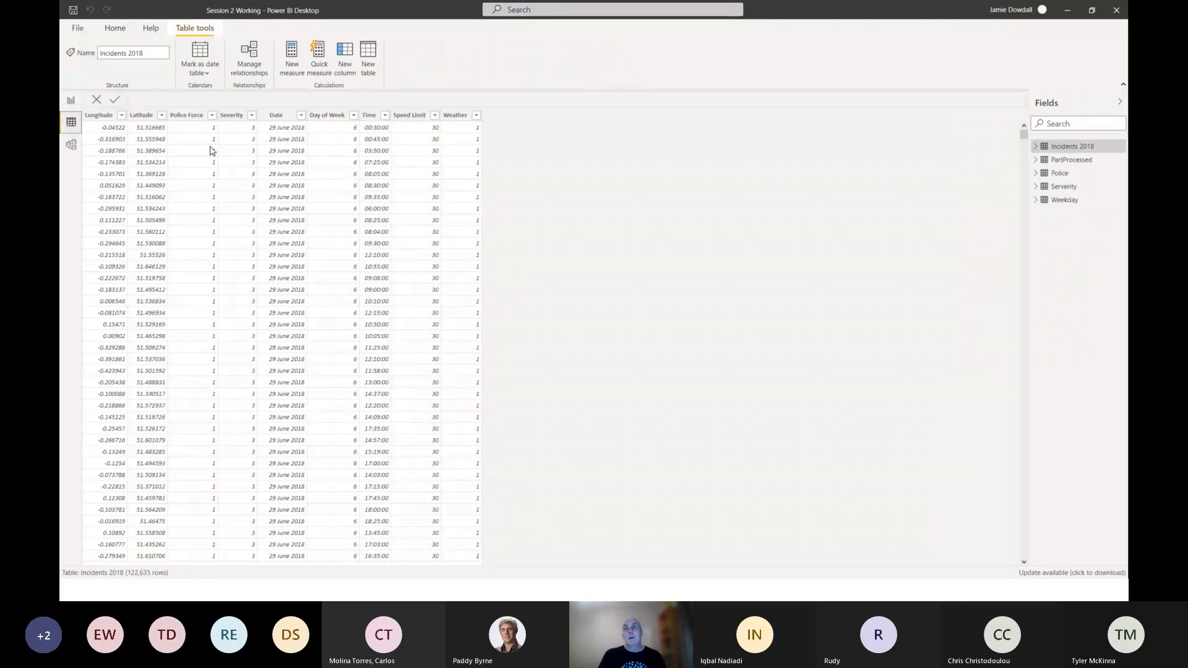
pyautogui.click(1056, 203)
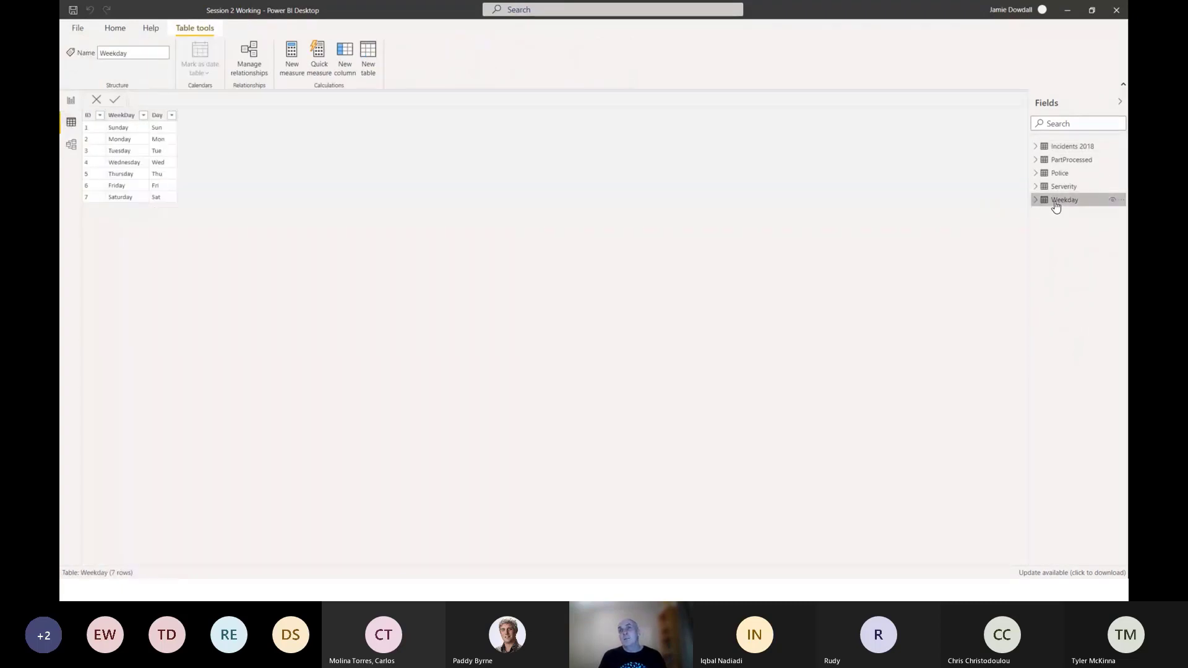
pyautogui.click(161, 120)
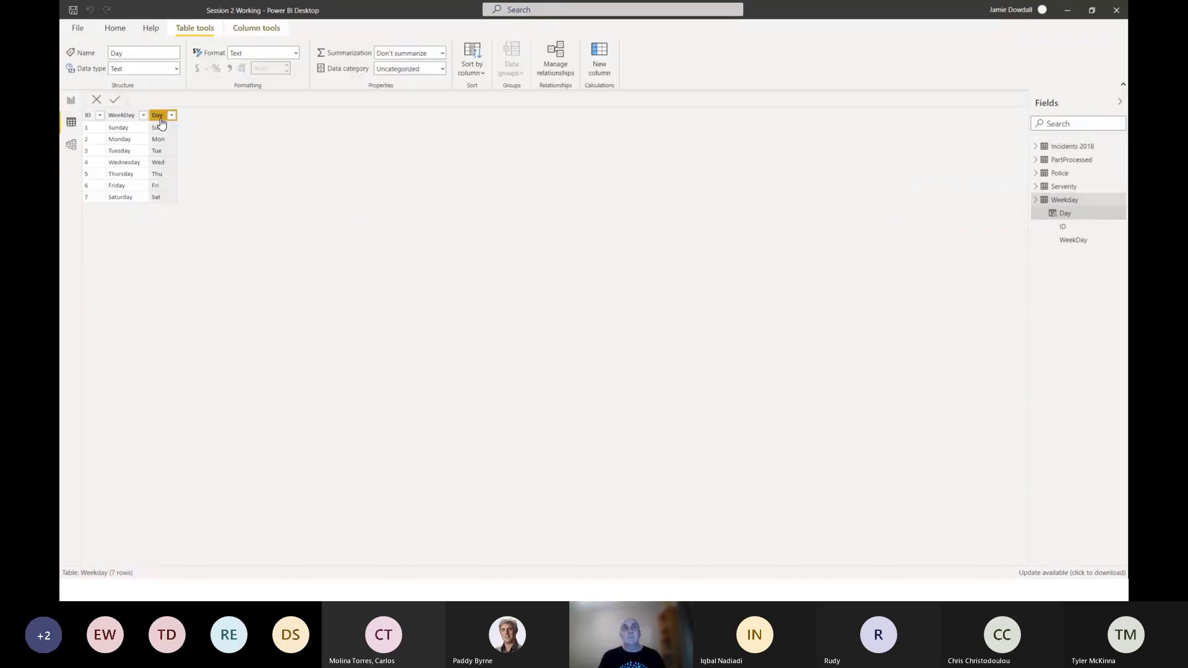
pyautogui.rightClick(160, 122)
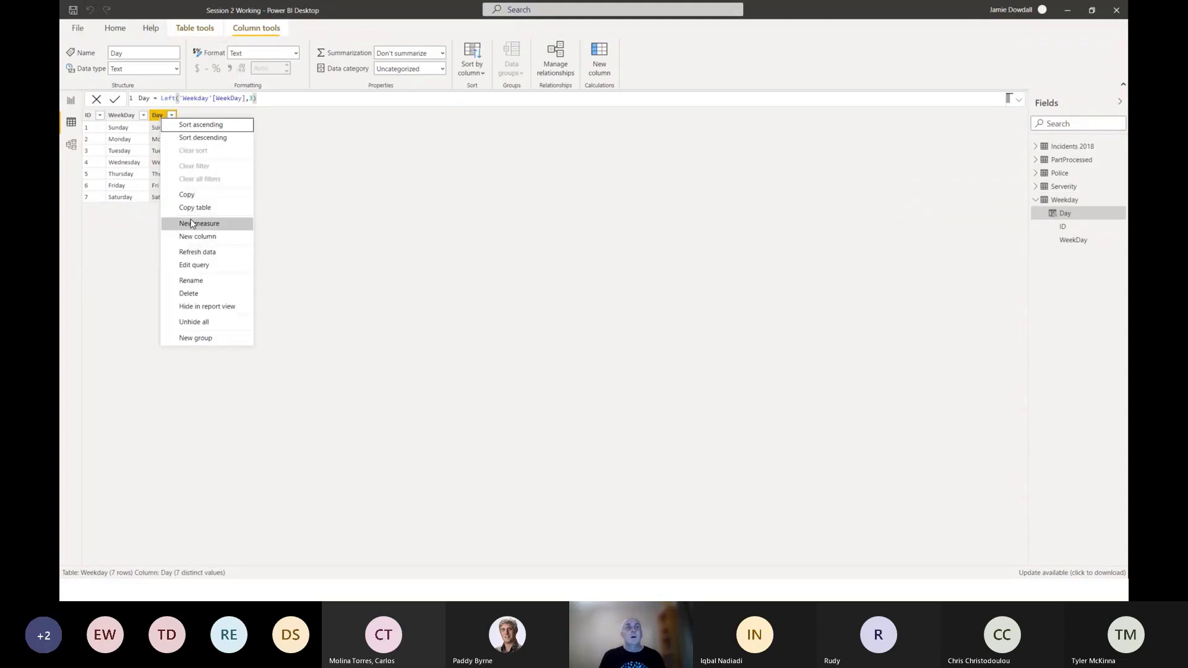
pyautogui.click(261, 289)
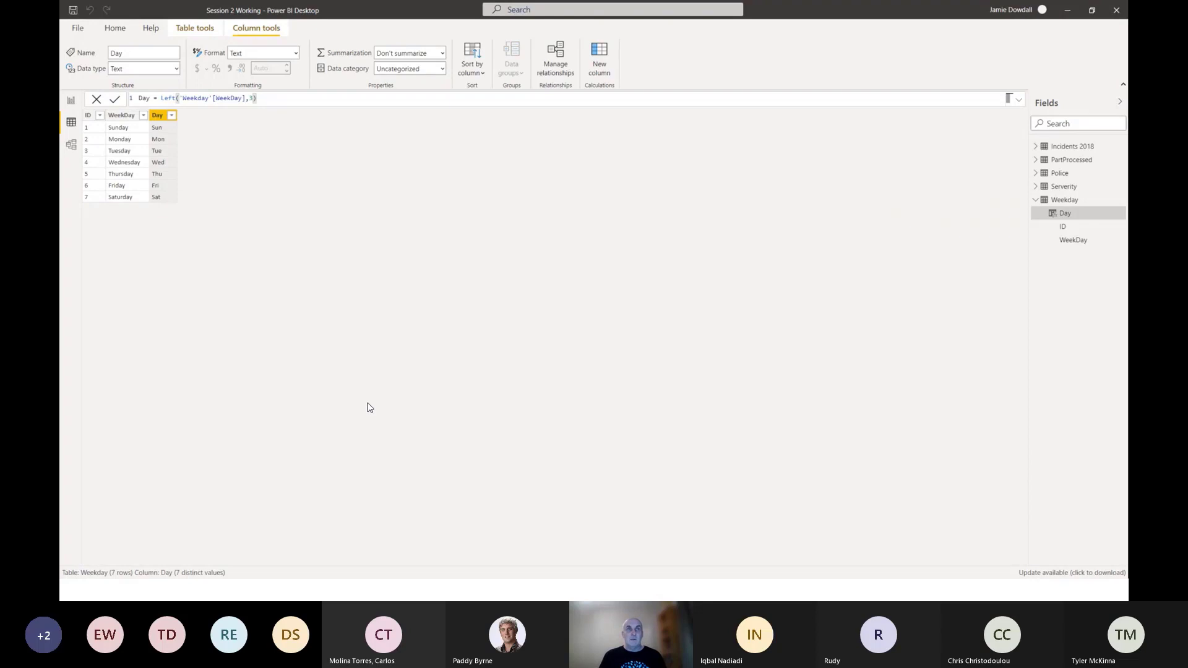
pyautogui.press('Delete')
pyautogui.click(598, 322)
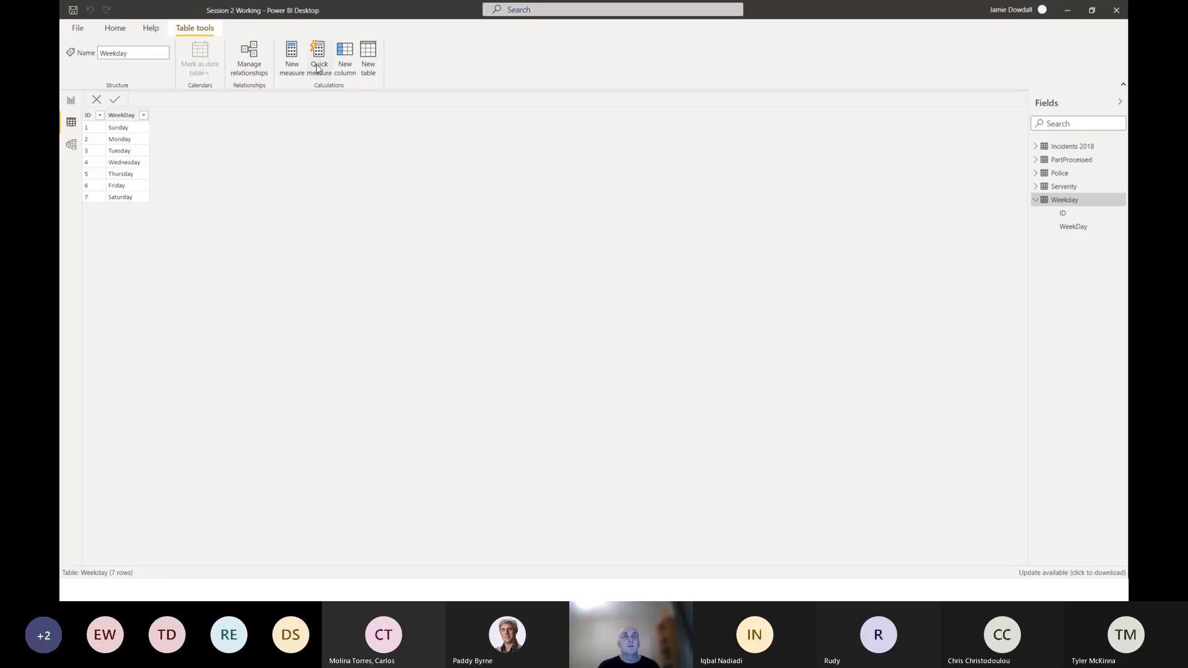
# Add a calculated column to the Weekday table with the formula Day = Left('Weekday'[WeekDay],3).
pyautogui.click(342, 66)
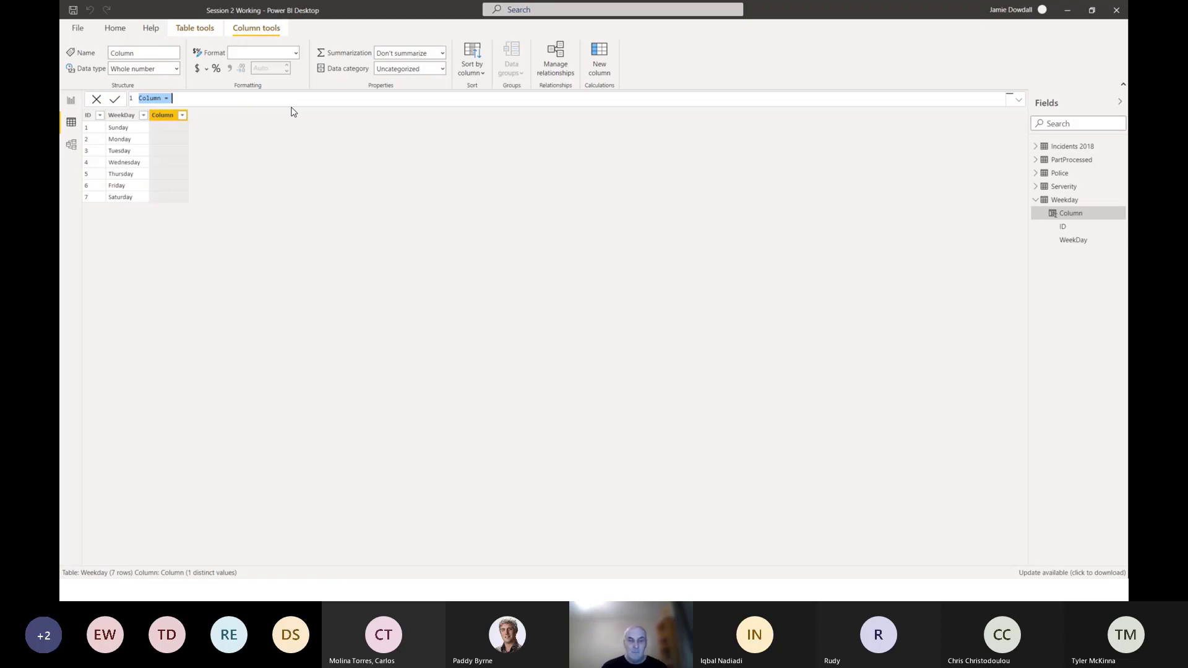
pyautogui.write('We')
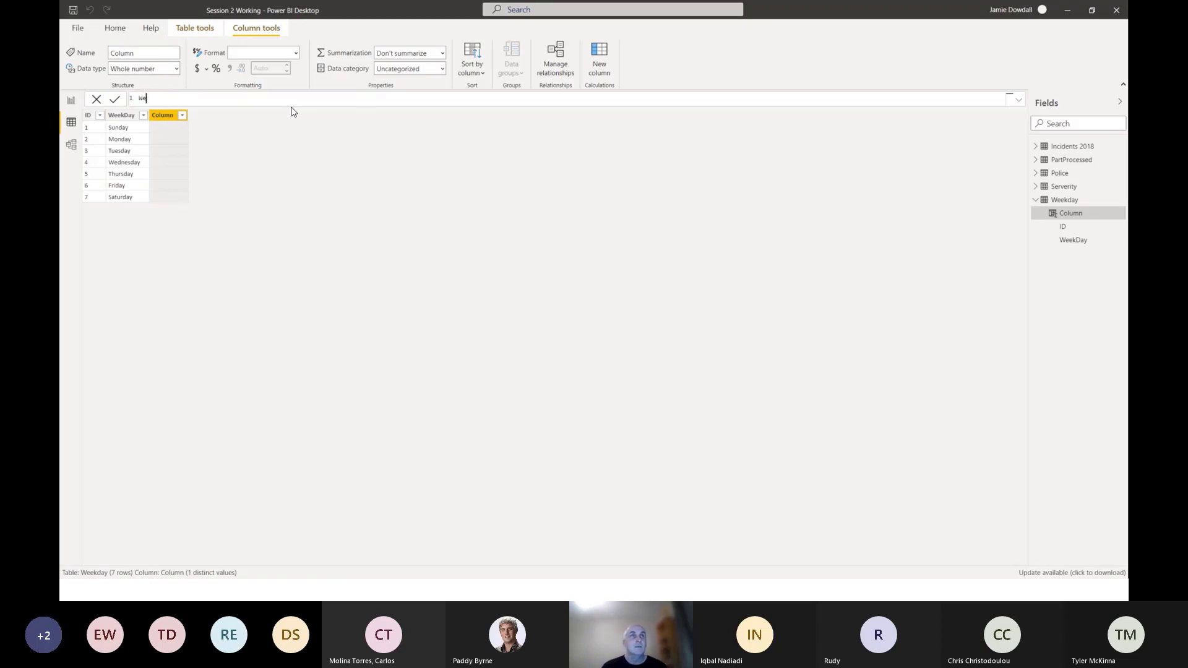
pyautogui.press('BackSpace')
pyautogui.press('BackSpace')
pyautogui.write('Day')
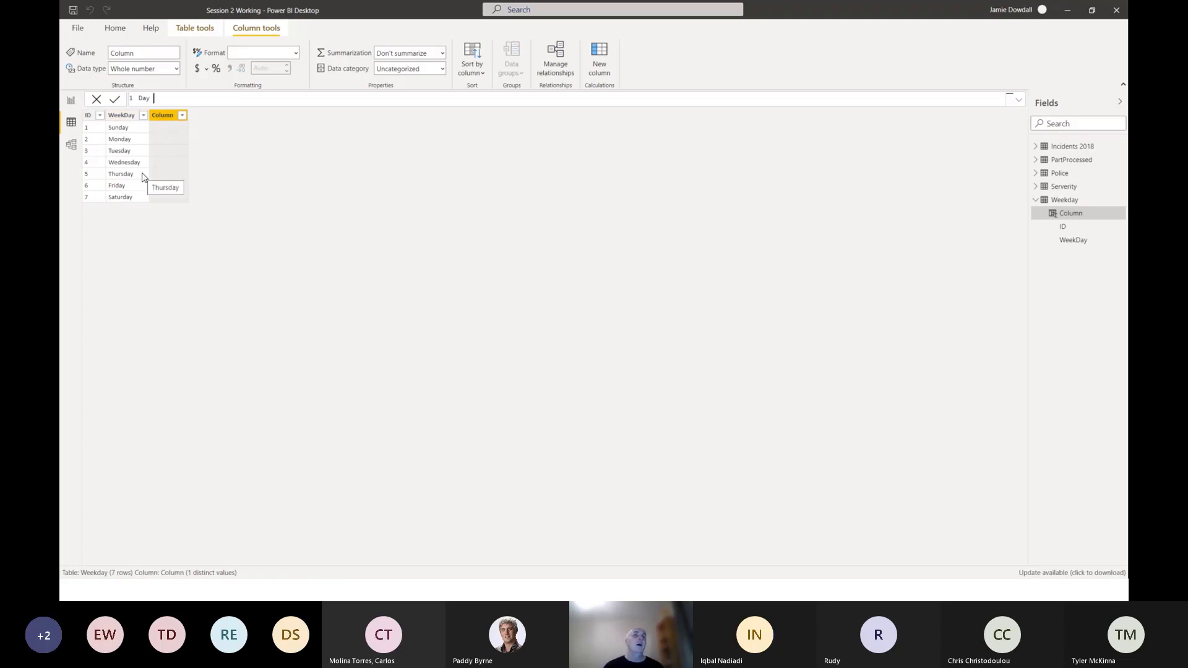
pyautogui.write('= Left(')
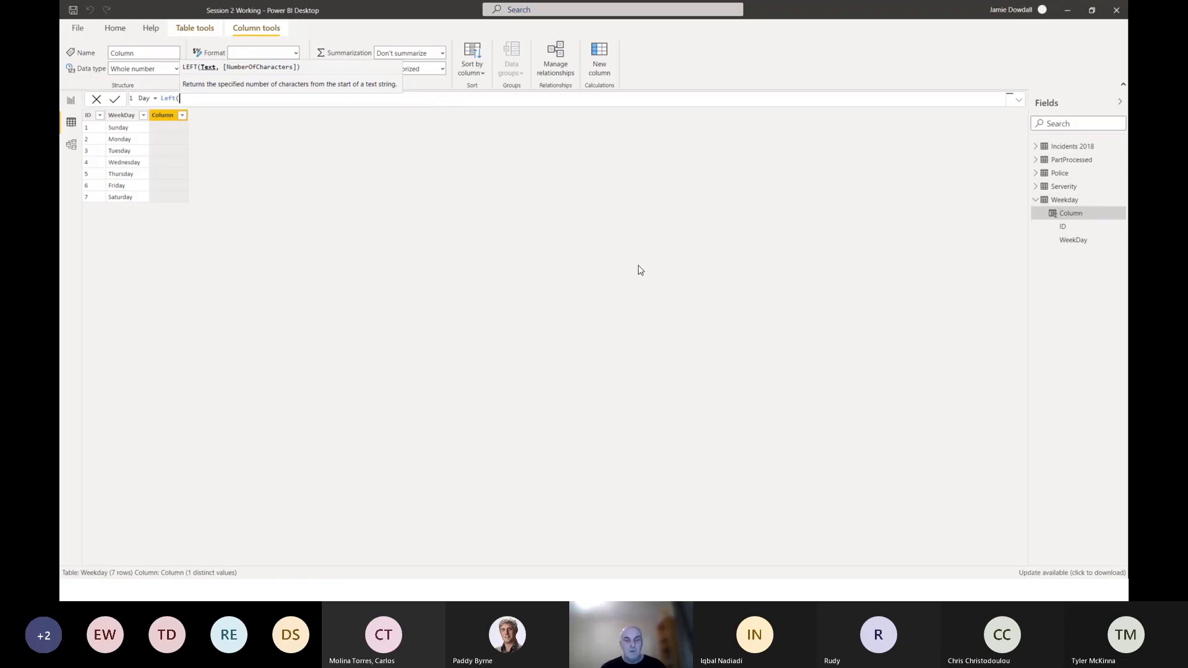
pyautogui.write('Week')
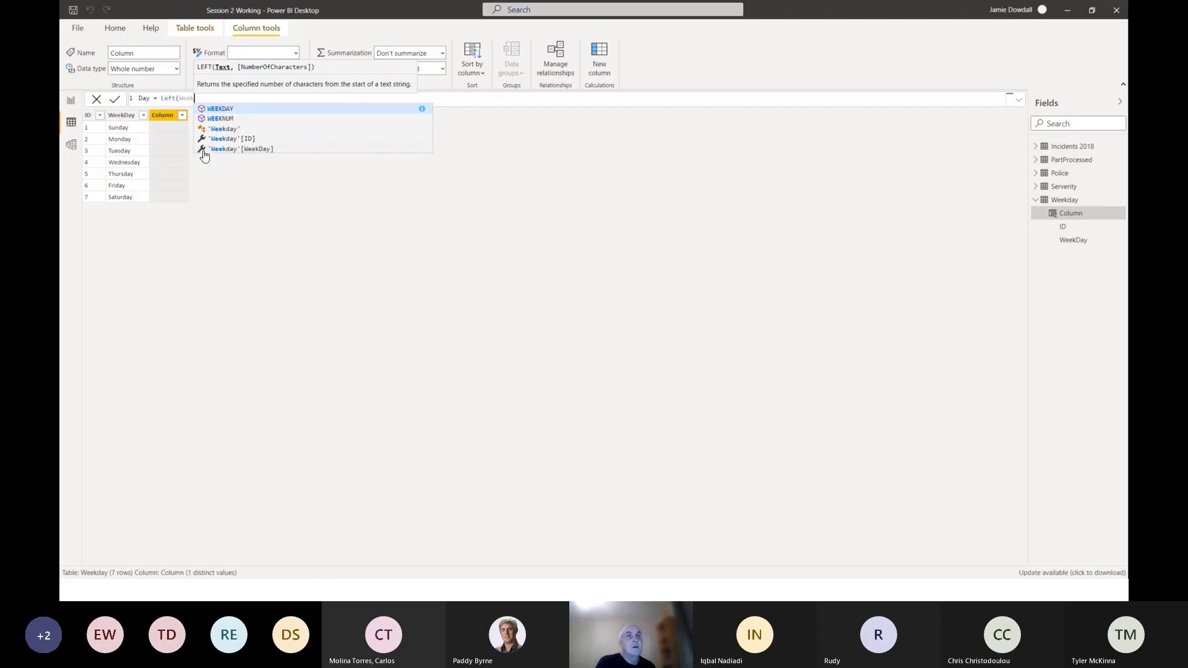
pyautogui.click(242, 152)
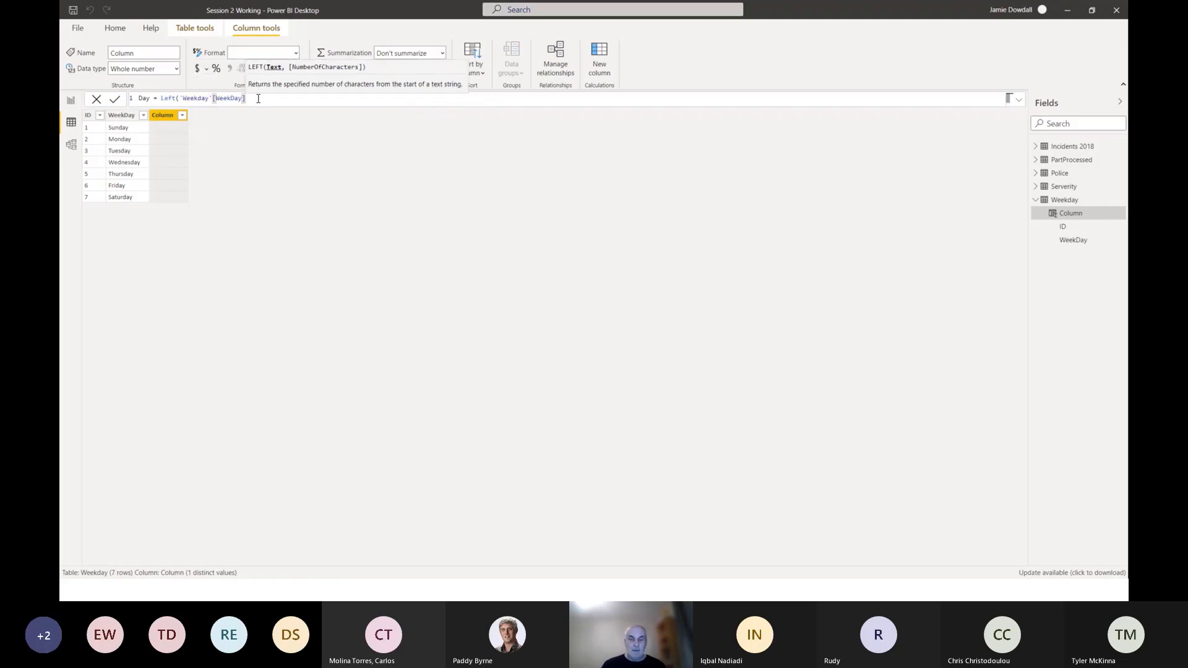
pyautogui.write(',')
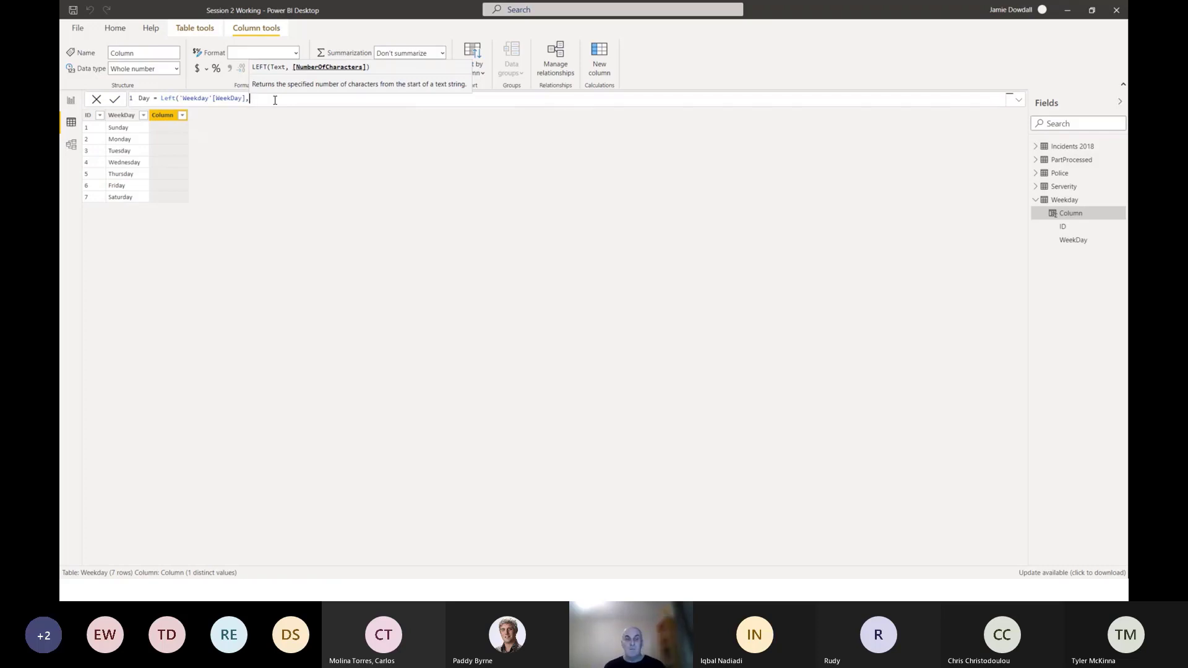
pyautogui.write('3)')
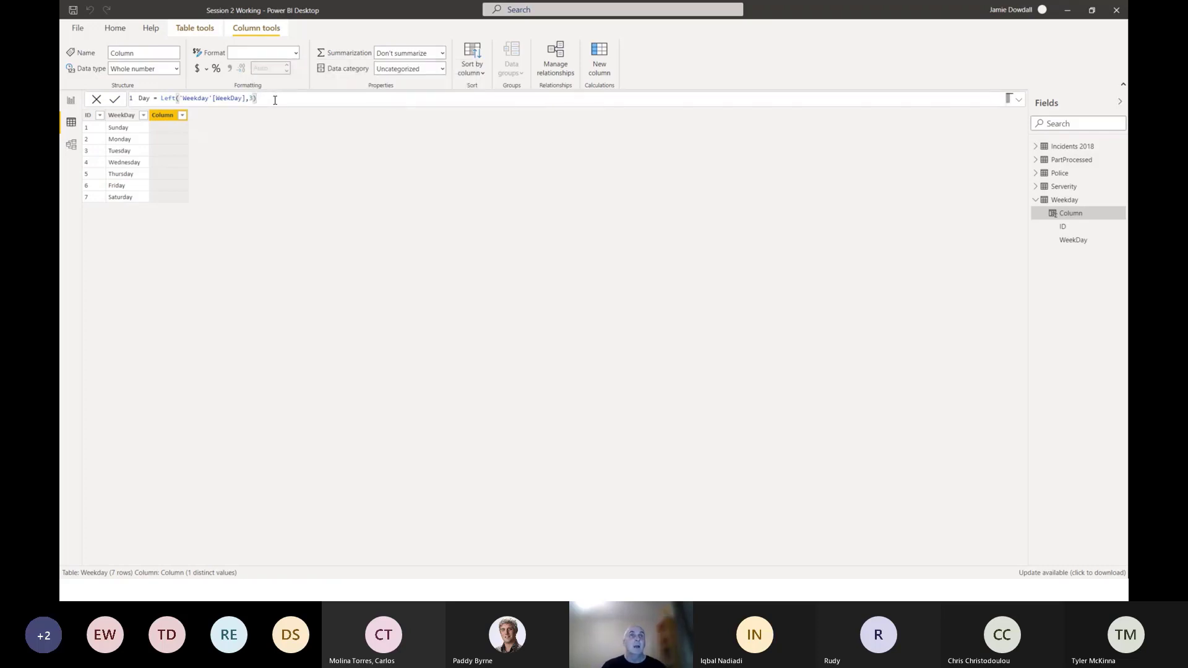
pyautogui.press('Return')
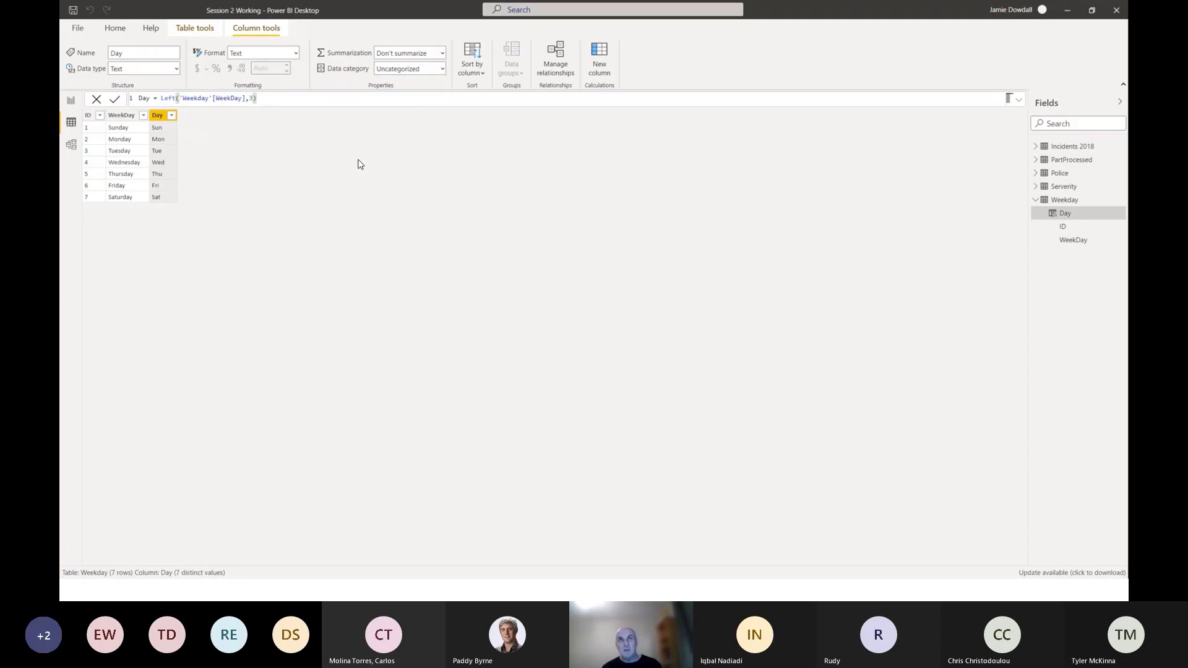
# Return to Report view, discard the unfinished blank measure, and rename the existing No of Incidents measure to "No of Incidents Old".
pyautogui.click(71, 102)
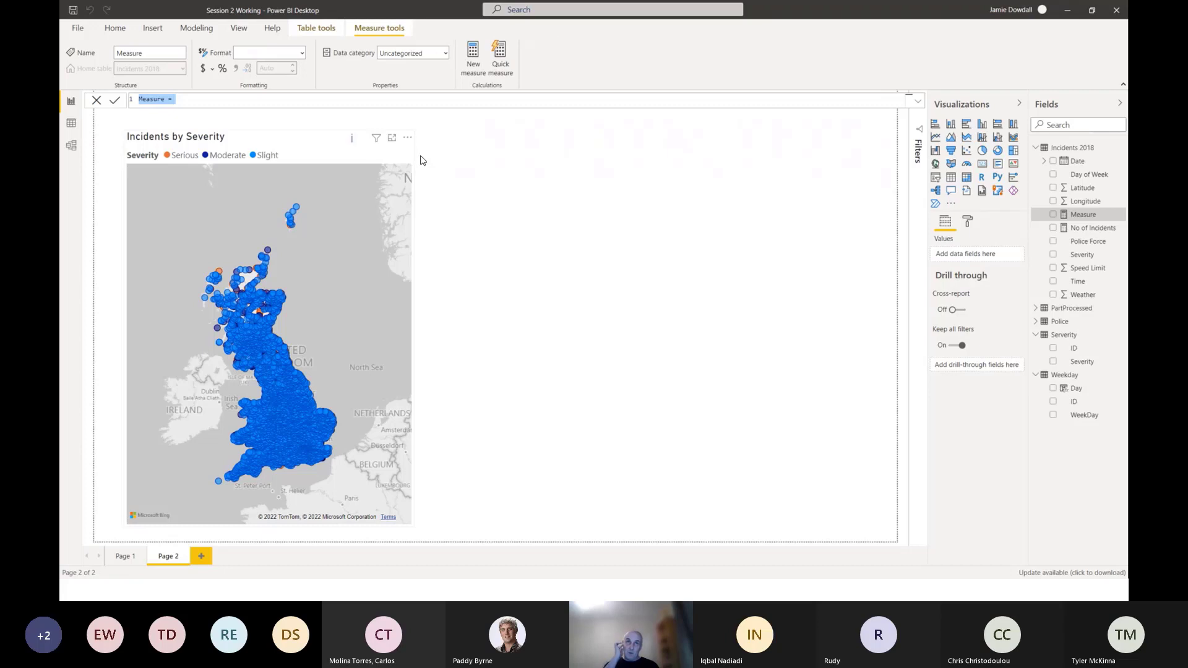
pyautogui.click(1103, 232)
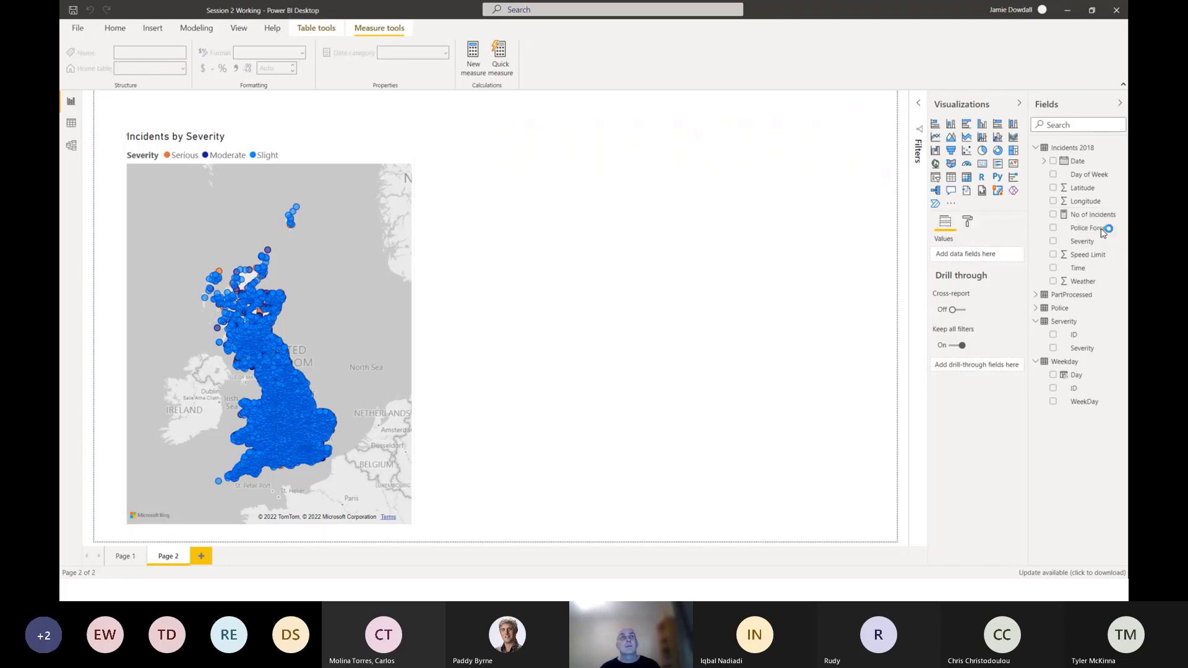
pyautogui.click(1090, 217)
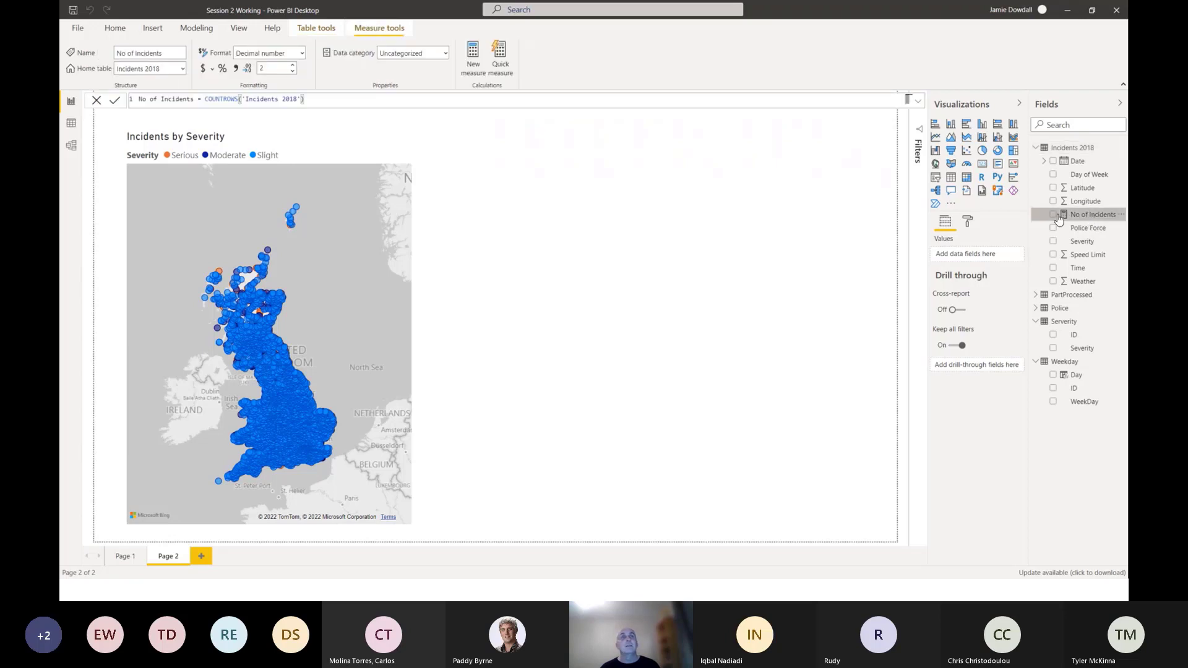
pyautogui.click(1121, 214)
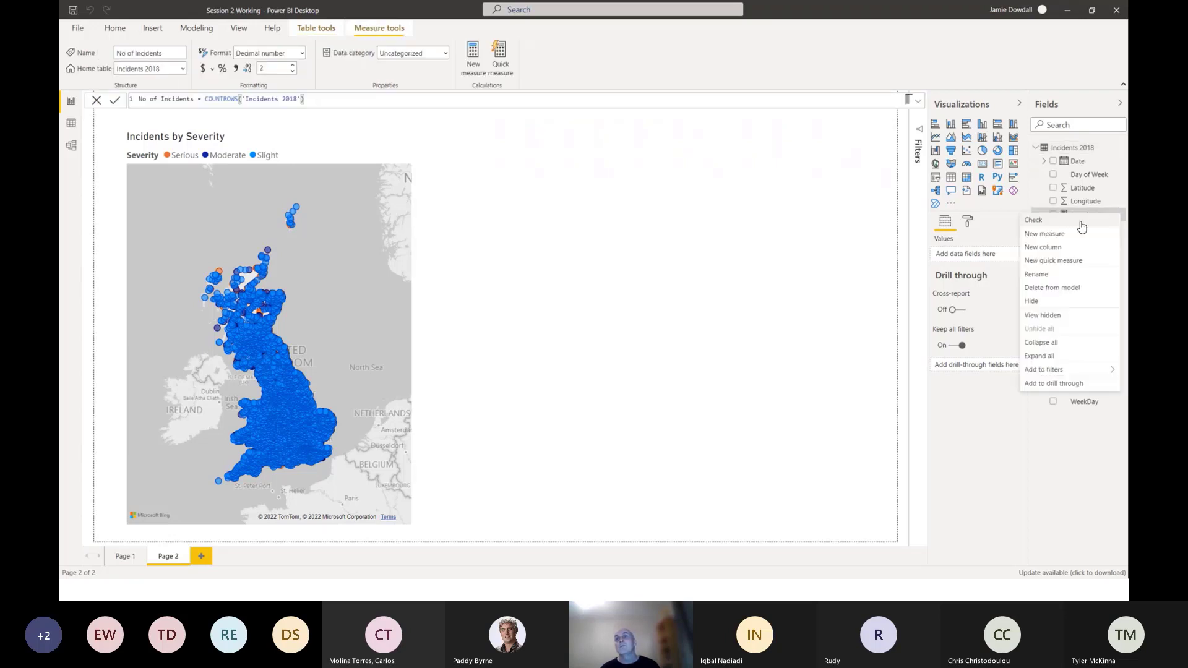
pyautogui.click(1049, 281)
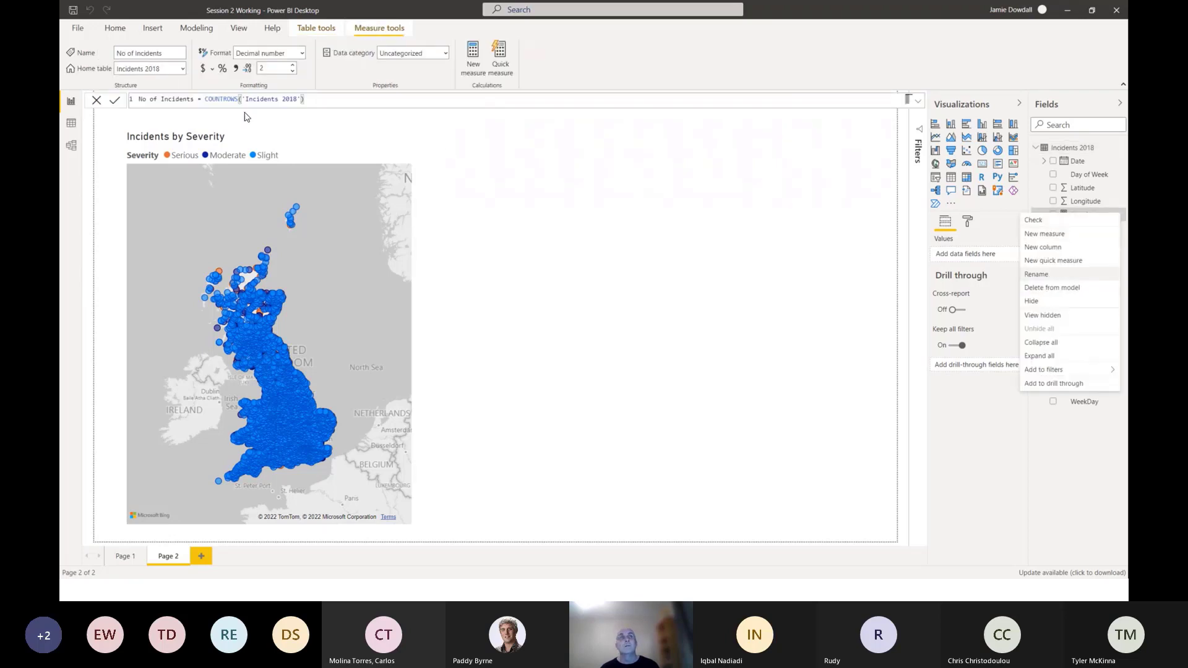
pyautogui.click(197, 99)
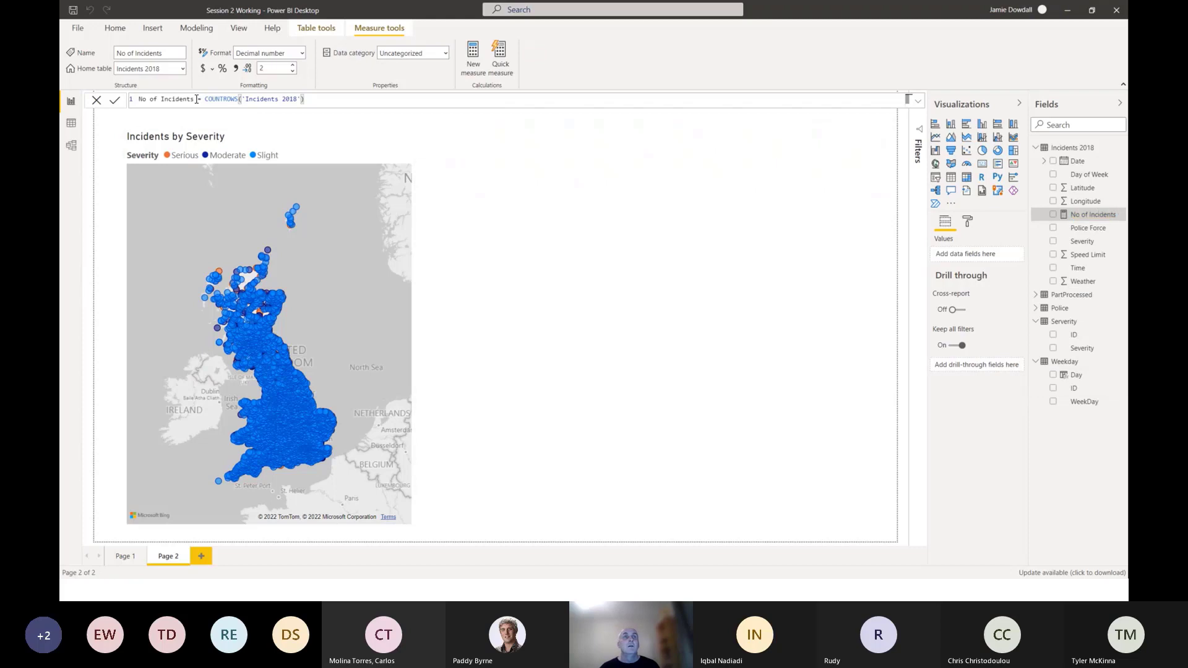
pyautogui.doubleClick(1114, 215)
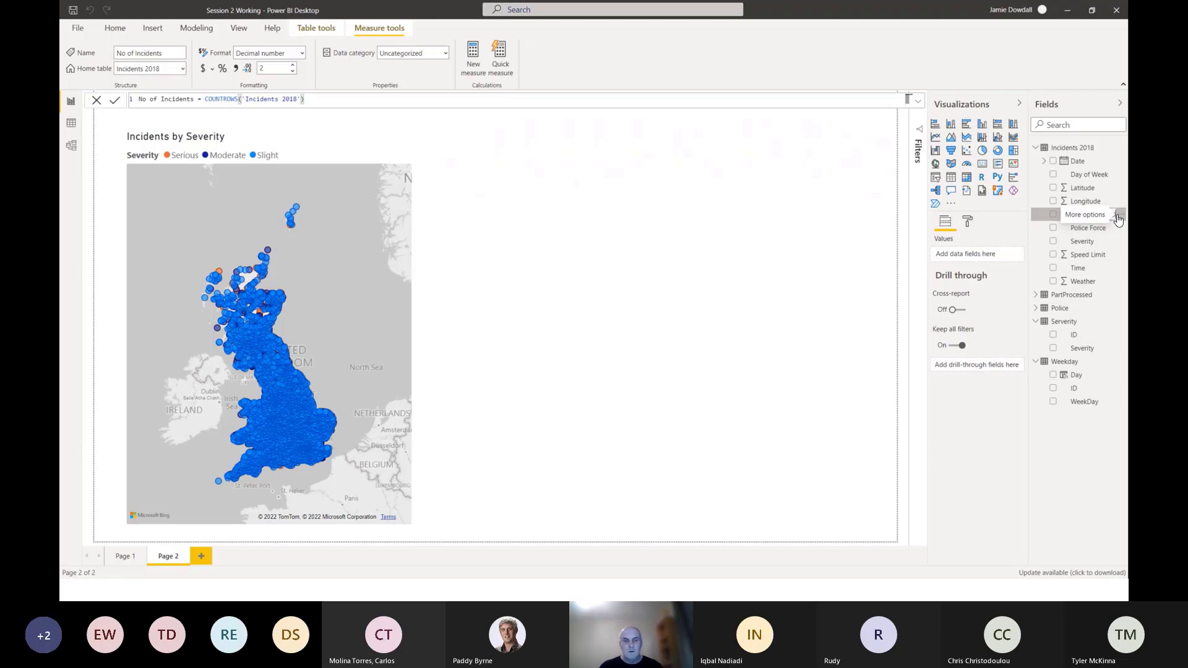
pyautogui.click(751, 265)
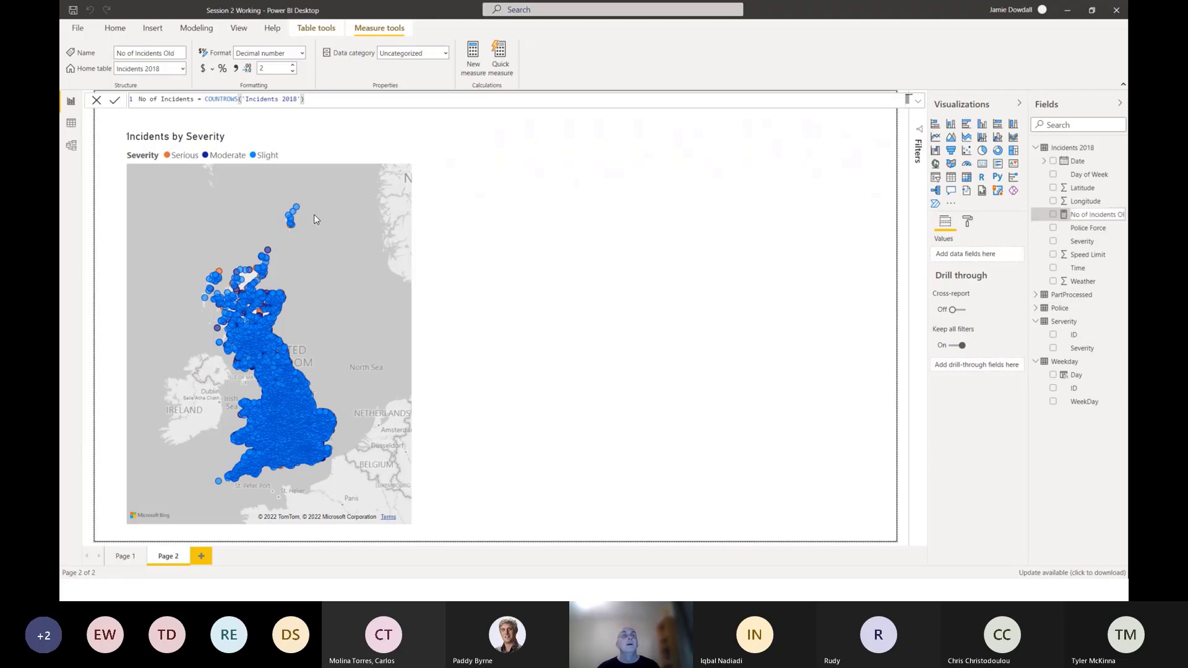
# Create a new measure in the Incidents 2018 table with the formula No of Incidents = Countrows('Incidents 2018').
pyautogui.click(476, 69)
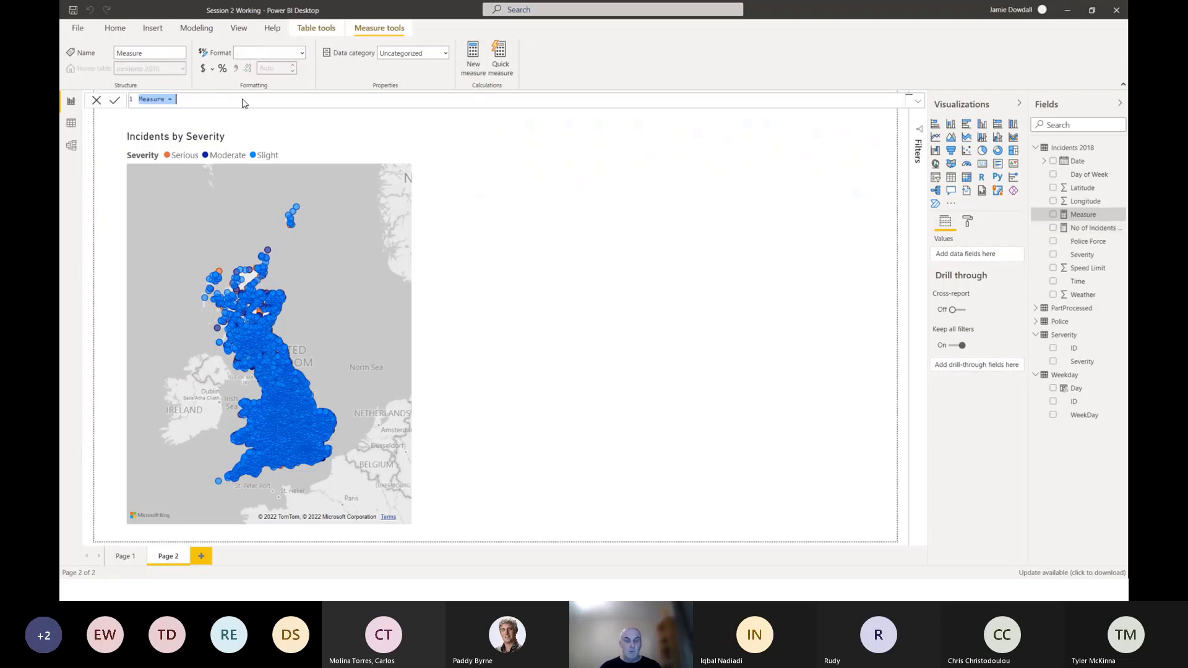
pyautogui.write('No of Incidents')
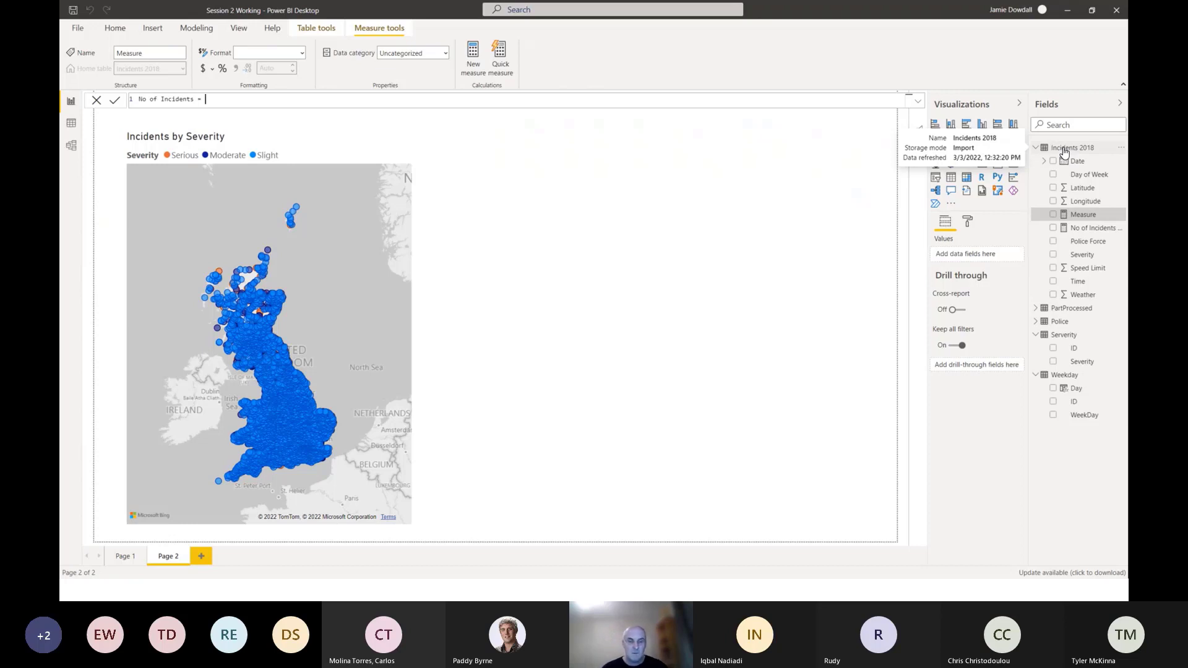
pyautogui.write('Countrow')
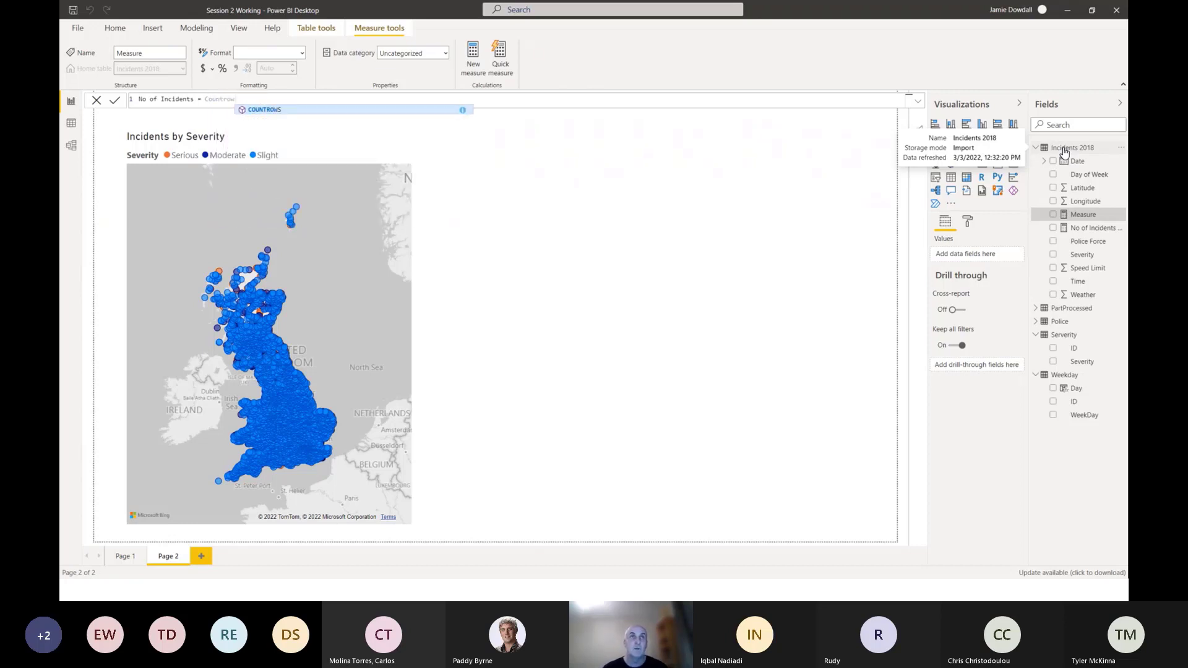
pyautogui.write('(')
pyautogui.press('BackSpace')
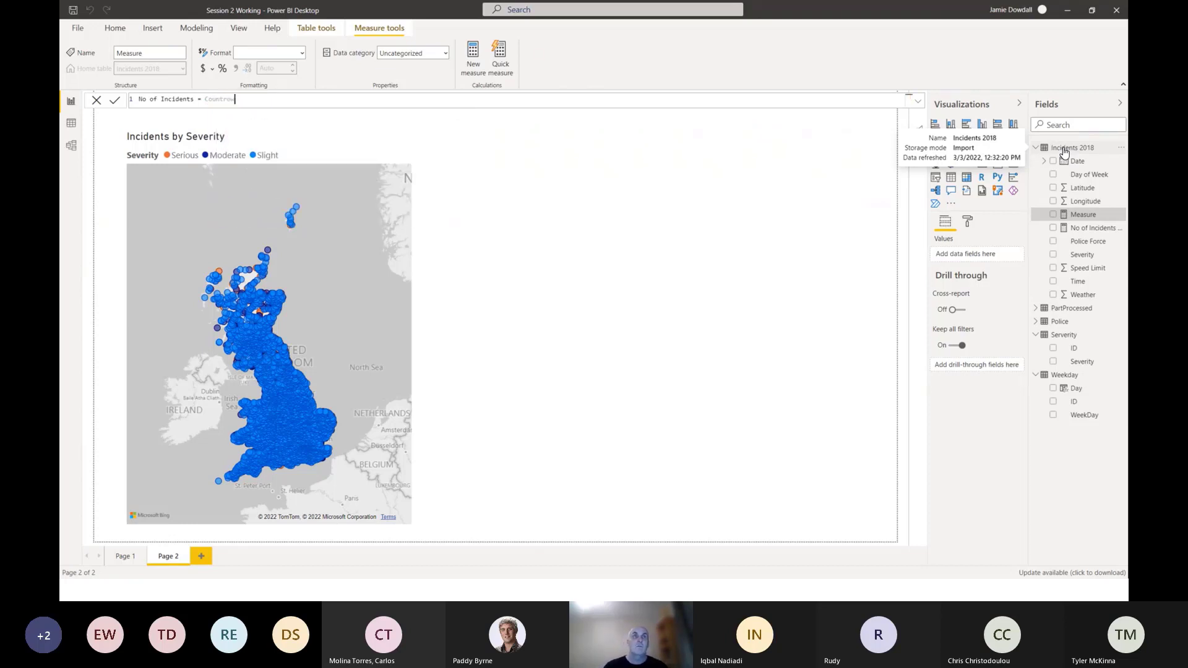
pyautogui.write('s')
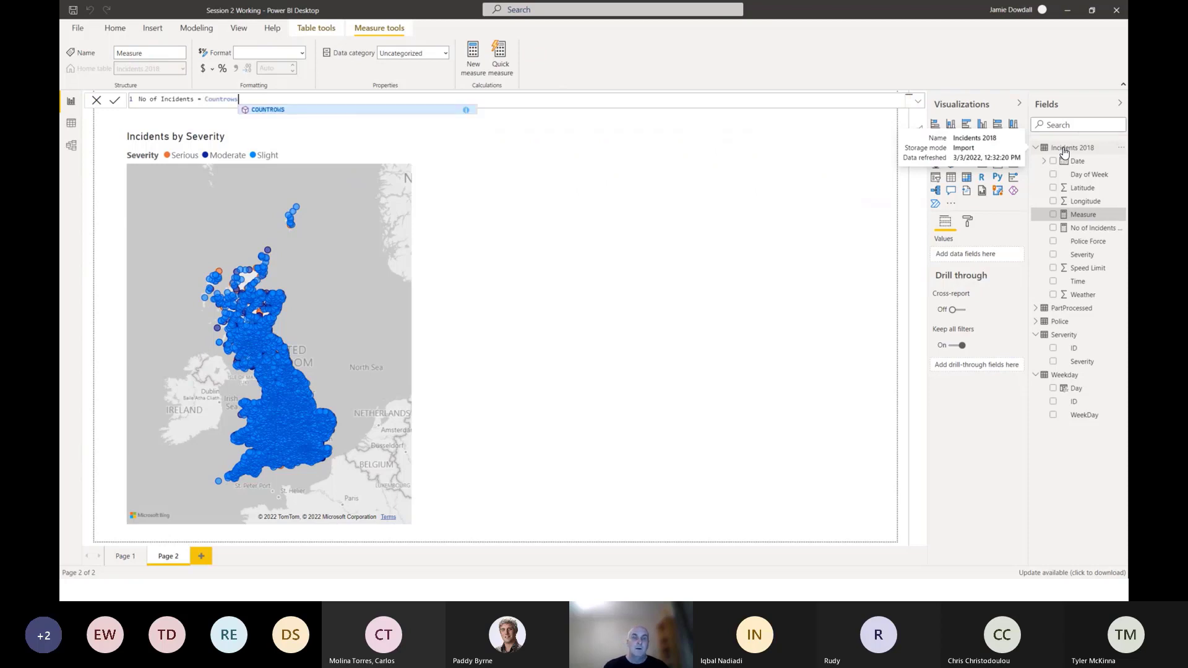
pyautogui.write('(')
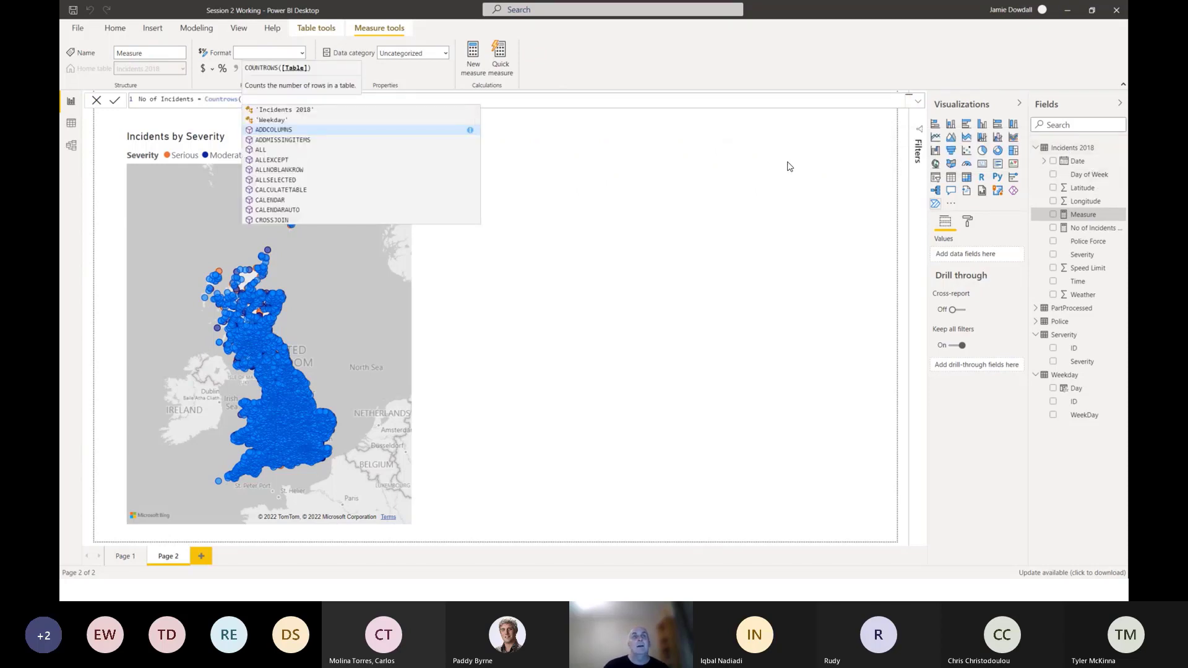
pyautogui.click(289, 114)
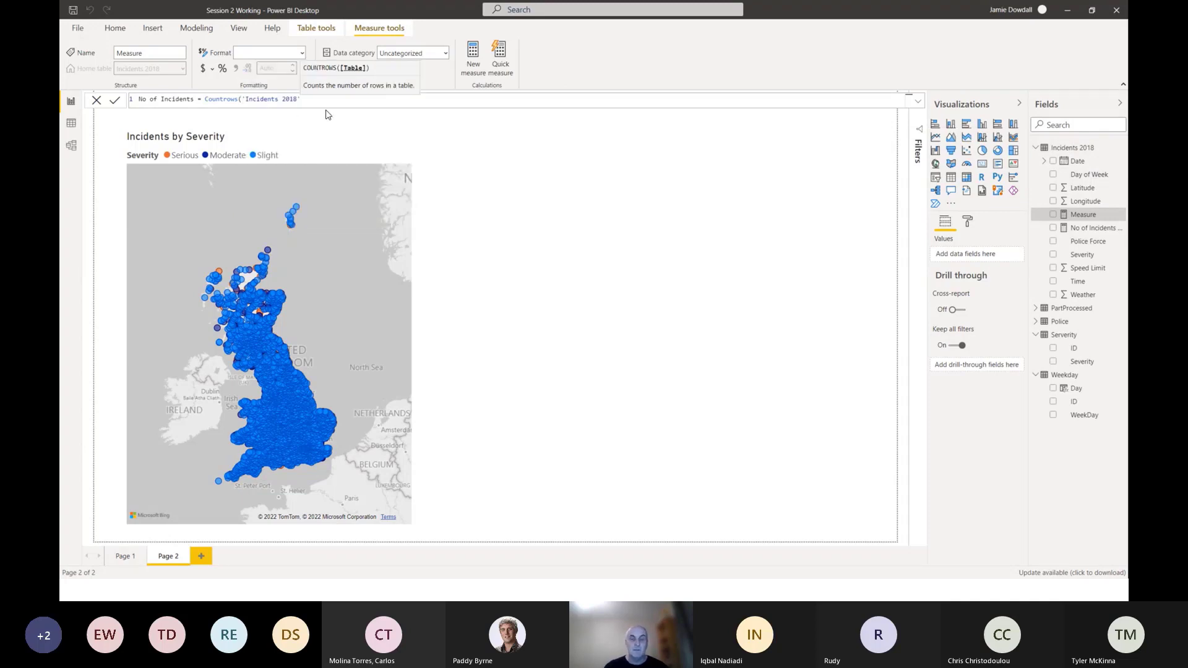
pyautogui.write(')')
pyautogui.press('Return')
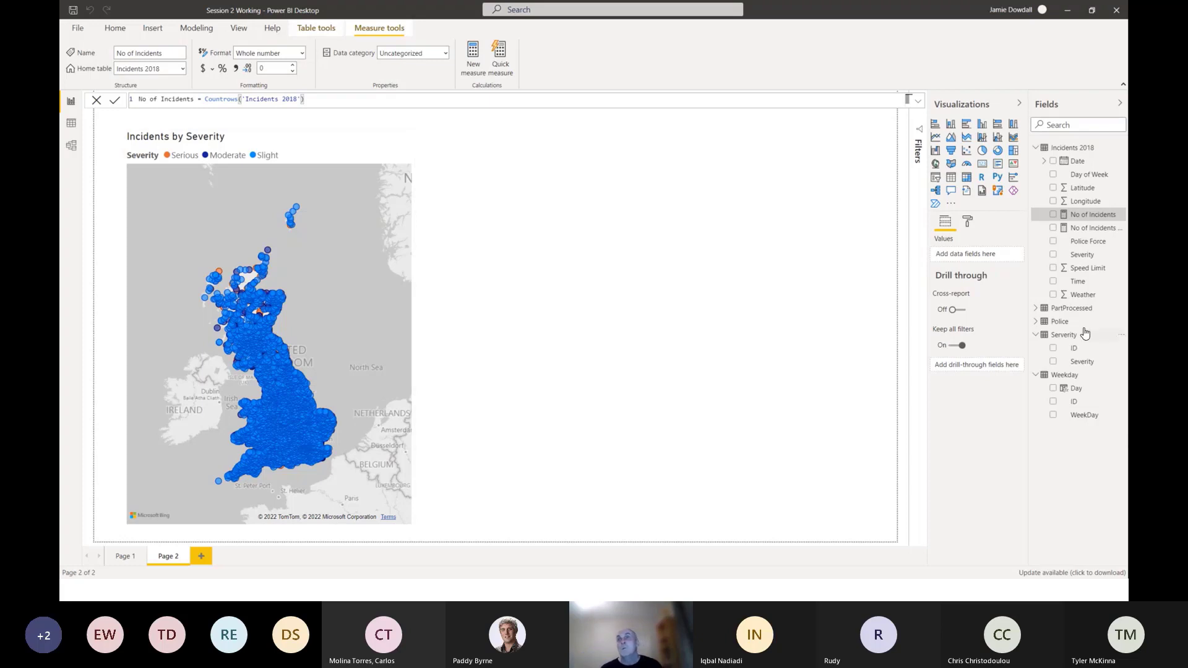
# Add the new No of Incidents measure to the empty area beside the map, reduce the visual's height, and convert it to a Card.
pyautogui.moveTo(1092, 220); pyautogui.dragTo(665, 176)
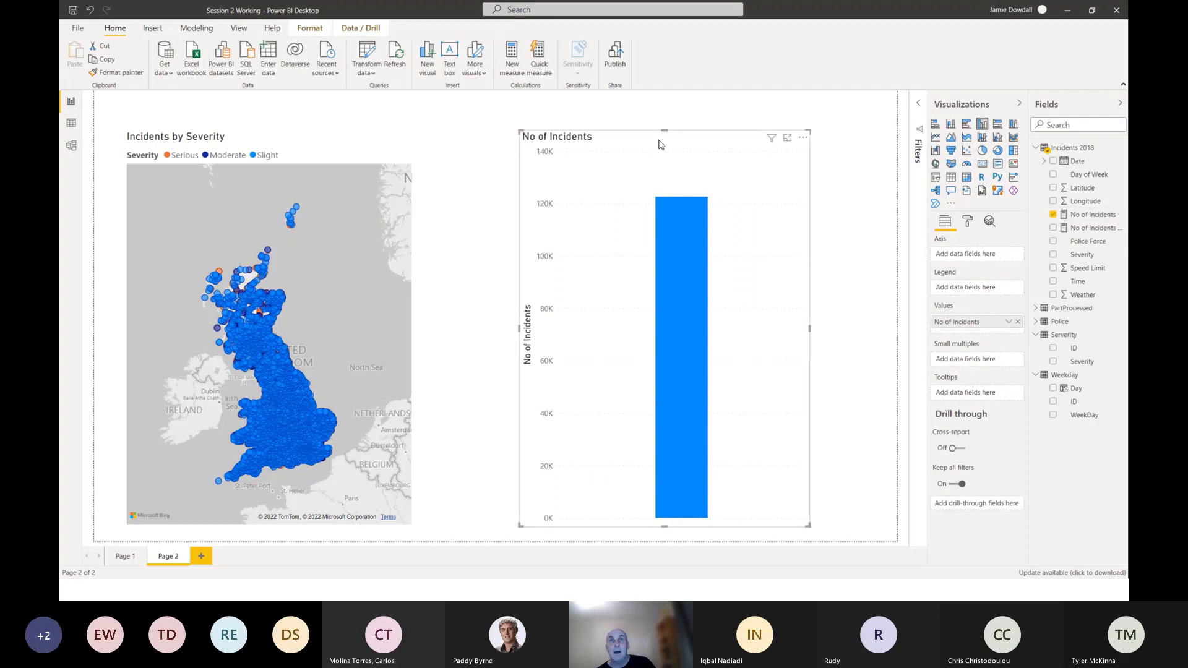
pyautogui.moveTo(664, 146); pyautogui.dragTo(655, 198)
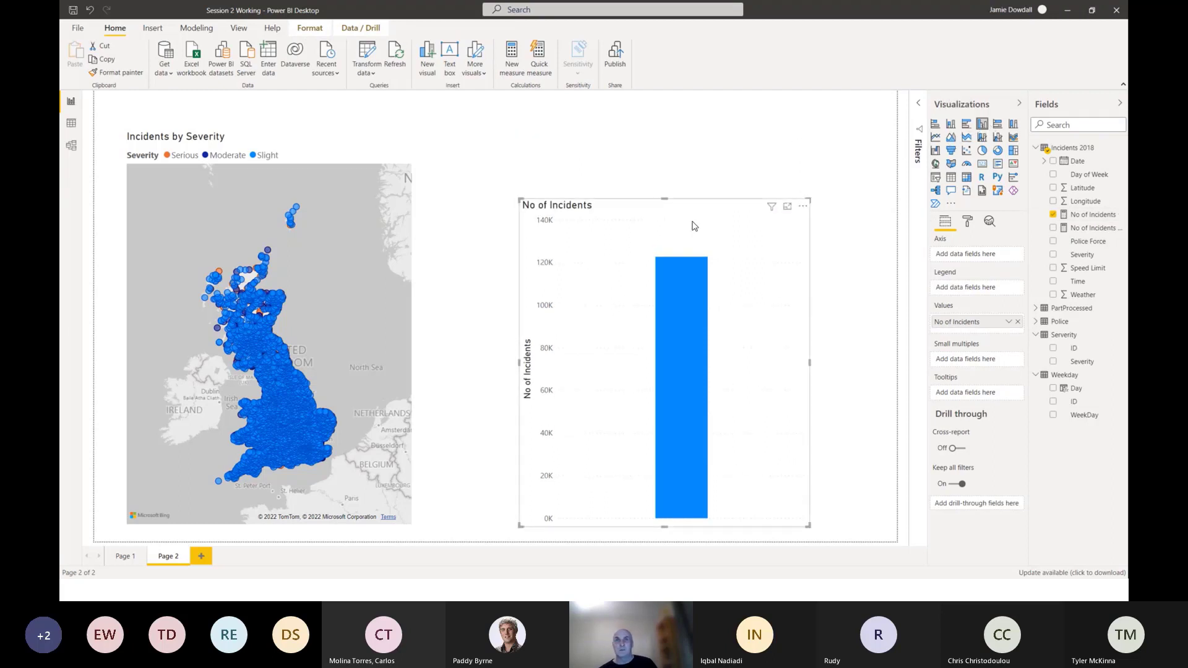
pyautogui.moveTo(698, 240); pyautogui.dragTo(689, 161)
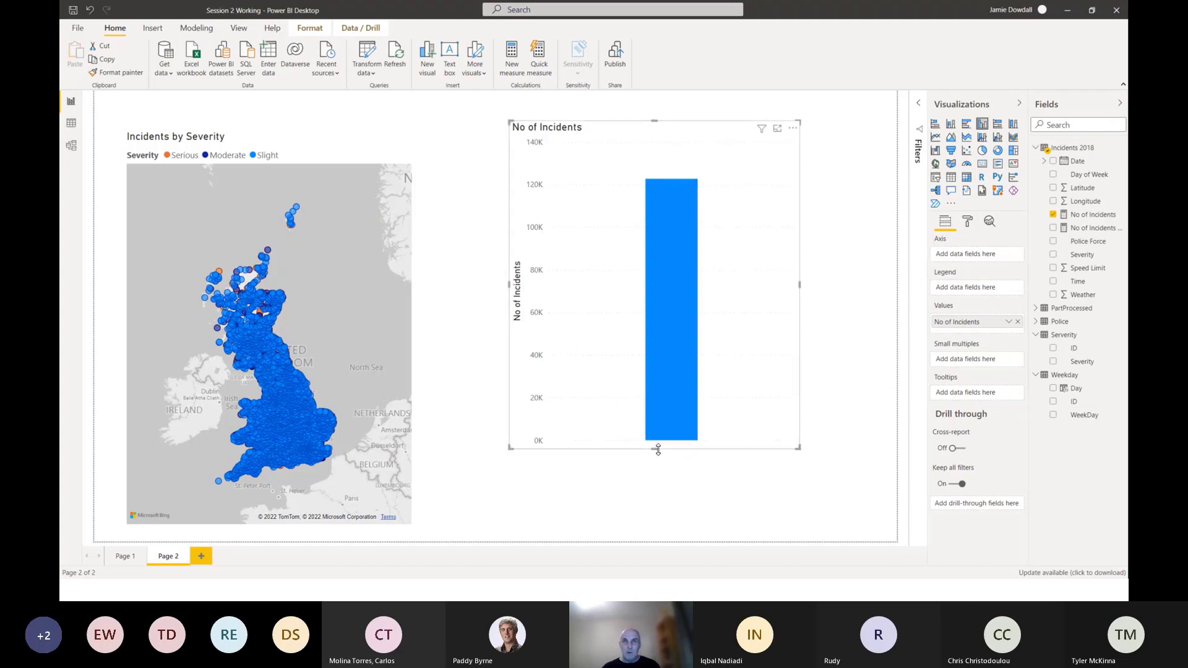
pyautogui.moveTo(655, 444); pyautogui.dragTo(657, 322)
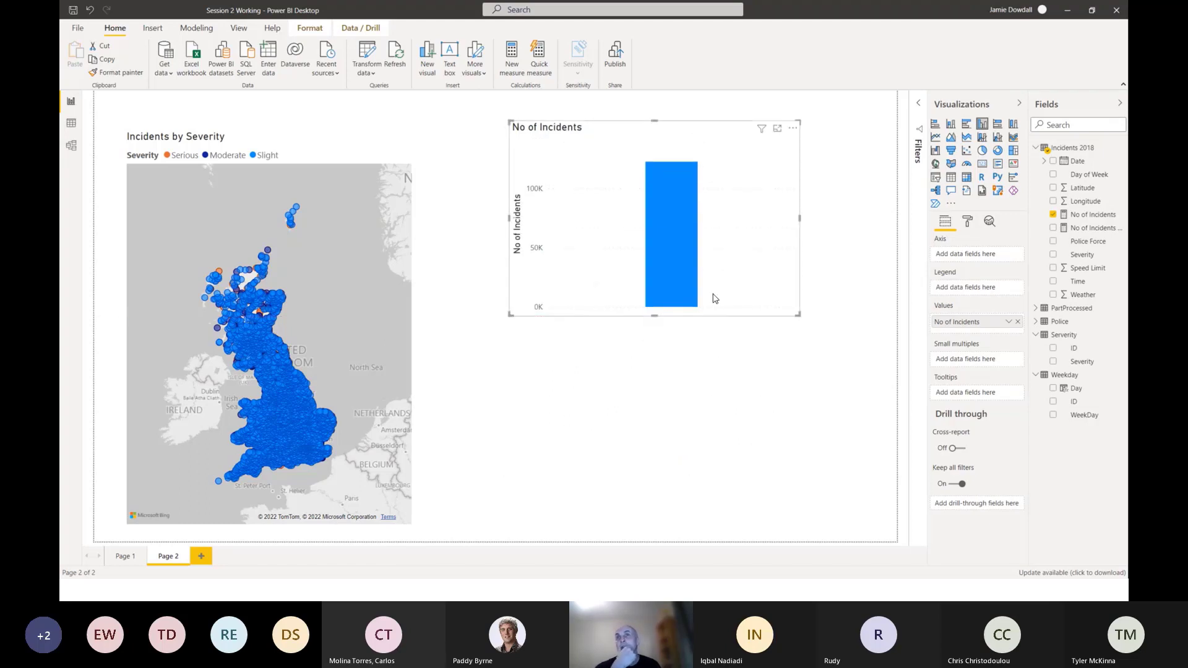
pyautogui.click(982, 165)
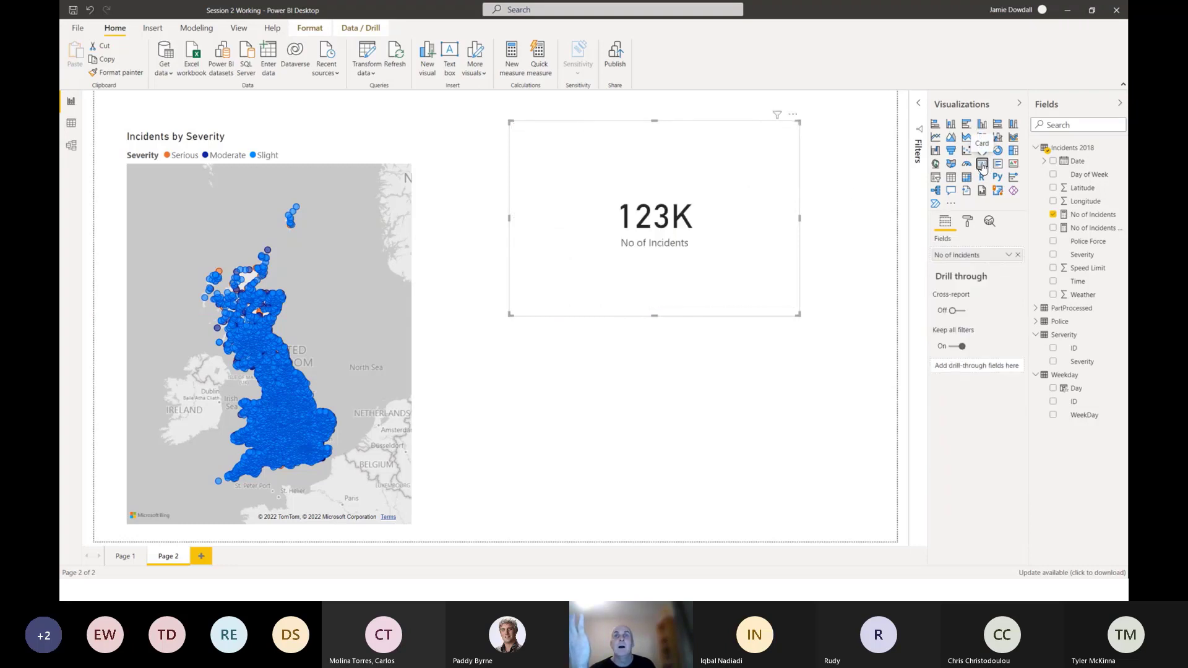
# Shrink the No of Incidents card to a small box and place it near the upper-right corner of the report page.
pyautogui.moveTo(655, 317); pyautogui.dragTo(689, 202)
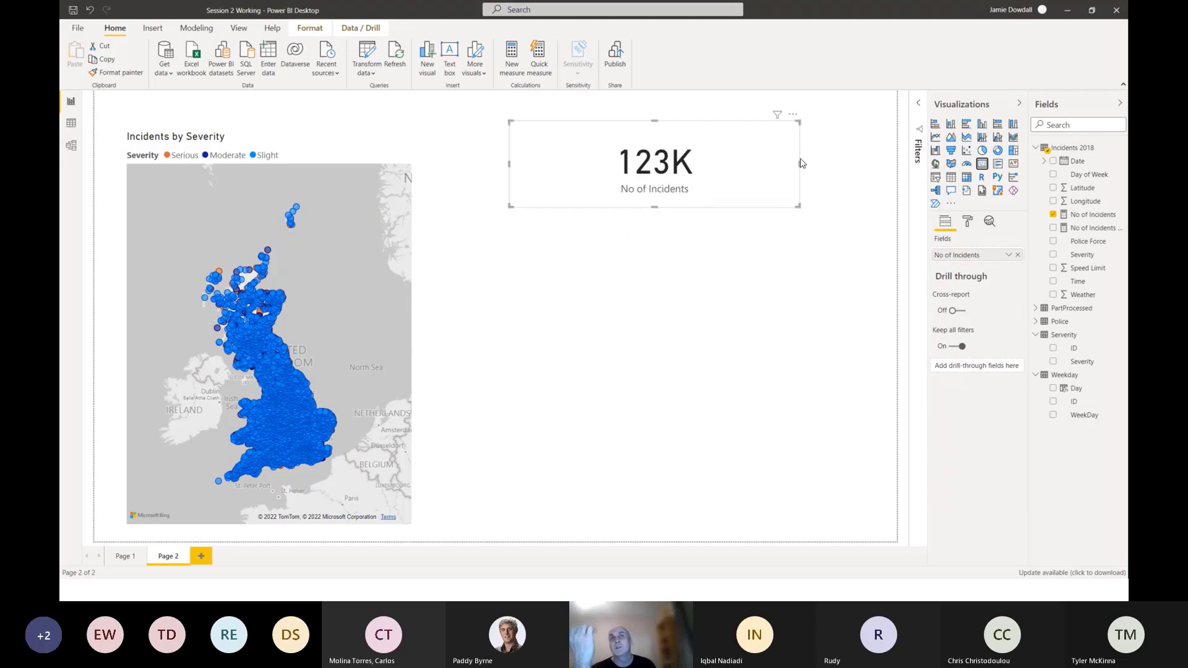
pyautogui.moveTo(799, 163); pyautogui.dragTo(697, 176)
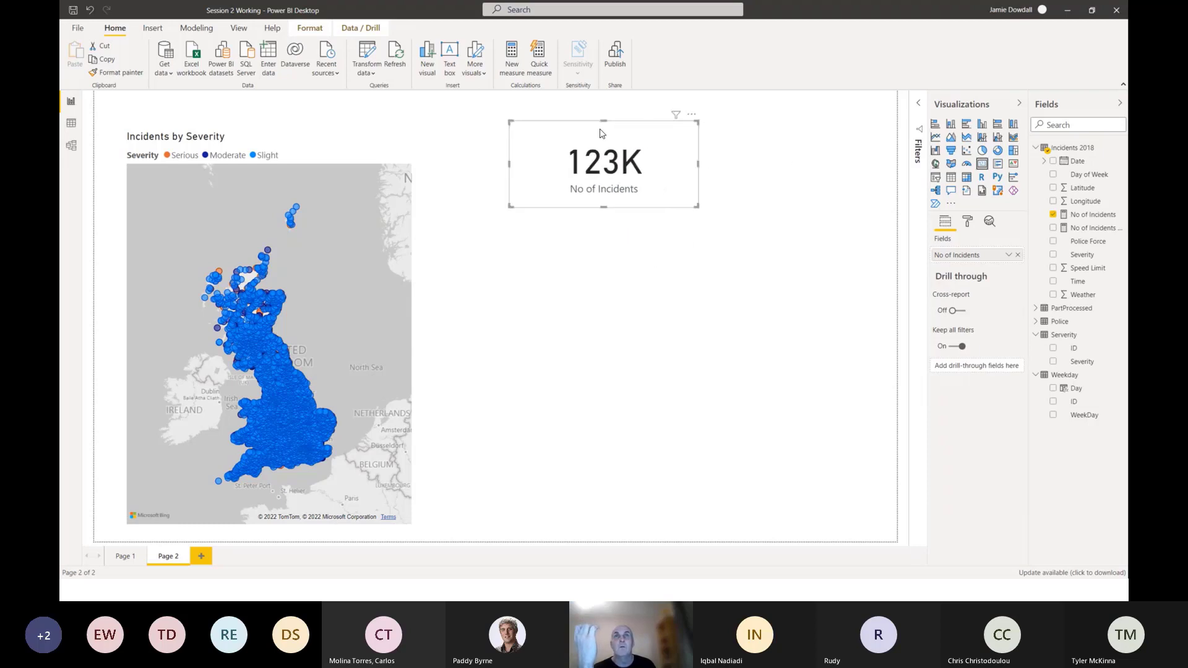
pyautogui.moveTo(604, 128); pyautogui.dragTo(804, 102)
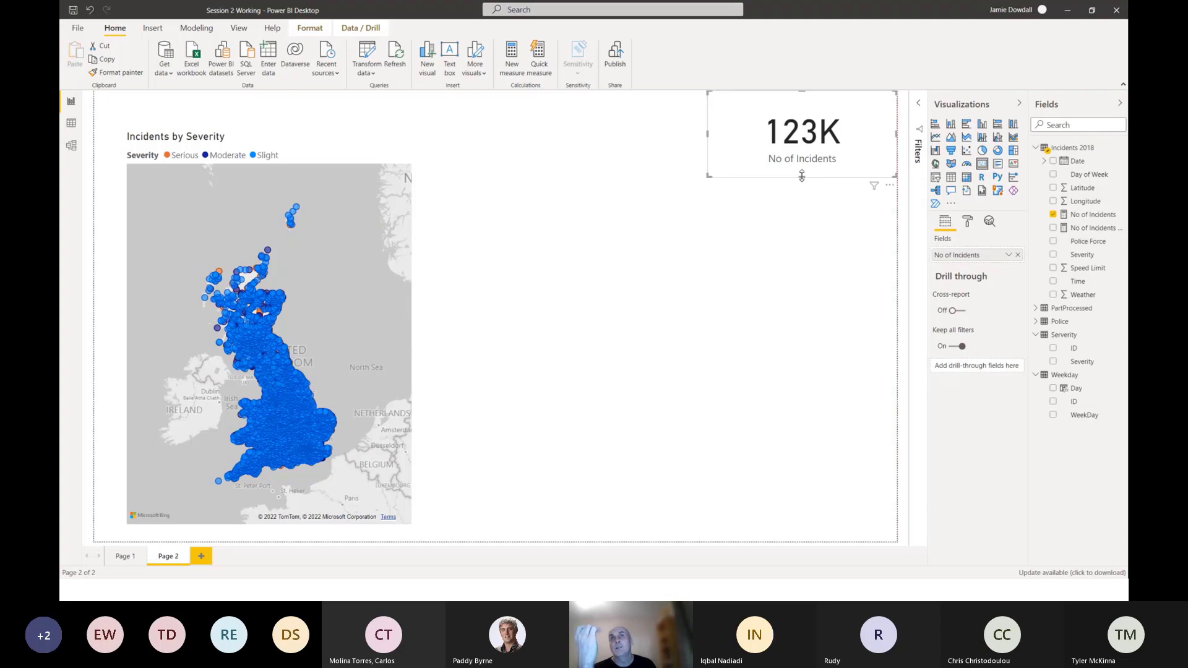
pyautogui.moveTo(802, 176)
pyautogui.mouseDown()
pyautogui.moveTo(803, 152)
pyautogui.moveTo(802, 162)
pyautogui.mouseUp()
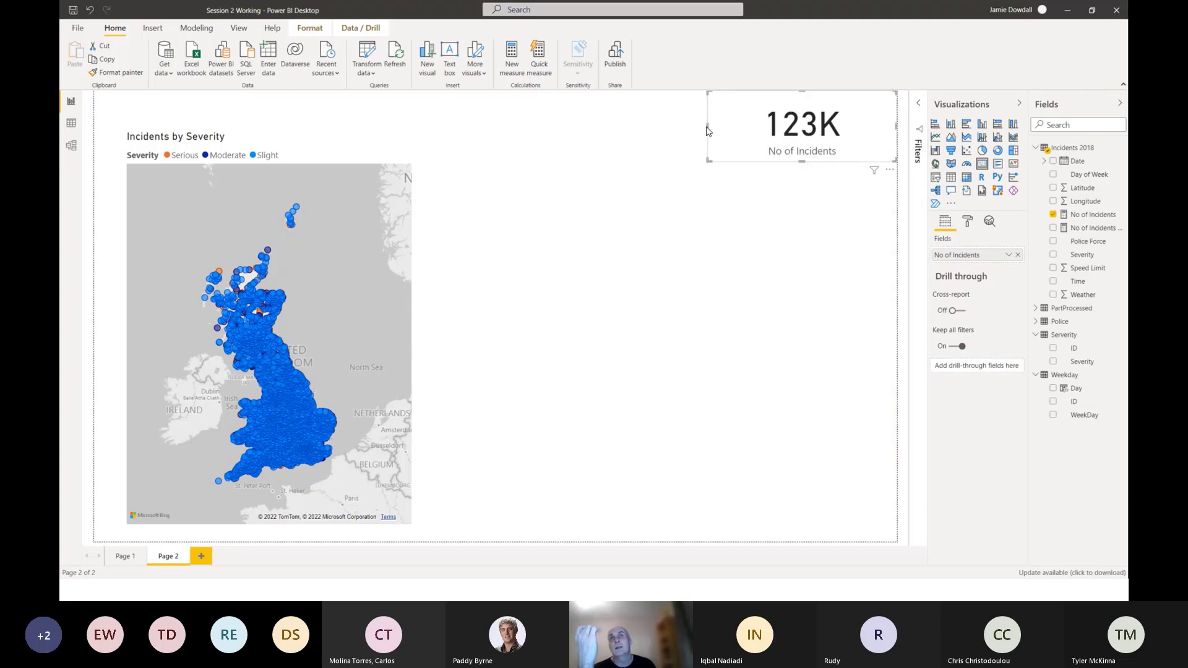
pyautogui.moveTo(707, 131); pyautogui.dragTo(755, 159)
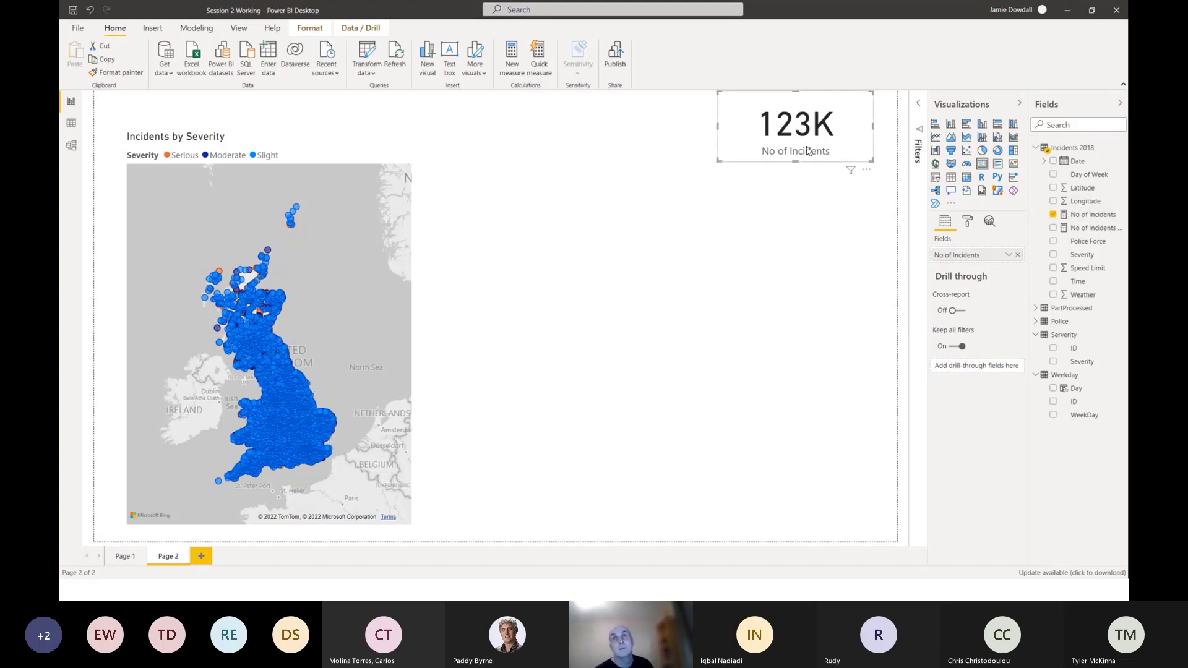
# Set the No of Incidents card's data label display units to None and slightly narrow the card from its left edge.
pyautogui.click(968, 223)
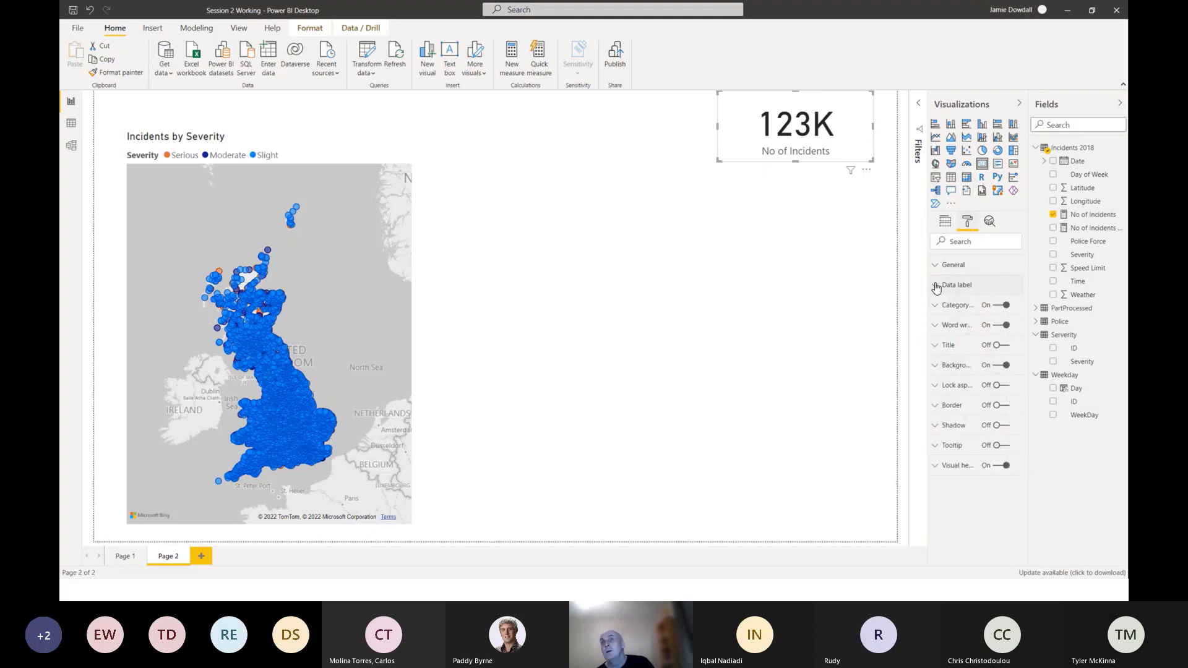
pyautogui.click(935, 306)
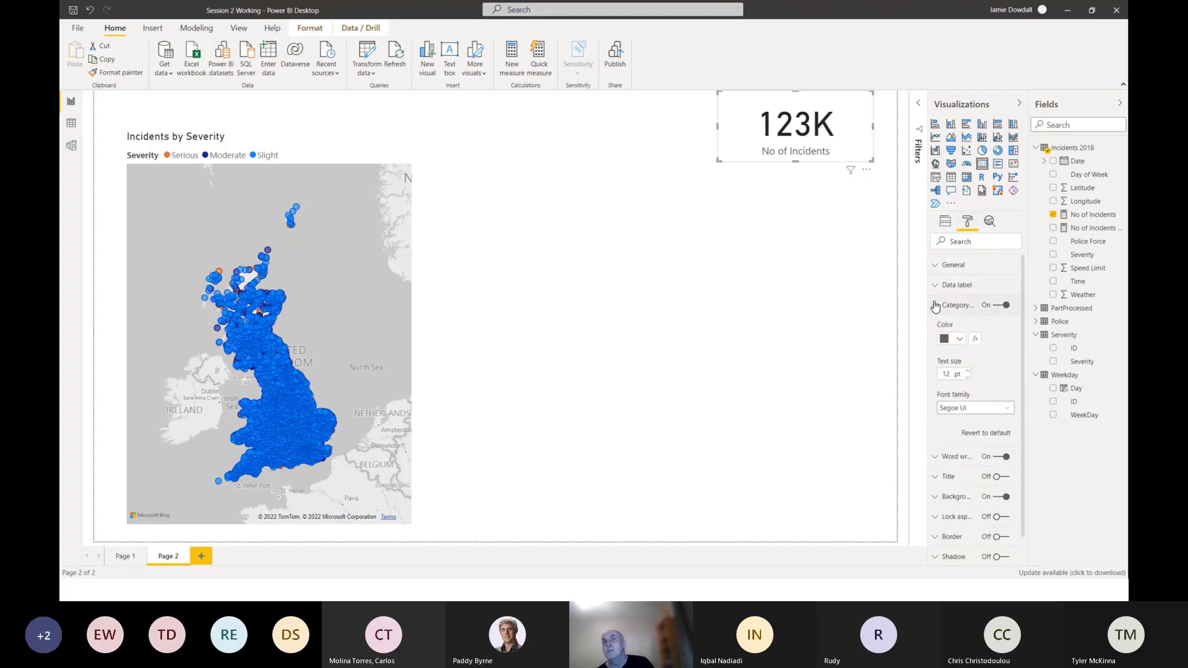
pyautogui.click(936, 286)
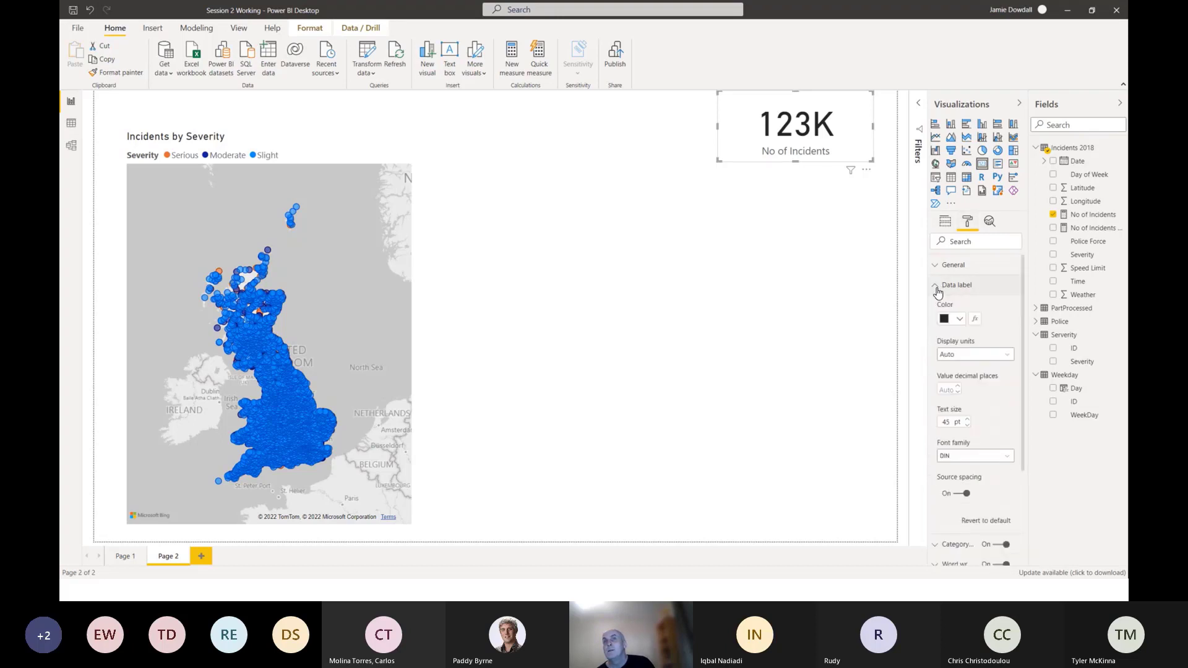
pyautogui.click(962, 355)
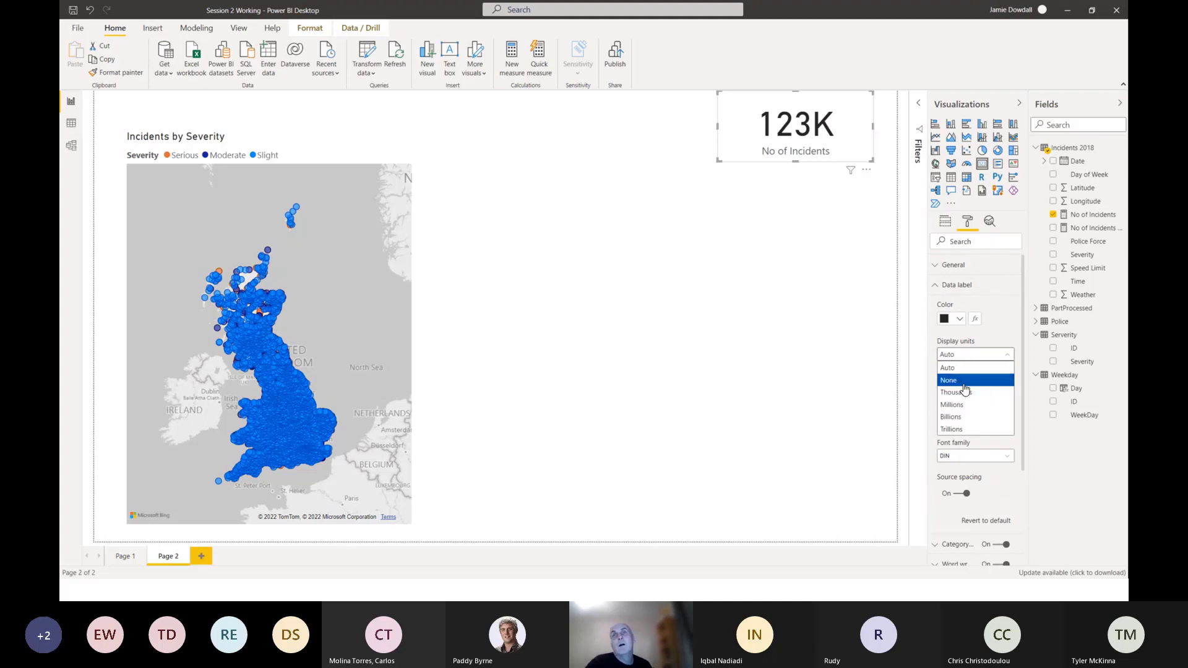
pyautogui.click(964, 384)
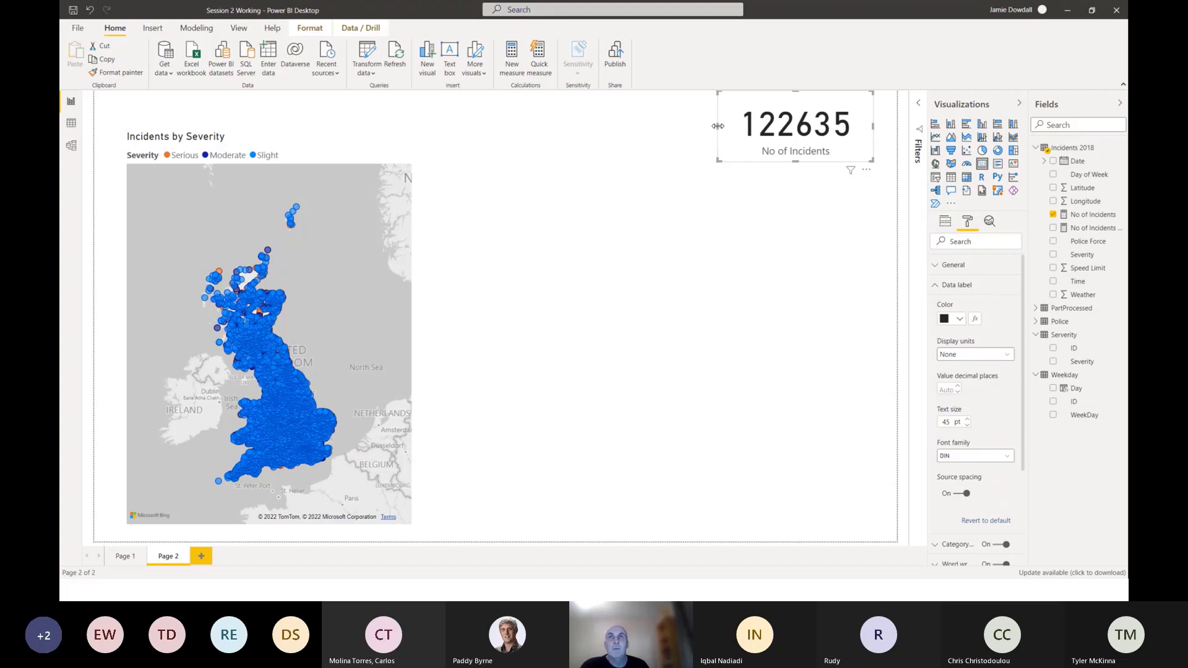
pyautogui.moveTo(717, 126); pyautogui.dragTo(731, 126)
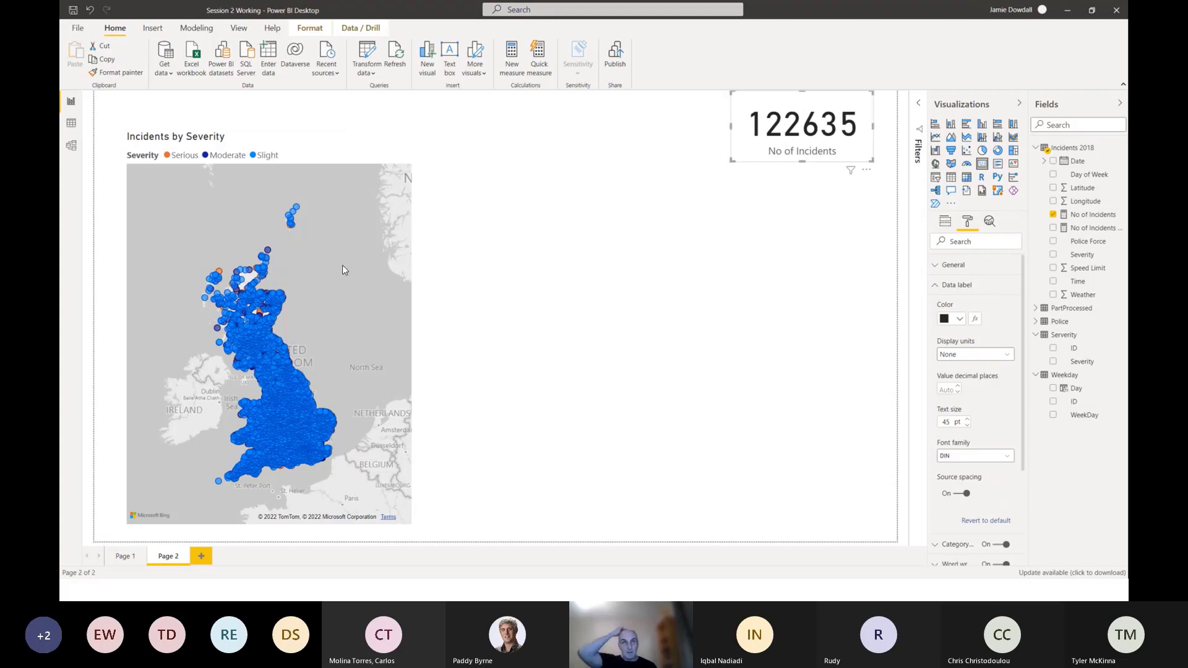
# Zoom the severity map into Scotland, multi-select four incident points to check the card's response, and clear the selection.
pyautogui.scroll(1, 337, 354)
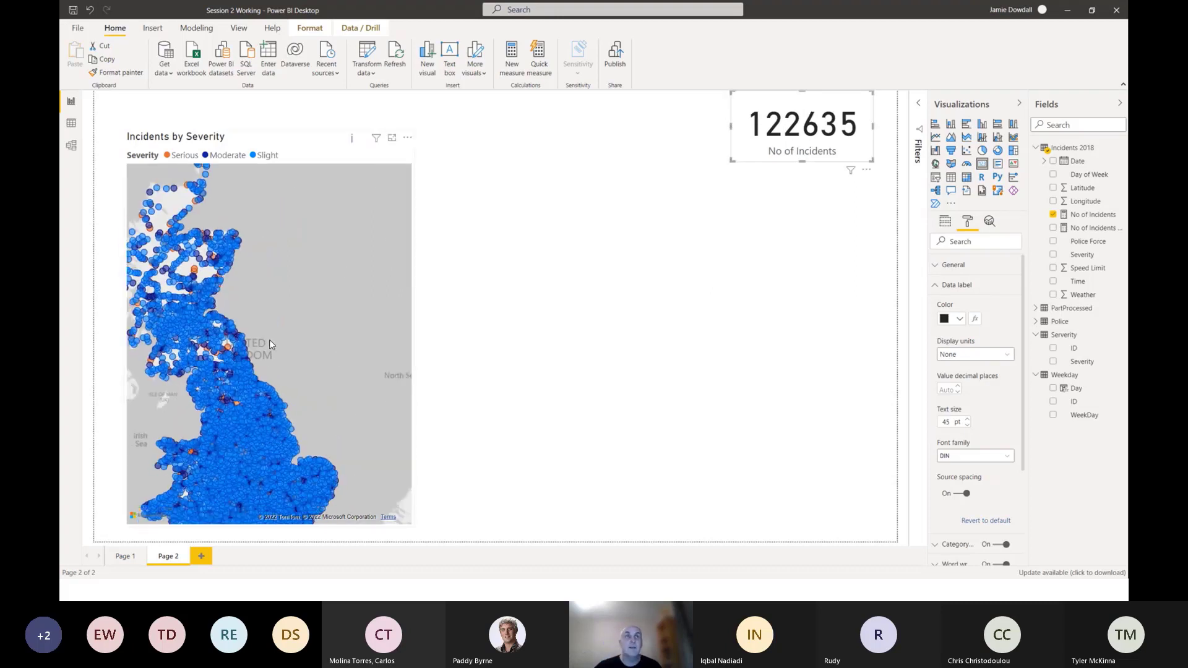
pyautogui.scroll(-2, 271, 342)
pyautogui.moveTo(288, 318); pyautogui.dragTo(343, 344)
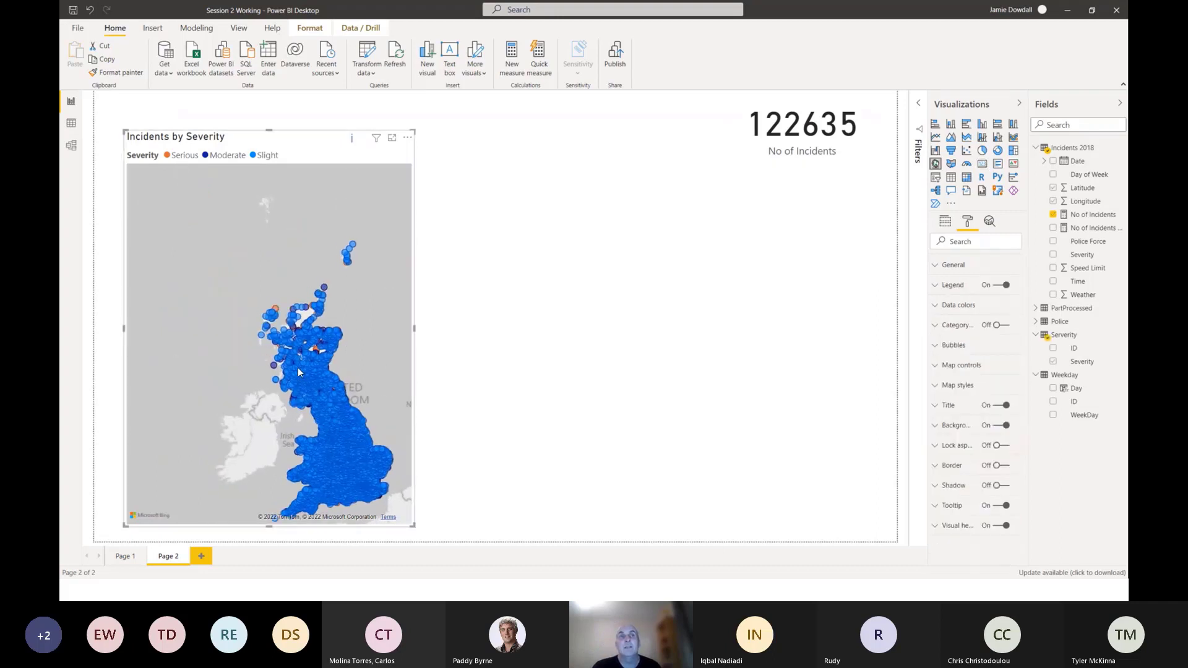
pyautogui.scroll(1, 301, 370)
pyautogui.scroll(-1, 303, 366)
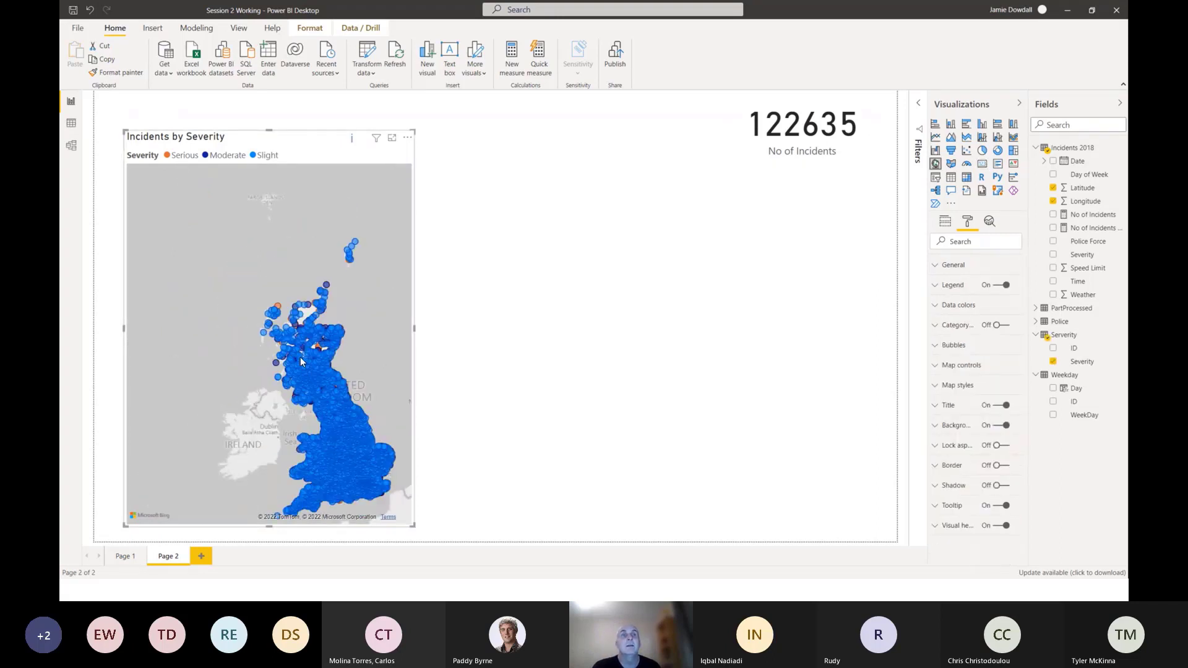
pyautogui.scroll(2, 300, 362)
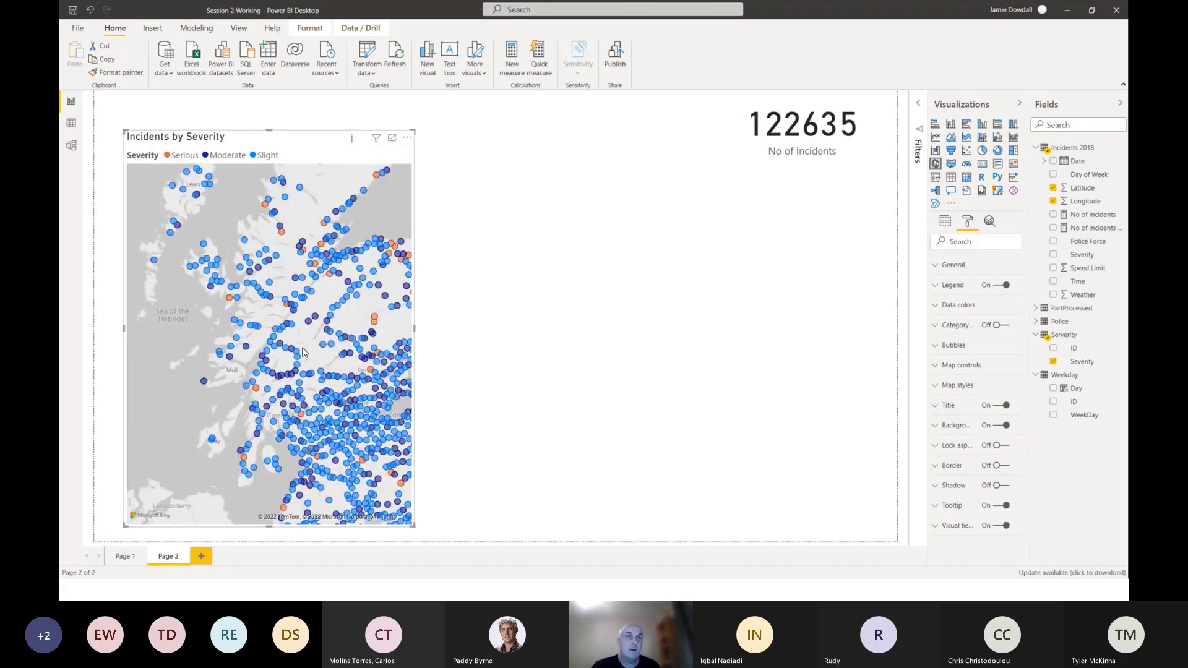
pyautogui.click(308, 322)
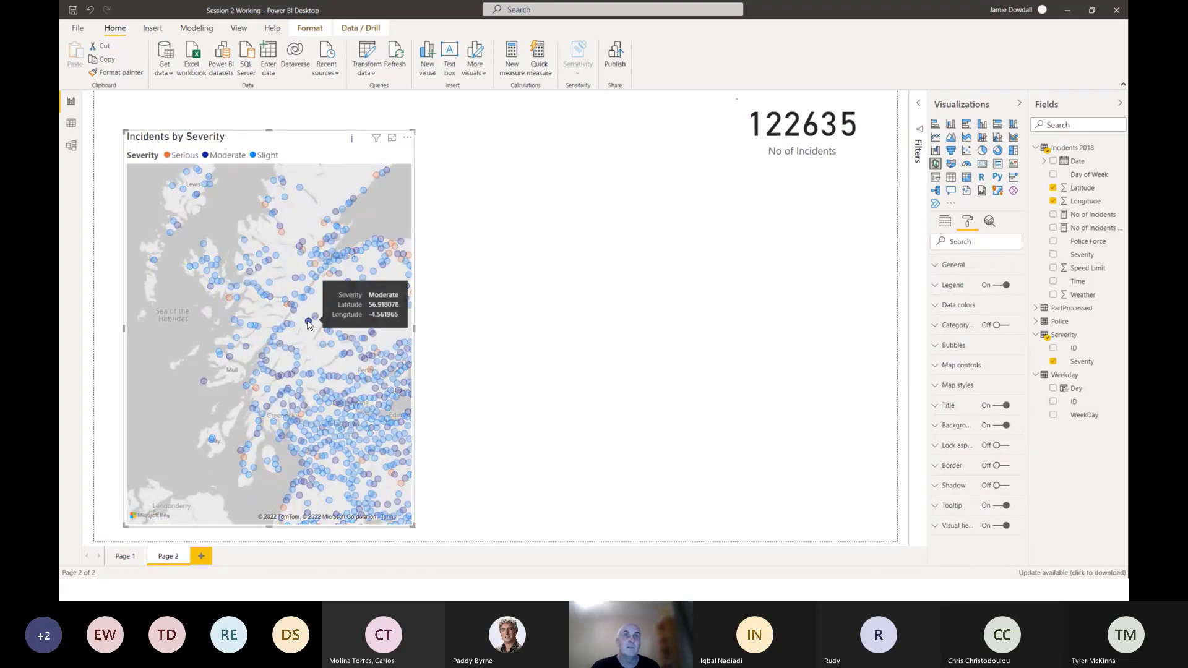
pyautogui.moveTo(309, 322)
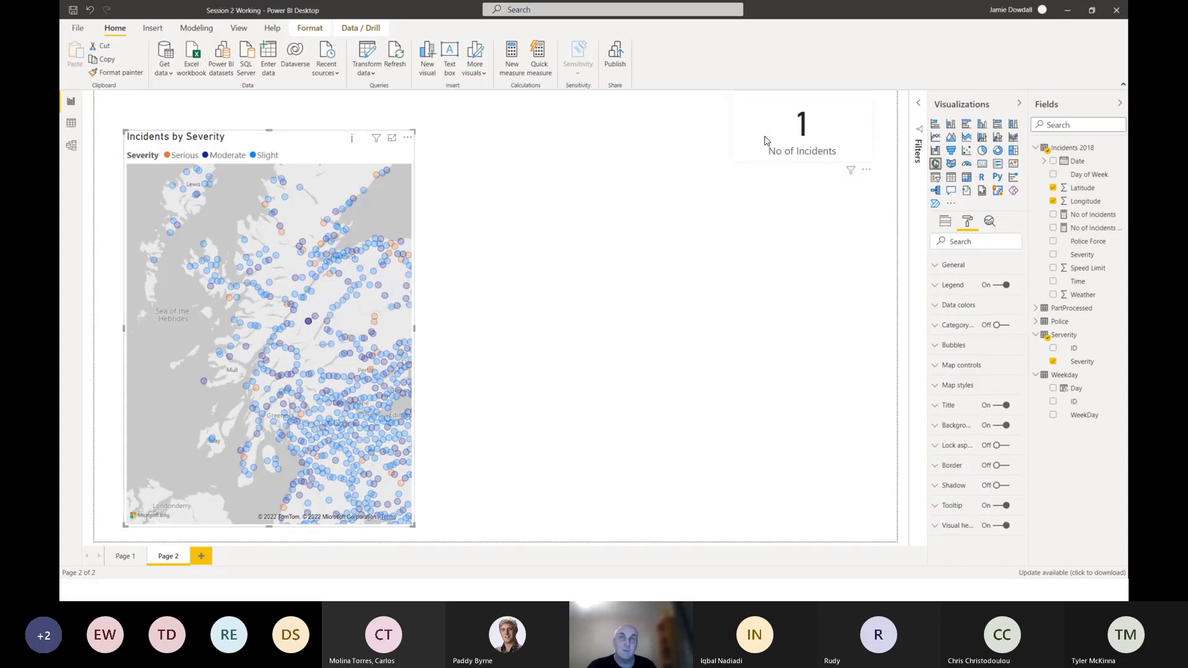
pyautogui.keyDown('ctrl'); pyautogui.click(315, 318); pyautogui.keyUp('ctrl')
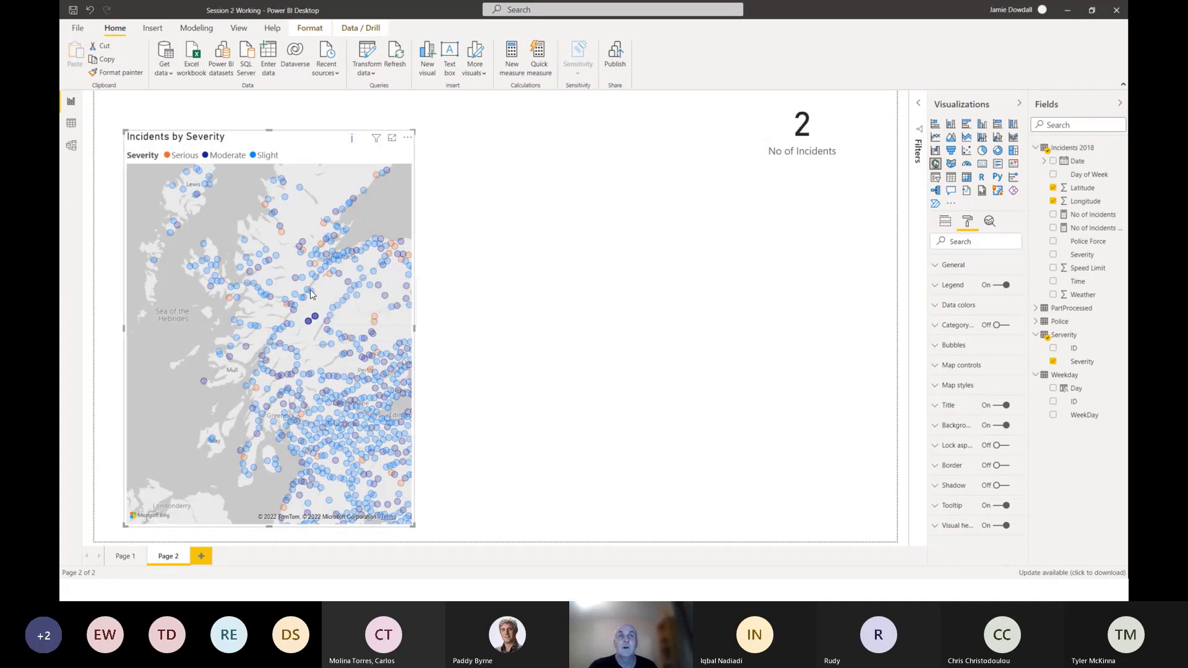
pyautogui.keyDown('ctrl'); pyautogui.click(310, 291); pyautogui.keyUp('ctrl')
pyautogui.keyDown('ctrl'); pyautogui.click(303, 278); pyautogui.keyUp('ctrl')
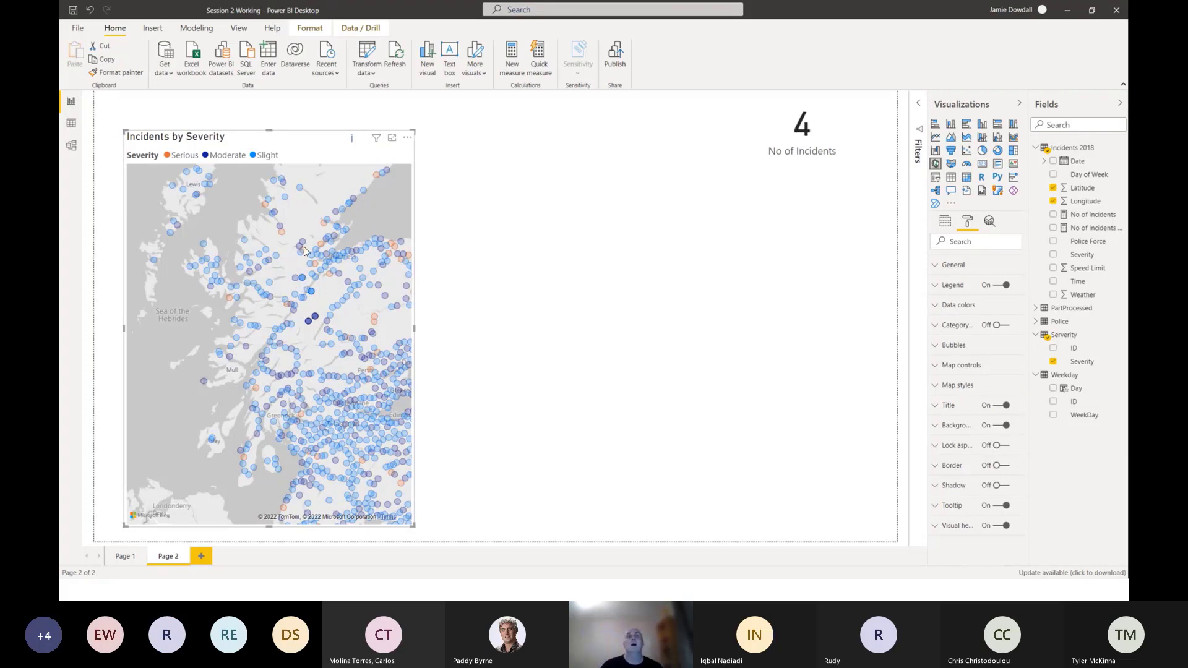
pyautogui.click(284, 276)
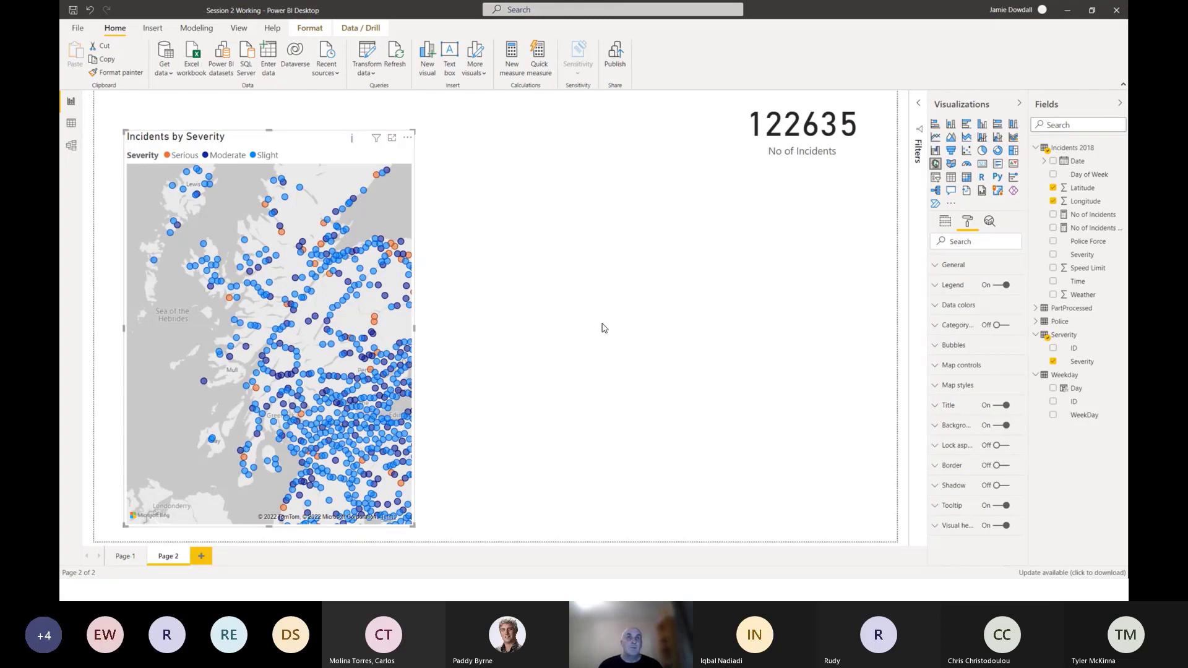
# Move the Incidents by Severity map slightly lower on the report page and deselect it.
pyautogui.moveTo(282, 135)
pyautogui.mouseDown()
pyautogui.moveTo(268, 132)
pyautogui.moveTo(287, 152)
pyautogui.mouseUp()
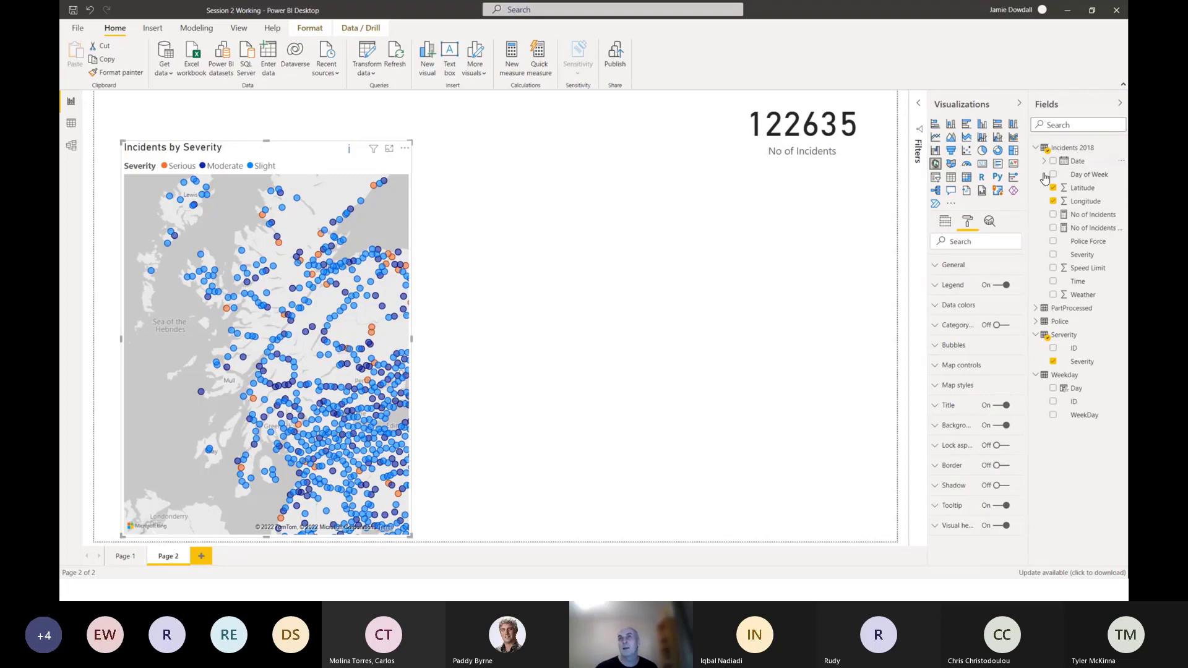
pyautogui.click(704, 291)
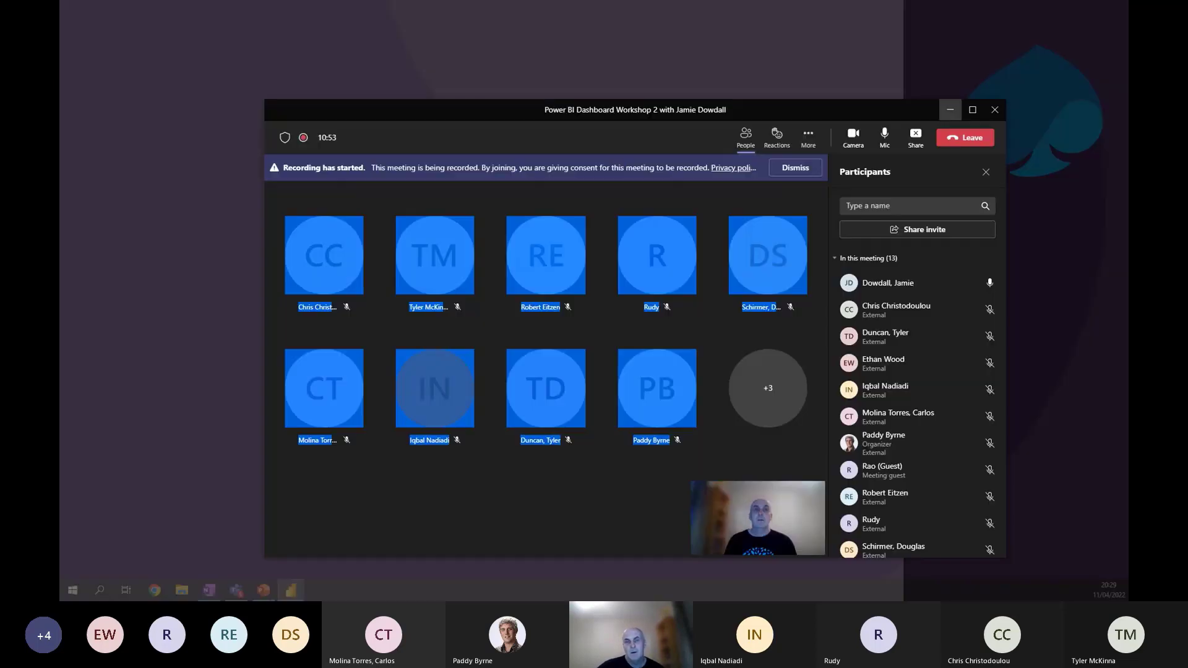
pyautogui.click(663, 537)
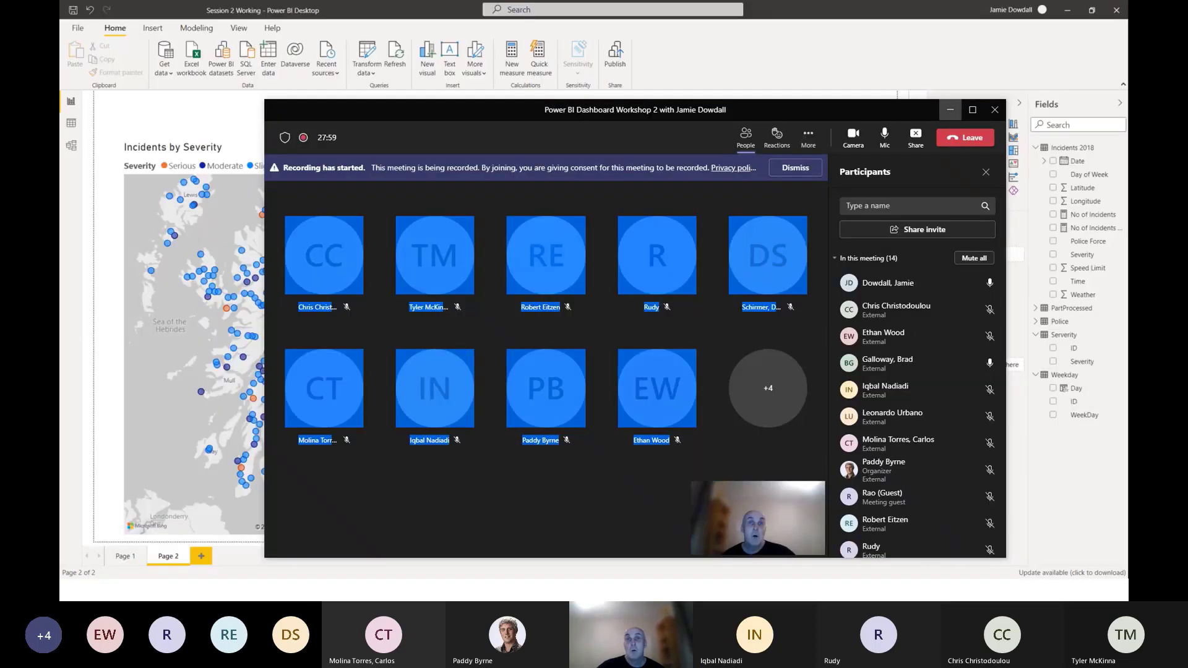
pyautogui.click(542, 507)
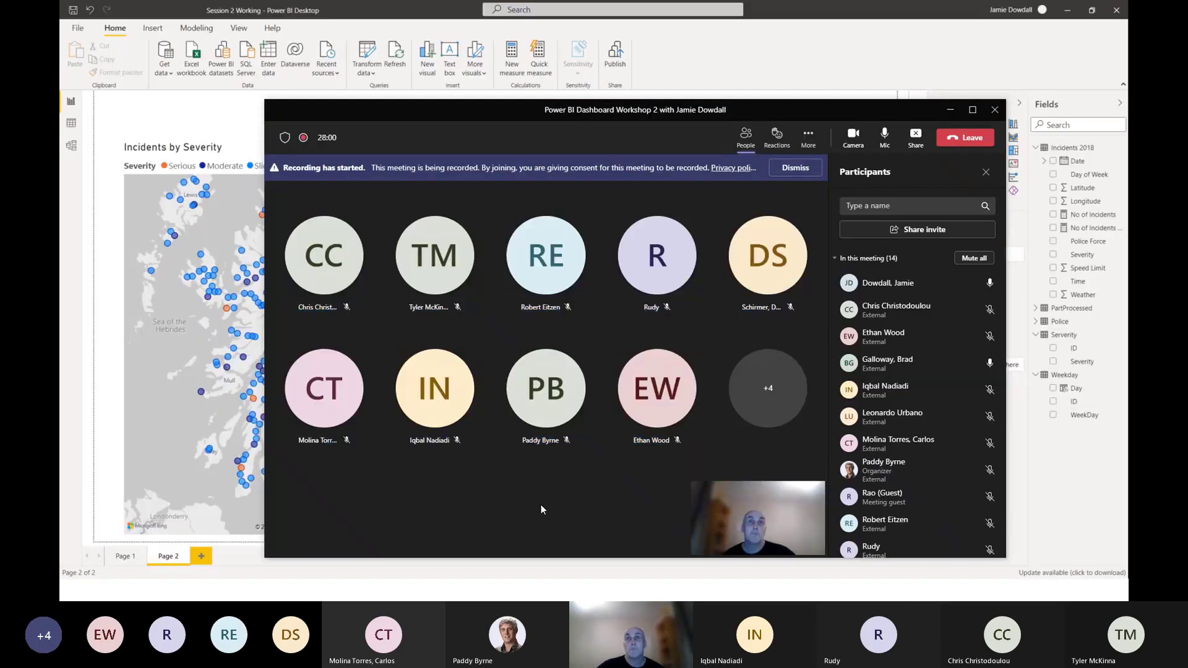
pyautogui.click(951, 109)
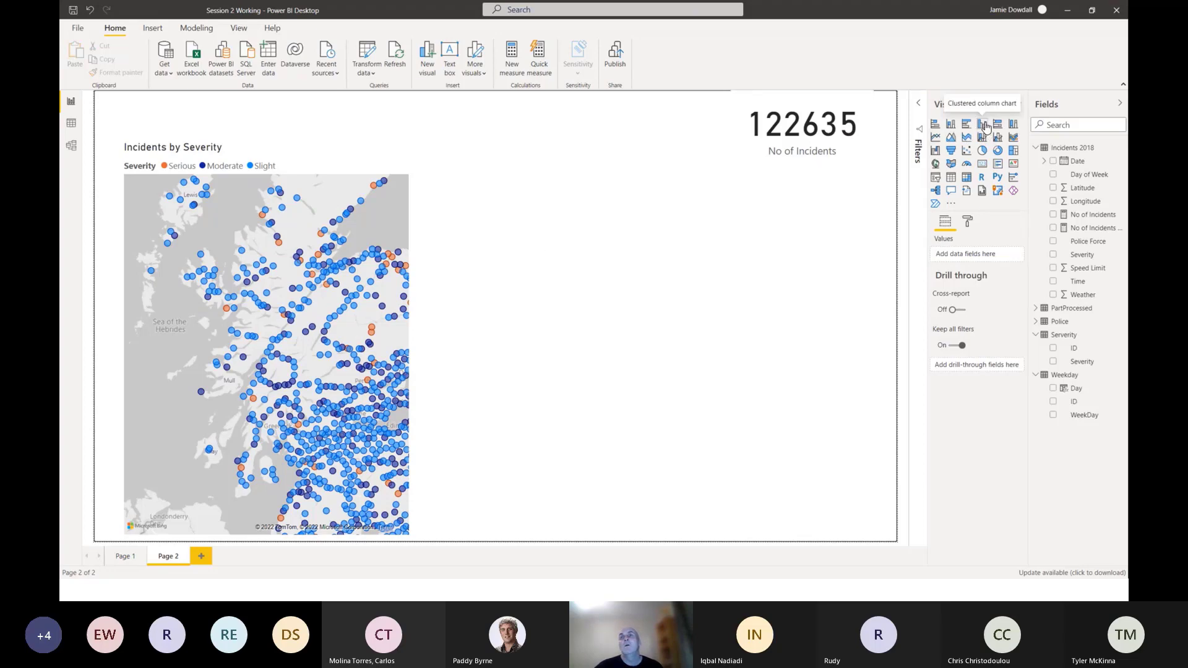
# Insert a Table visual beside the map, move it slightly below the card's level, and reduce its height and width.
pyautogui.click(949, 181)
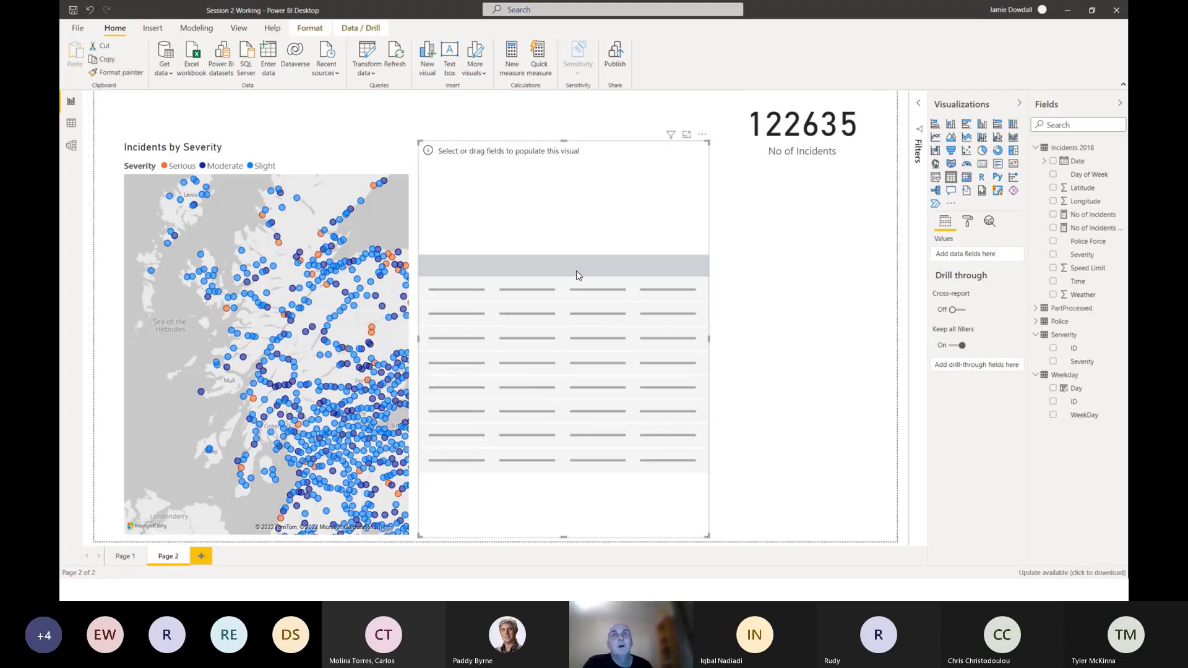
pyautogui.moveTo(562, 141); pyautogui.dragTo(593, 185)
pyautogui.moveTo(571, 404); pyautogui.dragTo(567, 370)
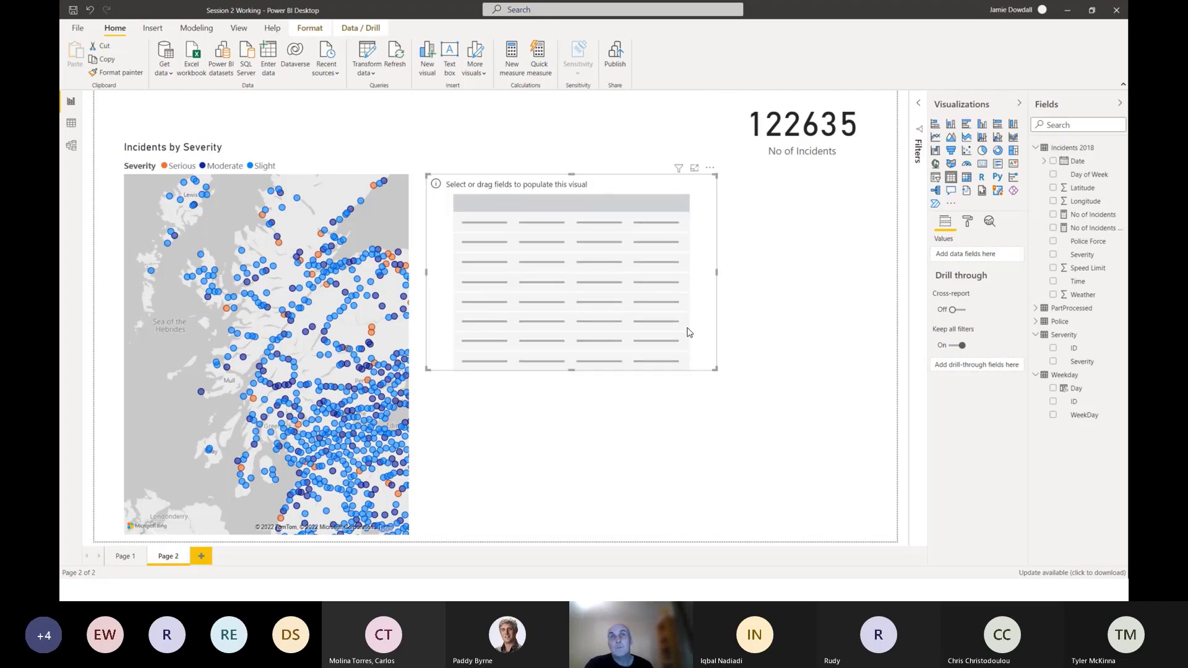
pyautogui.moveTo(707, 278); pyautogui.dragTo(702, 276)
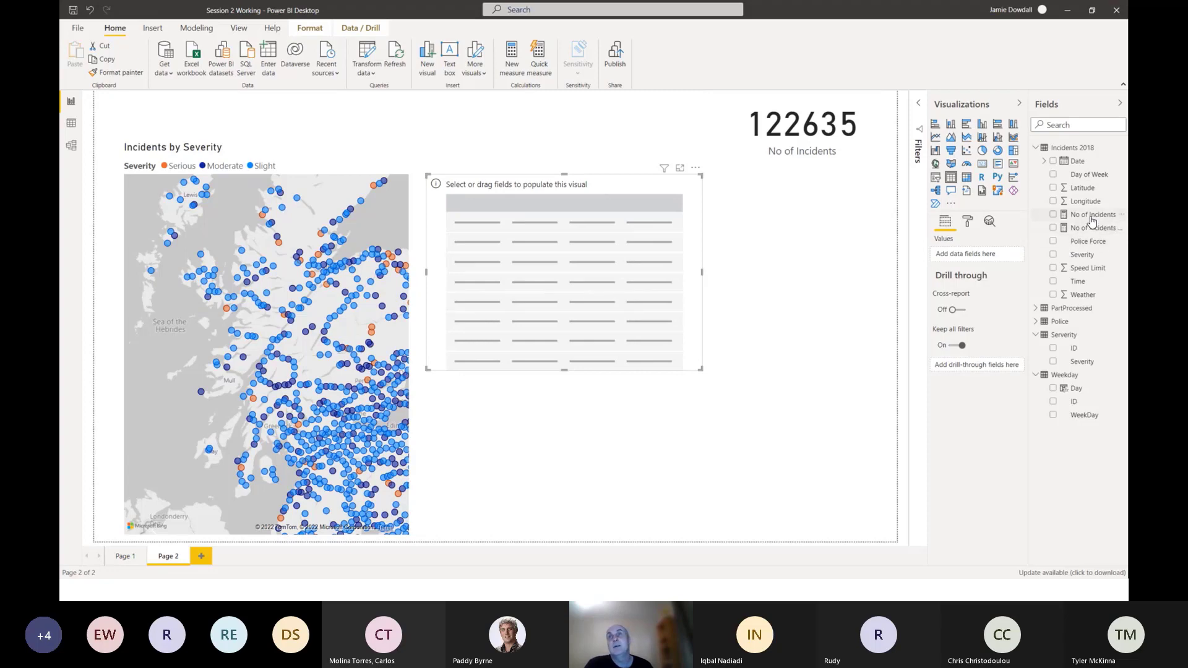
# Try No of Incidents as the table's only field, remove it, and add the Date field from Incidents 2018 instead.
pyautogui.moveTo(1092, 215); pyautogui.dragTo(572, 250)
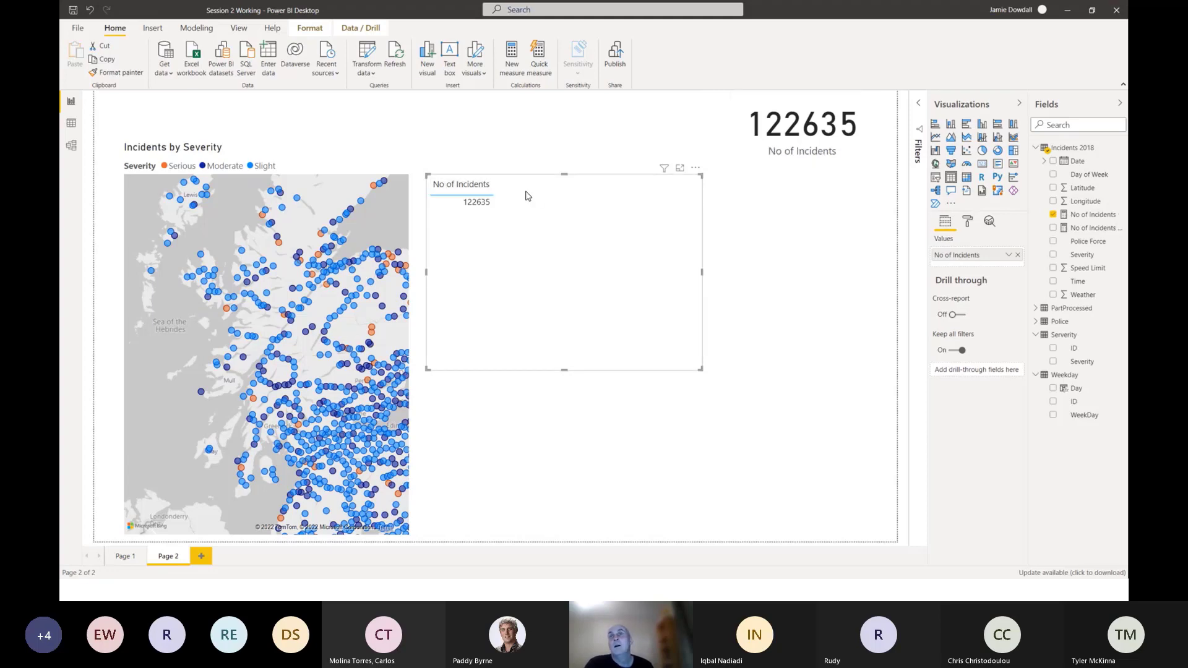
pyautogui.click(1017, 255)
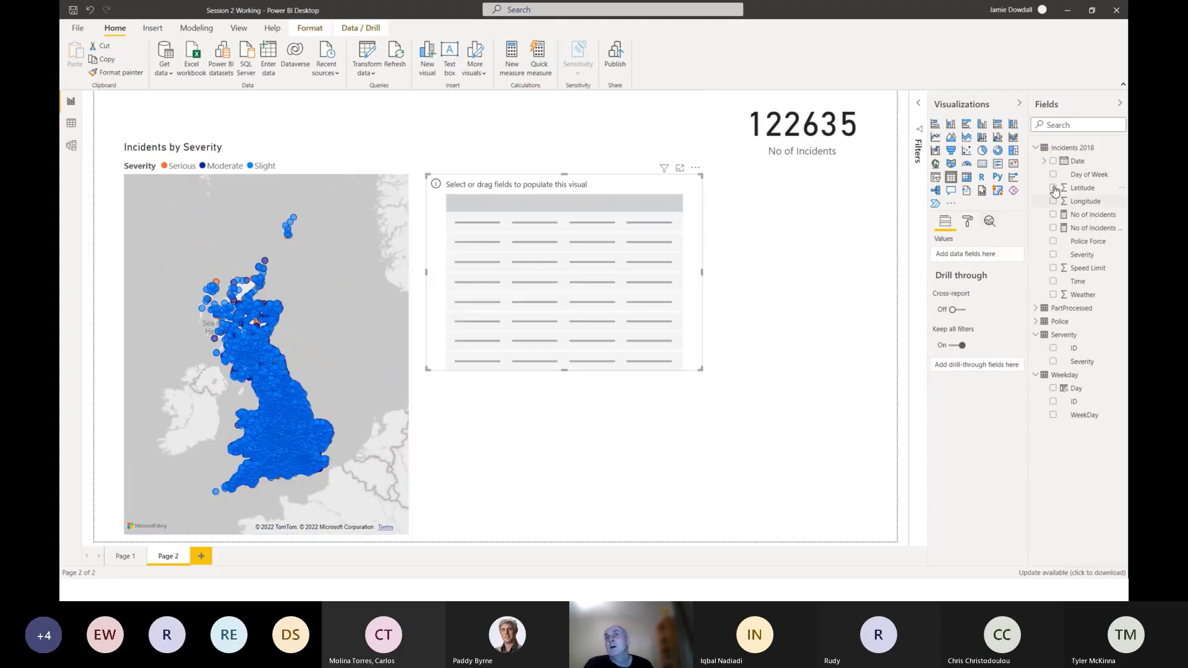
pyautogui.moveTo(1078, 161); pyautogui.dragTo(551, 218)
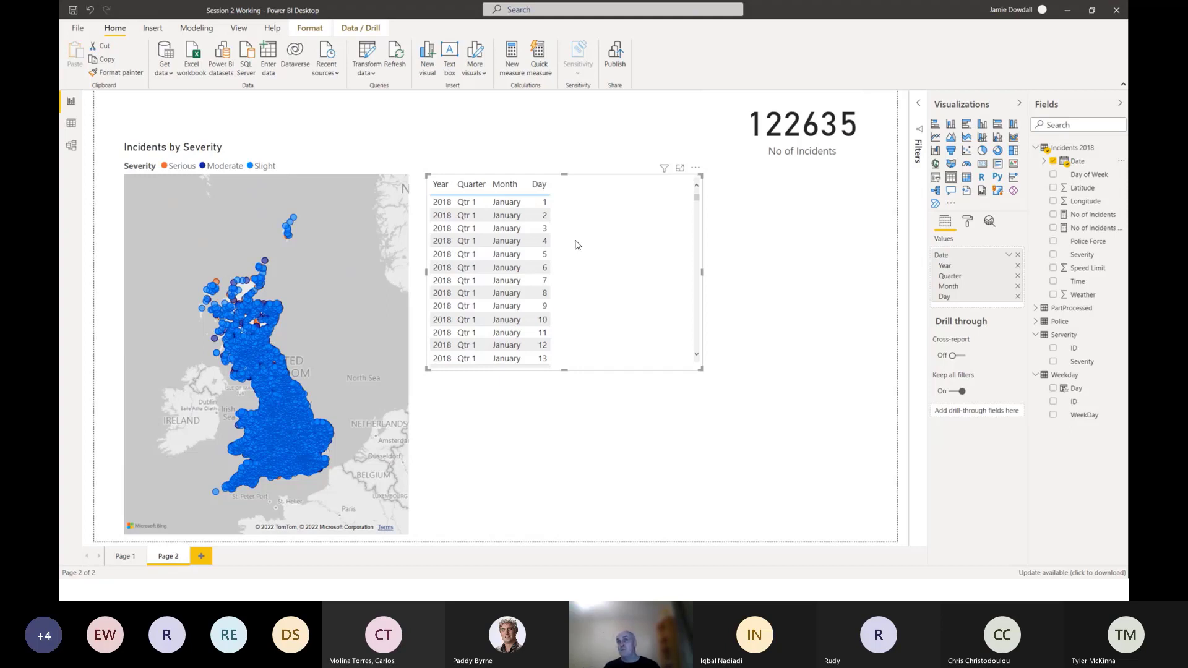
pyautogui.scroll(-5, 538, 235)
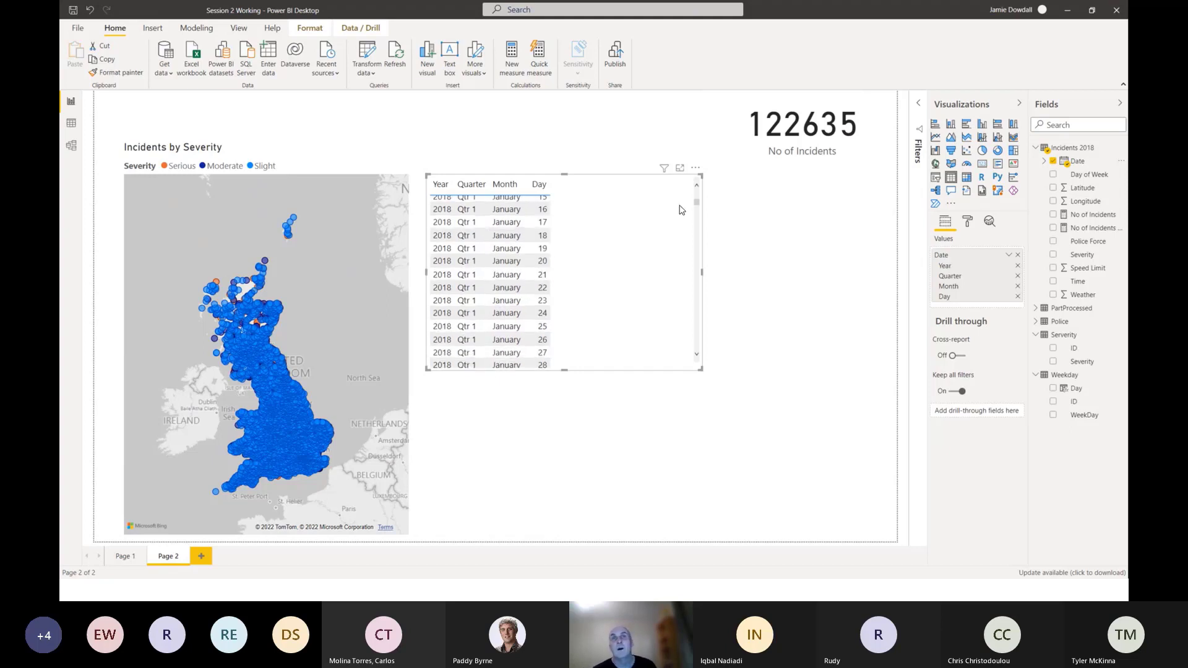
pyautogui.moveTo(697, 208)
pyautogui.mouseDown()
pyautogui.moveTo(692, 362)
pyautogui.moveTo(695, 197)
pyautogui.mouseUp()
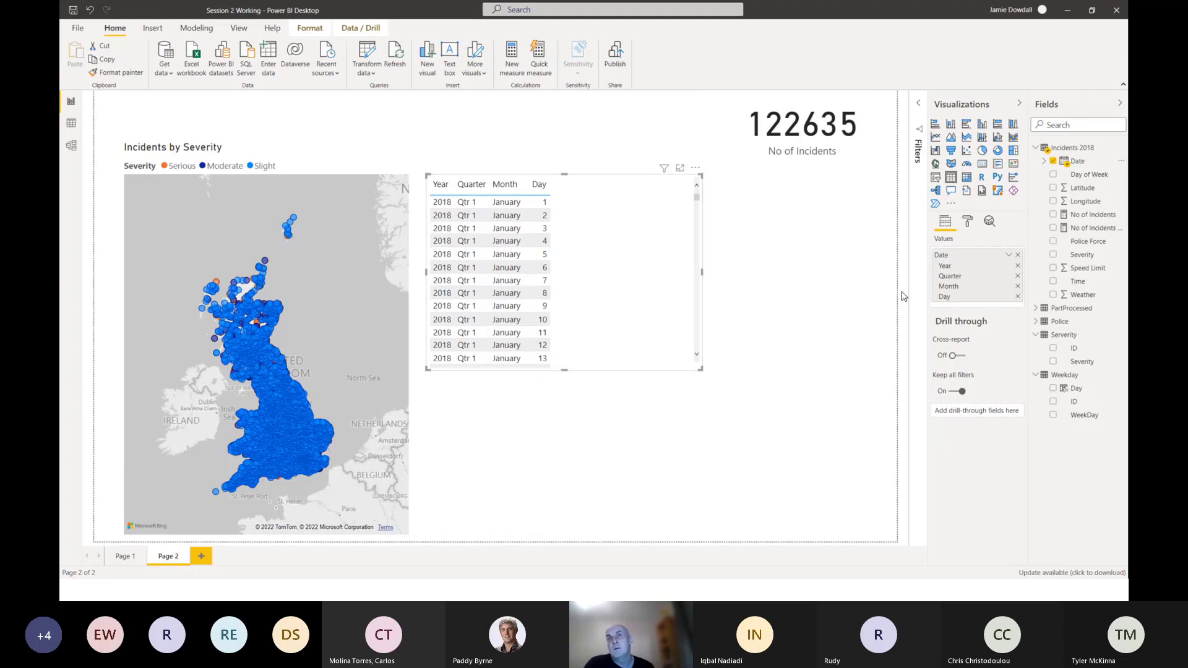
# Switch the table's Date field from Date Hierarchy to the plain Date.
pyautogui.click(1008, 255)
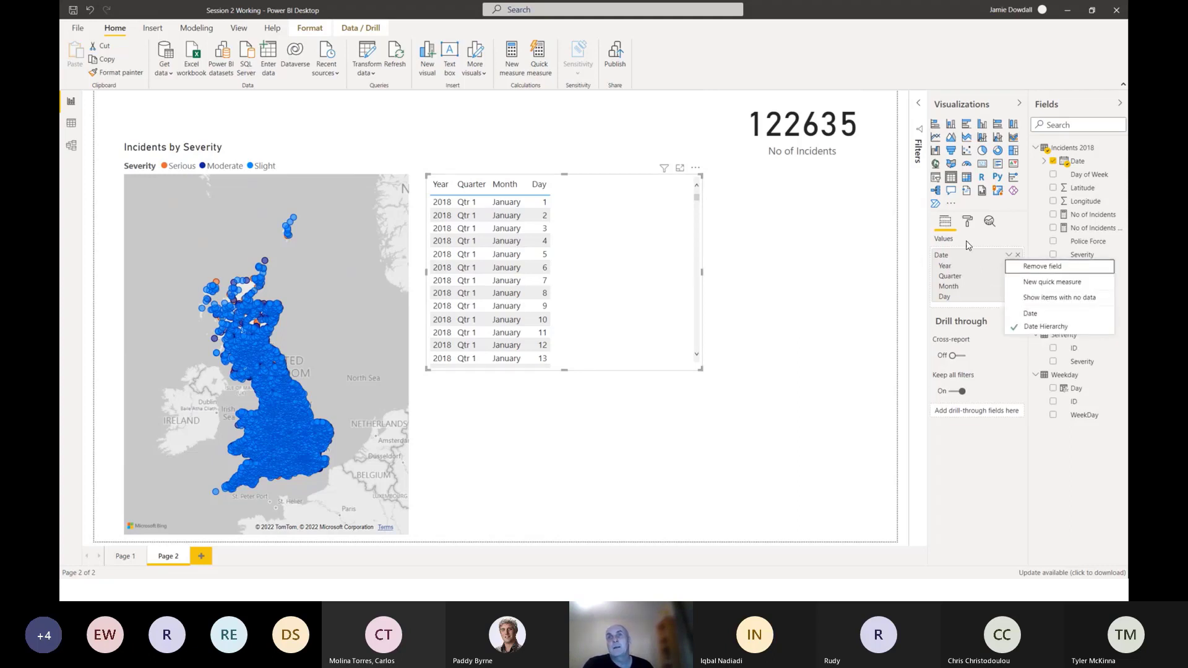
pyautogui.click(999, 241)
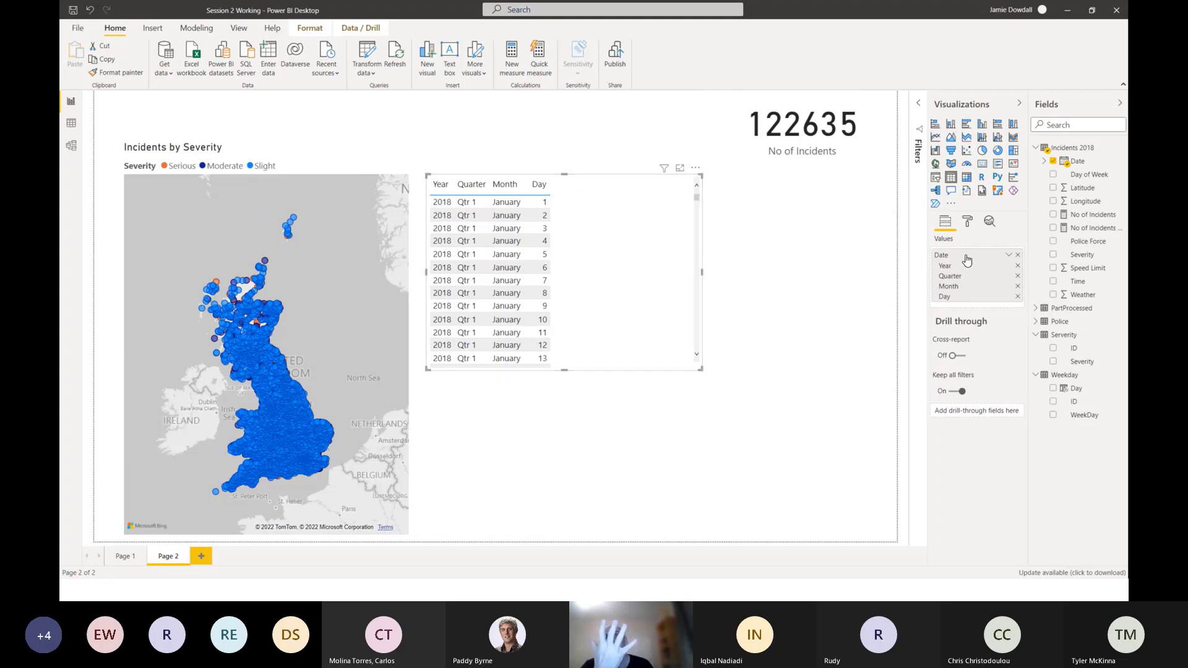
pyautogui.click(1007, 255)
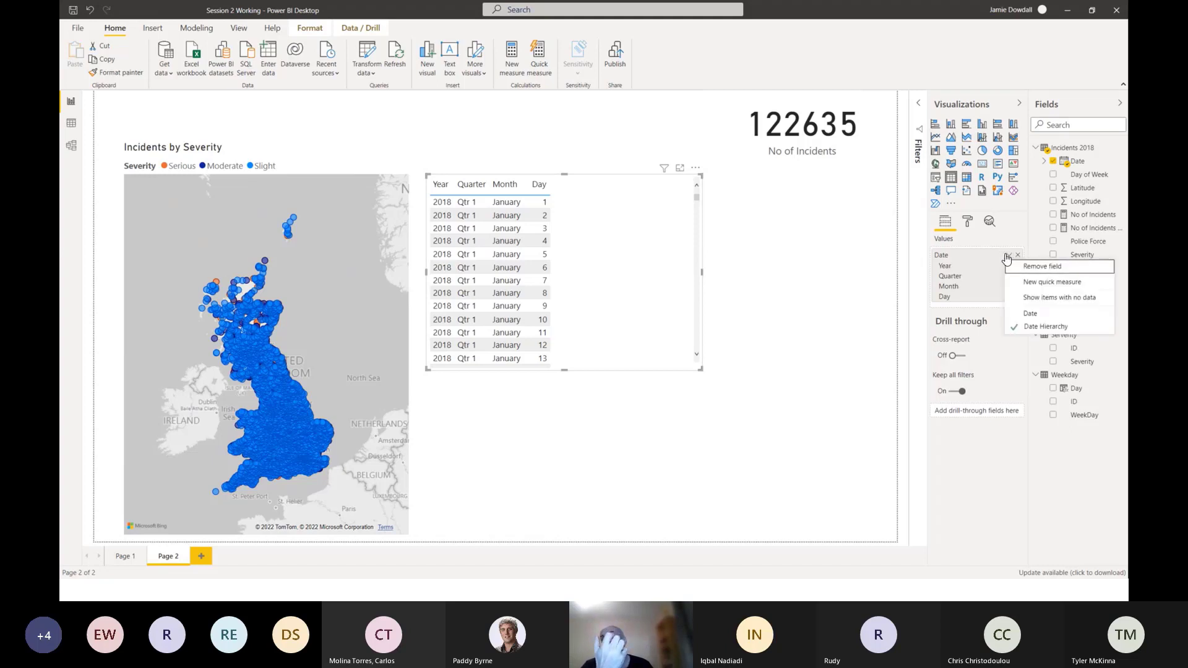
pyautogui.click(1029, 313)
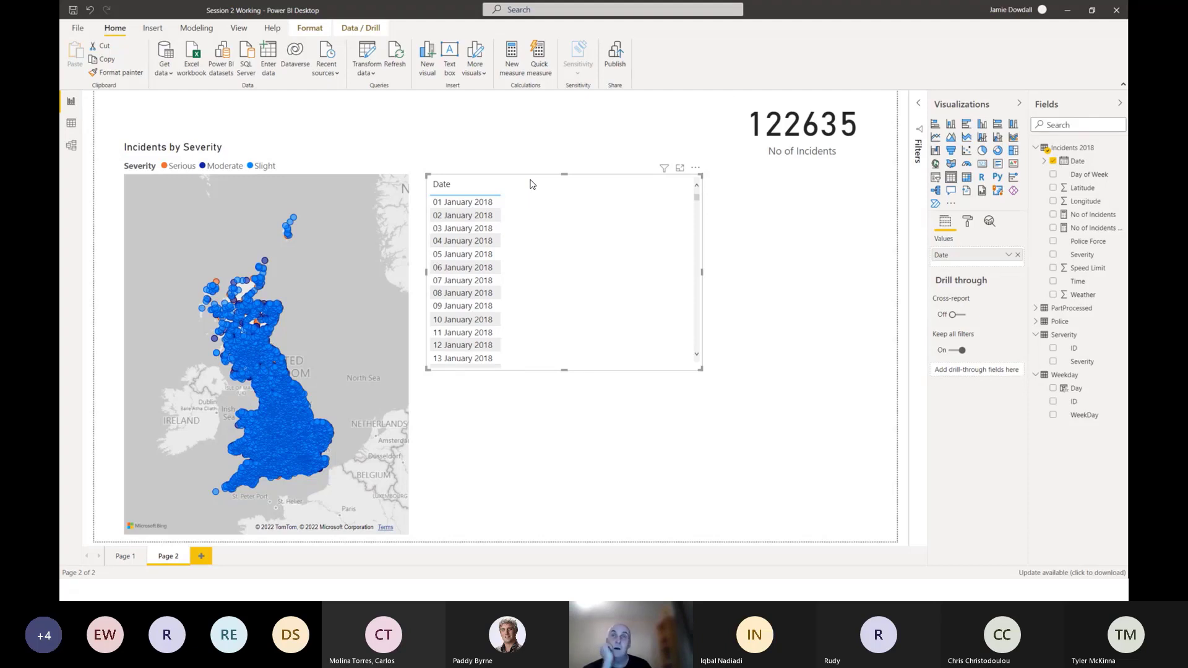
# Add the No of Incidents measure to the table as a second column after Date.
pyautogui.click(704, 274)
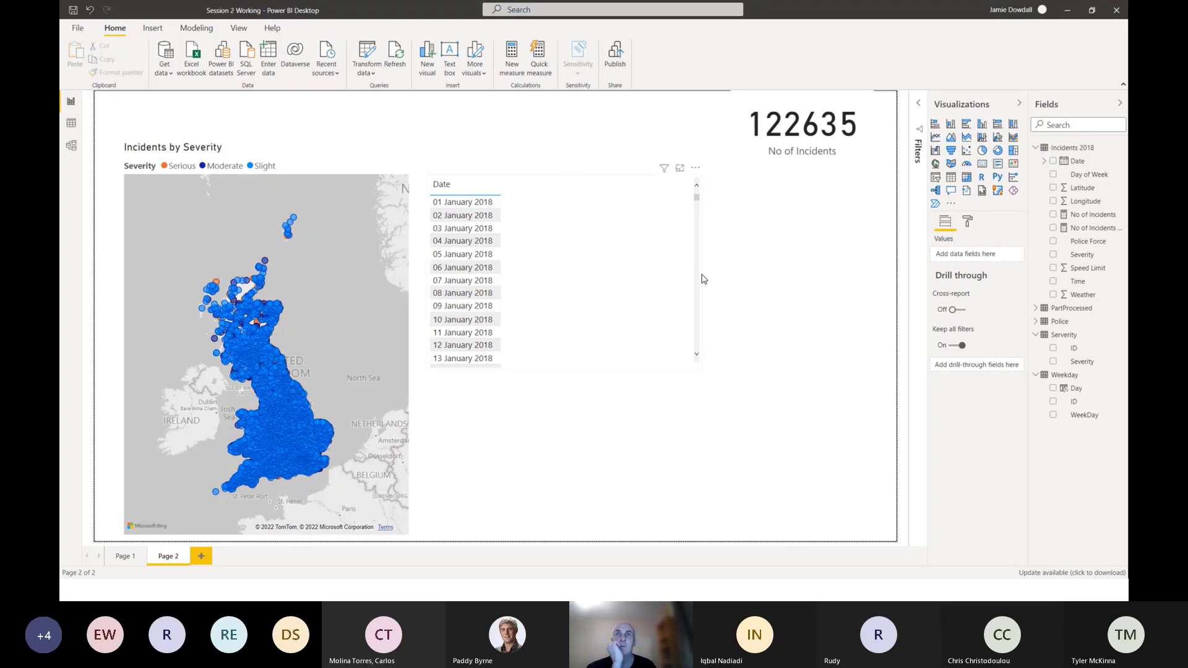
pyautogui.click(578, 186)
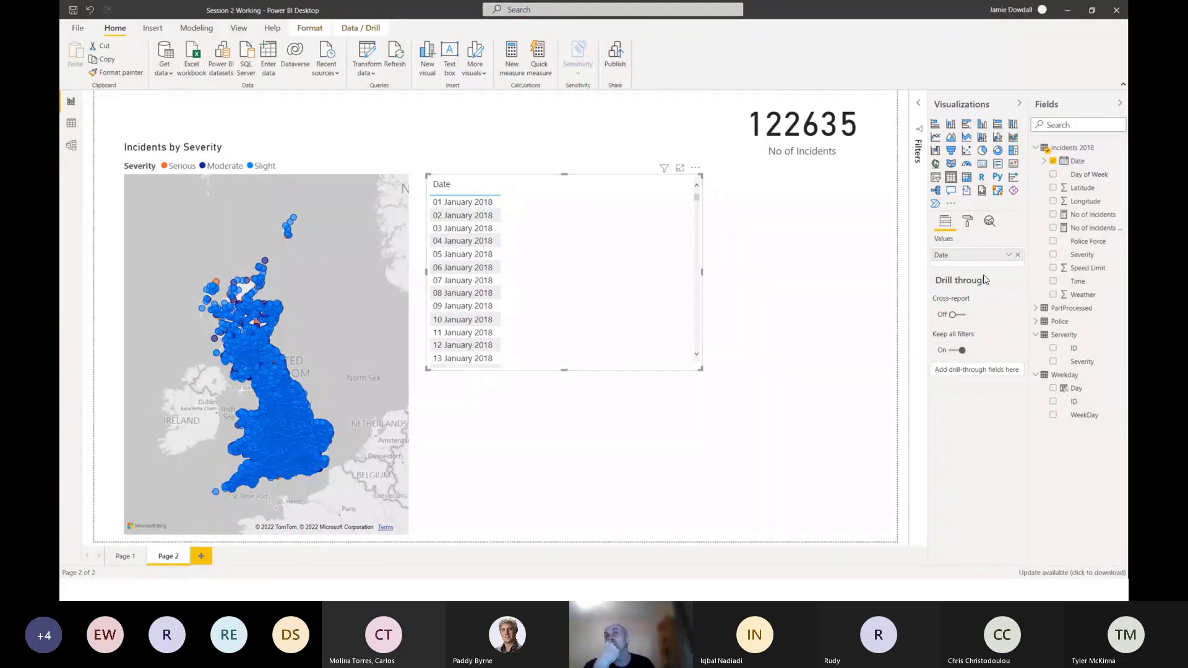
pyautogui.moveTo(1086, 221); pyautogui.dragTo(596, 218)
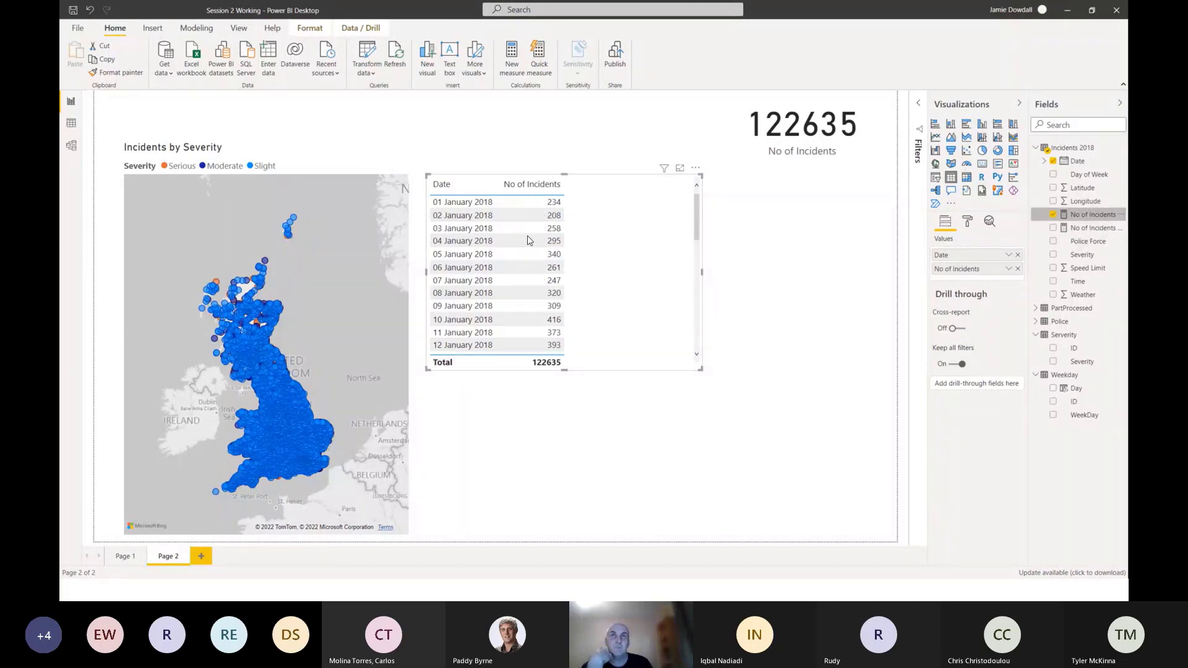
# Remove the No of Incidents measure from the table and delete the table visual from the page.
pyautogui.click(1008, 254)
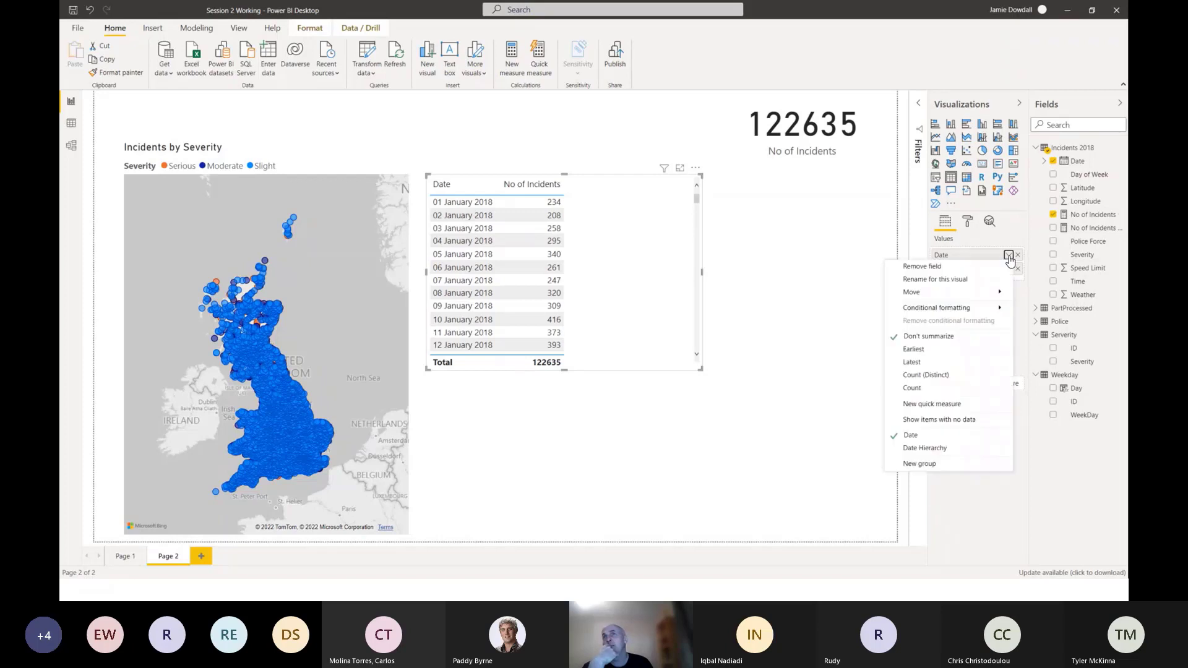
pyautogui.click(864, 242)
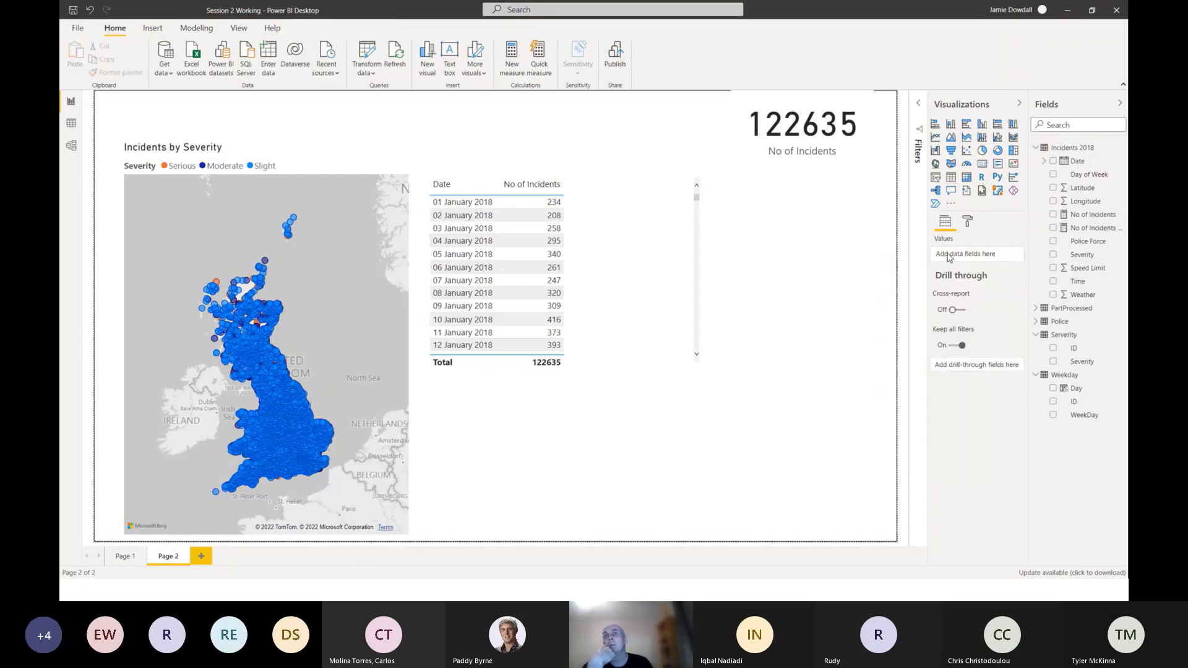
pyautogui.click(616, 192)
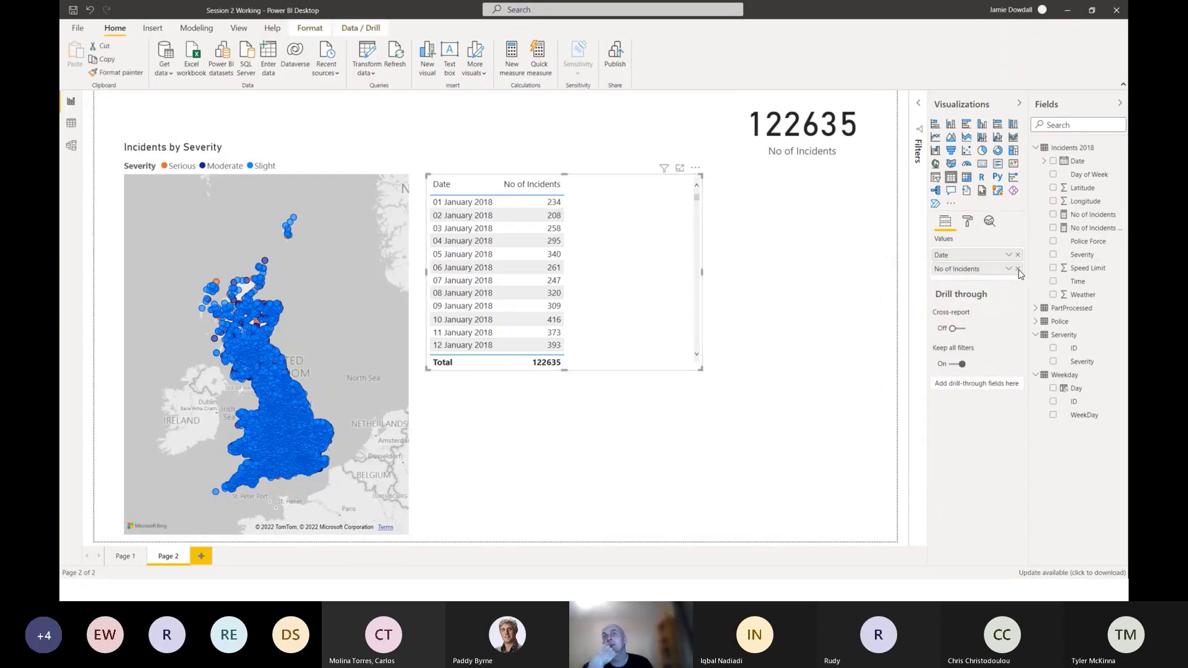
pyautogui.click(1017, 270)
pyautogui.click(1010, 256)
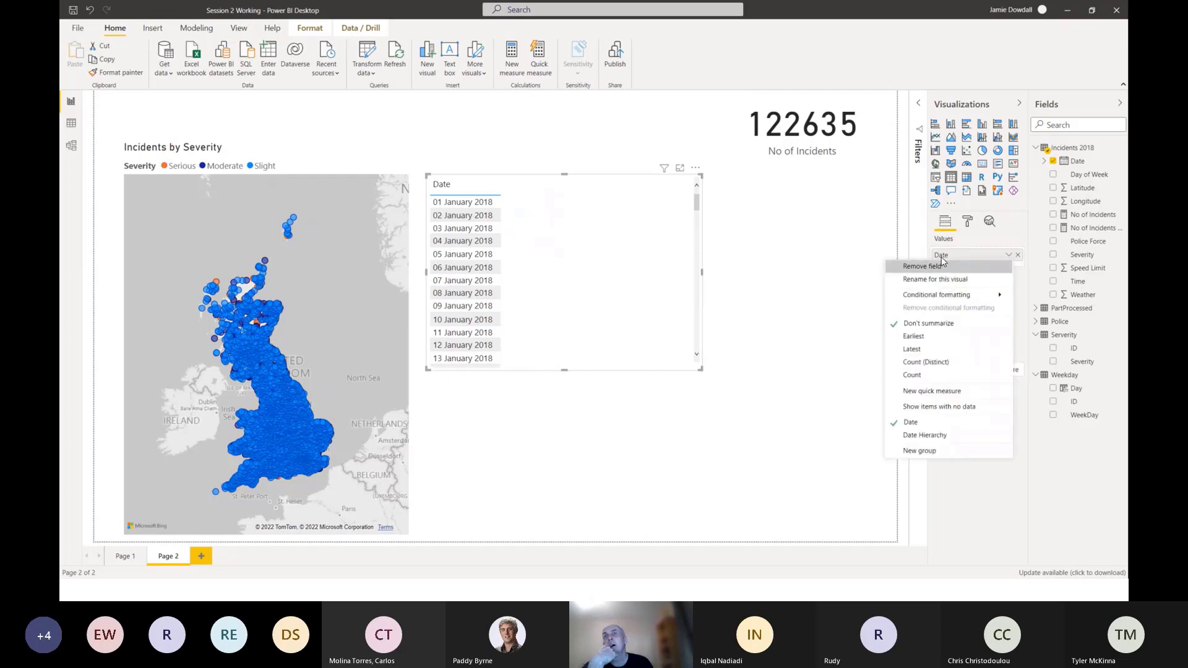
pyautogui.click(974, 264)
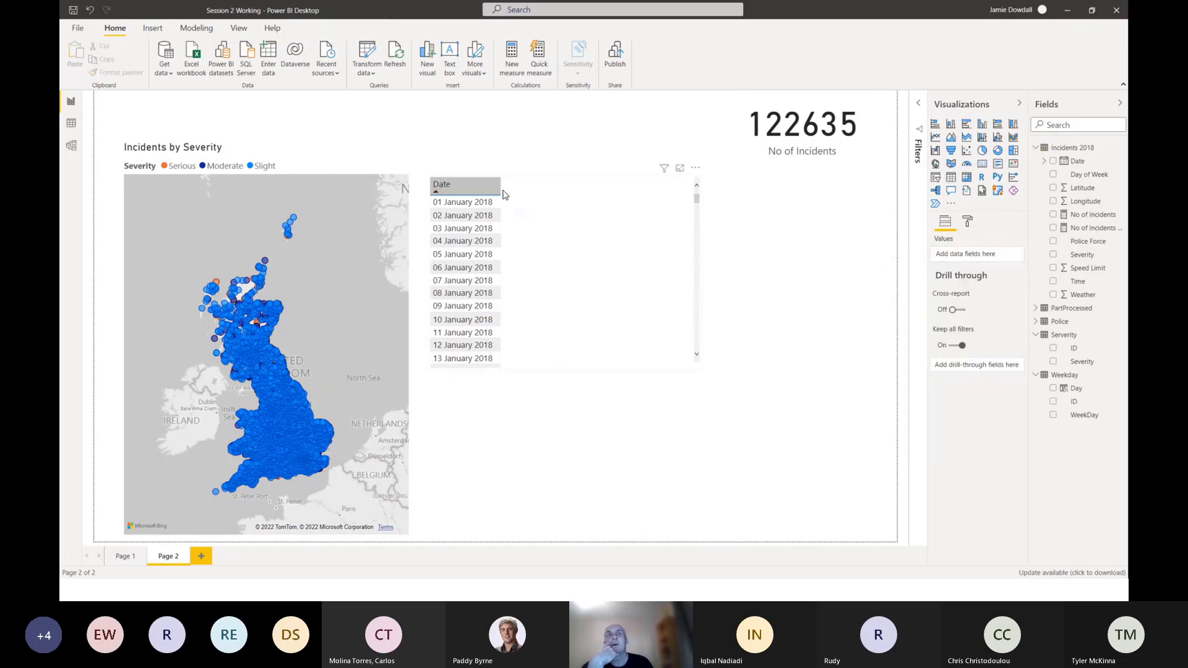
pyautogui.click(523, 187)
pyautogui.press('Delete')
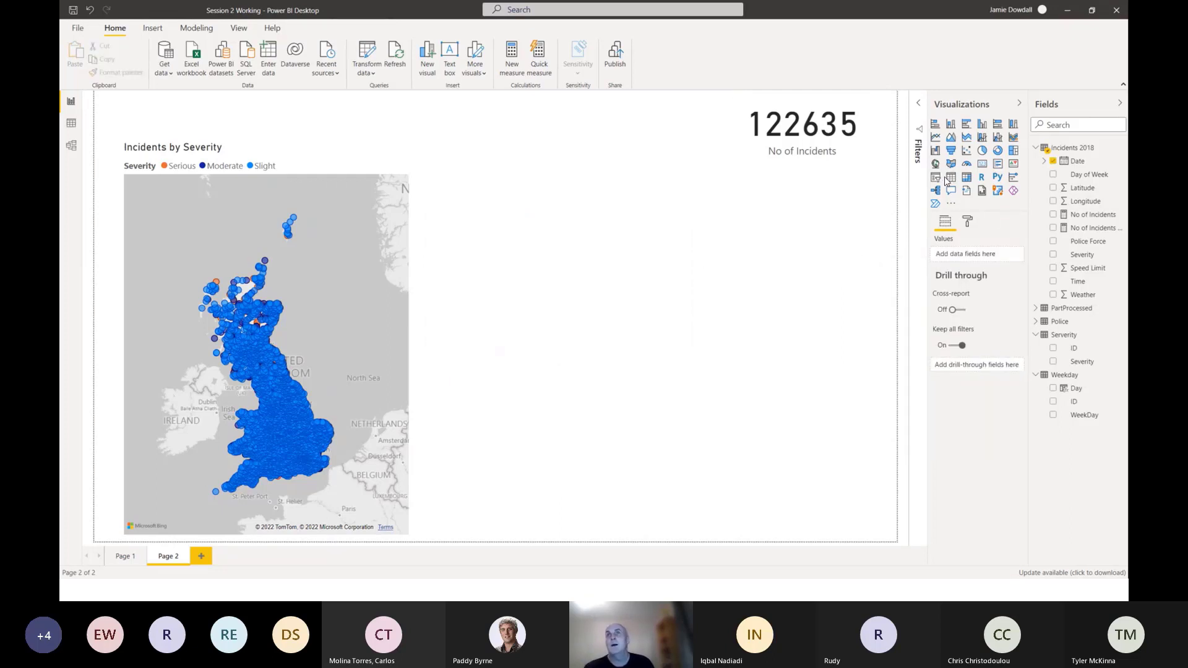
# Insert a new Table visual showing the plain Date instead of its hierarchy, plus the No of Incidents measure.
pyautogui.click(950, 178)
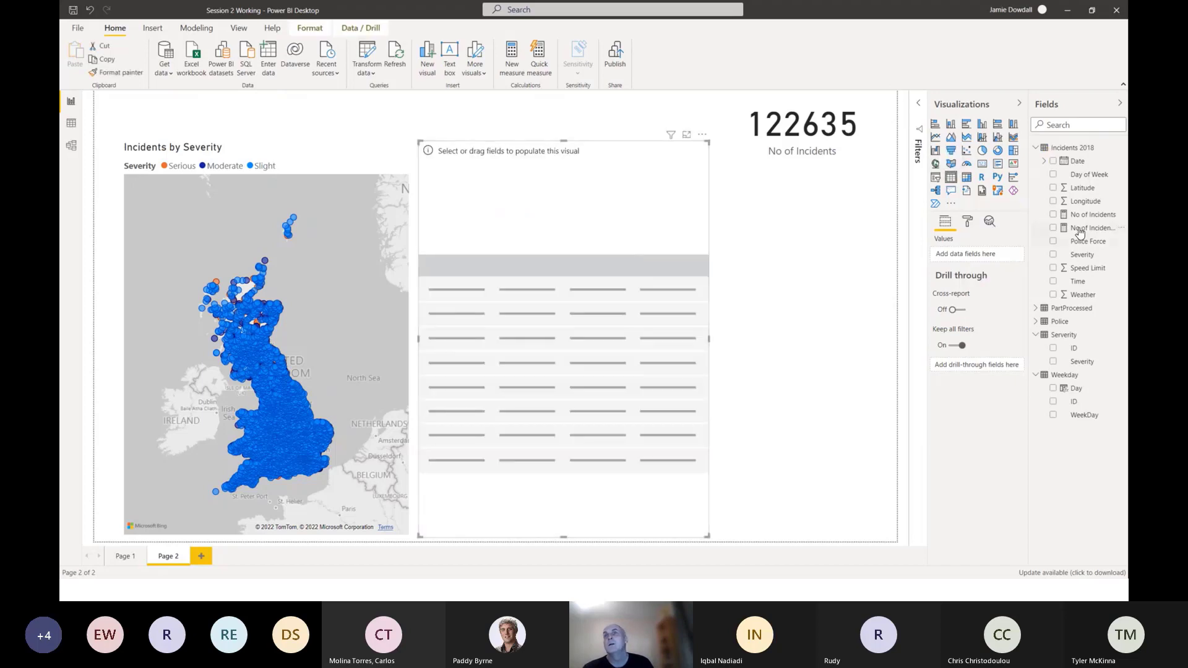
pyautogui.moveTo(548, 255); pyautogui.dragTo(549, 255)
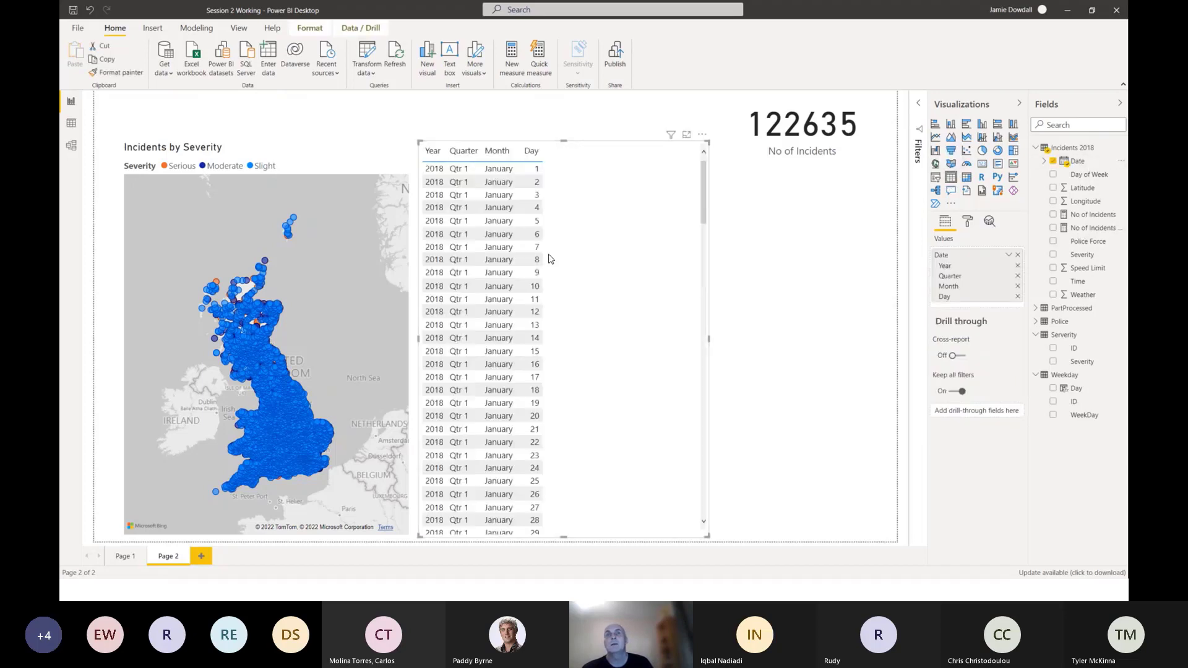
pyautogui.click(1010, 256)
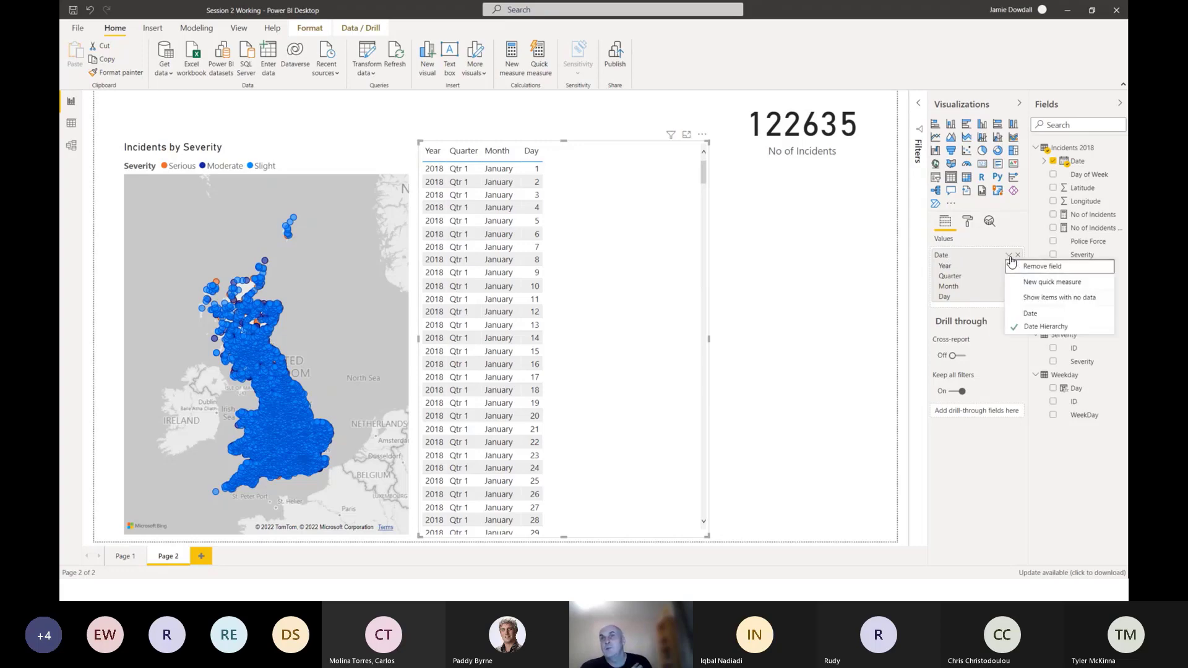
pyautogui.click(1030, 314)
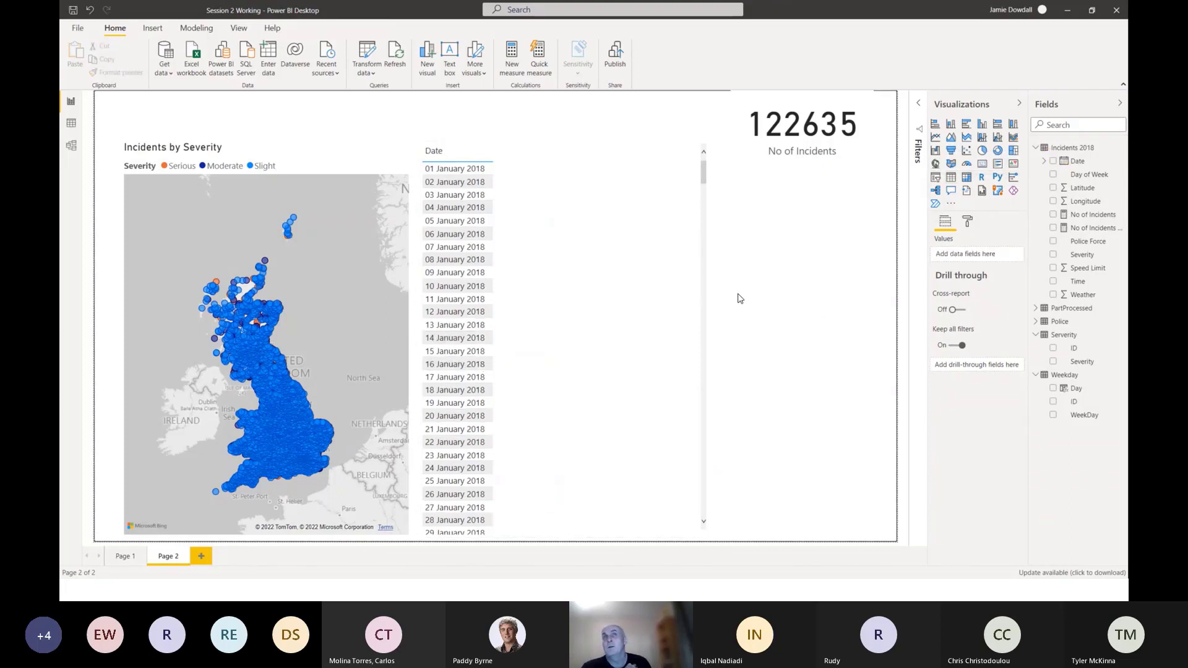
pyautogui.moveTo(1106, 210); pyautogui.dragTo(597, 214)
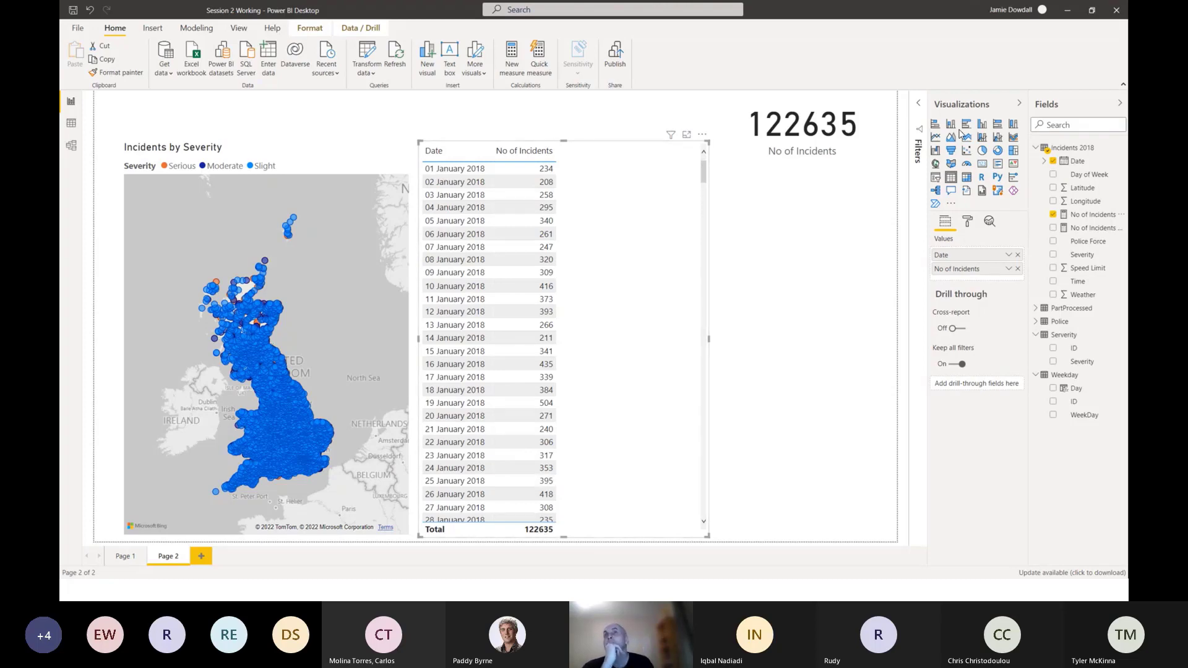
# Convert the table to a clustered column chart, reduce its height, and place it directly below the incident count card.
pyautogui.click(983, 126)
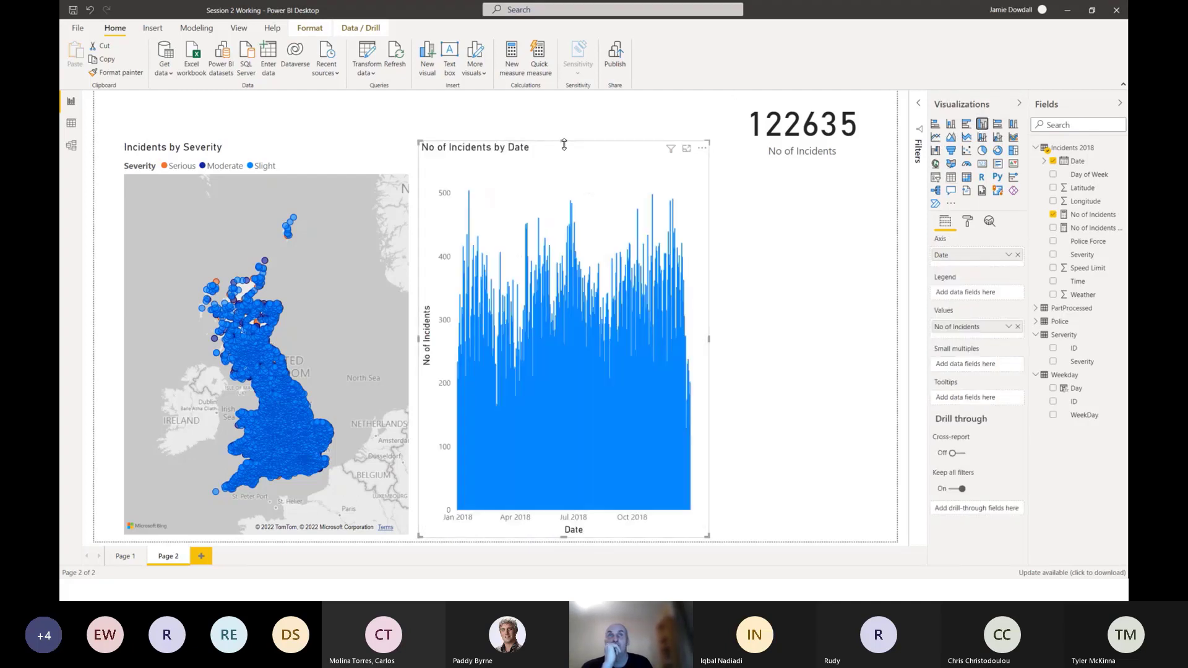
pyautogui.moveTo(564, 143); pyautogui.dragTo(753, 182)
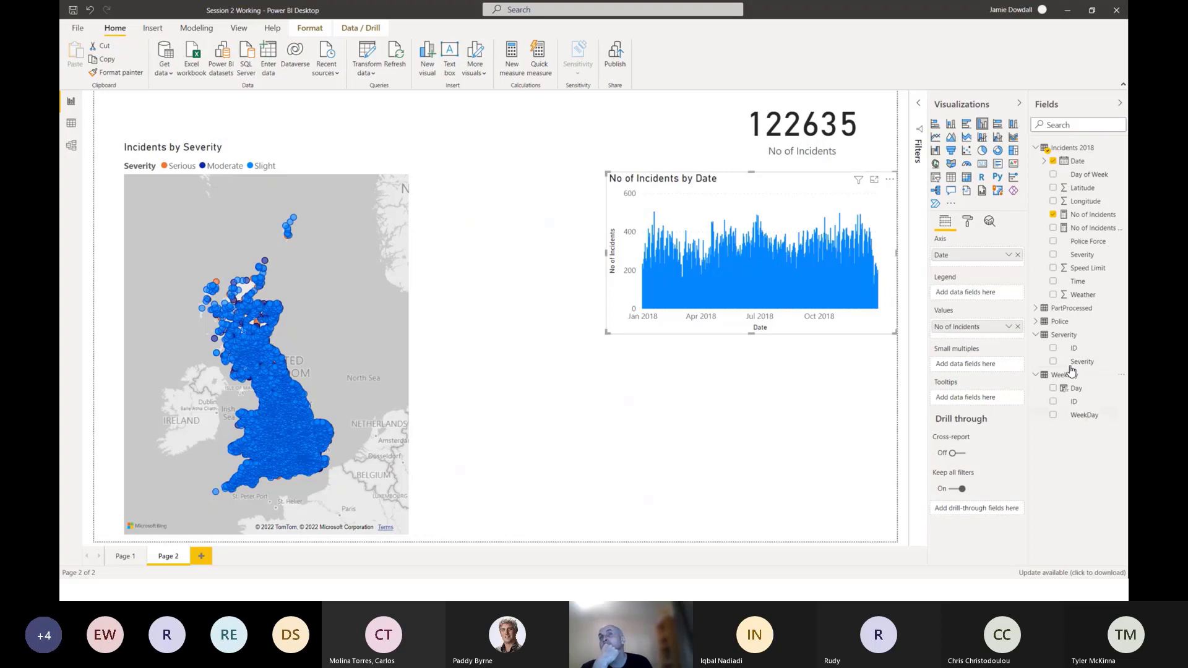
# Try WeekDay as the legend of the column chart and remove it again.
pyautogui.moveTo(1085, 414); pyautogui.dragTo(969, 297)
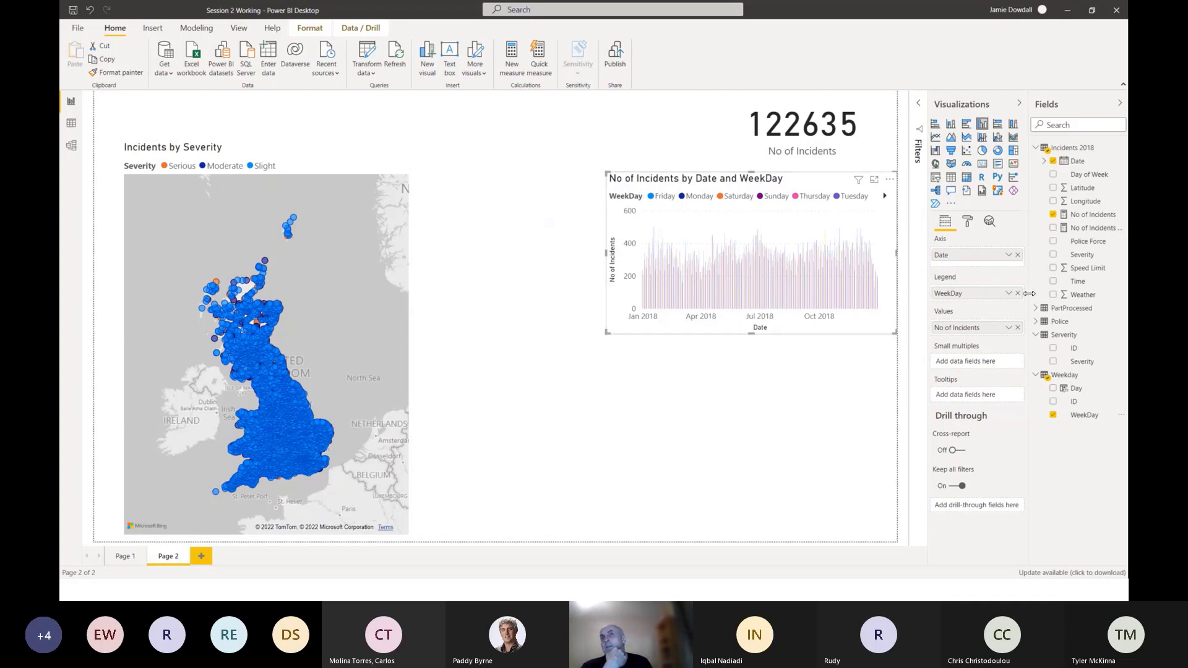
pyautogui.click(1017, 293)
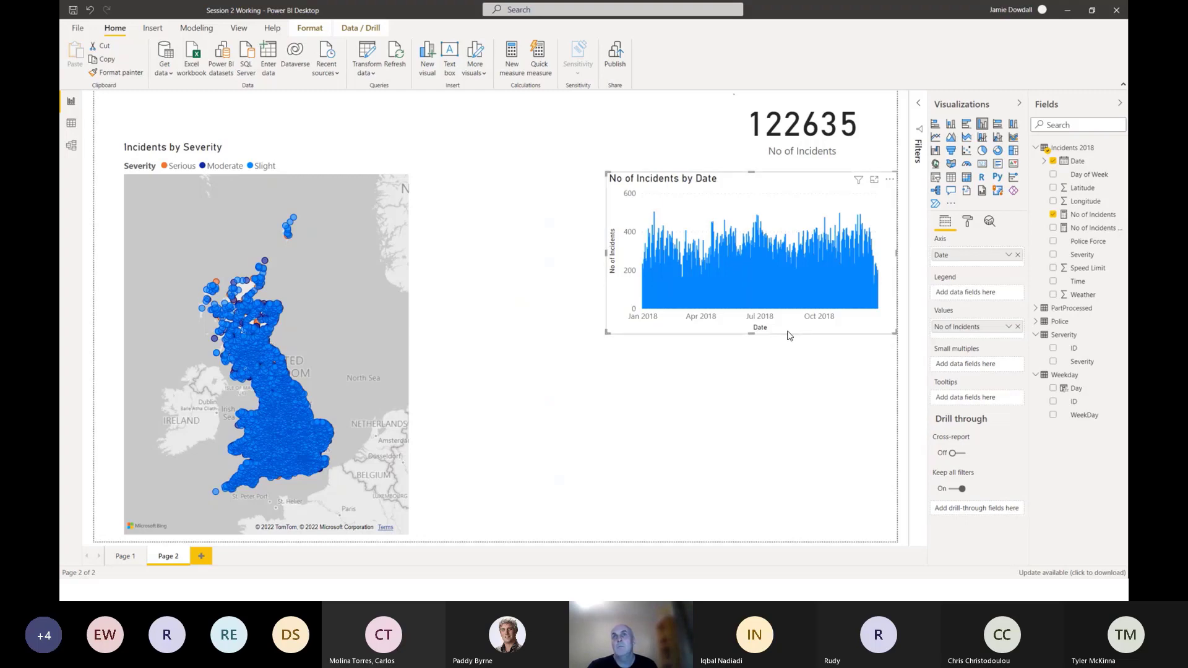
# Turn off the X axis title of the No of Incidents by Date column chart.
pyautogui.click(968, 224)
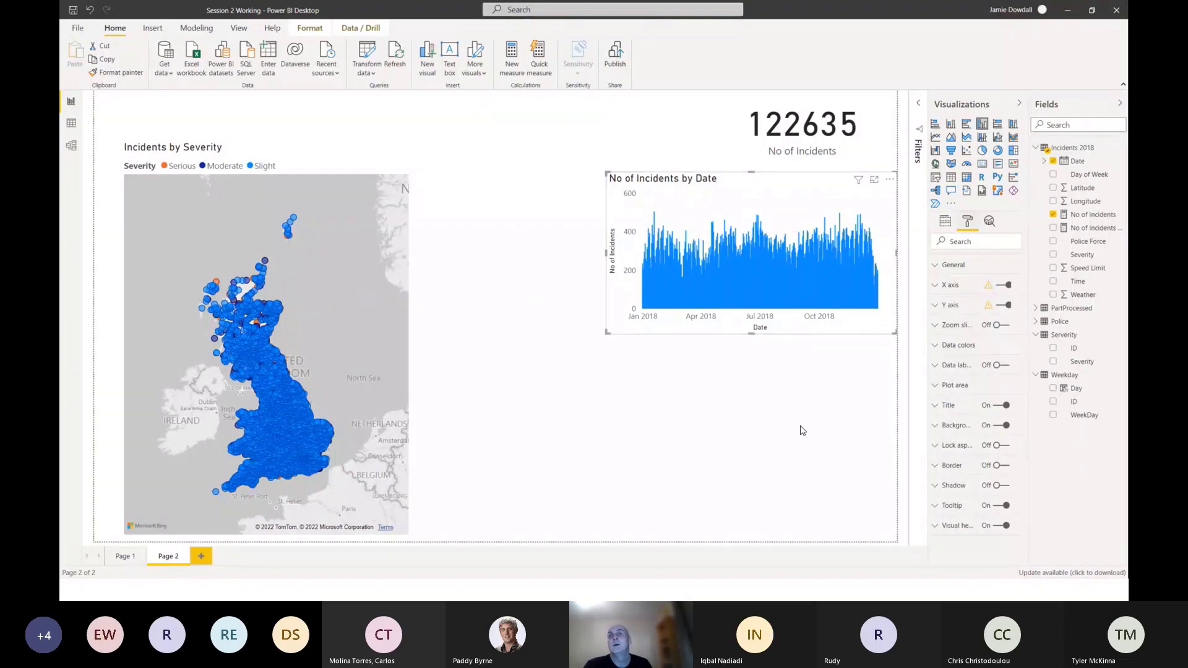
pyautogui.click(935, 286)
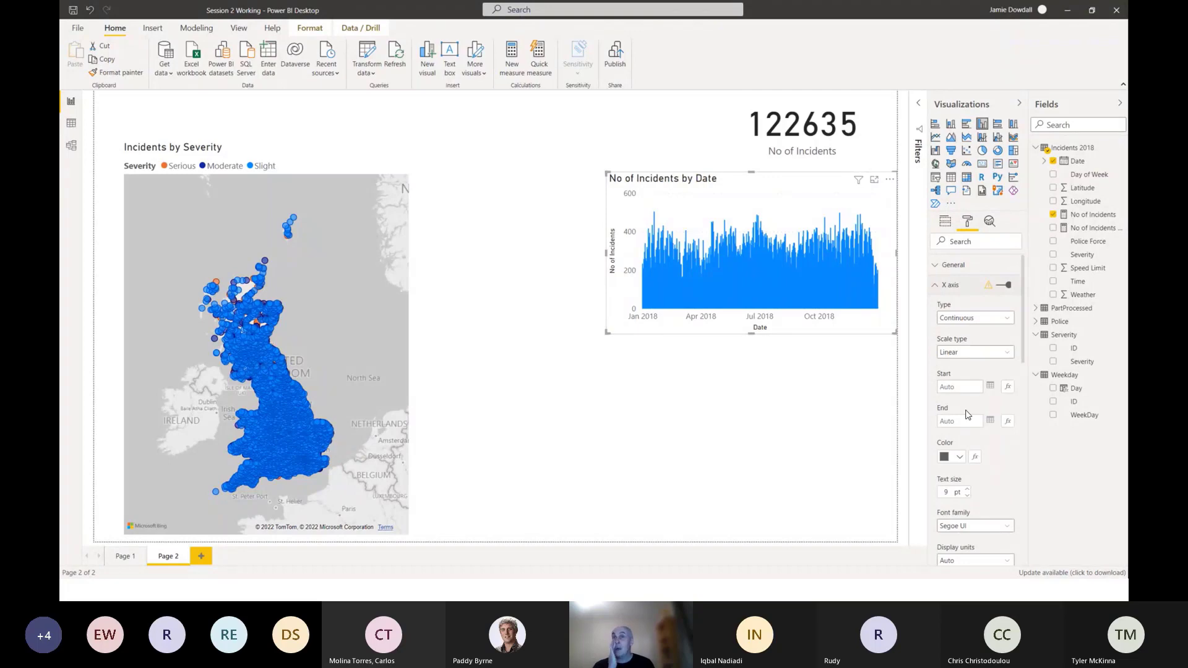
pyautogui.scroll(-3, 1011, 506)
pyautogui.scroll(-2, 1011, 506)
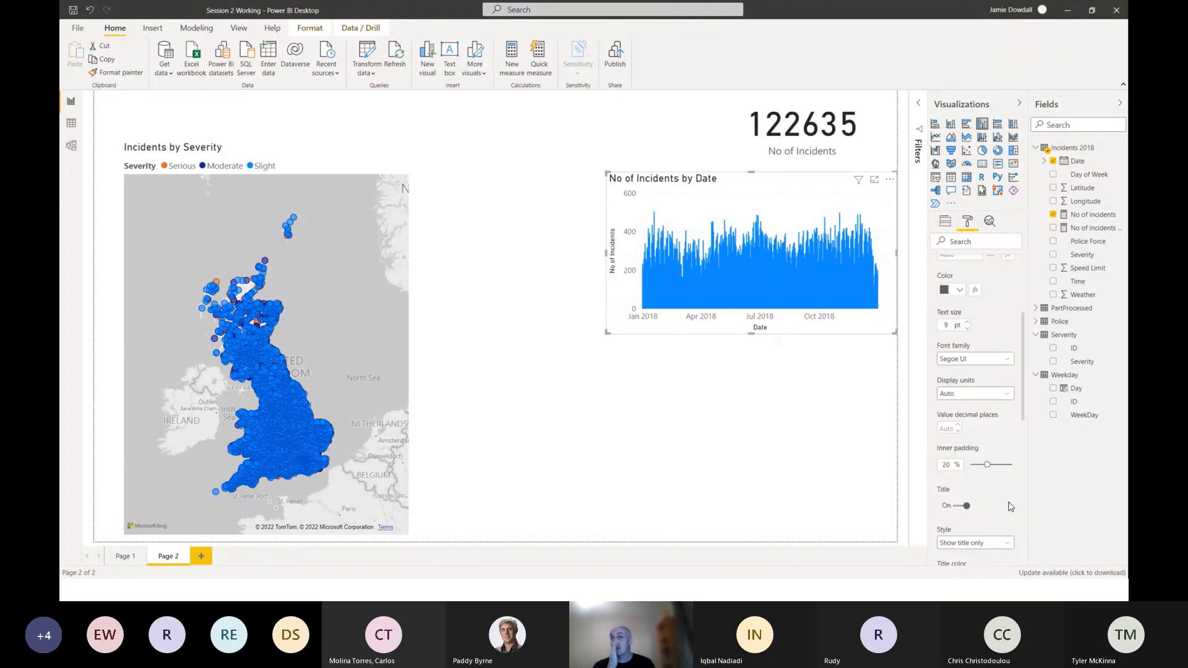
pyautogui.click(958, 506)
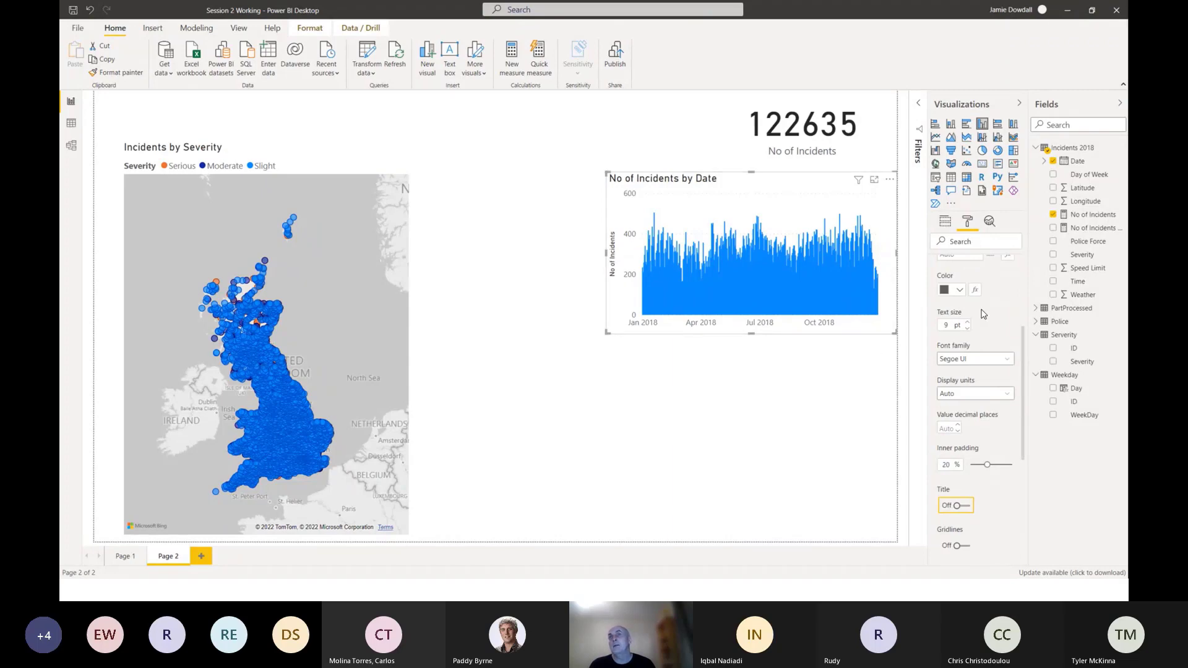
pyautogui.scroll(5, 984, 316)
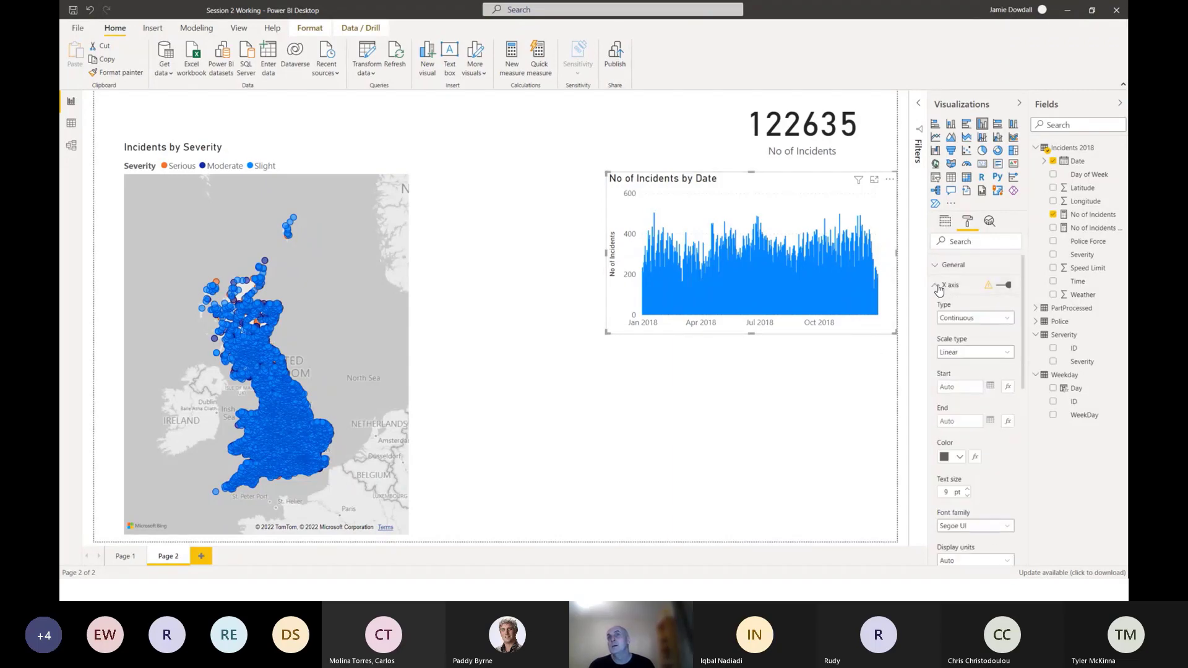
pyautogui.click(935, 285)
# Try hiding the column chart's whole Y axis and turn it back on.
pyautogui.click(935, 309)
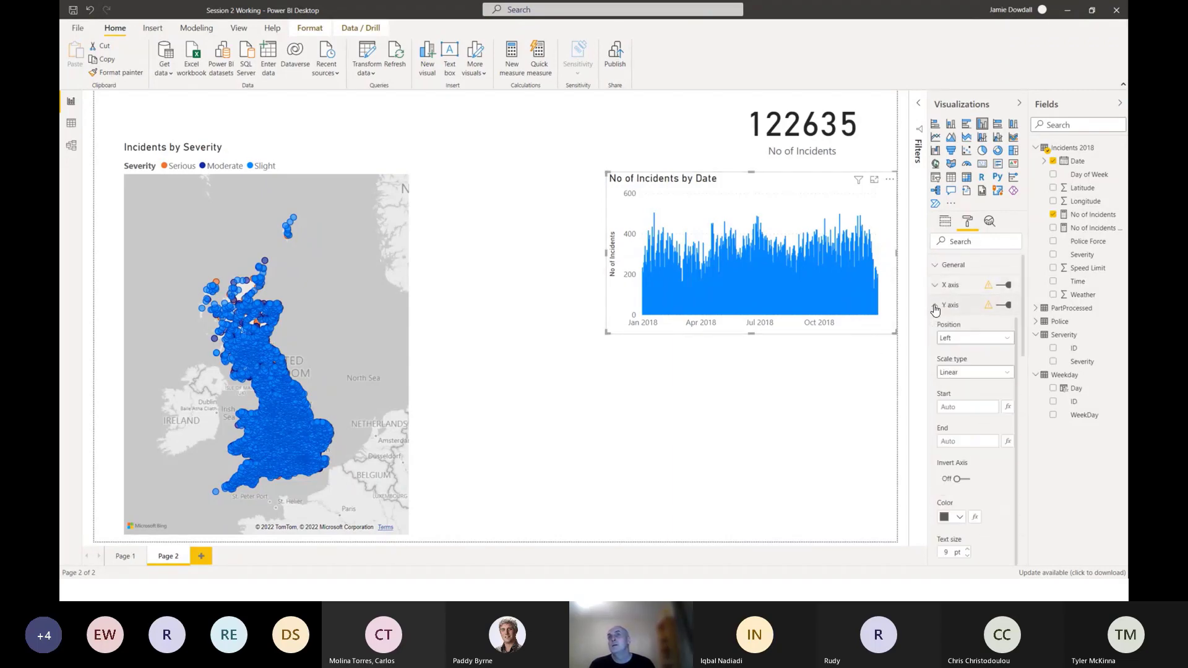
pyautogui.click(935, 309)
pyautogui.click(1003, 307)
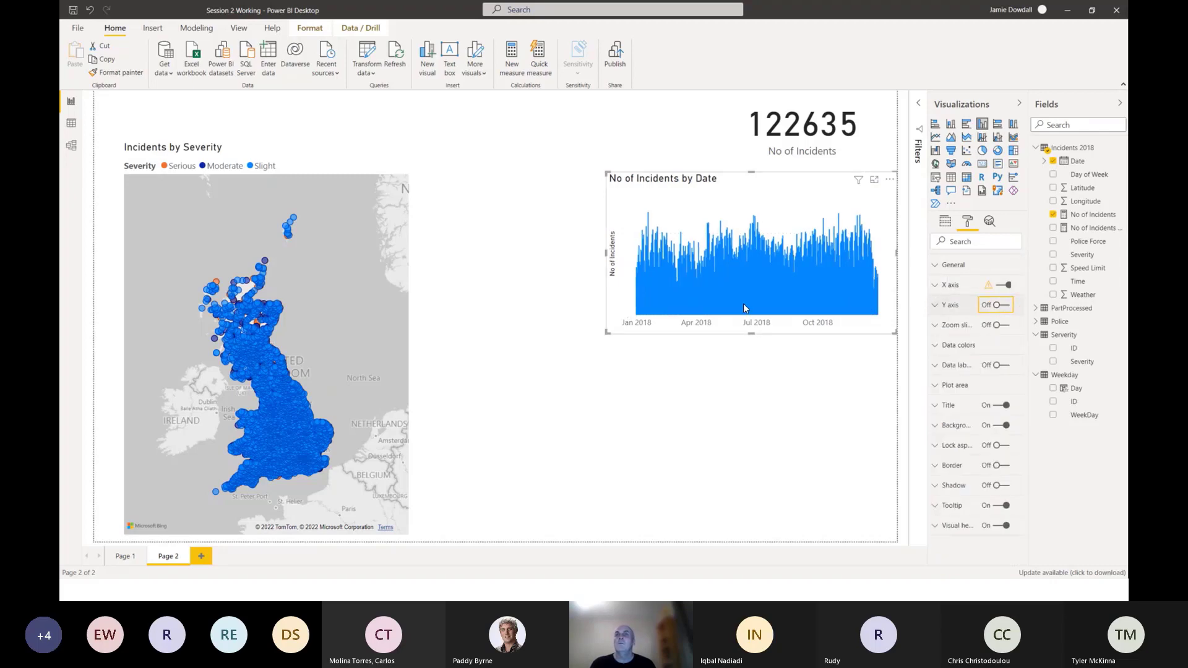
pyautogui.click(1002, 306)
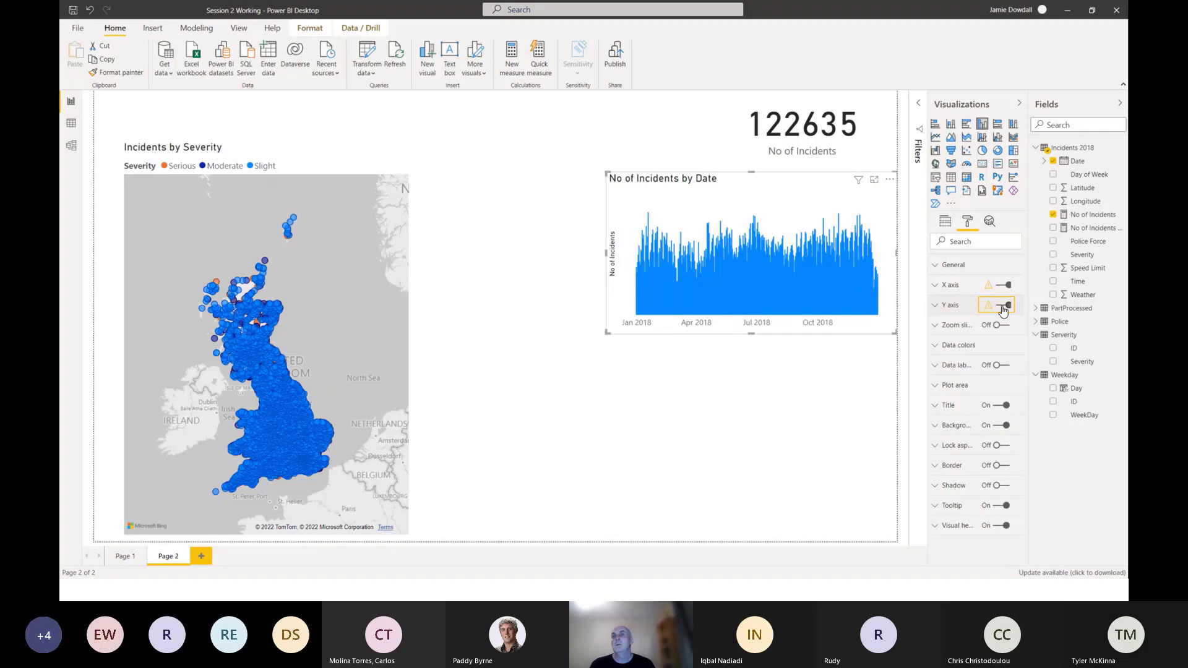
# Turn off the Y axis title of the column chart while keeping the axis itself on.
pyautogui.click(935, 305)
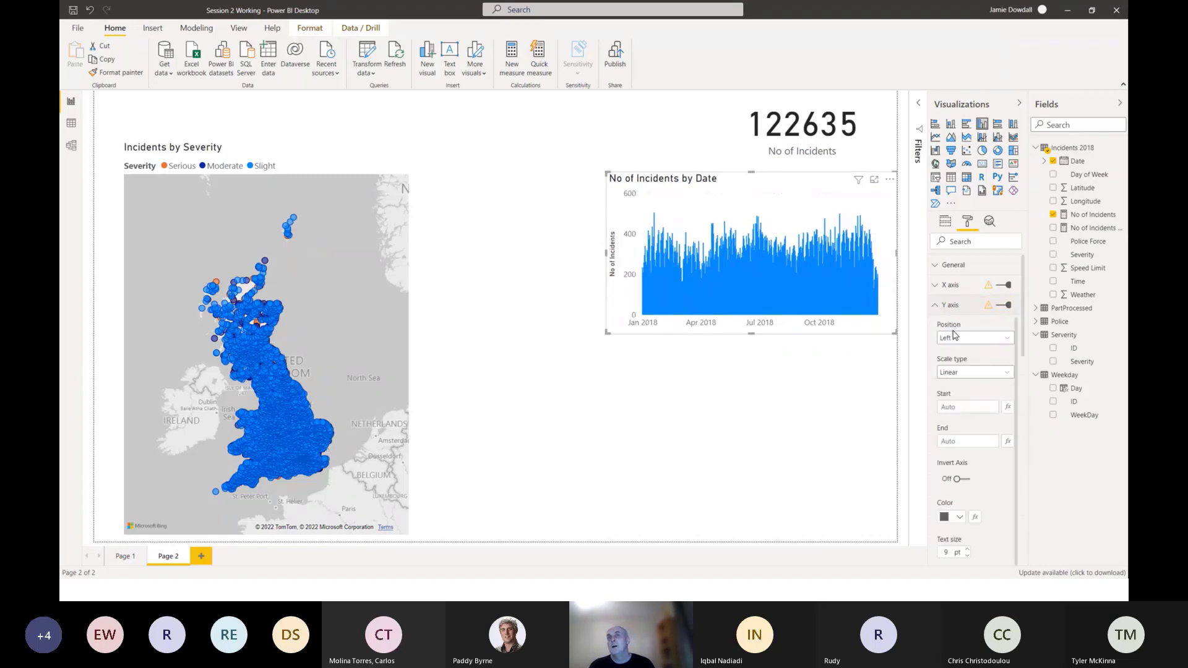
pyautogui.scroll(-5, 954, 334)
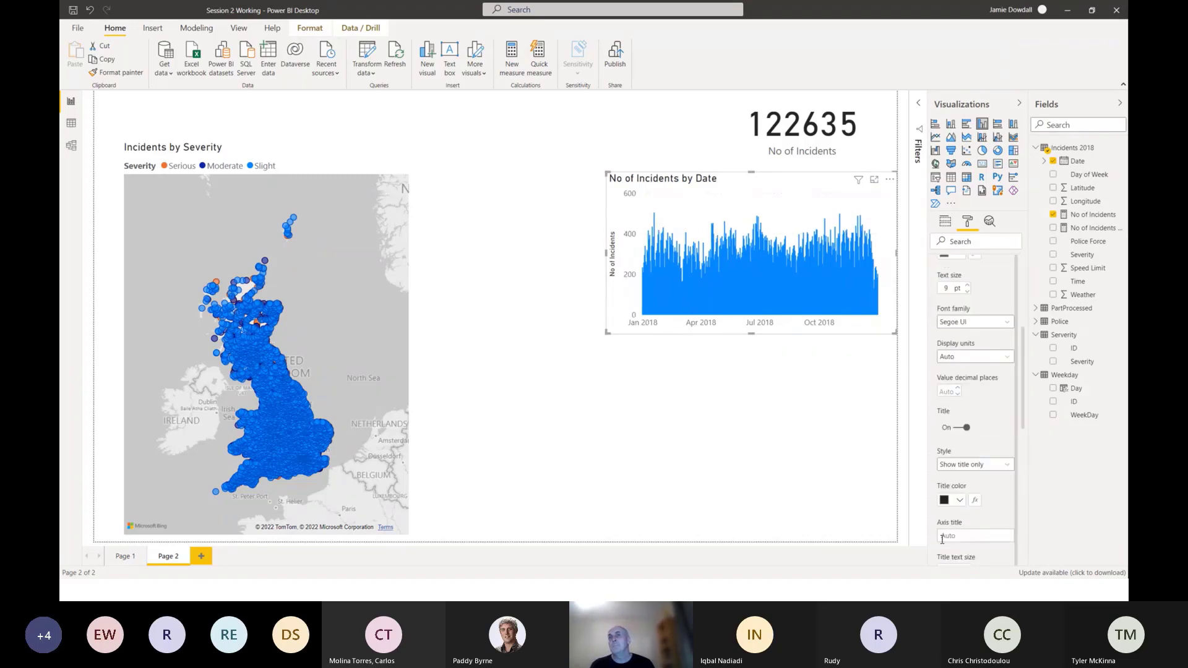
pyautogui.scroll(-3, 956, 525)
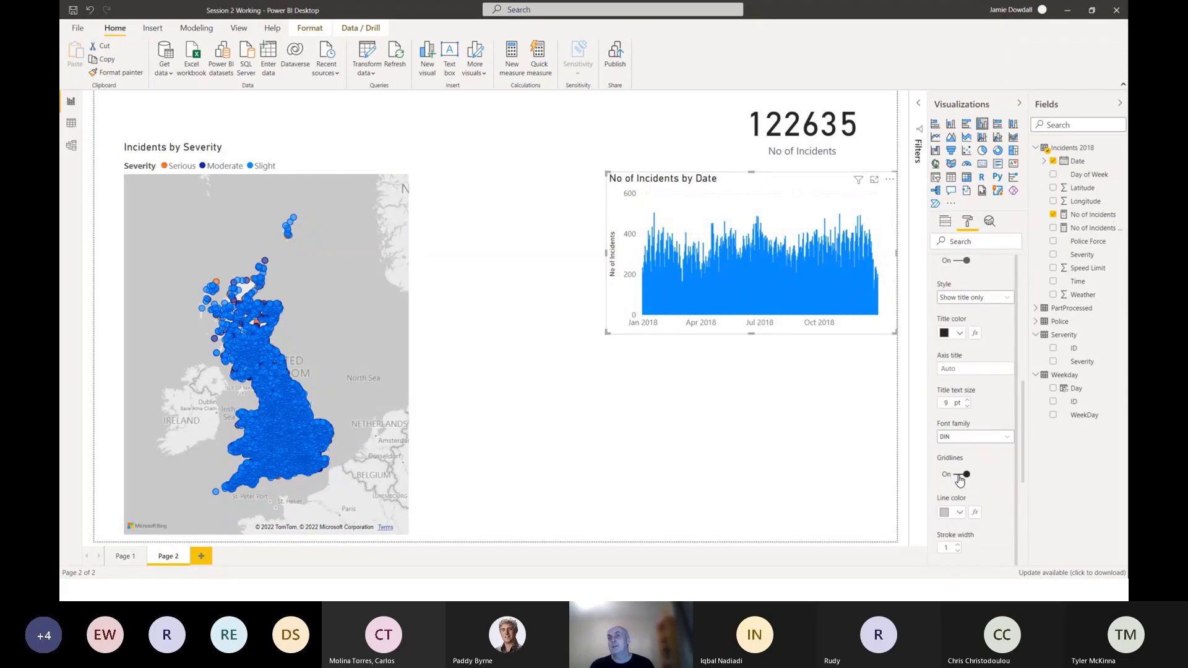
pyautogui.scroll(-4, 959, 481)
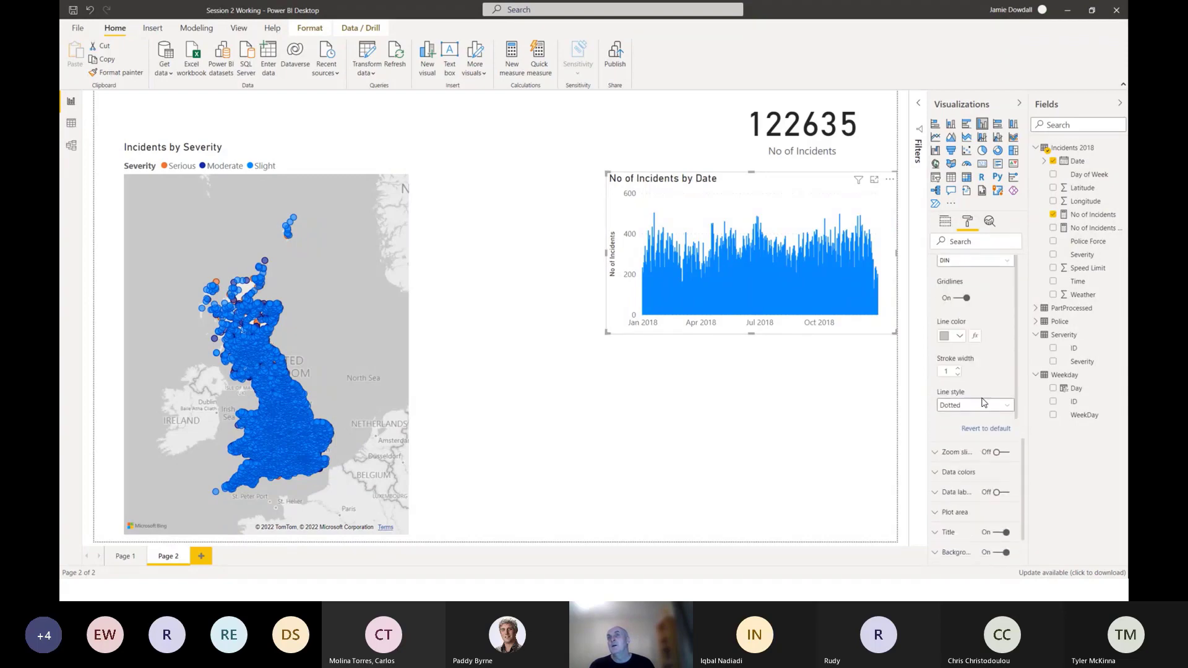
pyautogui.scroll(2, 983, 402)
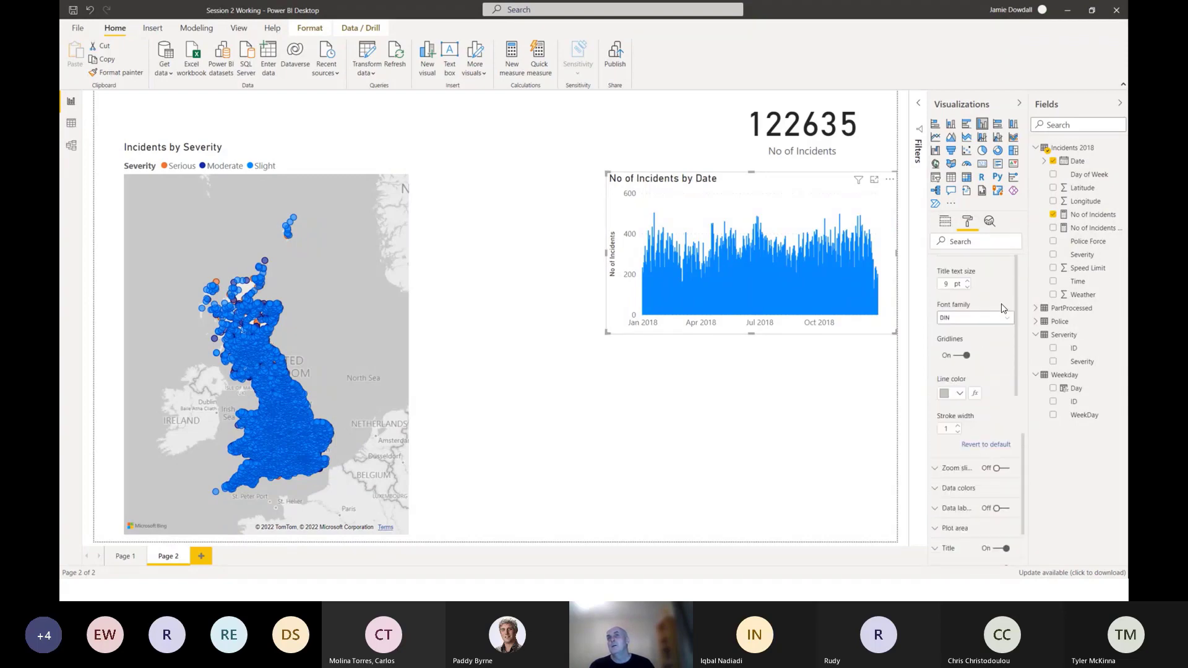
pyautogui.scroll(2, 997, 315)
pyautogui.click(957, 368)
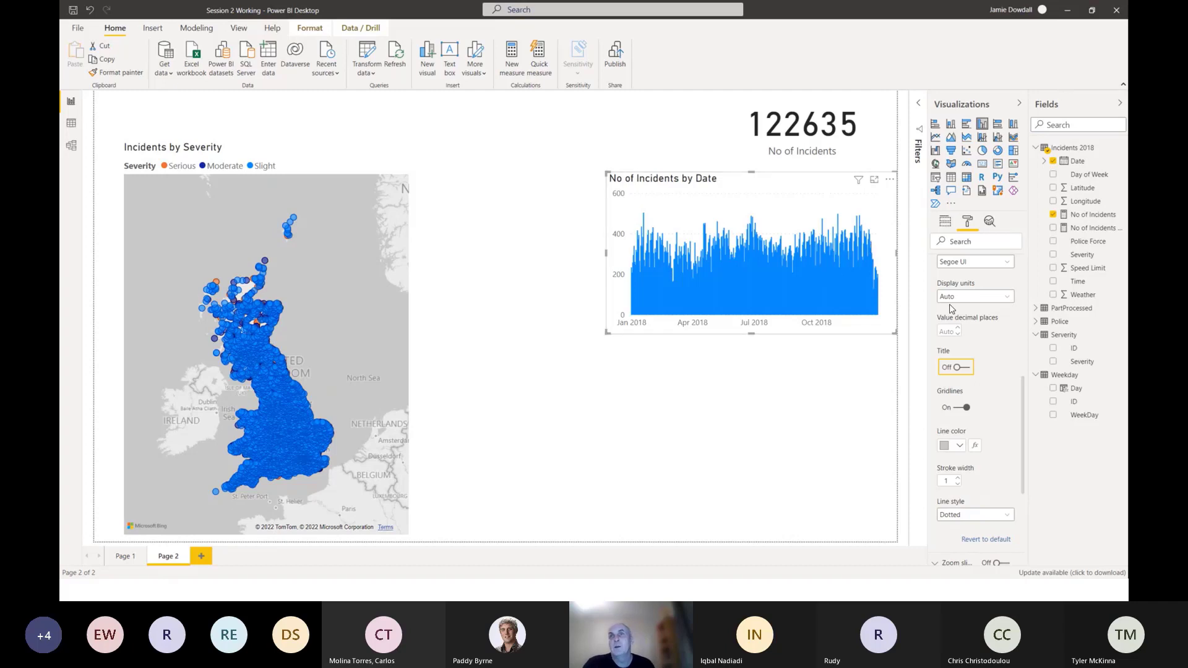
pyautogui.scroll(5, 950, 321)
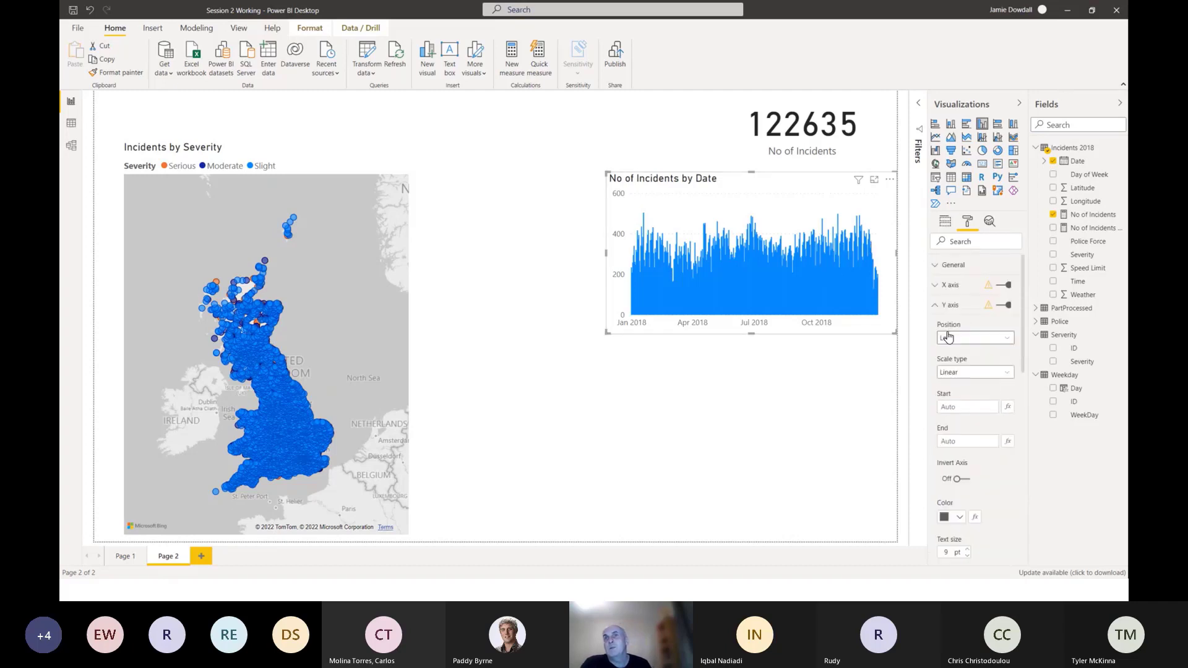
pyautogui.click(938, 307)
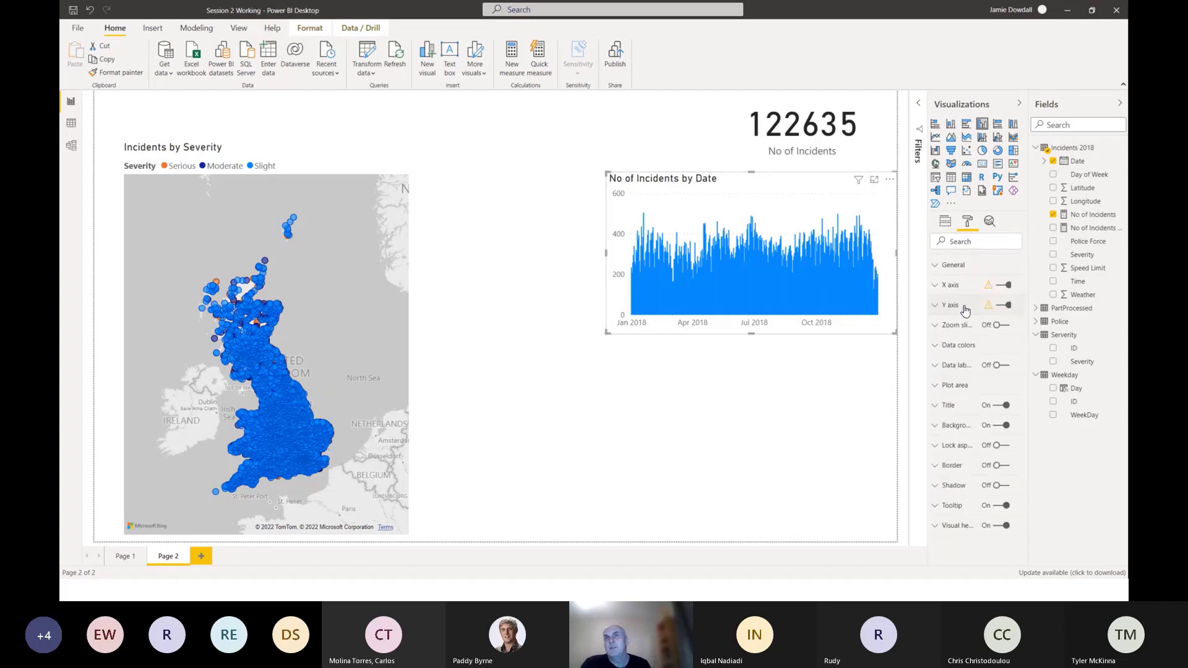
# Add an average line for No of Incidents to the column chart and colour it black.
pyautogui.click(990, 222)
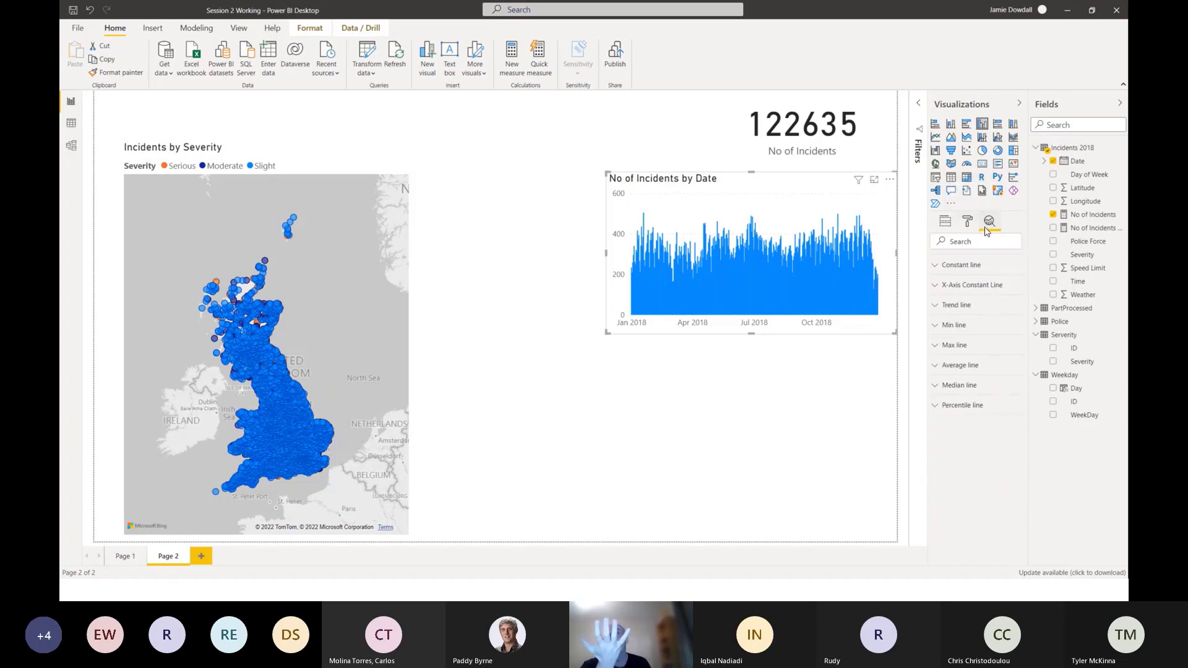
pyautogui.click(938, 367)
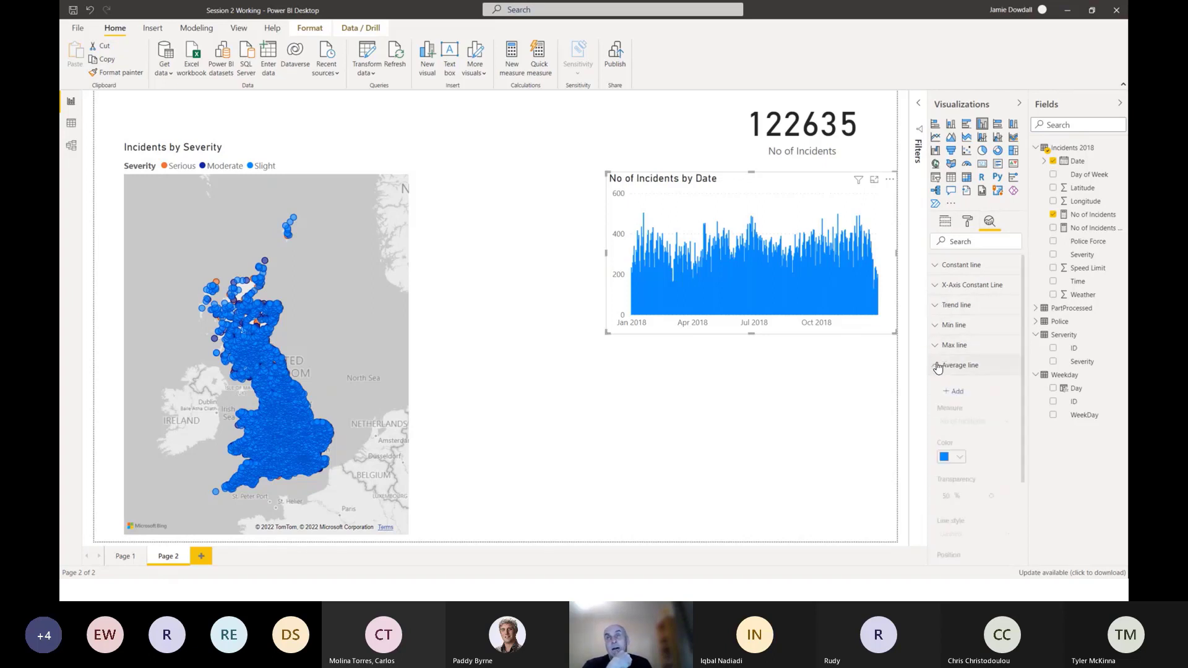
pyautogui.click(954, 393)
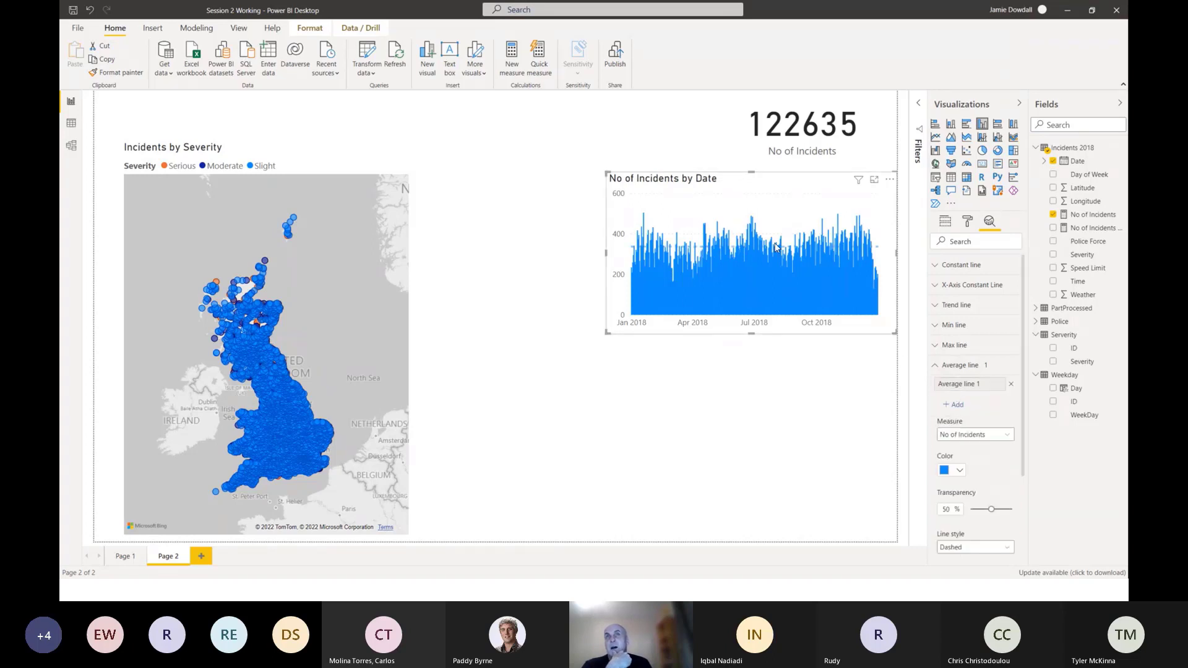
pyautogui.click(960, 471)
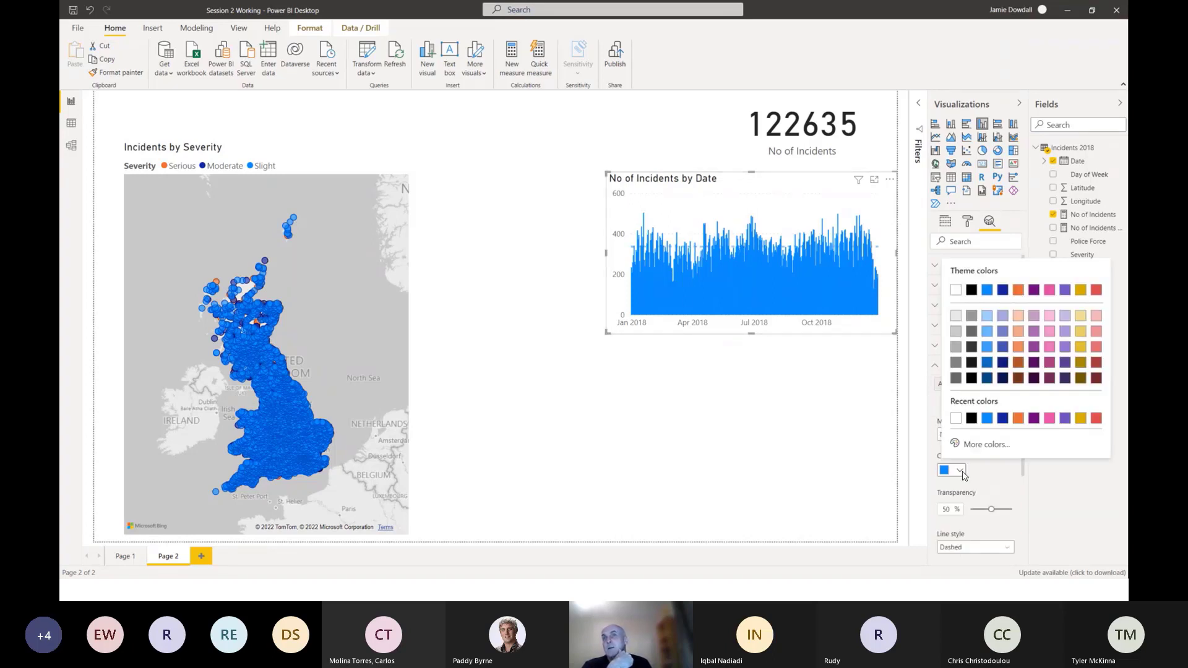
pyautogui.click(972, 420)
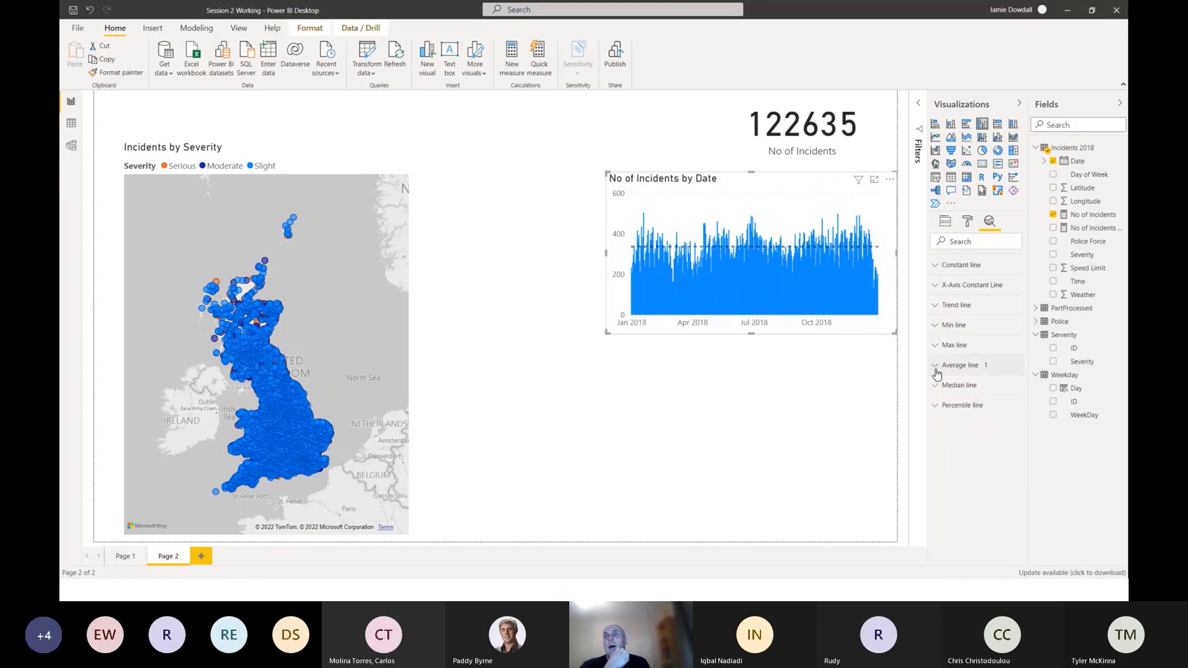
pyautogui.click(936, 347)
pyautogui.click(937, 348)
pyautogui.click(936, 328)
pyautogui.click(936, 327)
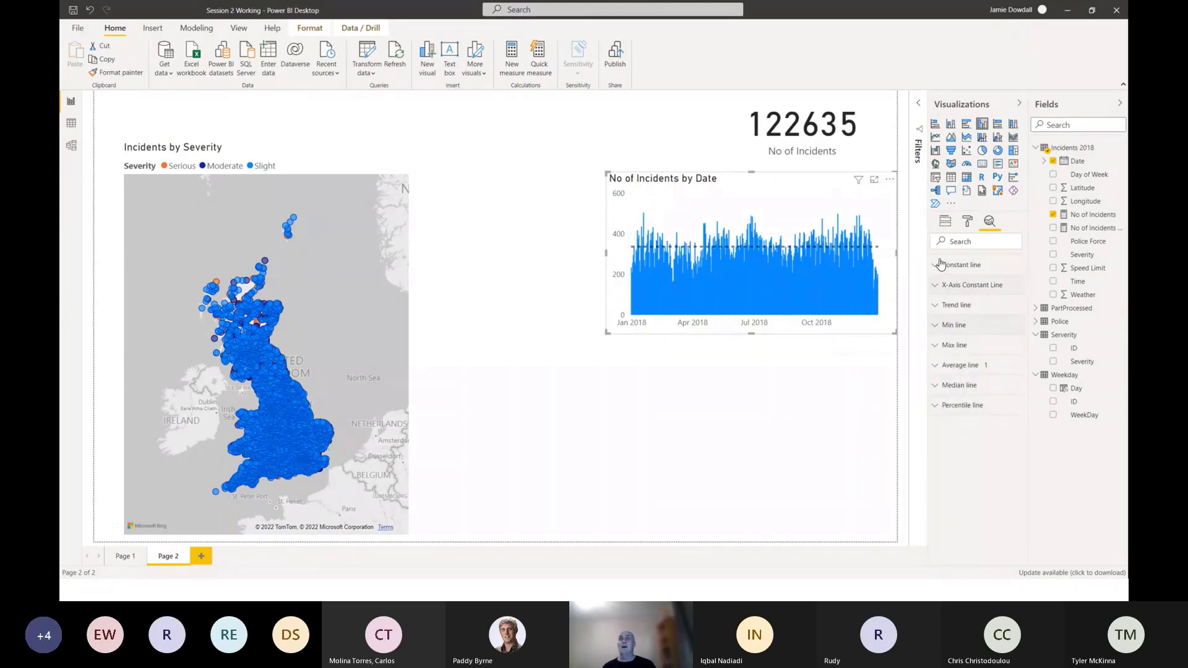
pyautogui.click(945, 222)
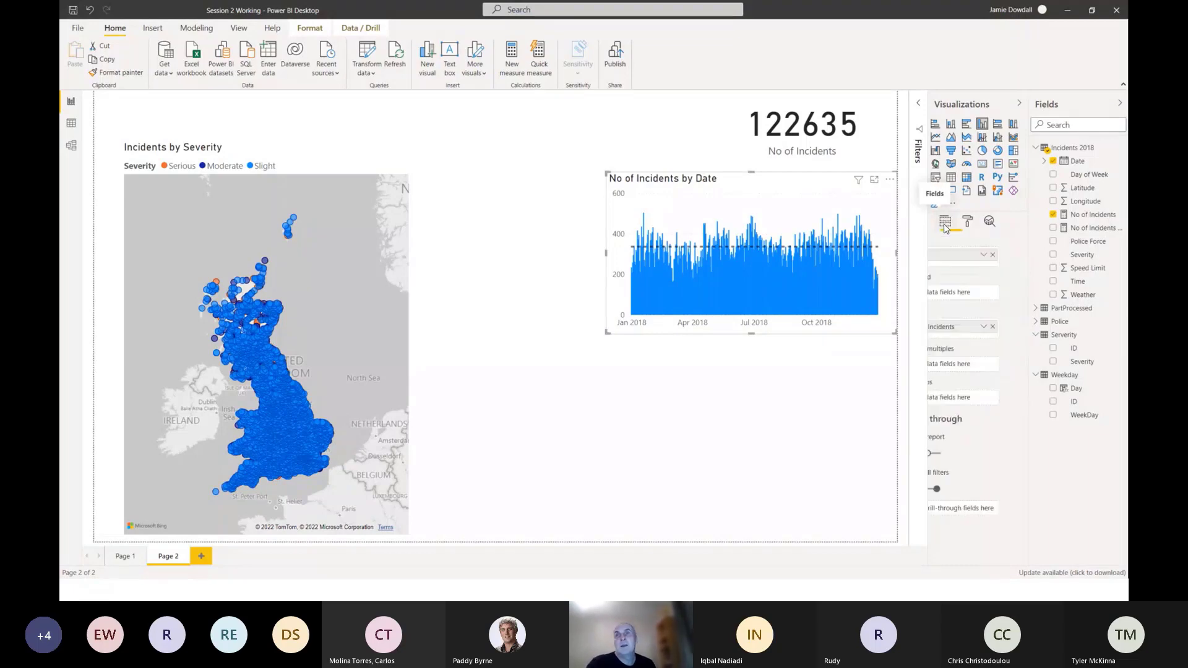
# Add an empty donut chart, make it smaller and place it between the map and the column chart.
pyautogui.click(736, 379)
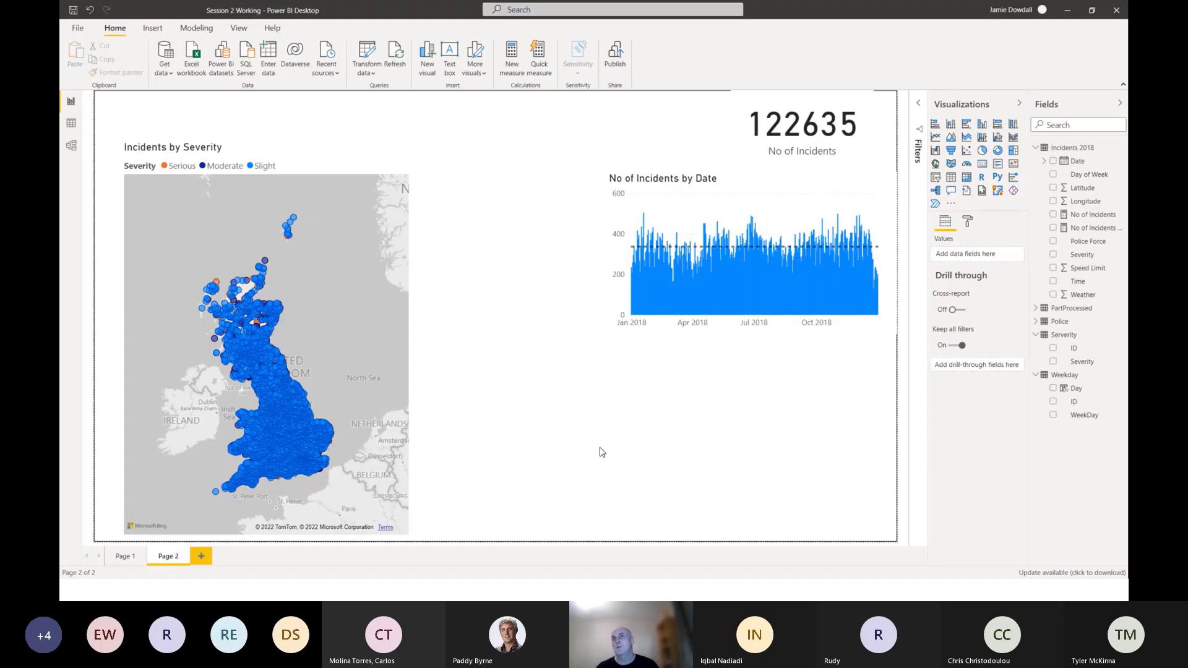
pyautogui.click(998, 151)
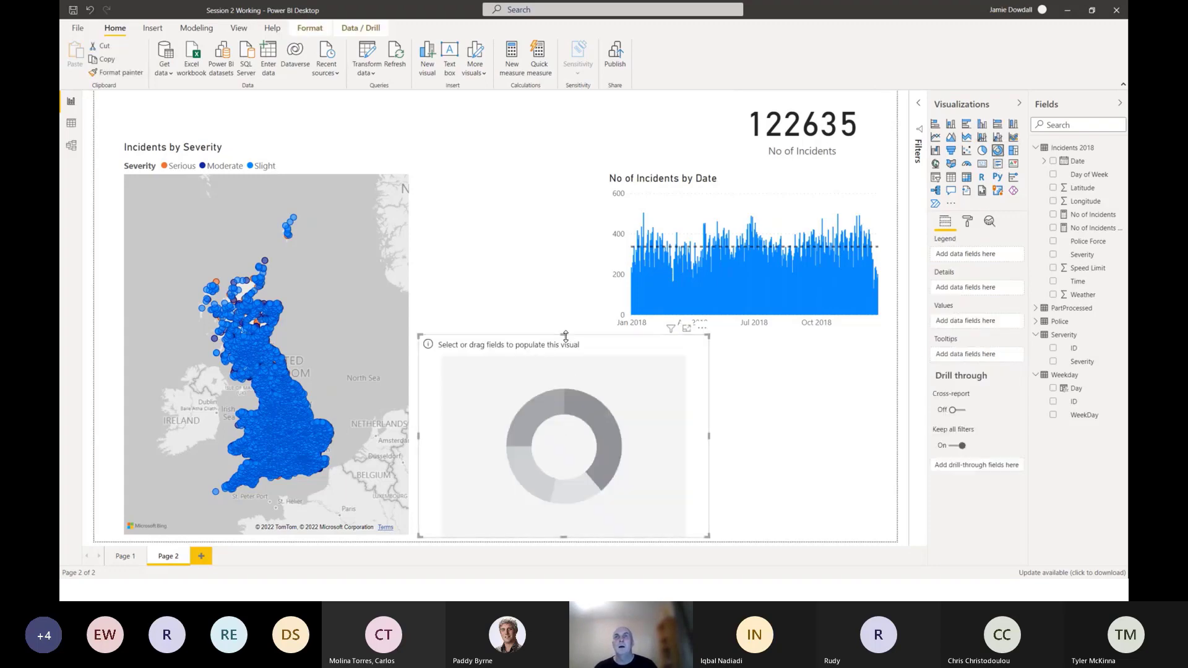
pyautogui.moveTo(565, 336); pyautogui.dragTo(564, 376)
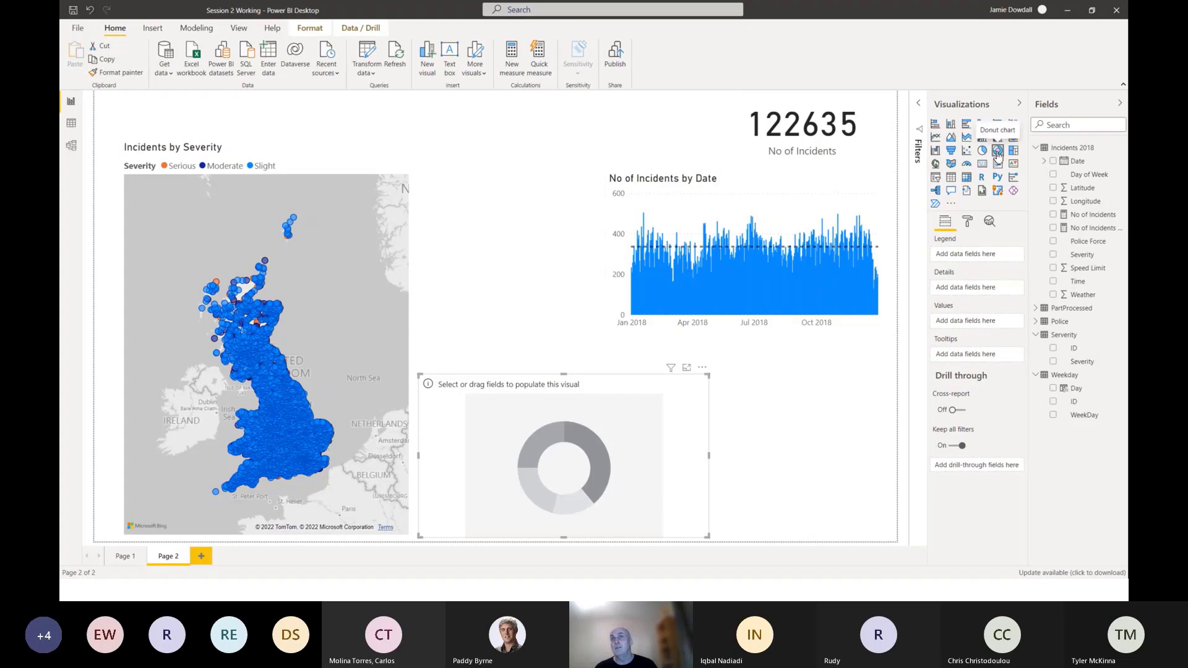
pyautogui.moveTo(709, 455); pyautogui.dragTo(587, 438)
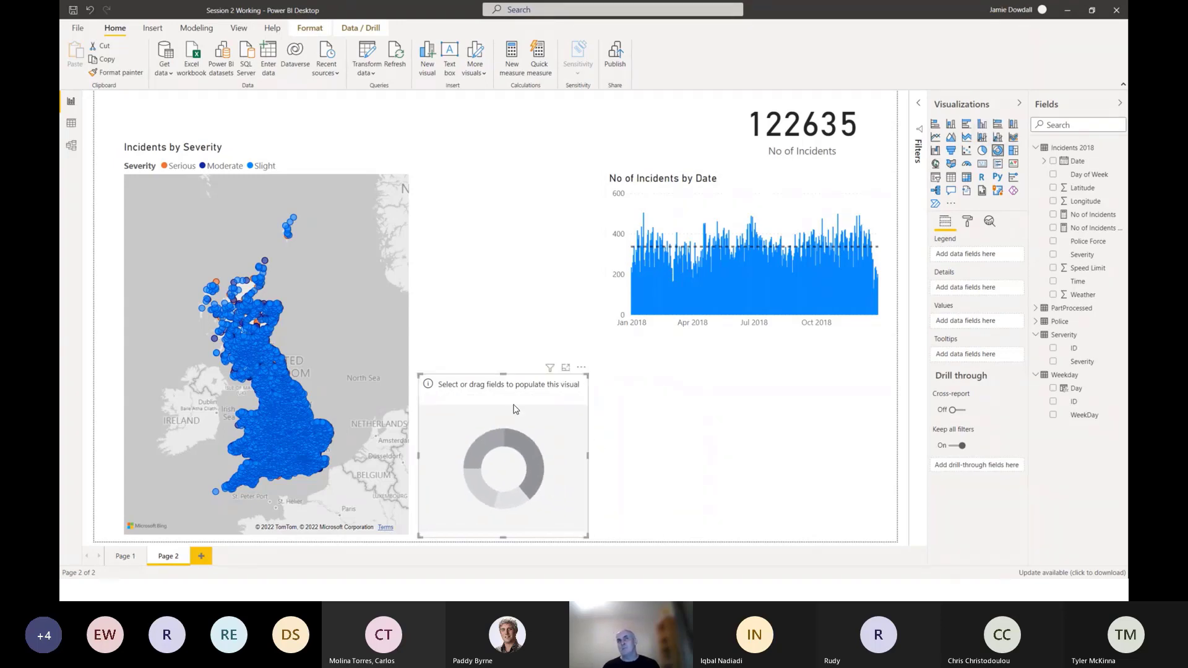
pyautogui.moveTo(520, 394); pyautogui.dragTo(528, 192)
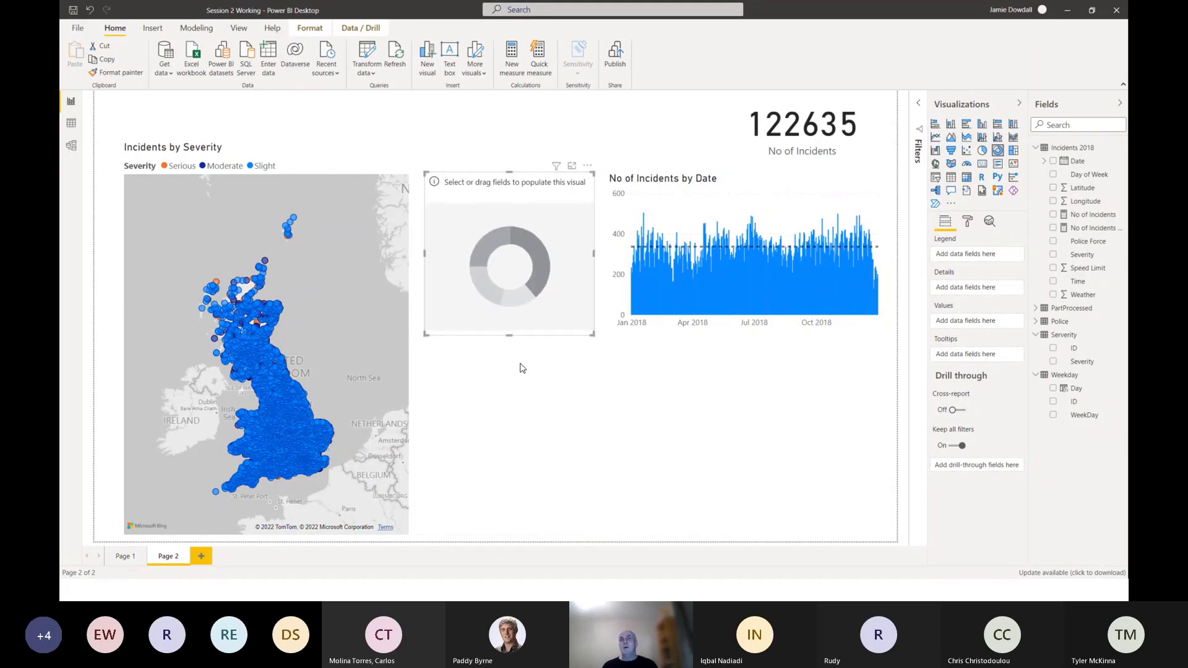
# Switch the empty donut to a table with No of Incidents and WeekDay, and convert it back to a donut chart.
pyautogui.click(951, 177)
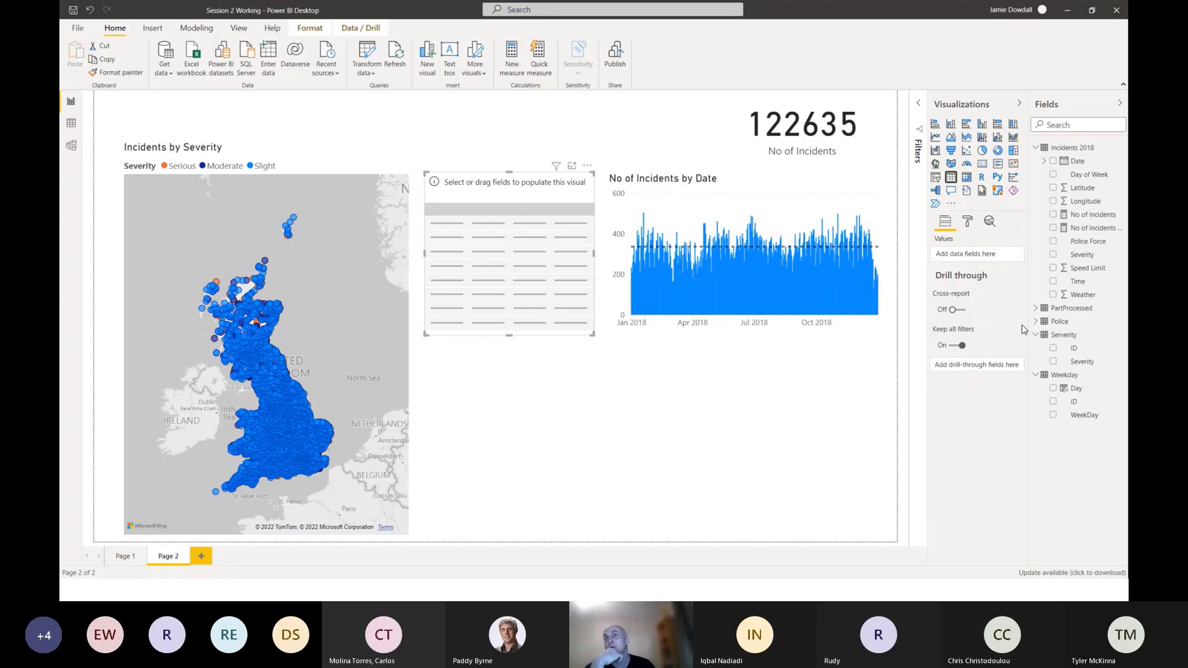
pyautogui.moveTo(1074, 229); pyautogui.dragTo(538, 244)
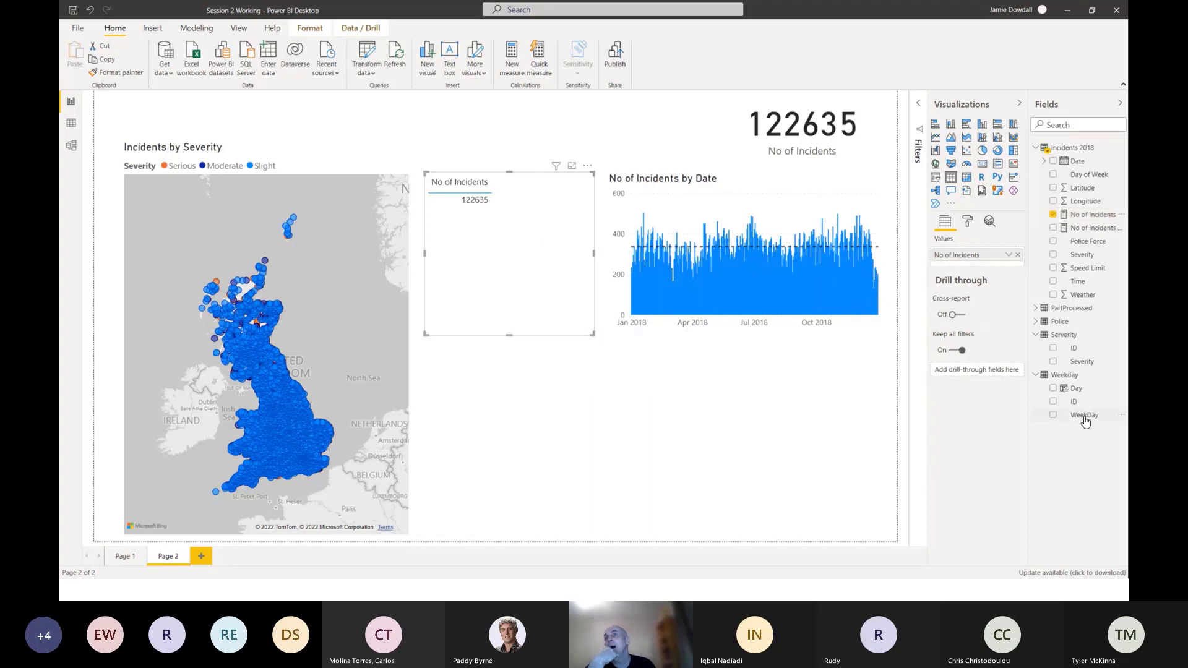
pyautogui.moveTo(1082, 426); pyautogui.dragTo(459, 202)
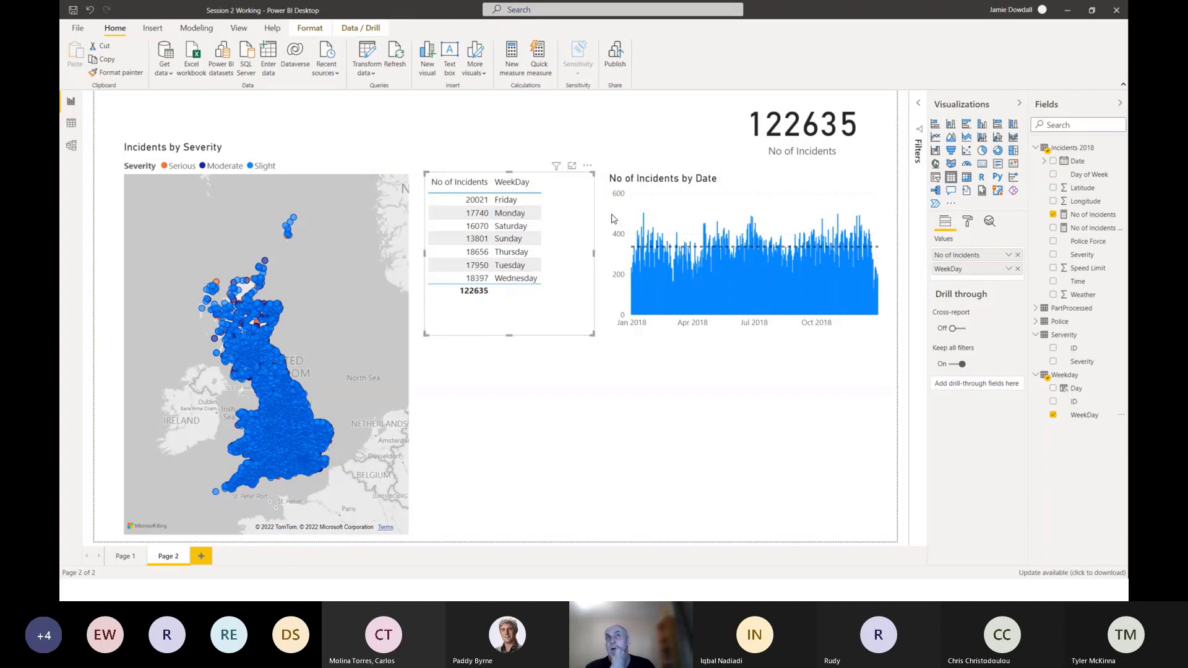
pyautogui.click(999, 154)
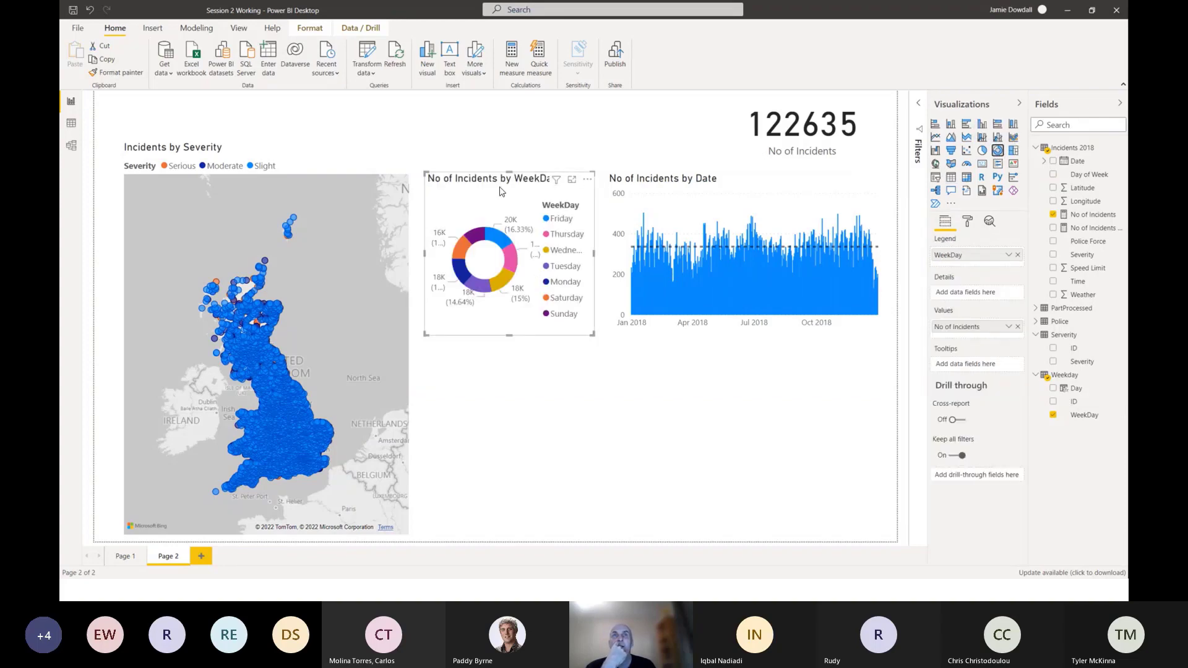
# Move the No of Incidents by WeekDay donut chart into the empty area beside the map's lower half and enlarge it.
pyautogui.moveTo(506, 197); pyautogui.dragTo(517, 383)
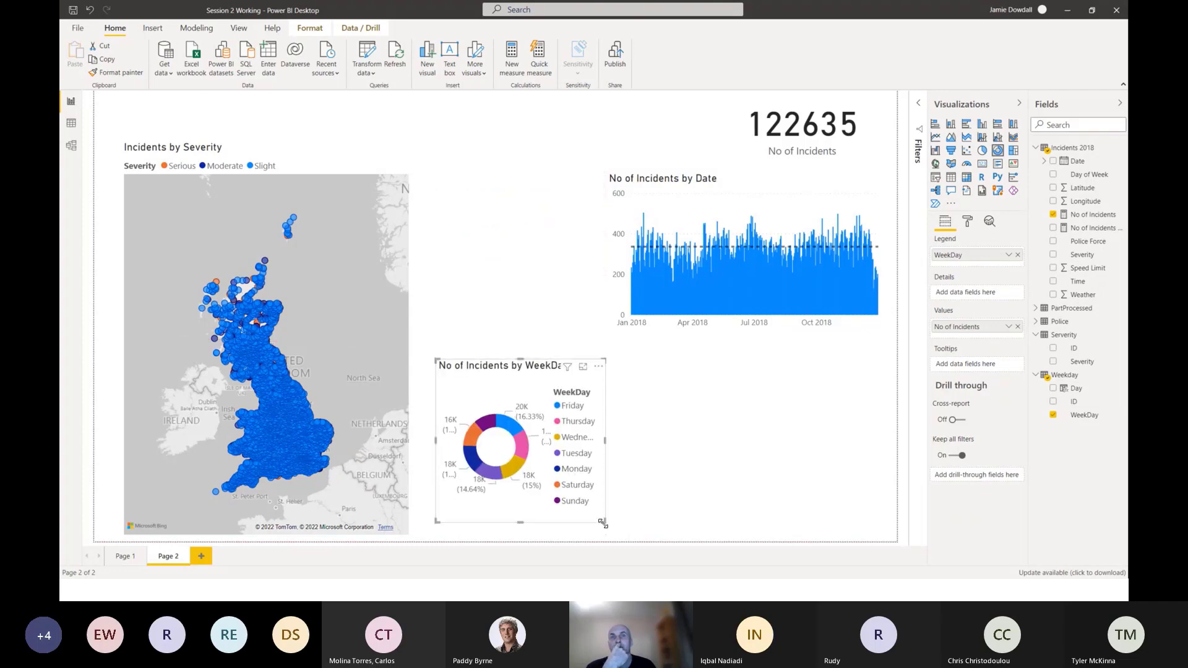
pyautogui.moveTo(605, 522); pyautogui.dragTo(642, 529)
pyautogui.moveTo(529, 375); pyautogui.dragTo(511, 350)
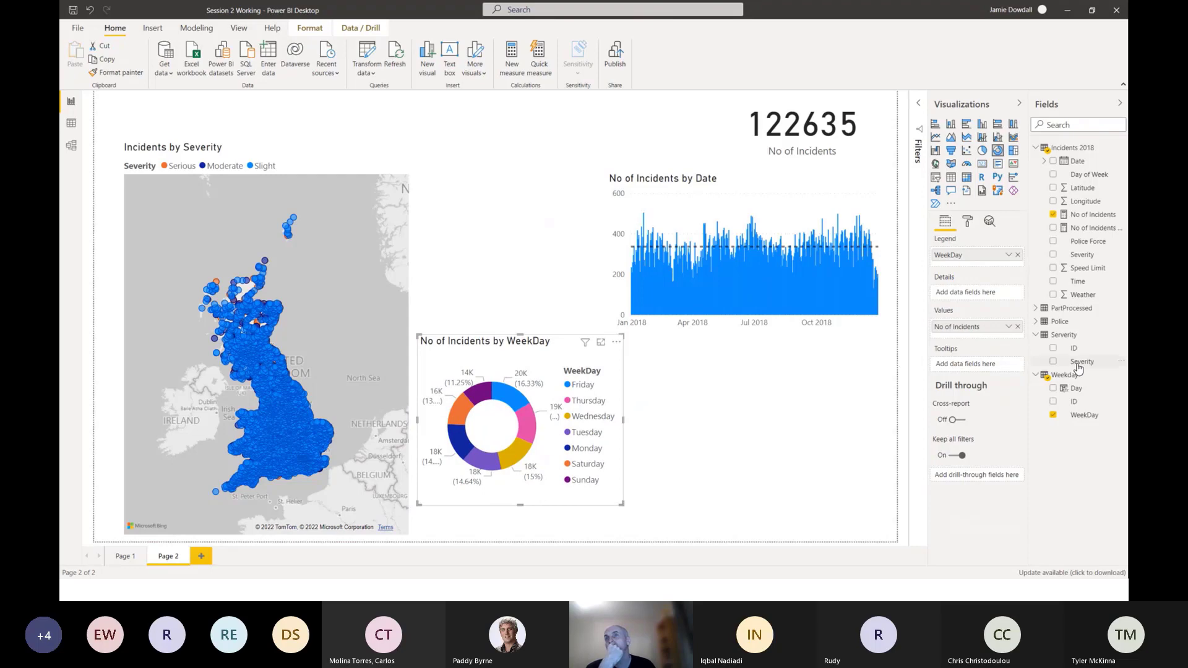
# Replace WeekDay with Severity as the donut's legend field, and fit the chart between the map and the column chart.
pyautogui.moveTo(1080, 367); pyautogui.dragTo(970, 260)
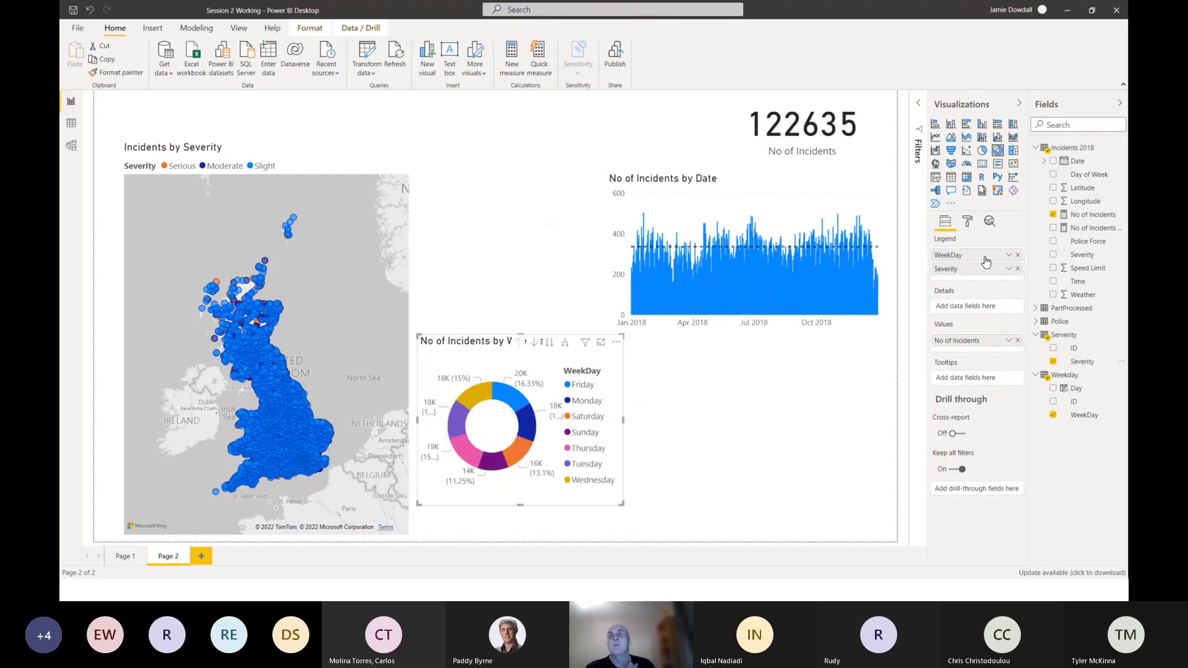
pyautogui.click(1018, 256)
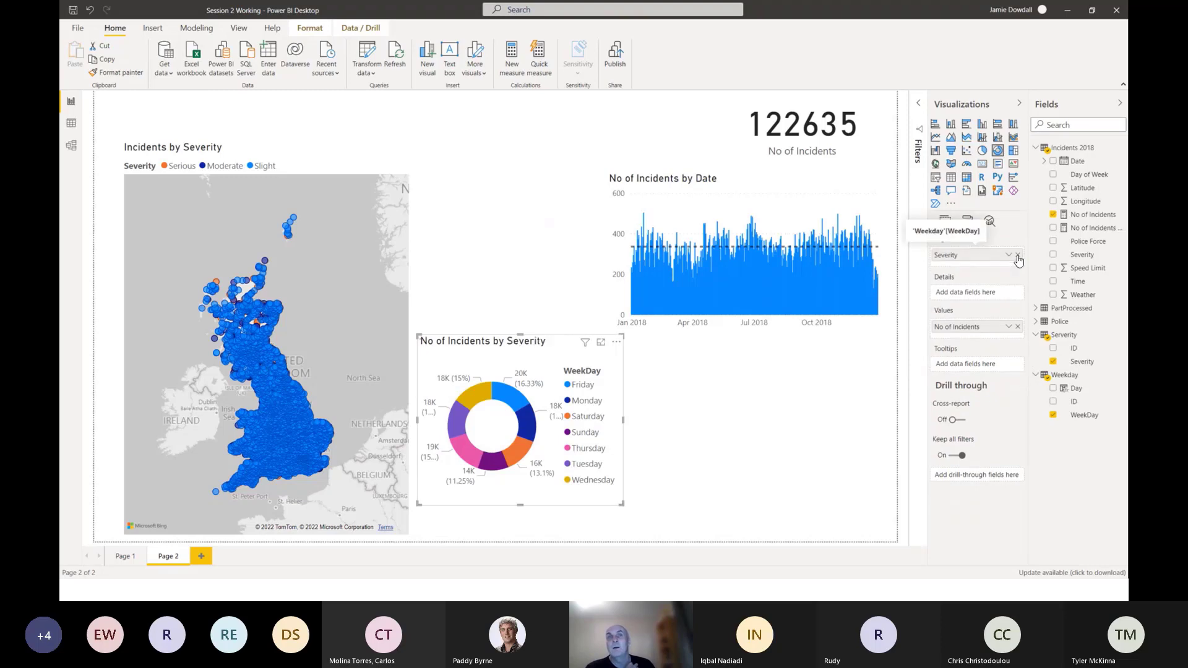
pyautogui.moveTo(552, 347); pyautogui.dragTo(543, 187)
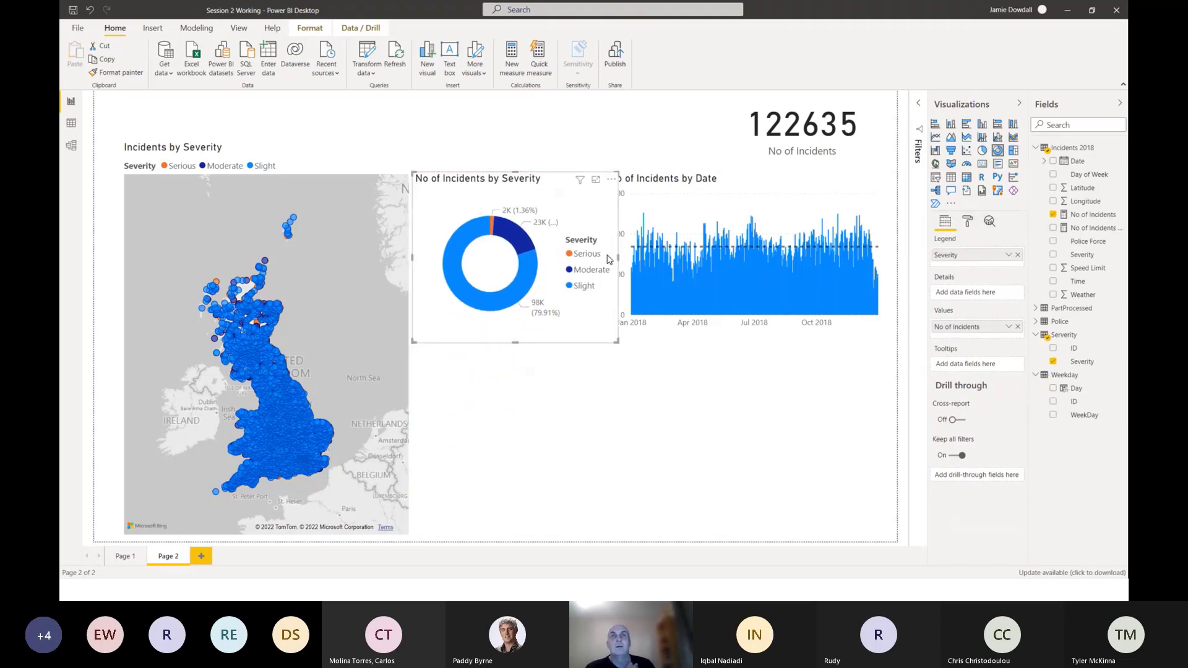
pyautogui.moveTo(612, 262); pyautogui.dragTo(593, 263)
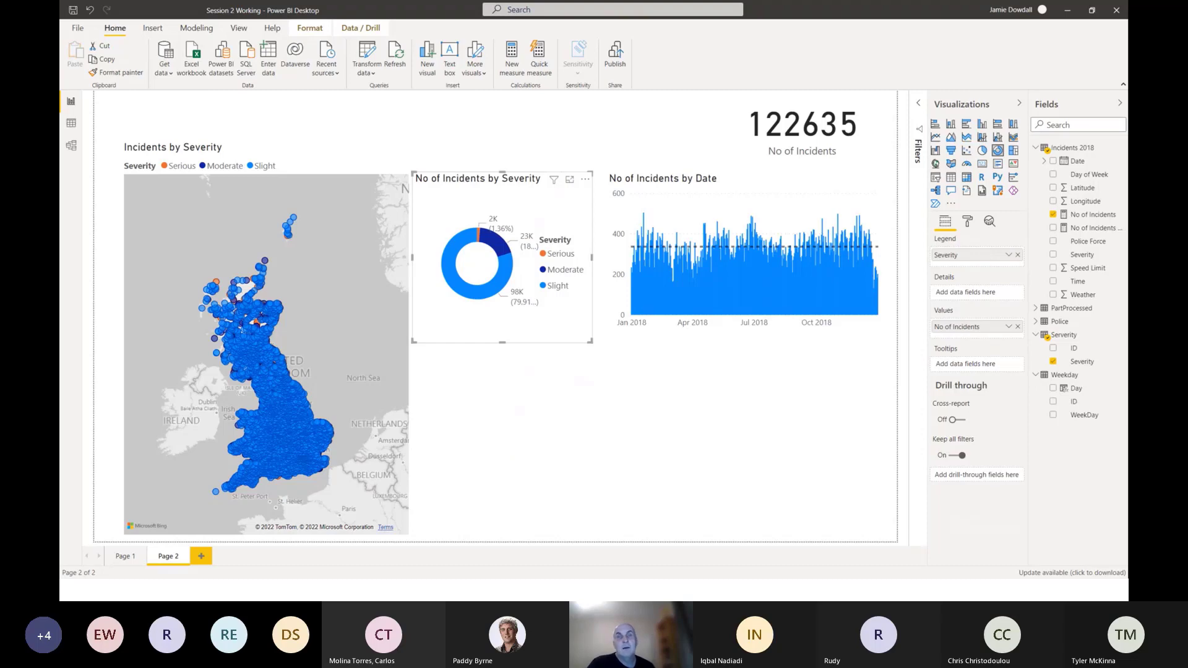
# Try the No of Incidents by Severity visual as a pie chart and switch it back to a donut.
pyautogui.click(983, 155)
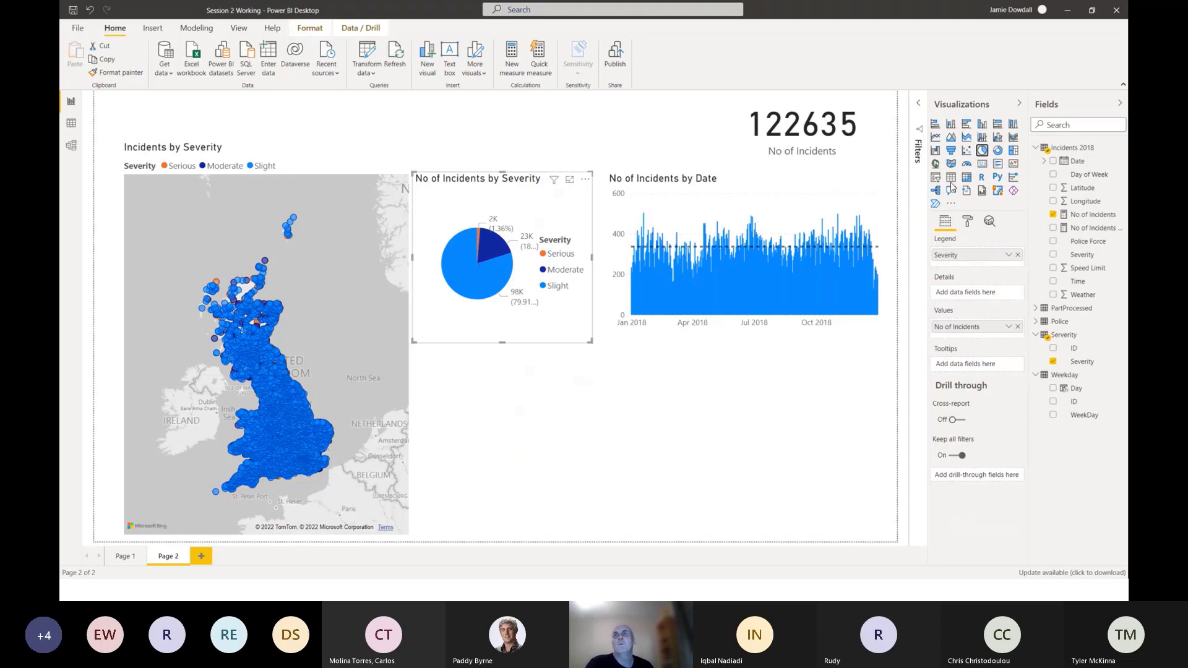
pyautogui.click(998, 150)
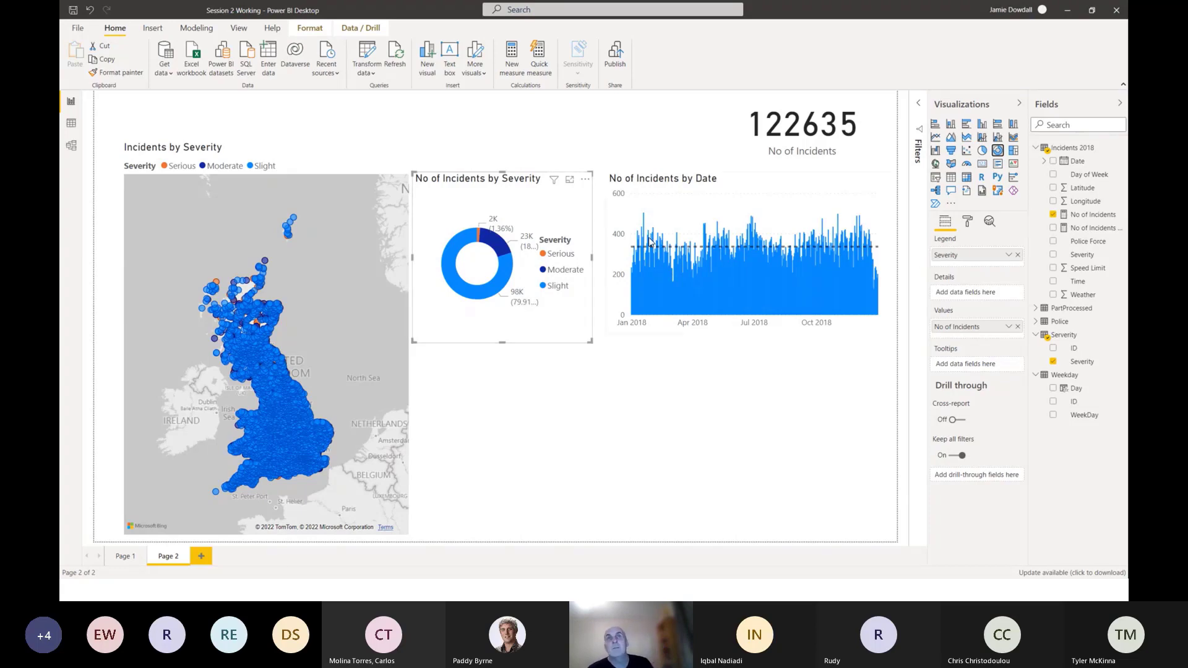
# Set the legend position of the severity donut chart to Bottom.
pyautogui.click(966, 223)
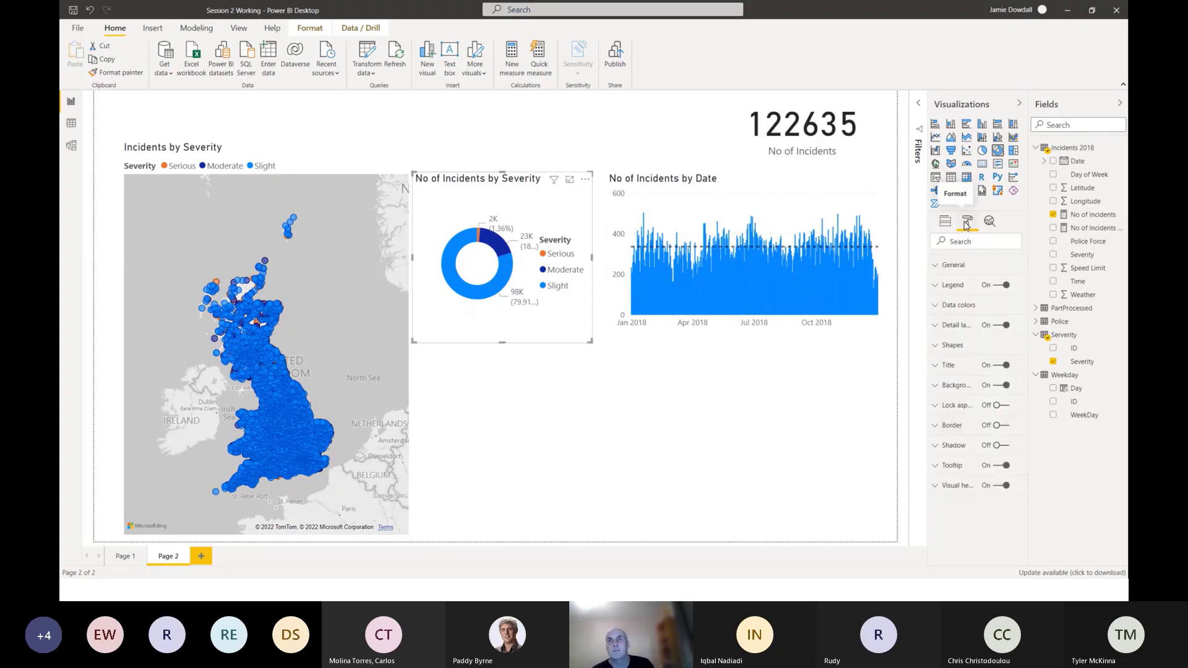
pyautogui.click(938, 288)
pyautogui.click(964, 321)
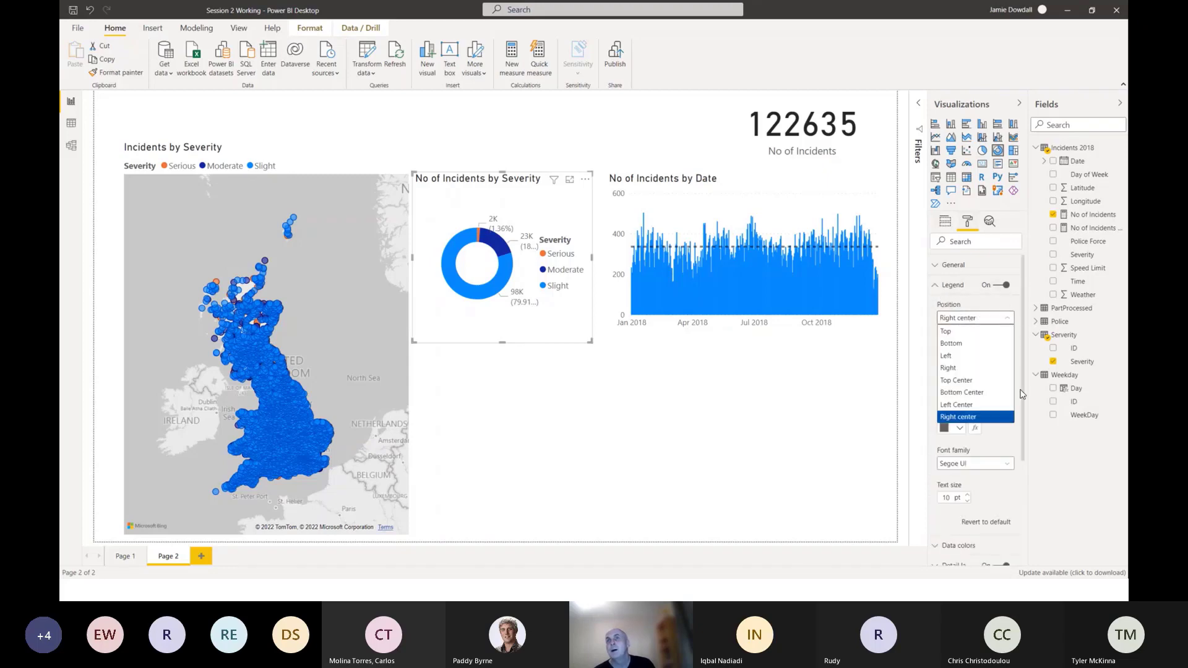
pyautogui.click(960, 345)
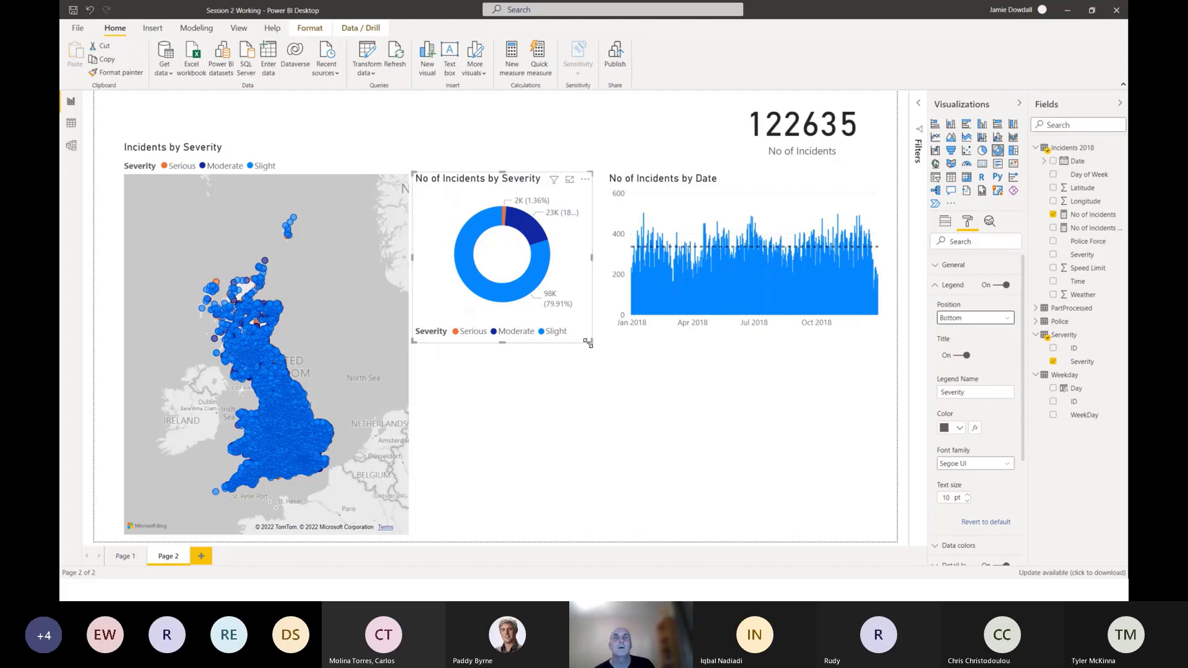
# Resize the severity donut chart to fit the gap between map and column chart, and extend its upper edge upward.
pyautogui.moveTo(589, 343); pyautogui.dragTo(596, 327)
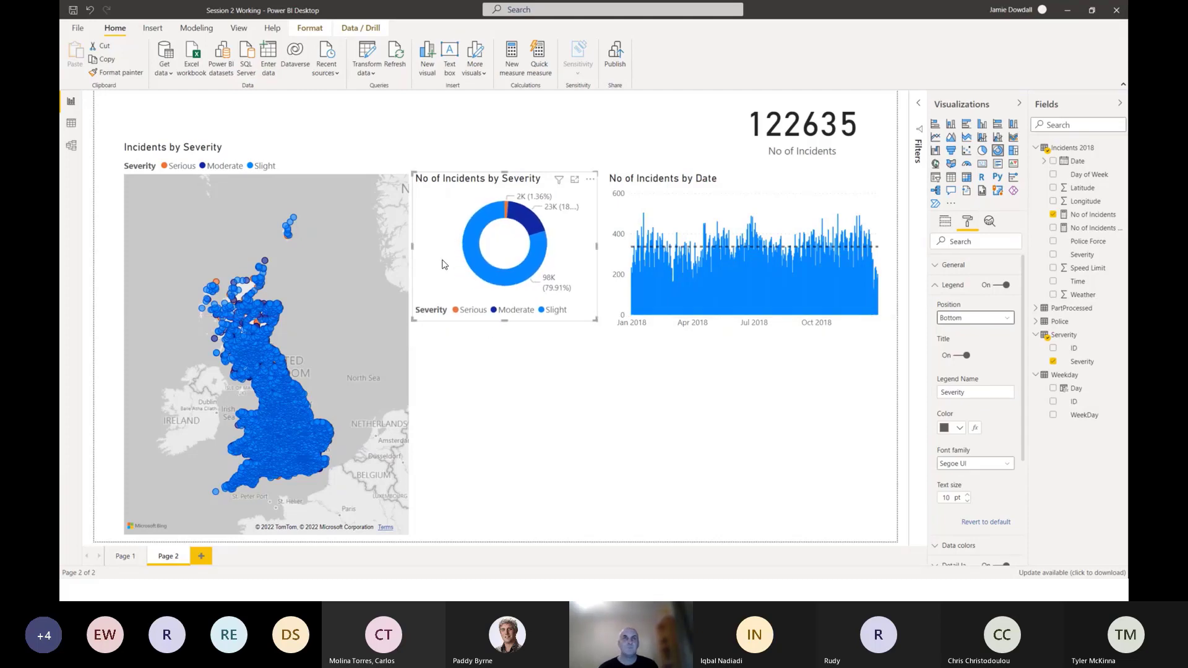
pyautogui.moveTo(478, 179); pyautogui.dragTo(478, 184)
pyautogui.moveTo(412, 249); pyautogui.dragTo(417, 251)
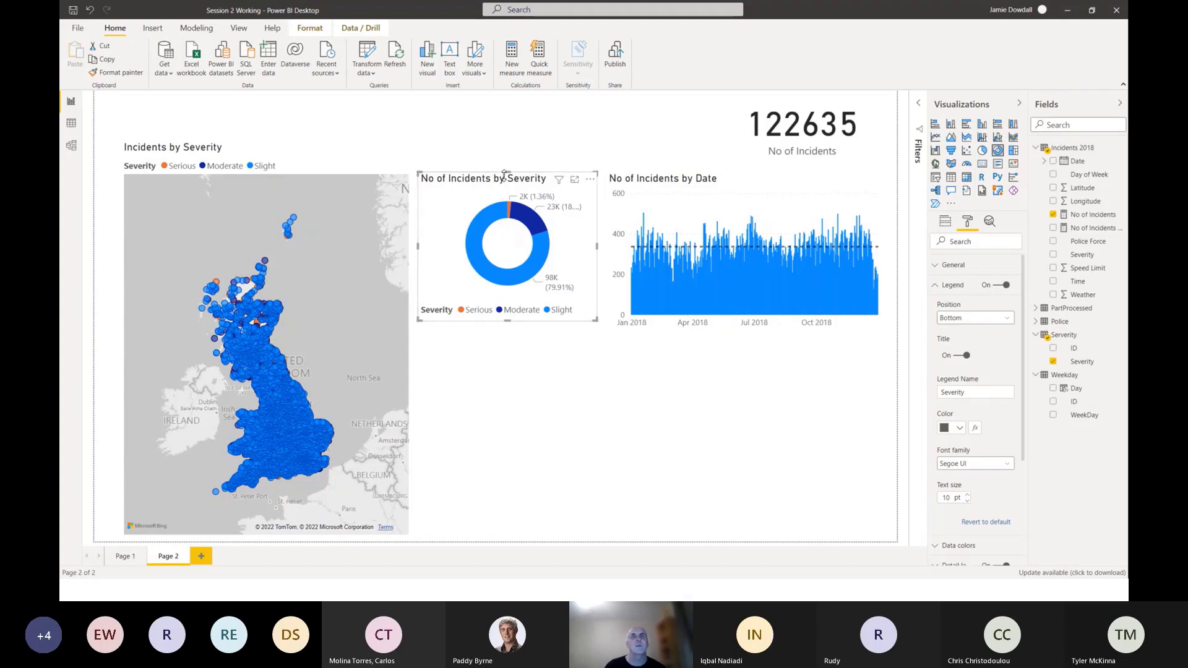
pyautogui.moveTo(508, 171); pyautogui.dragTo(508, 152)
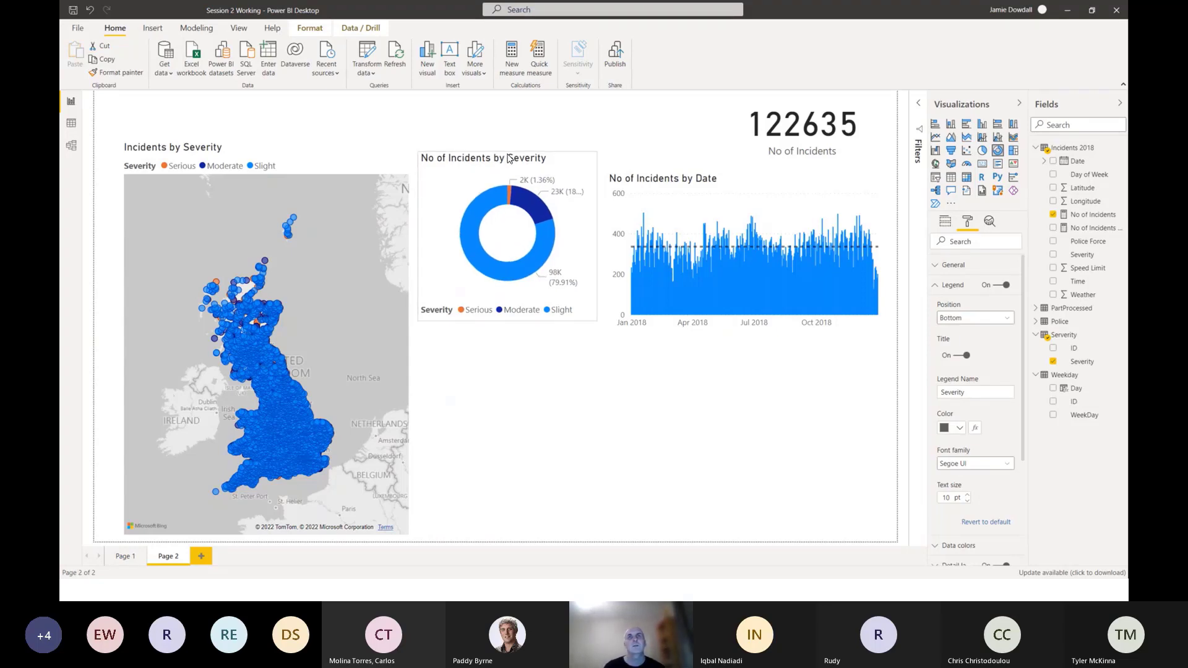
# Extend the column chart slightly upward and lower the donut chart so their upper edges align.
pyautogui.click(688, 178)
pyautogui.moveTo(752, 173)
pyautogui.mouseDown()
pyautogui.moveTo(751, 152)
pyautogui.moveTo(752, 162)
pyautogui.mouseUp()
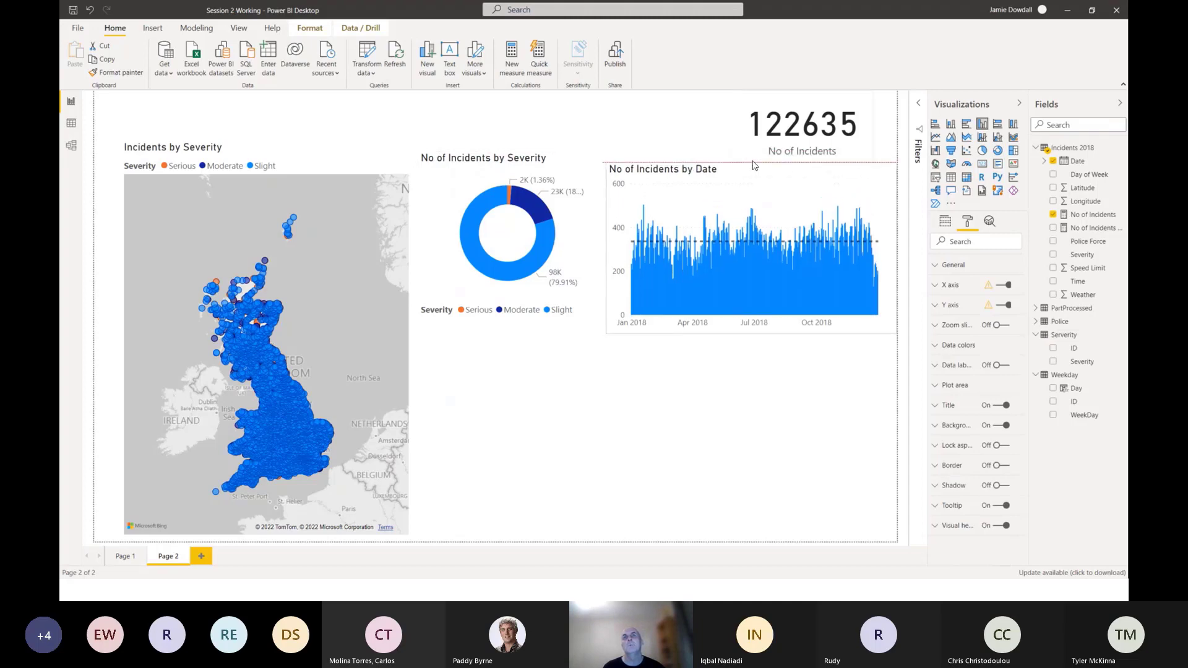
pyautogui.click(497, 321)
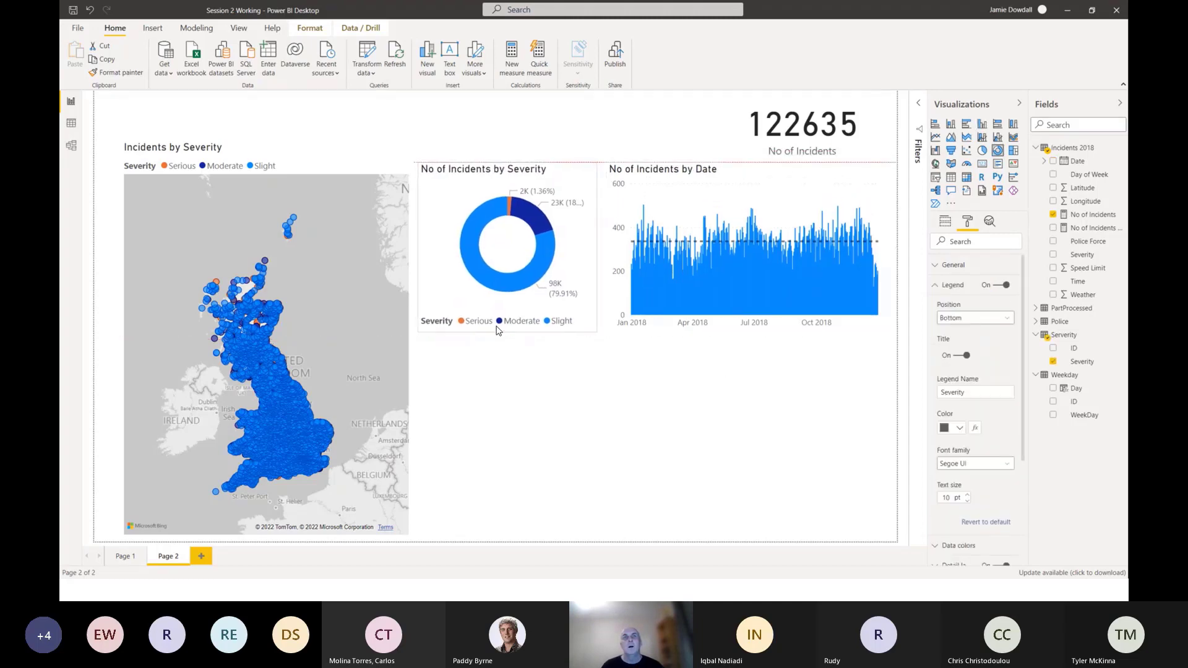
pyautogui.click(569, 424)
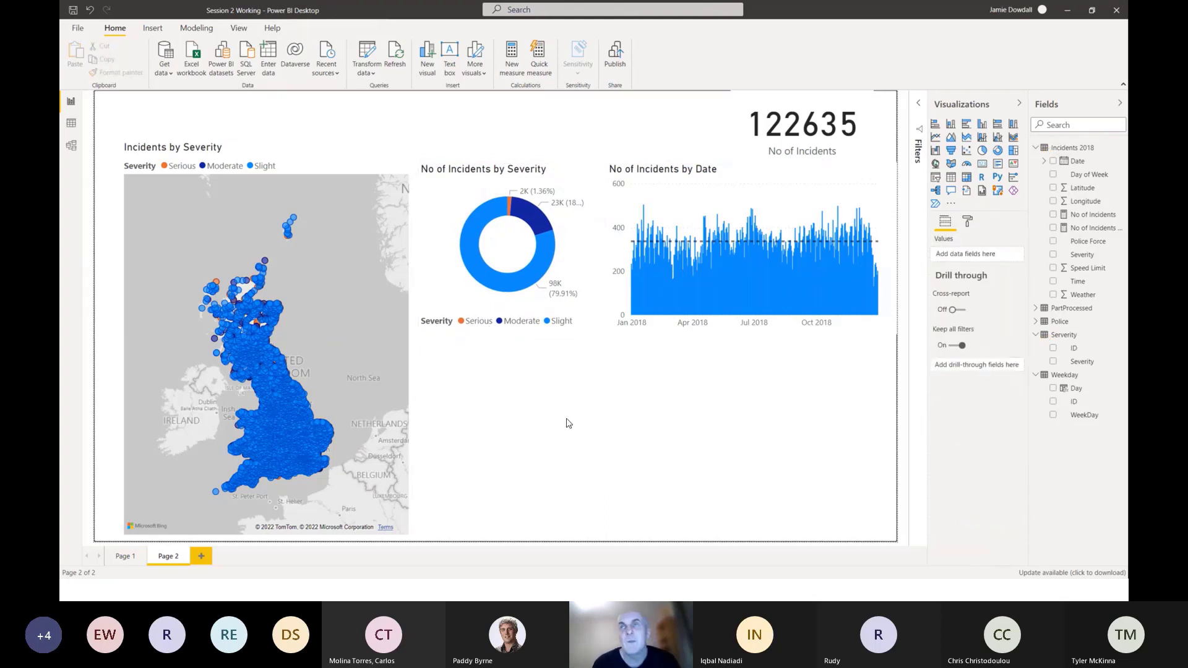
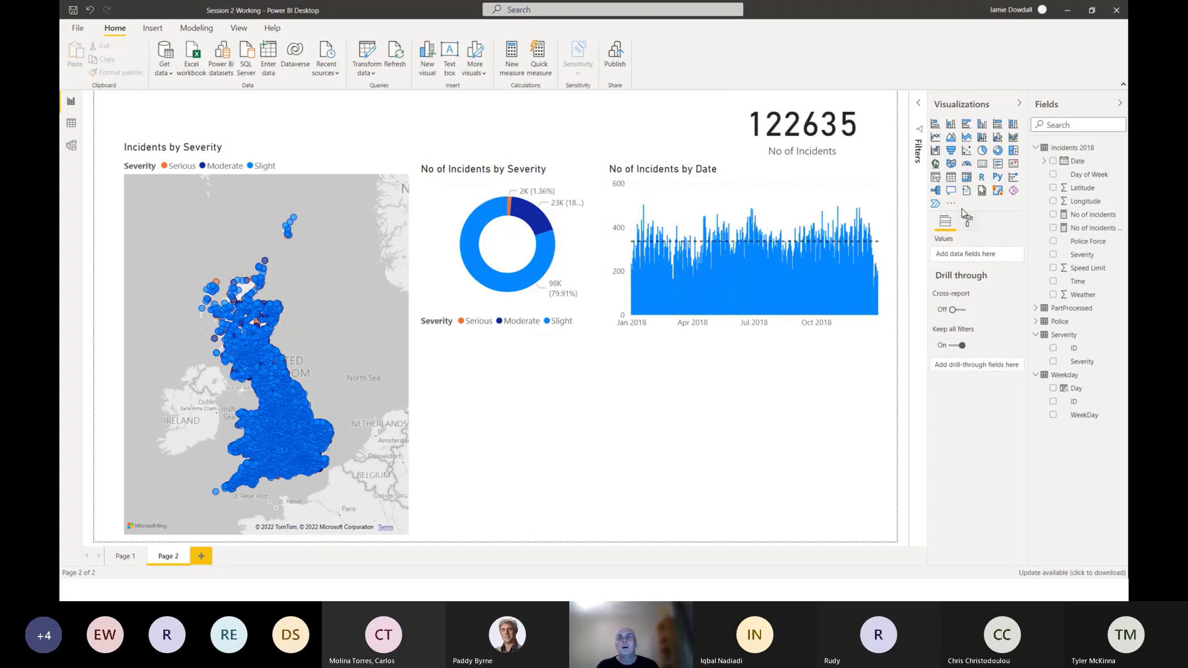
# Add a matrix visual beneath the incidents-by-date column chart and widen it to roughly the chart's width.
pyautogui.click(967, 177)
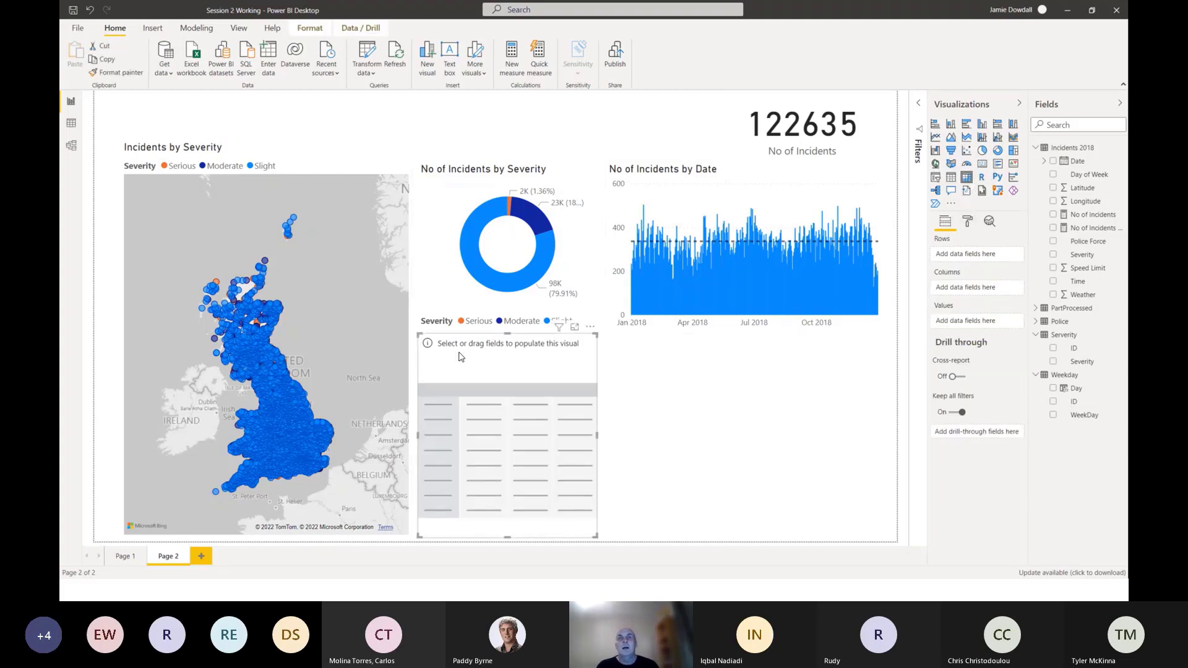
pyautogui.moveTo(460, 357); pyautogui.dragTo(753, 358)
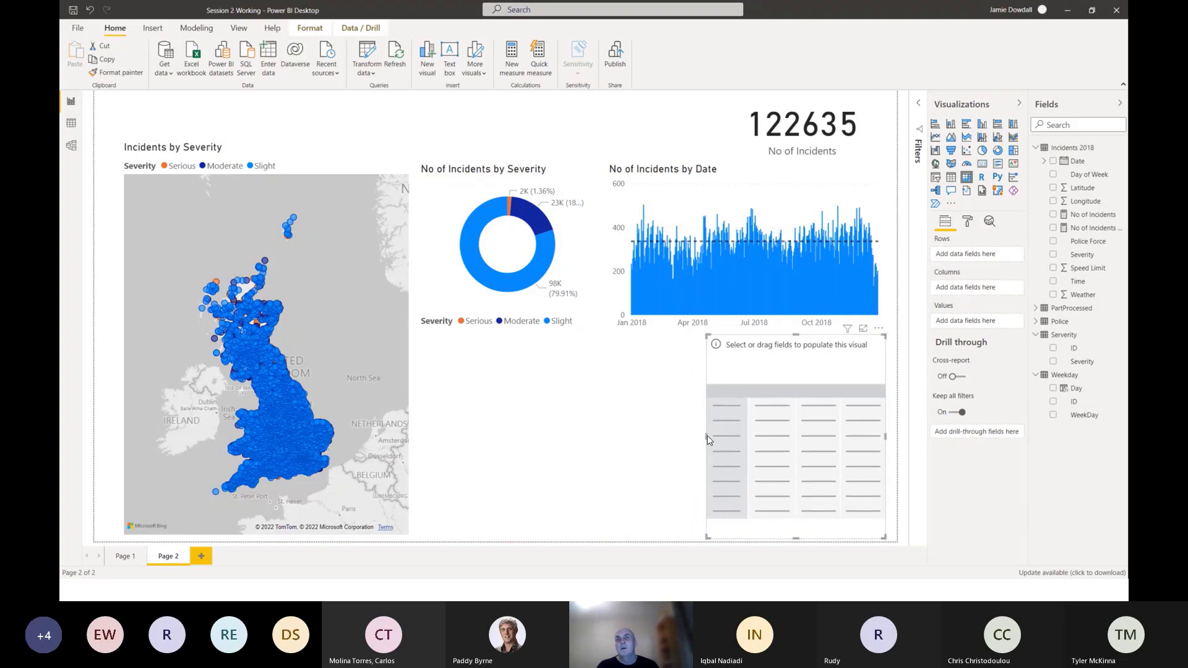
pyautogui.moveTo(706, 437); pyautogui.dragTo(631, 437)
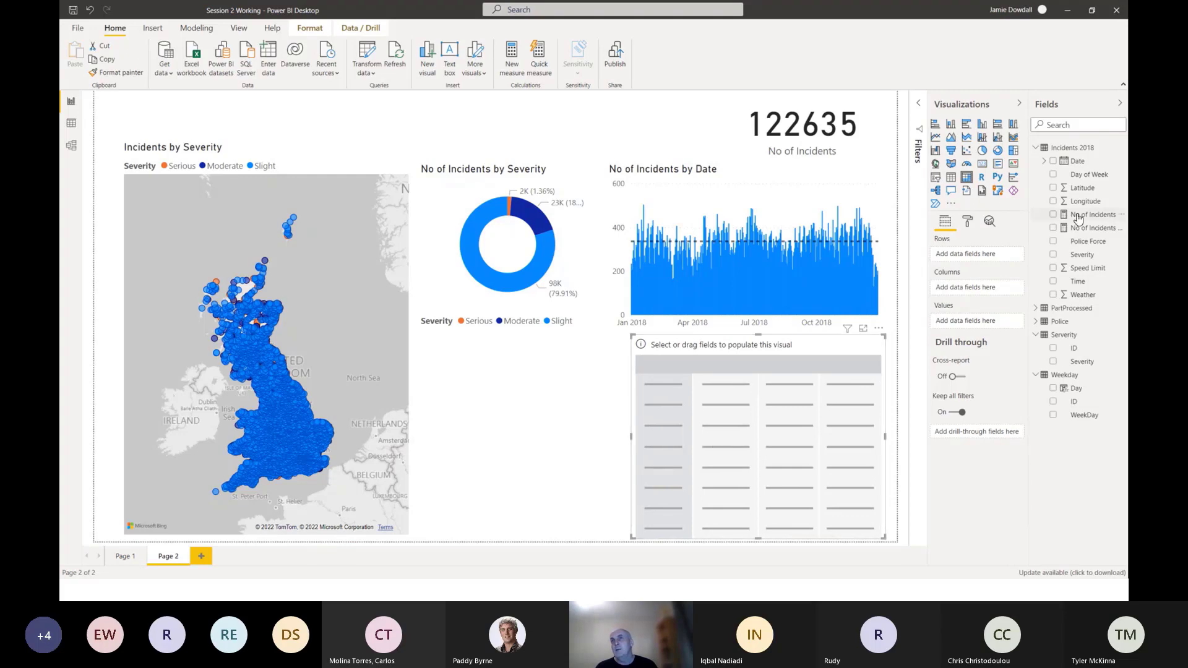
# Fill the matrix with No of Incidents as values and Police Force from the Police table as rows.
pyautogui.moveTo(1077, 217); pyautogui.dragTo(973, 316)
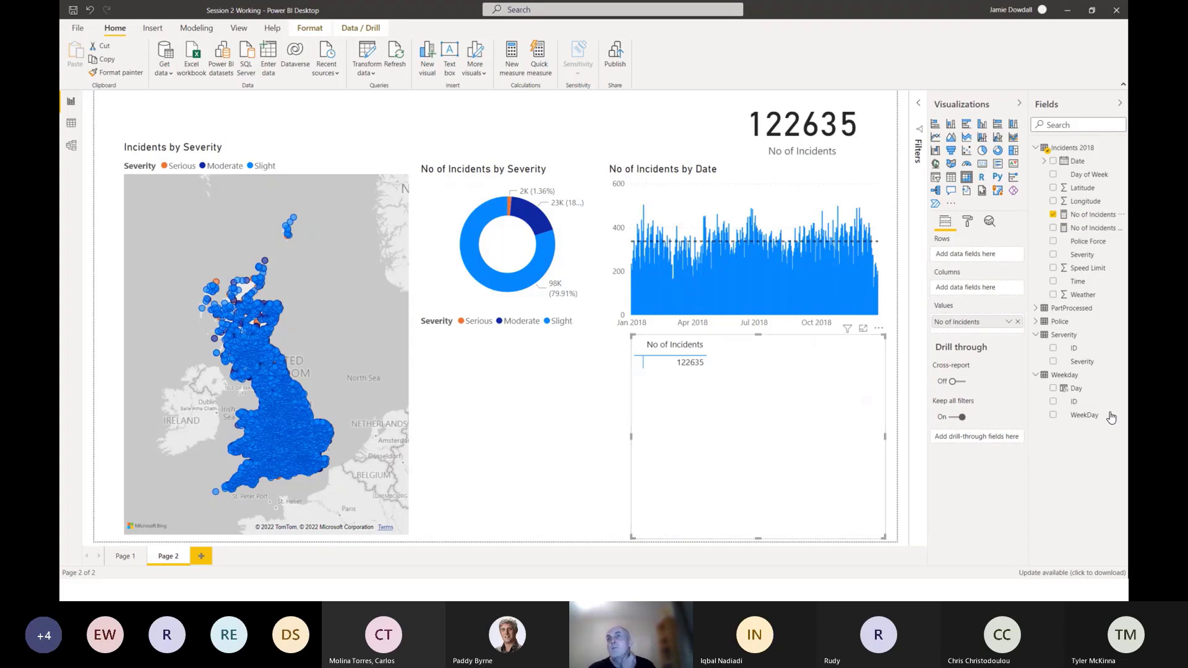
pyautogui.click(1036, 321)
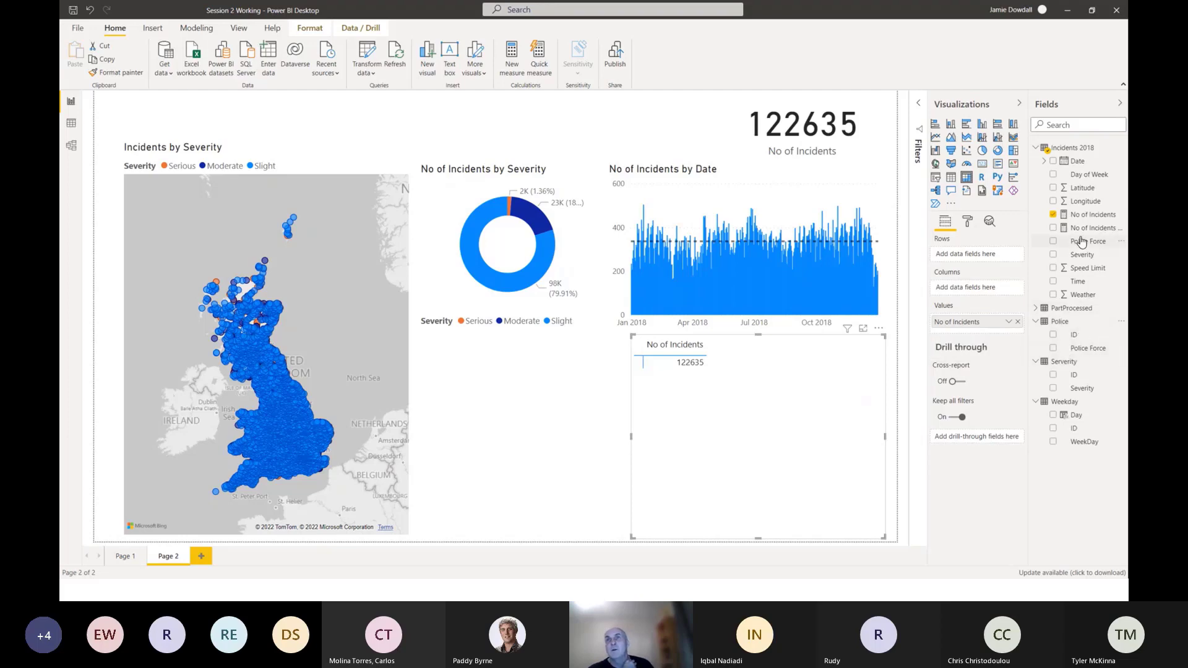
pyautogui.moveTo(1082, 241); pyautogui.dragTo(667, 359)
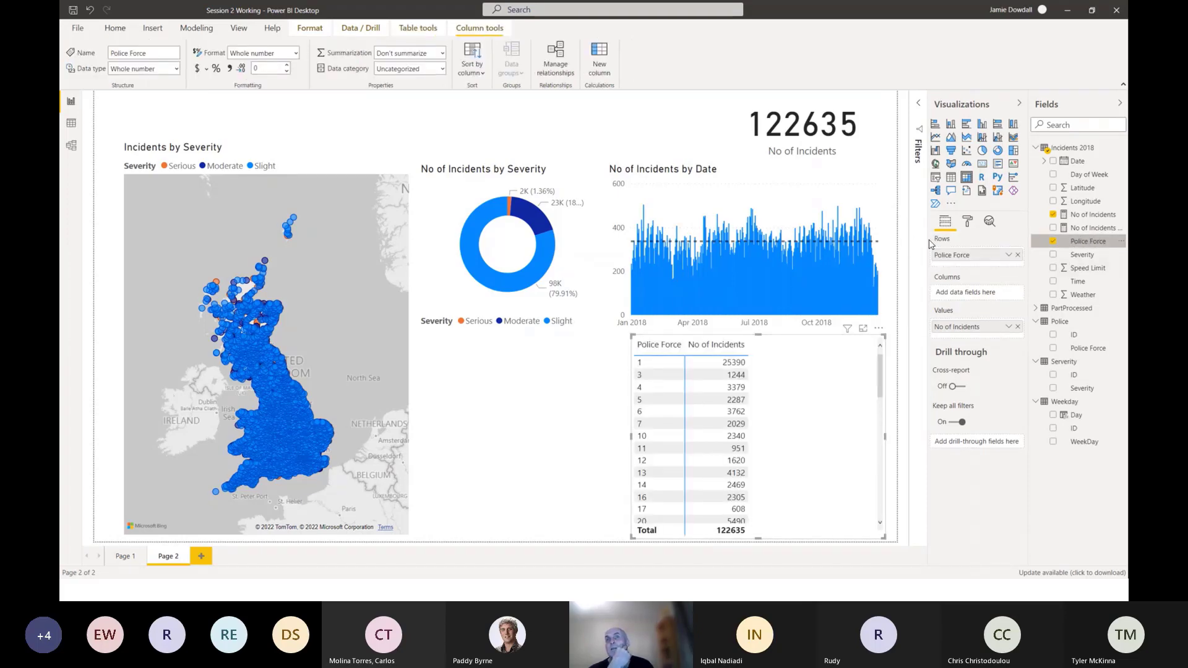
pyautogui.click(1017, 255)
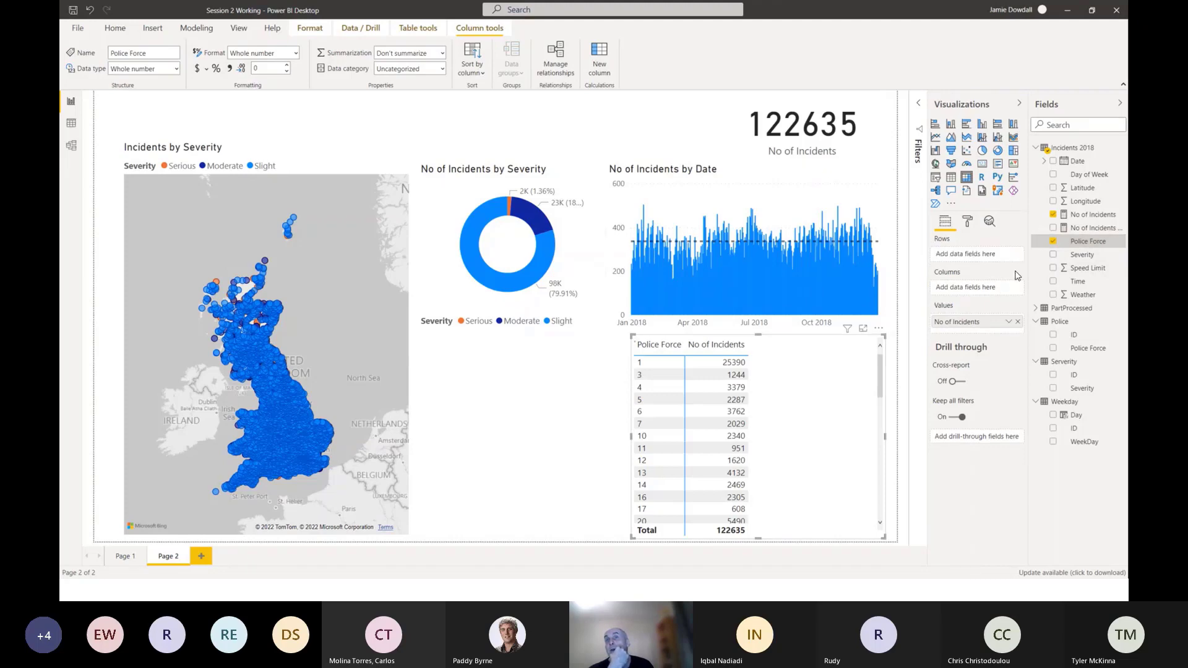
pyautogui.moveTo(1086, 350); pyautogui.dragTo(663, 368)
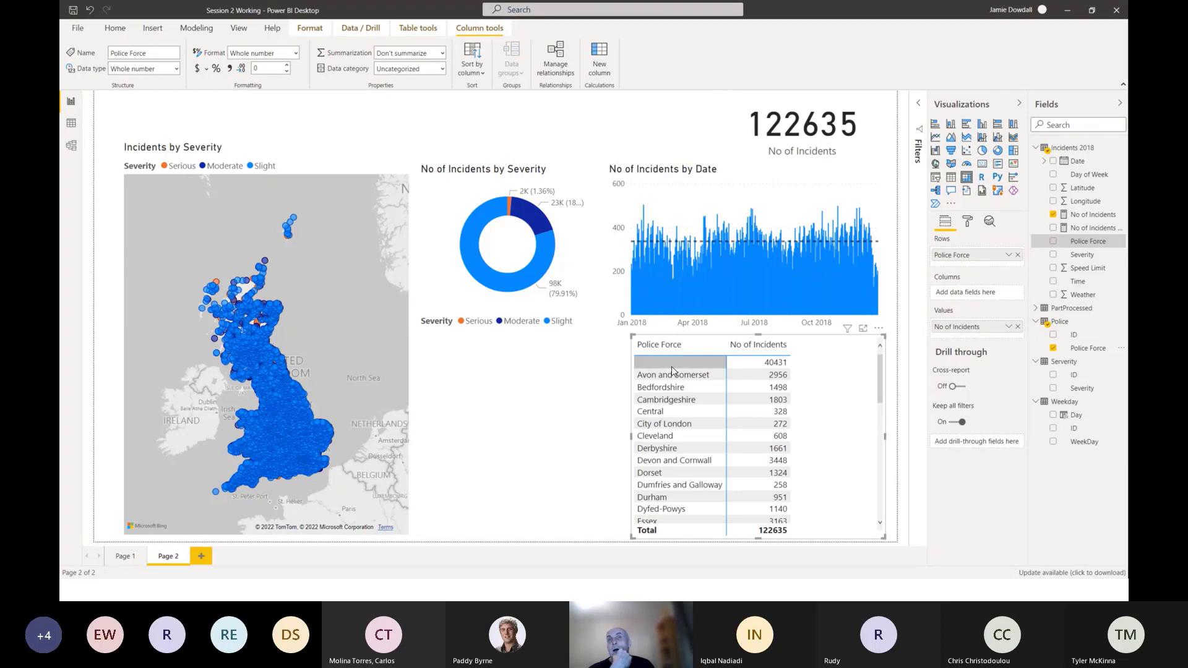
# Cross-filter the report by the matrix's blank police force row, inspect the other visuals, and clear the selection.
pyautogui.scroll(-2, 682, 378)
pyautogui.scroll(3, 682, 378)
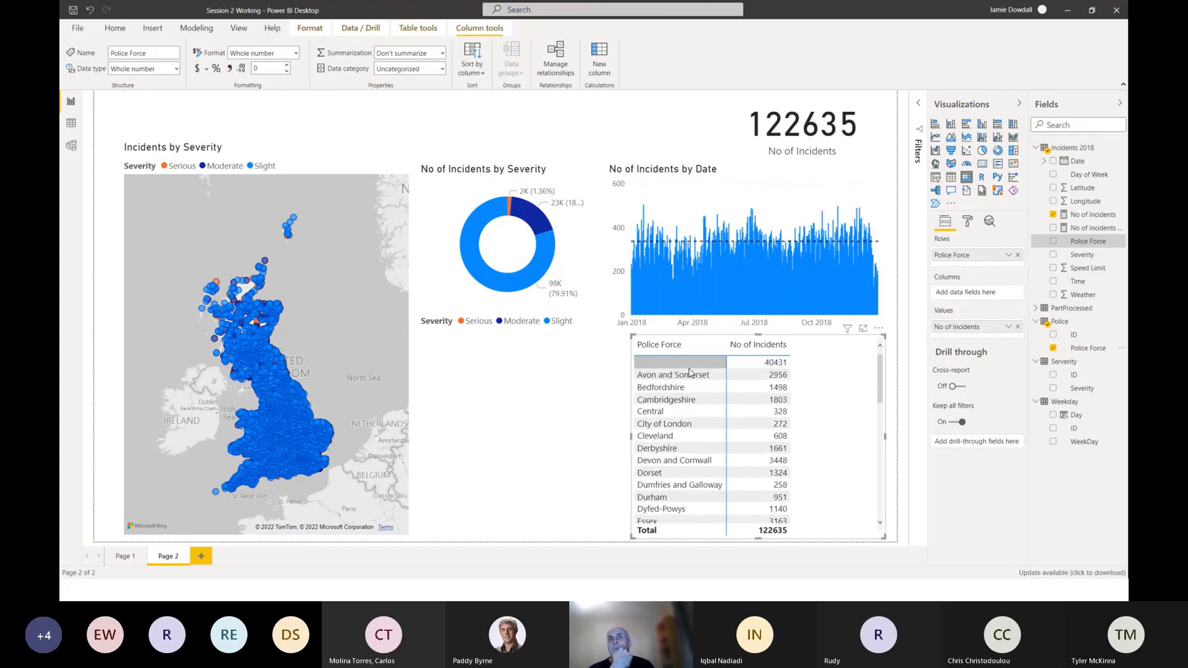
pyautogui.click(698, 363)
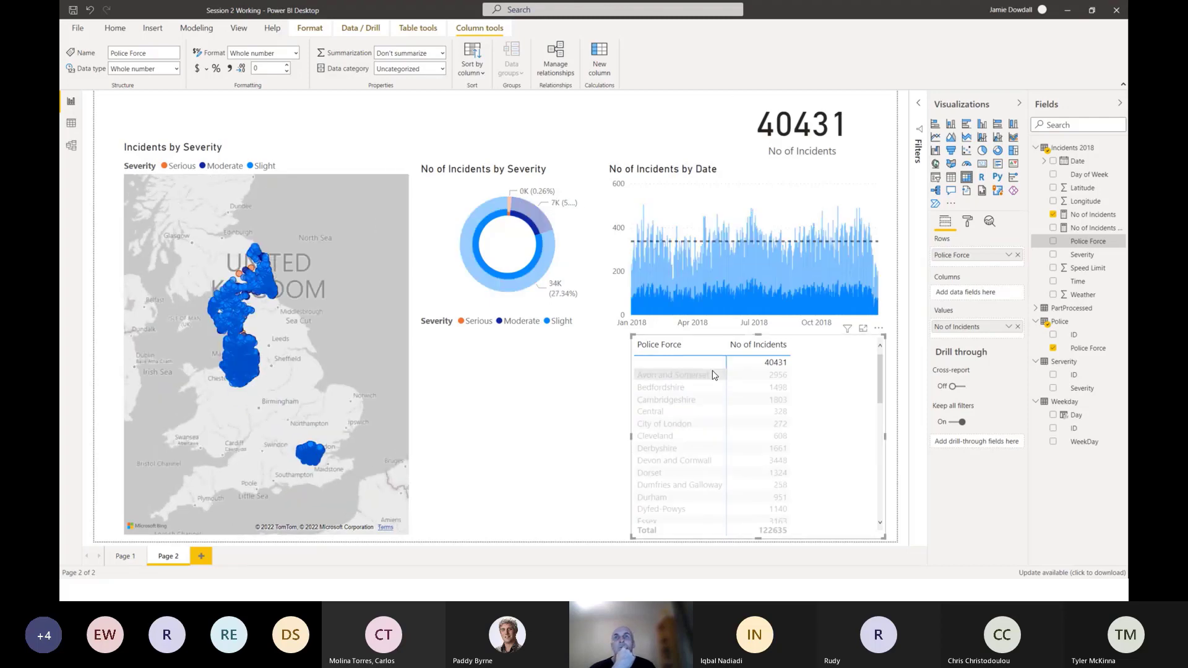
pyautogui.click(702, 366)
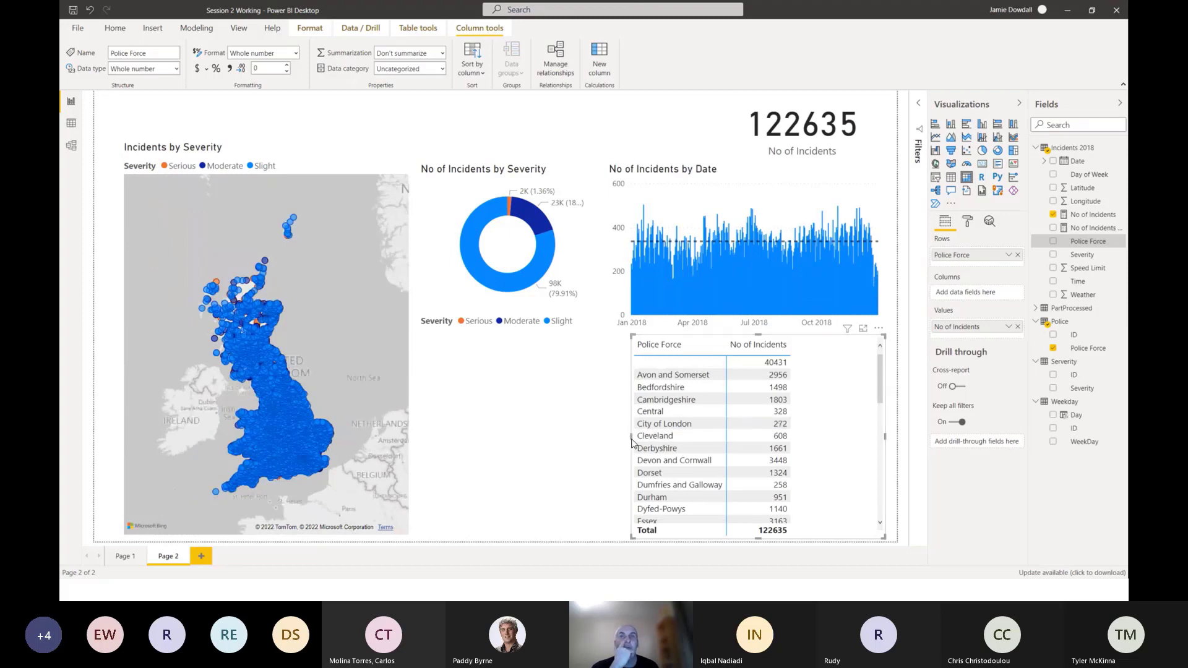
# Extend the matrix's left edge slightly outward and add Date beneath Police Force in its rows.
pyautogui.moveTo(631, 436); pyautogui.dragTo(621, 437)
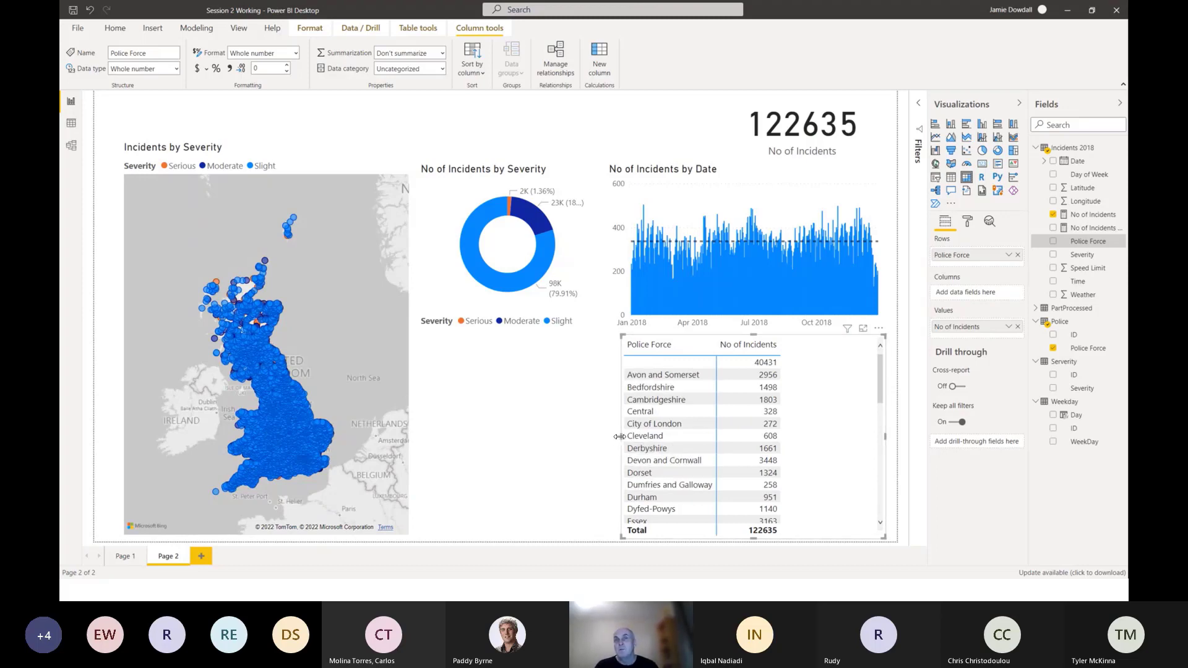
pyautogui.moveTo(619, 437); pyautogui.dragTo(613, 437)
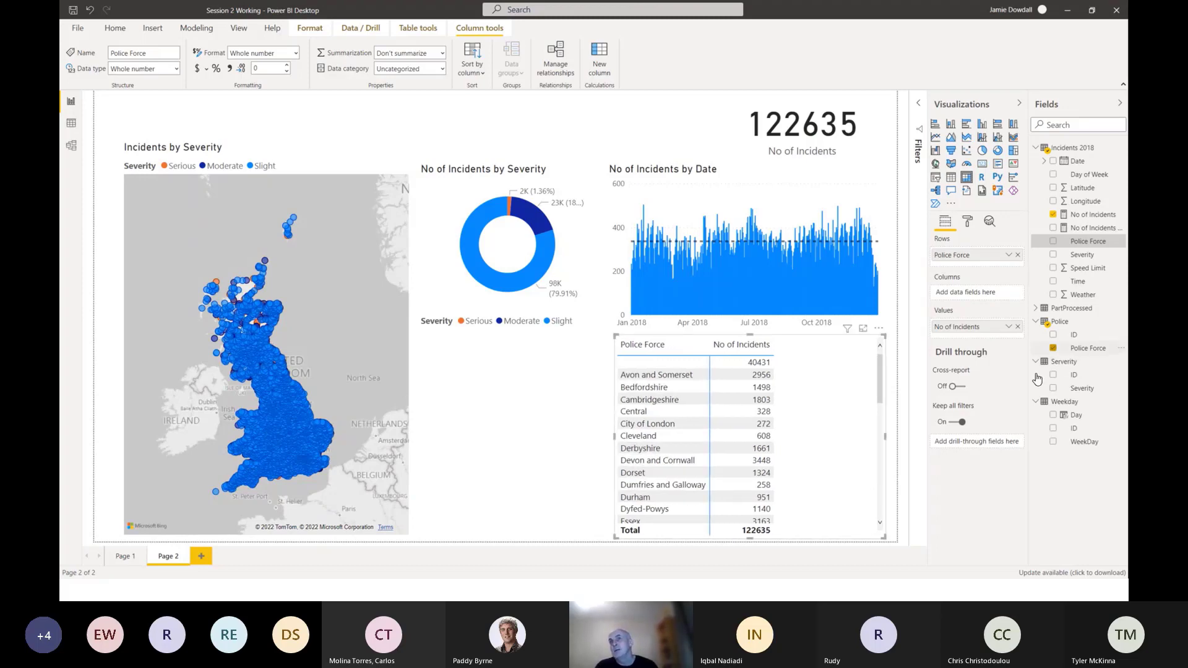
pyautogui.click(1080, 162)
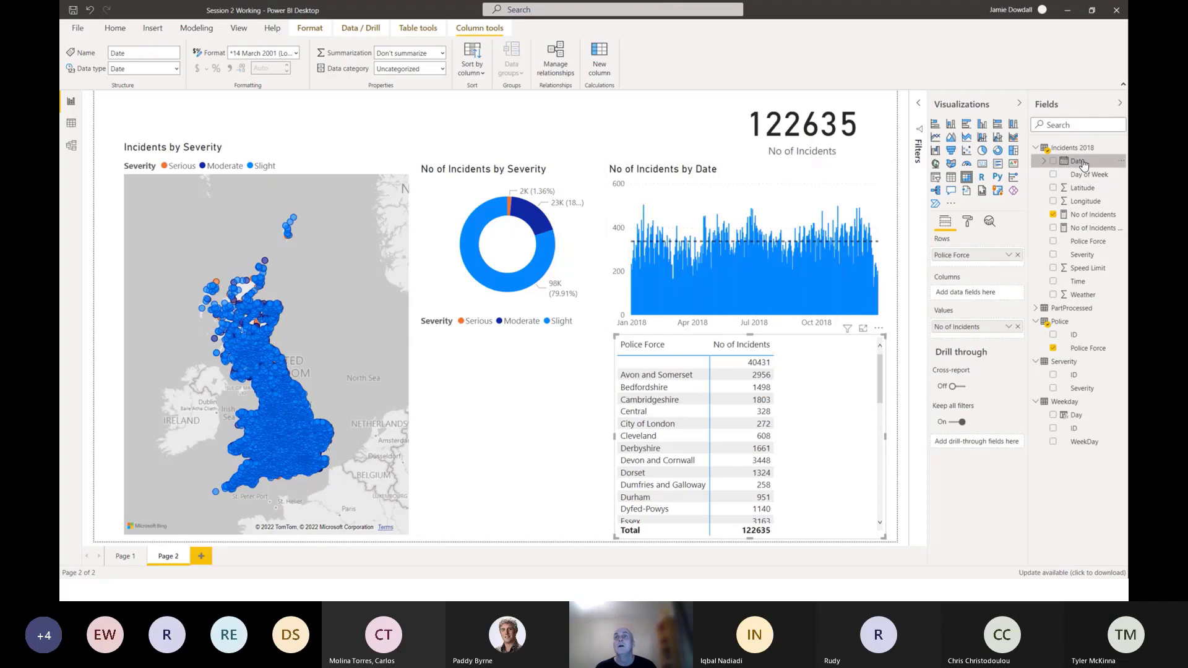
pyautogui.moveTo(1082, 163); pyautogui.dragTo(972, 261)
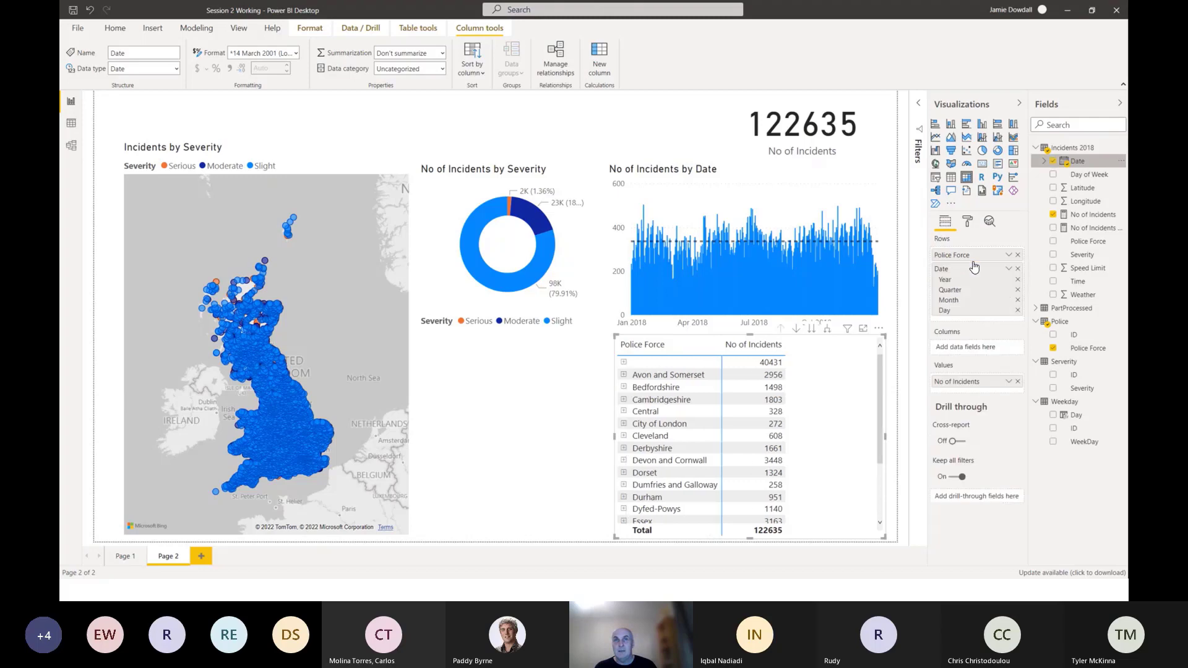
# Expand Avon and Somerset through 2018 to its quarters, select the 2018 row, and collapse the year again.
pyautogui.click(625, 375)
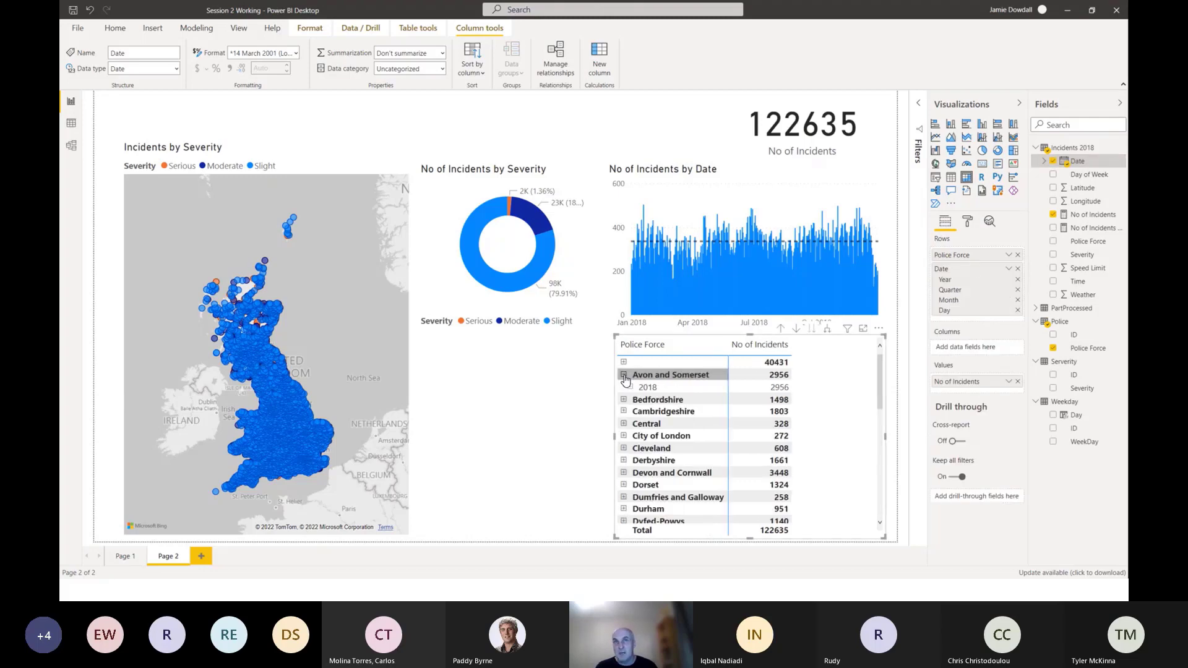
pyautogui.click(631, 388)
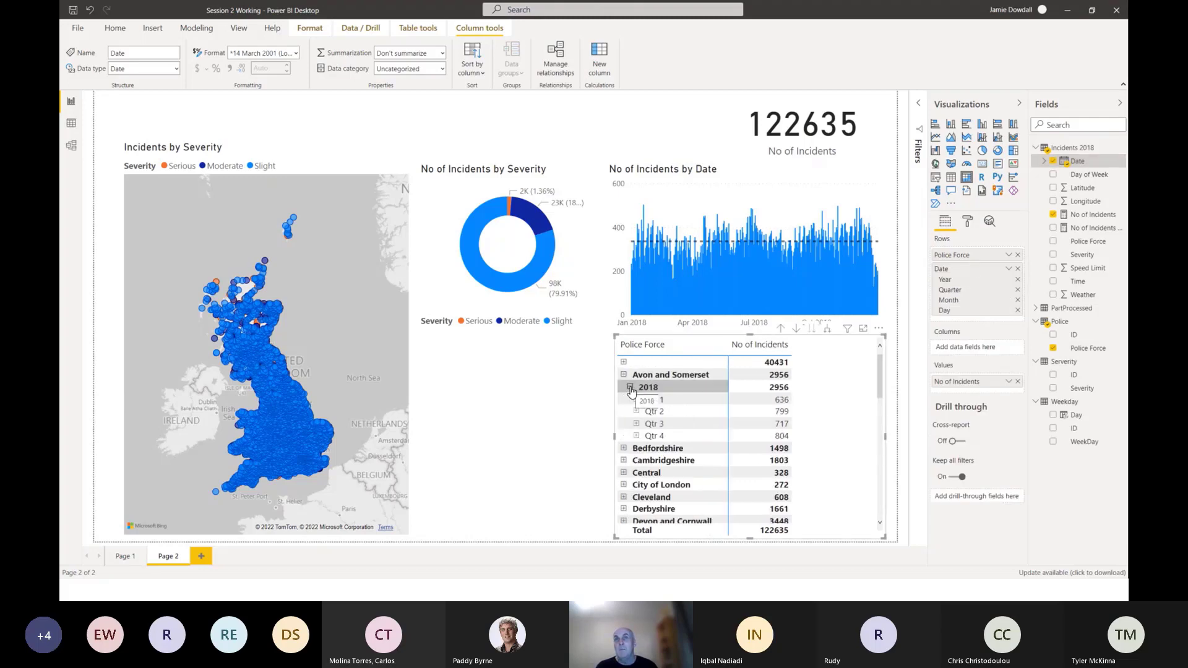
pyautogui.click(630, 388)
pyautogui.click(631, 388)
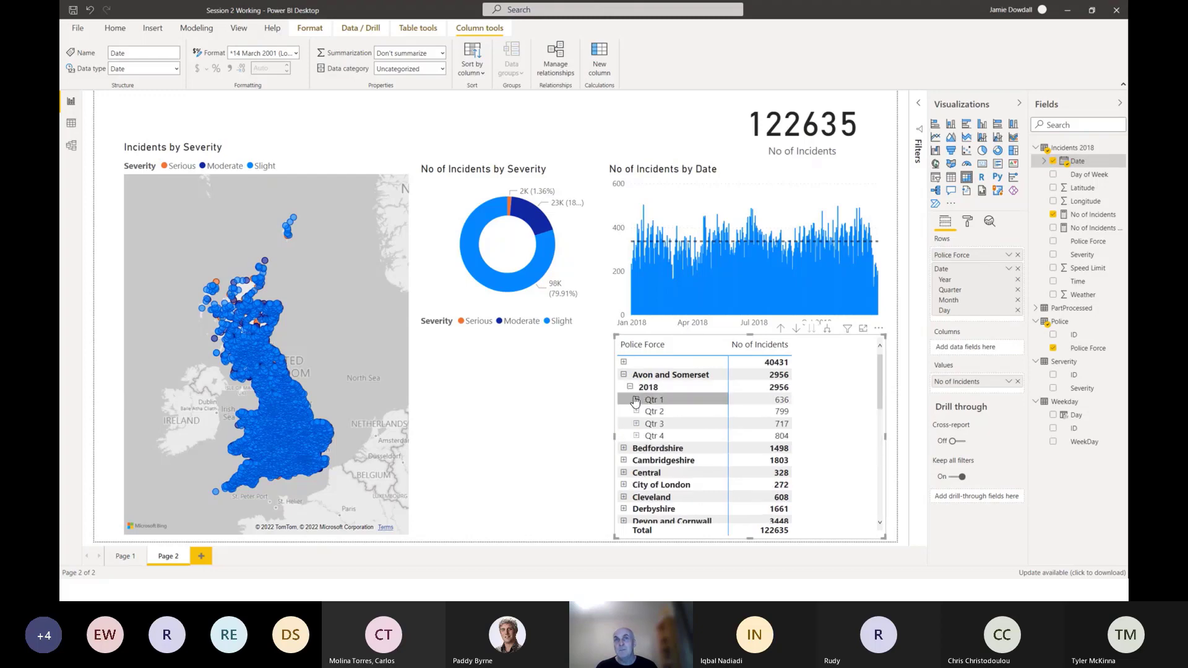
pyautogui.click(631, 389)
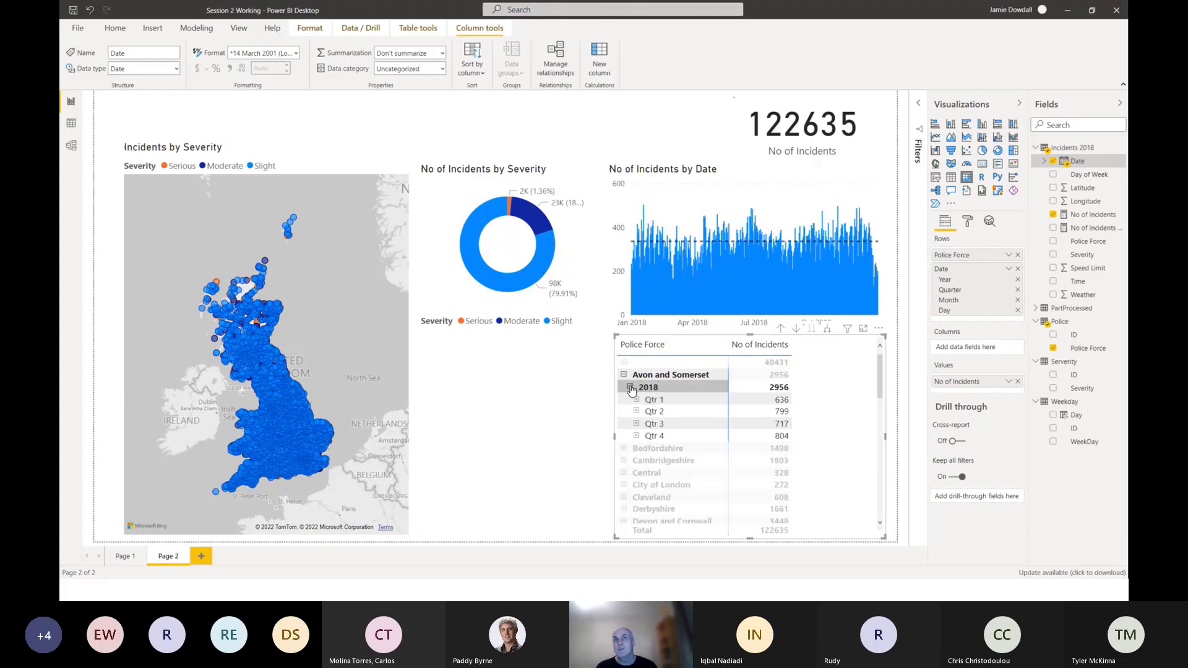
pyautogui.click(630, 387)
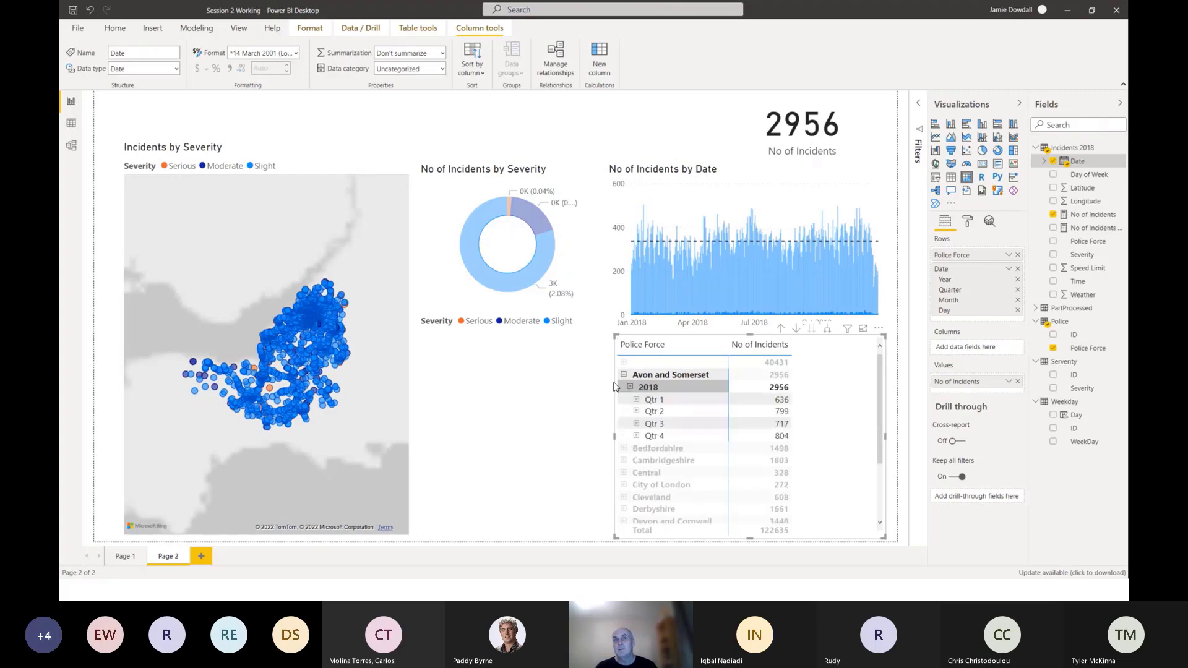
pyautogui.click(631, 388)
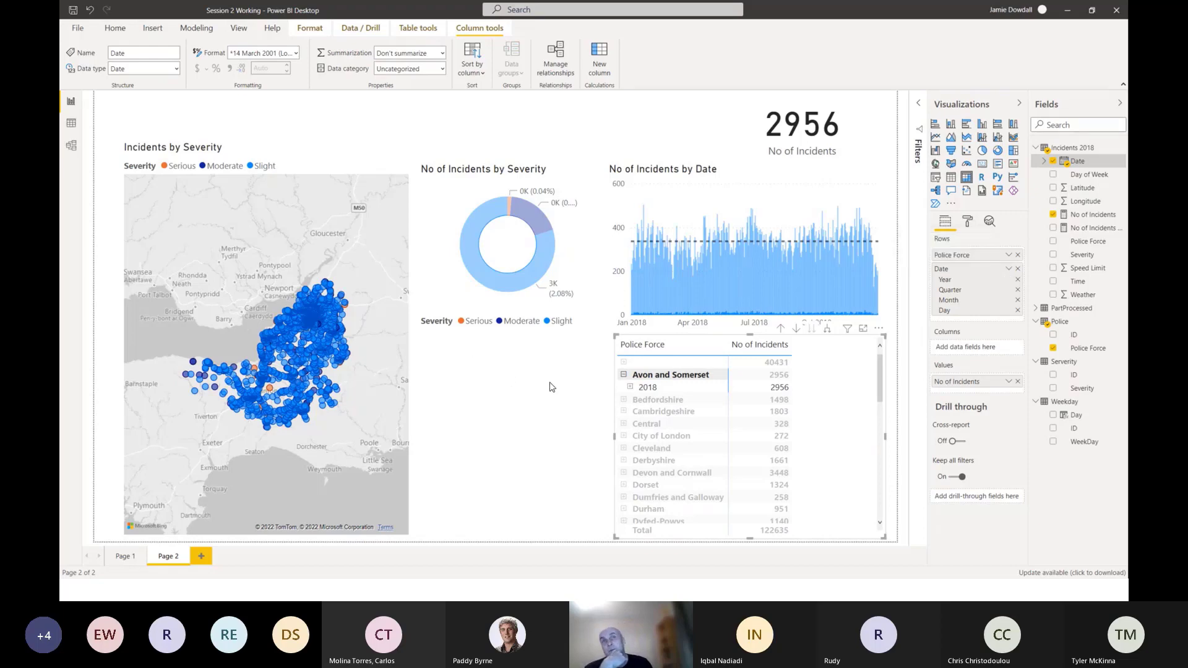
# Switch the matrix's Date rows from Date Hierarchy to plain Date, then check Avon and Somerset's daily rows and collapse them.
pyautogui.click(1008, 268)
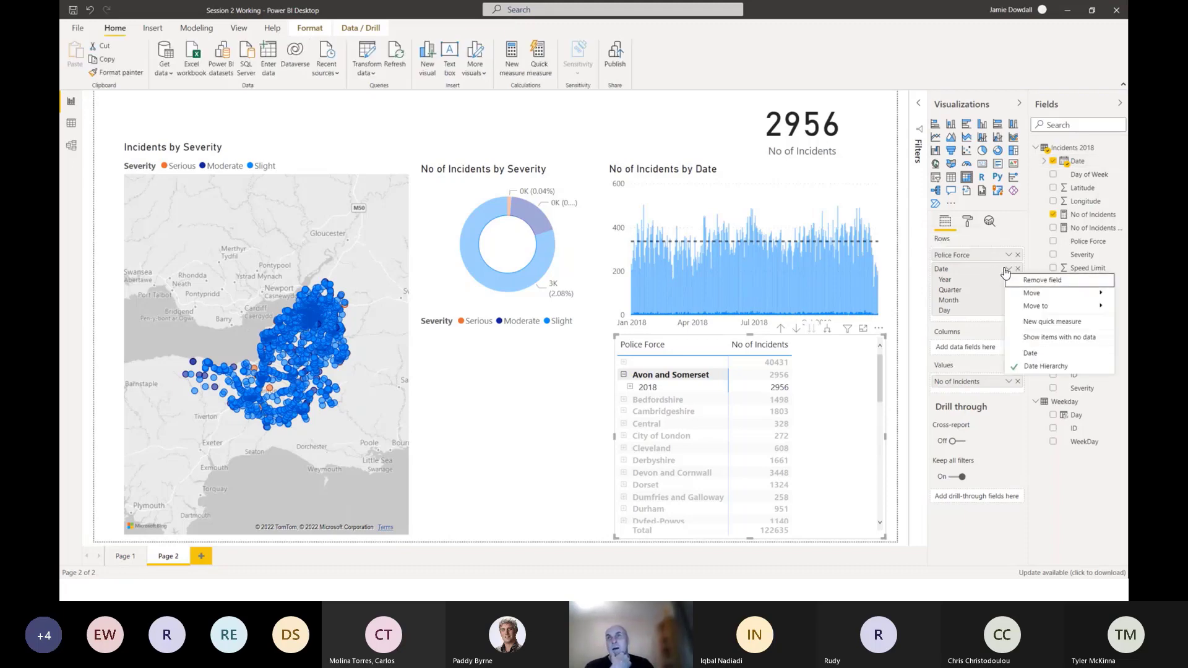
pyautogui.click(1030, 354)
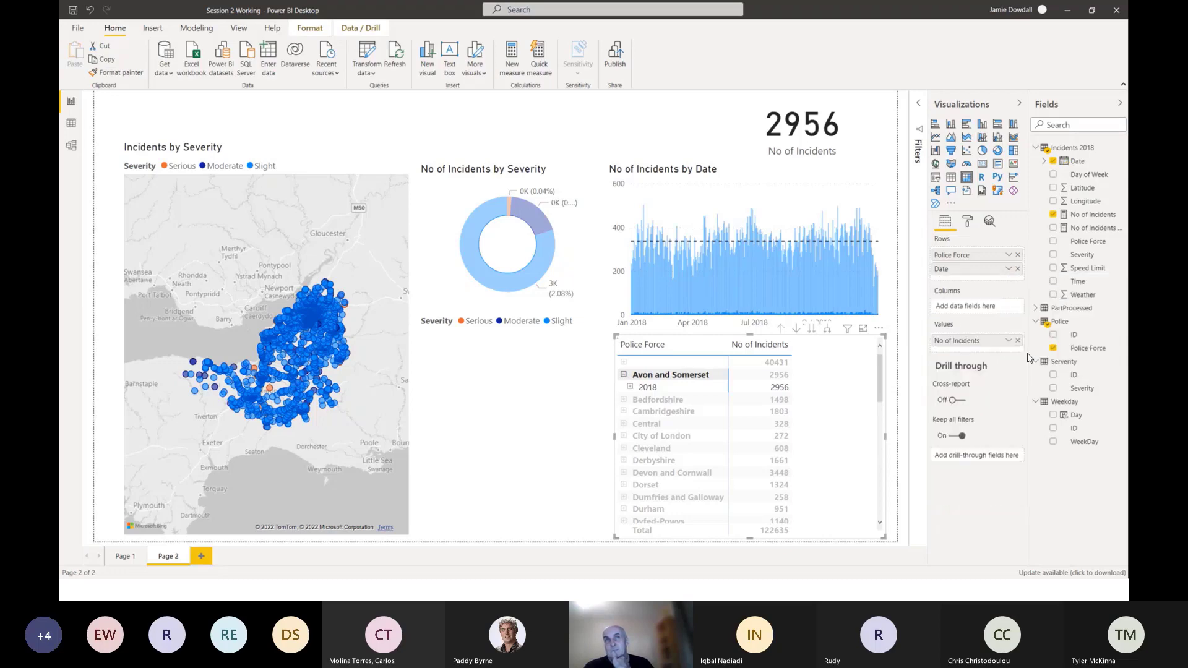
pyautogui.click(624, 375)
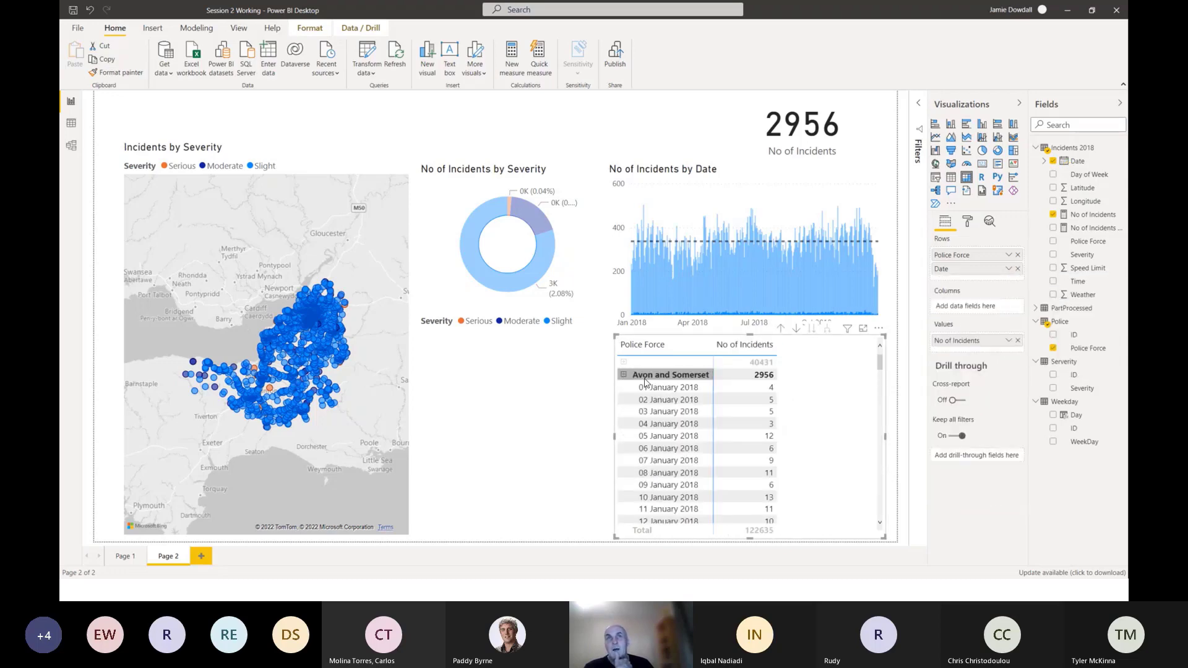
pyautogui.scroll(-2, 651, 416)
pyautogui.scroll(3, 651, 415)
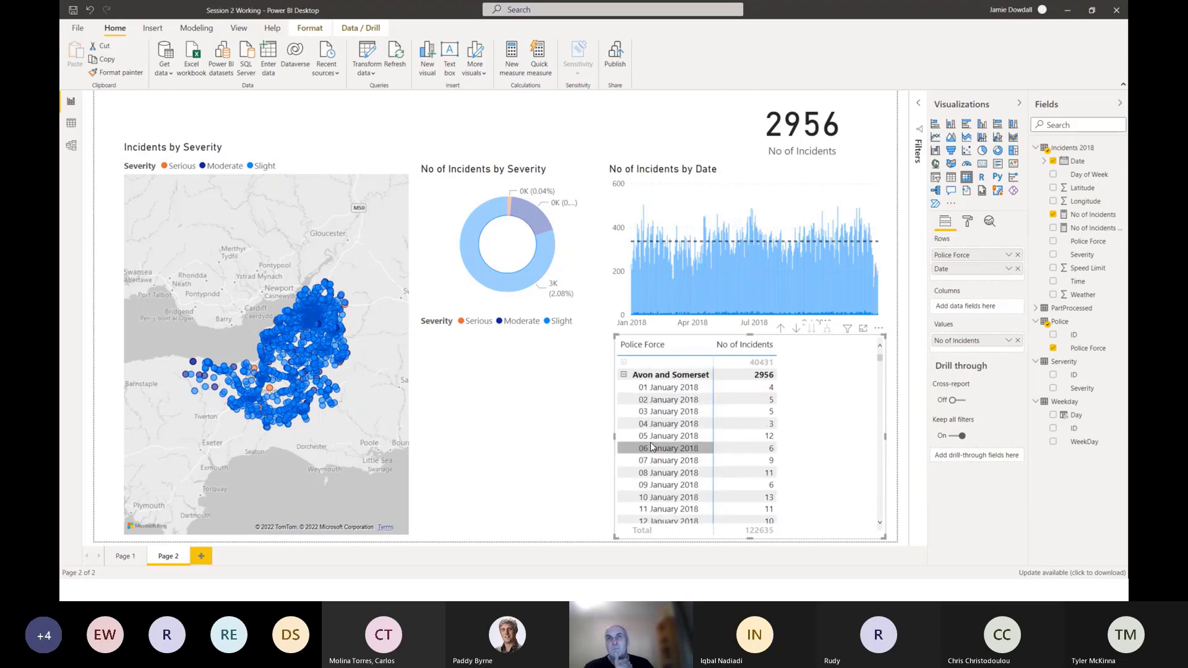
pyautogui.click(625, 376)
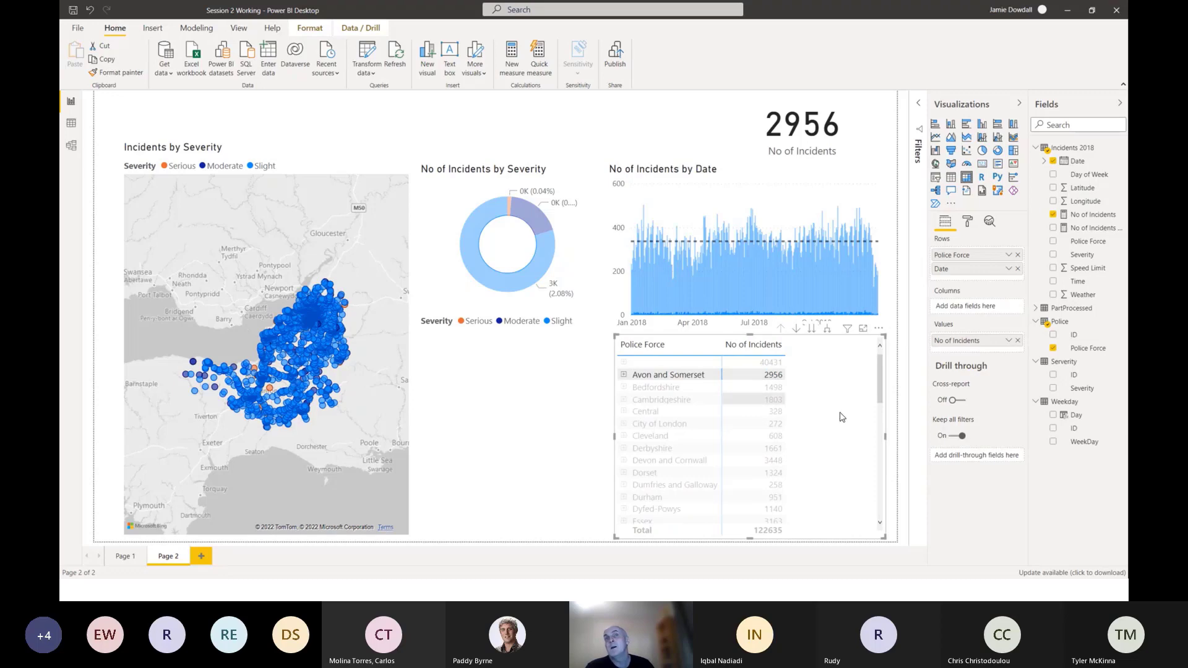
# Add Severity from the severity lookup table as matrix columns, fine-tune the visual's width, and clear the Avon and Somerset selection.
pyautogui.moveTo(614, 436); pyautogui.dragTo(598, 435)
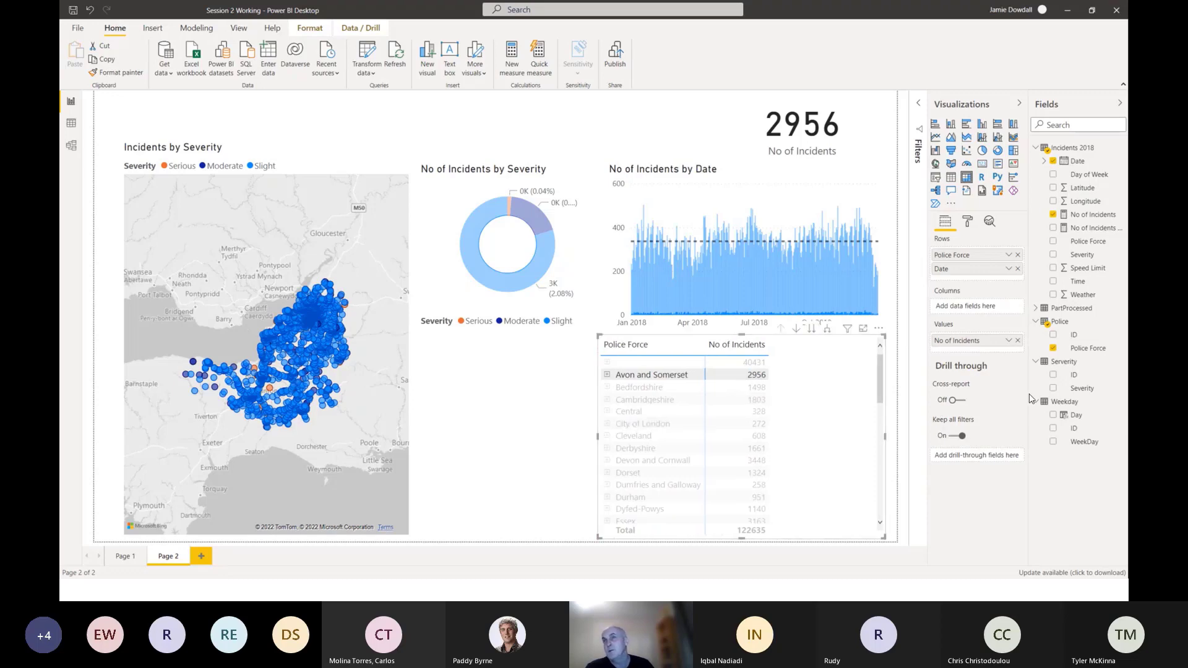
pyautogui.moveTo(1081, 393); pyautogui.dragTo(979, 313)
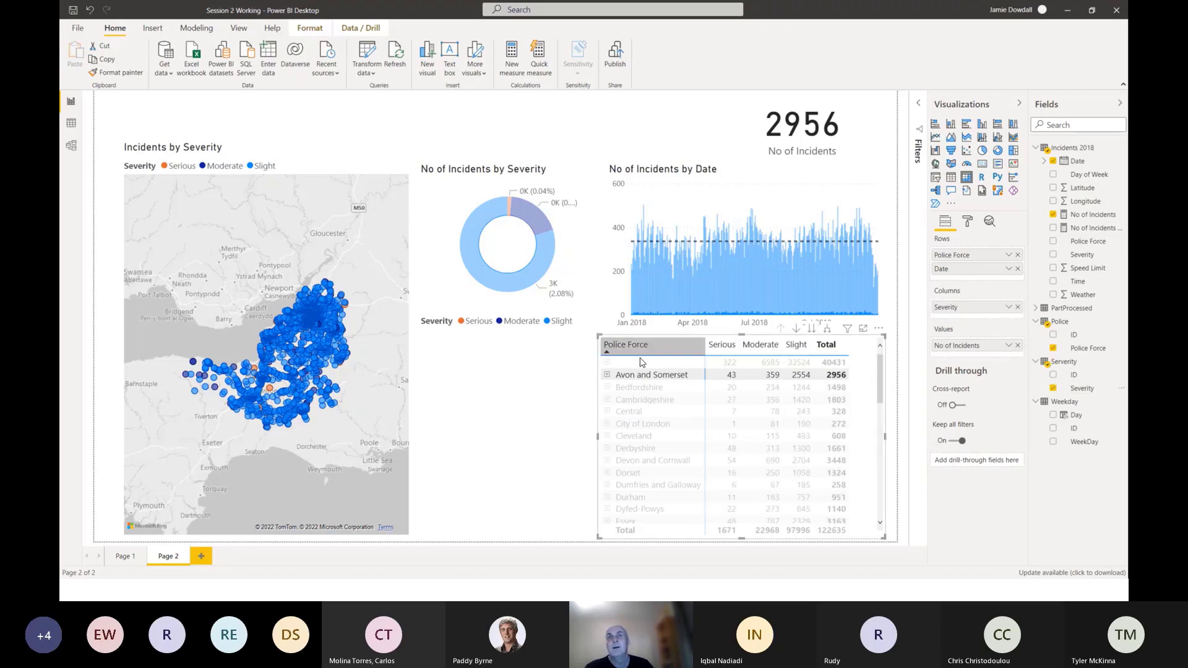
pyautogui.moveTo(597, 436); pyautogui.dragTo(613, 435)
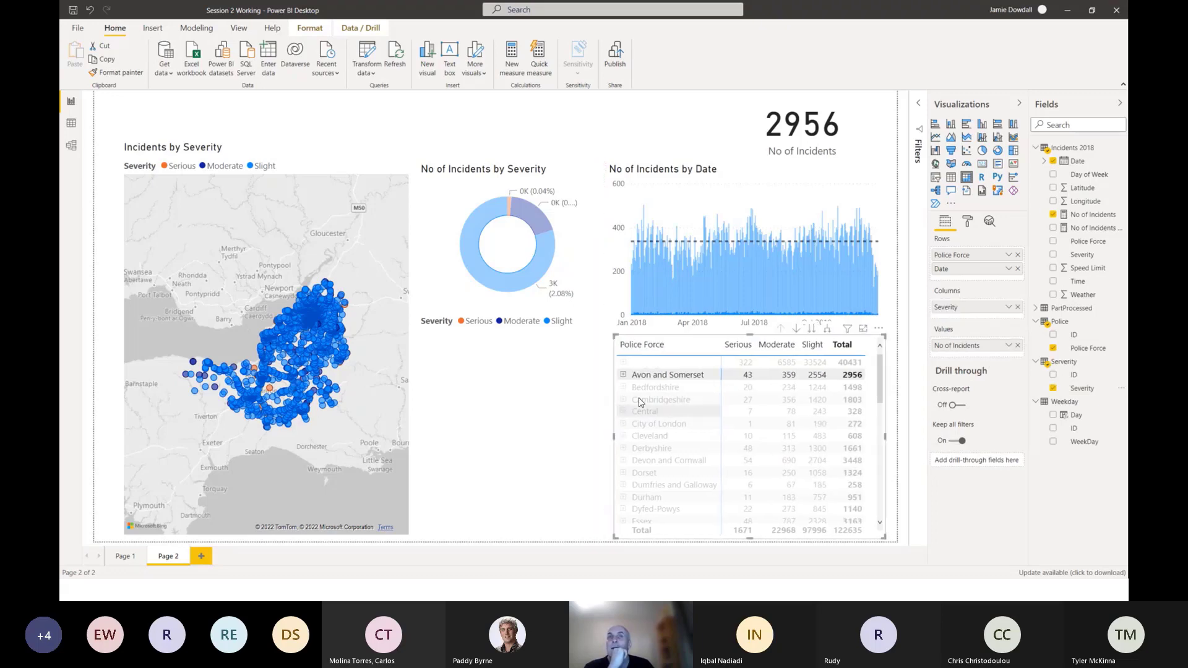
pyautogui.click(670, 381)
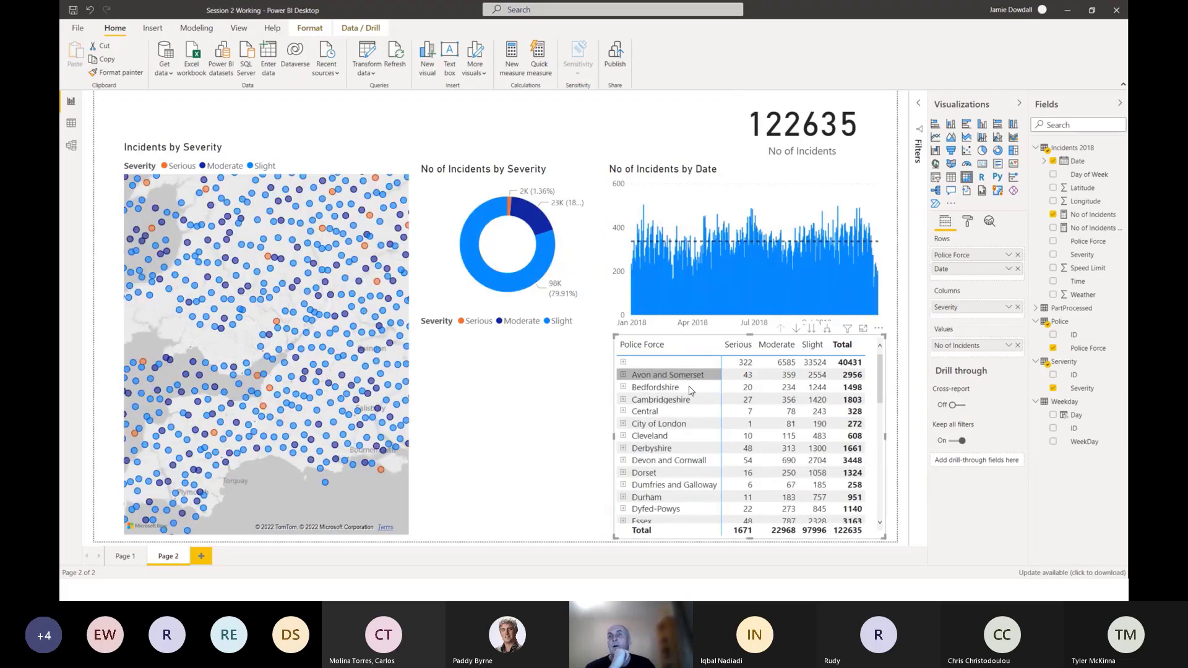
# Format the matrix's row headers with a dark blue background and white font.
pyautogui.click(969, 226)
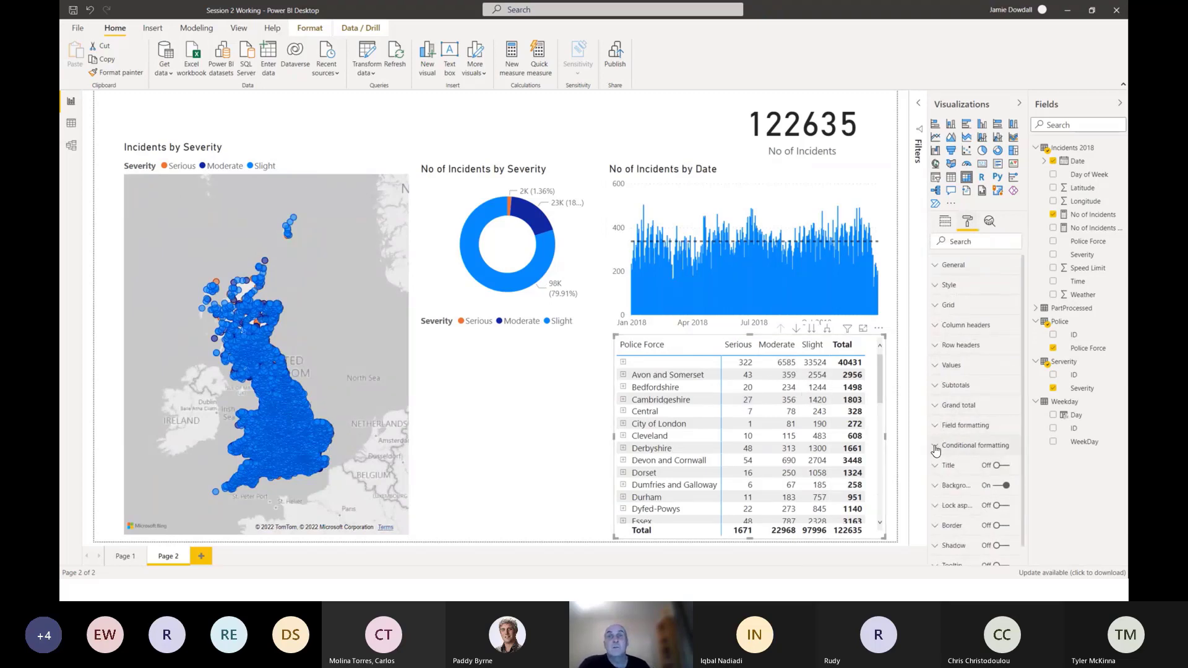
pyautogui.click(939, 350)
pyautogui.click(960, 416)
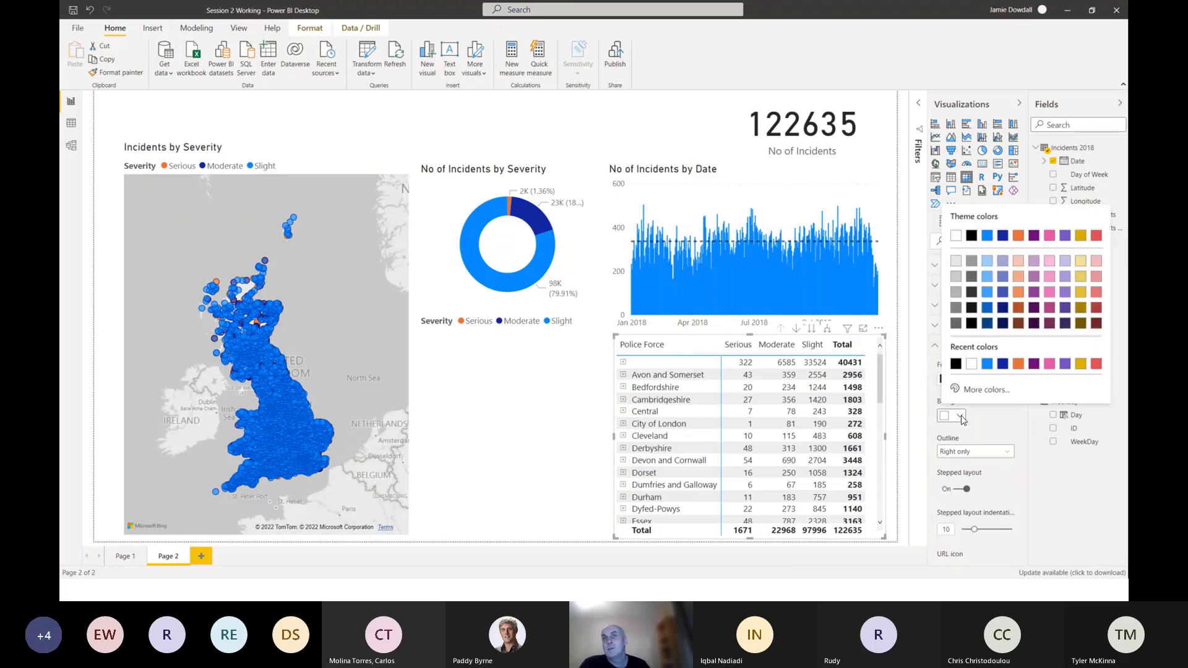
pyautogui.click(1003, 364)
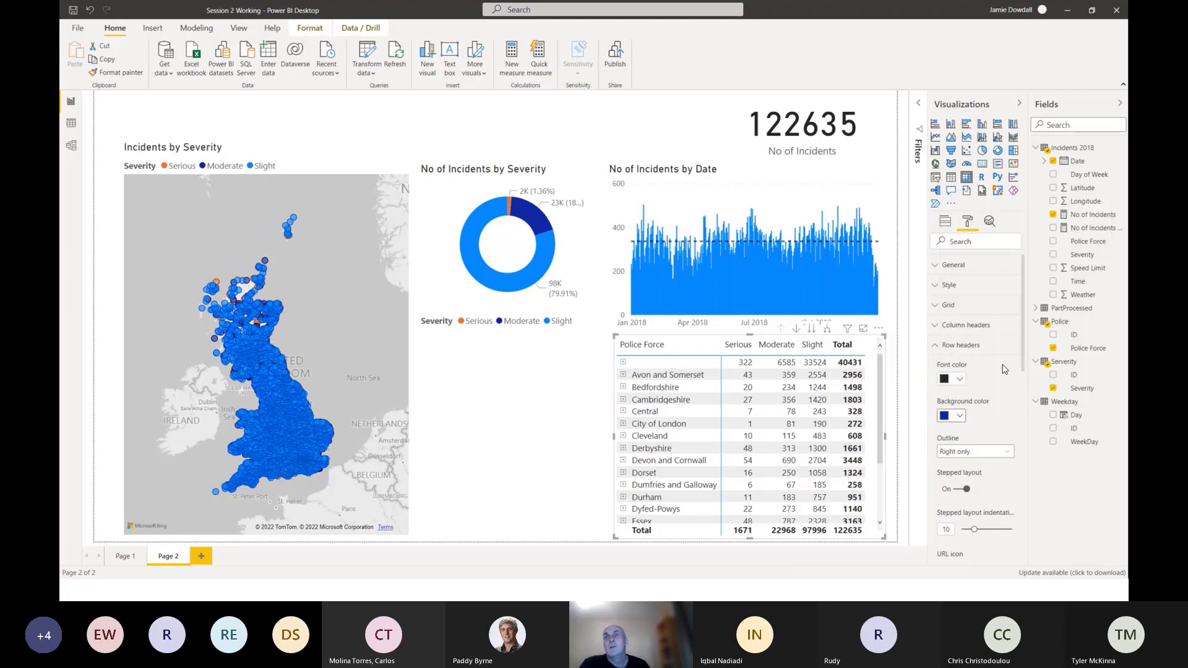
pyautogui.click(959, 381)
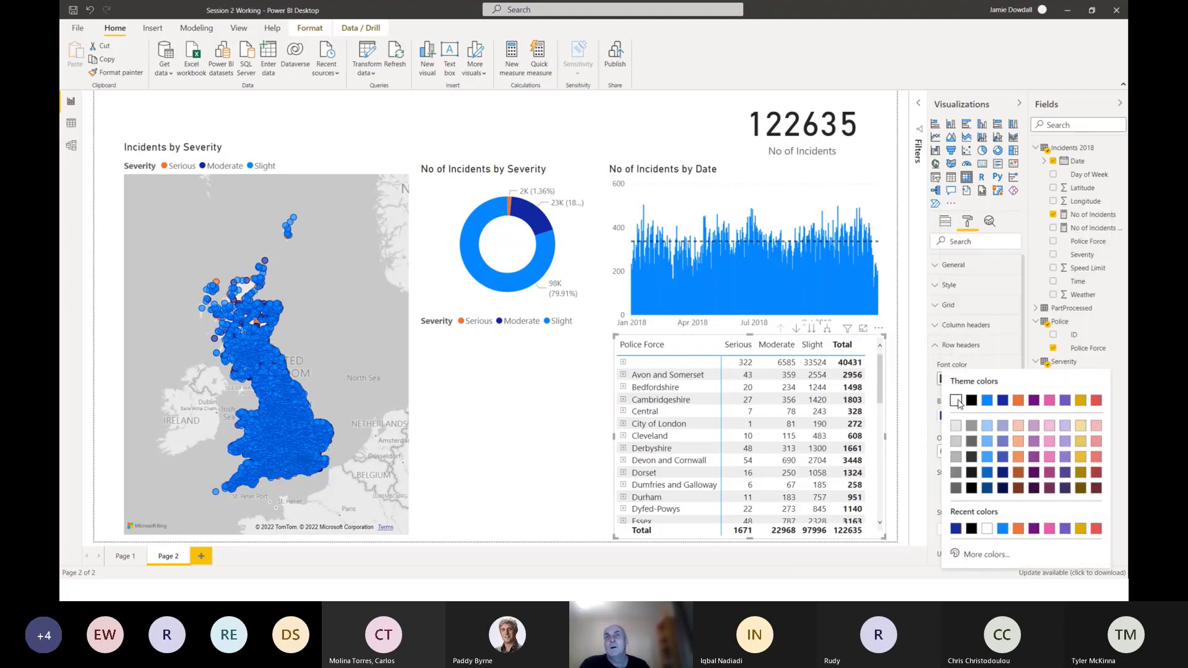
pyautogui.click(957, 401)
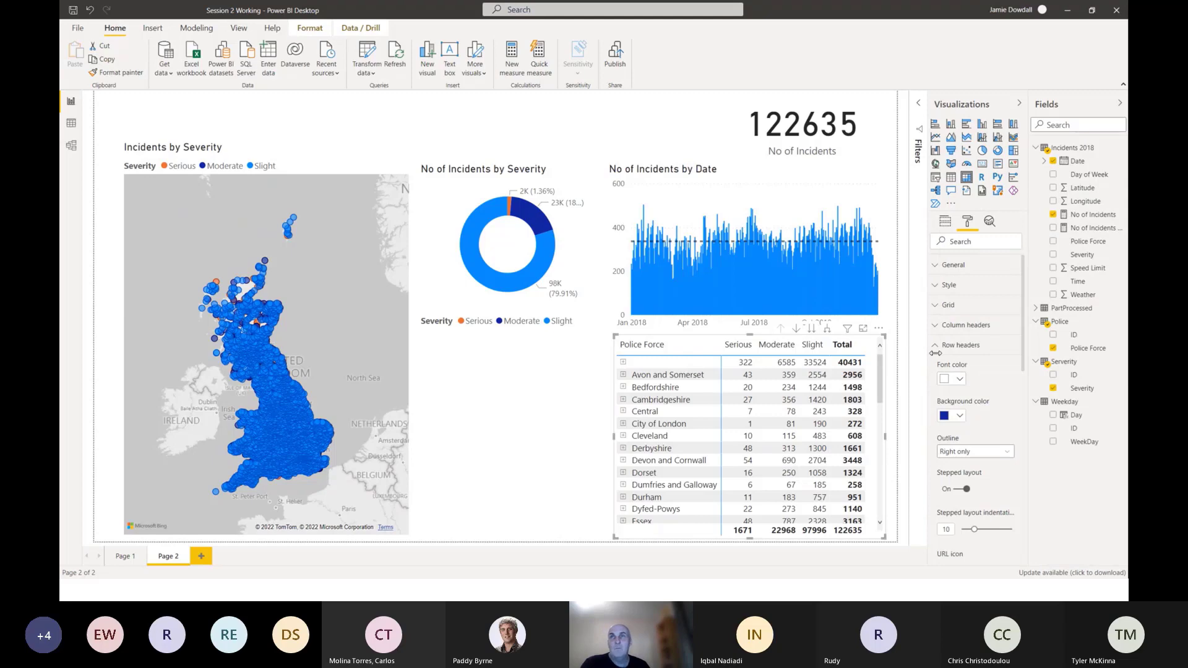
# Deselect the matrix, review the finished dashboard on Page 1 with its filter pane closed, and return to Page 2.
pyautogui.click(945, 223)
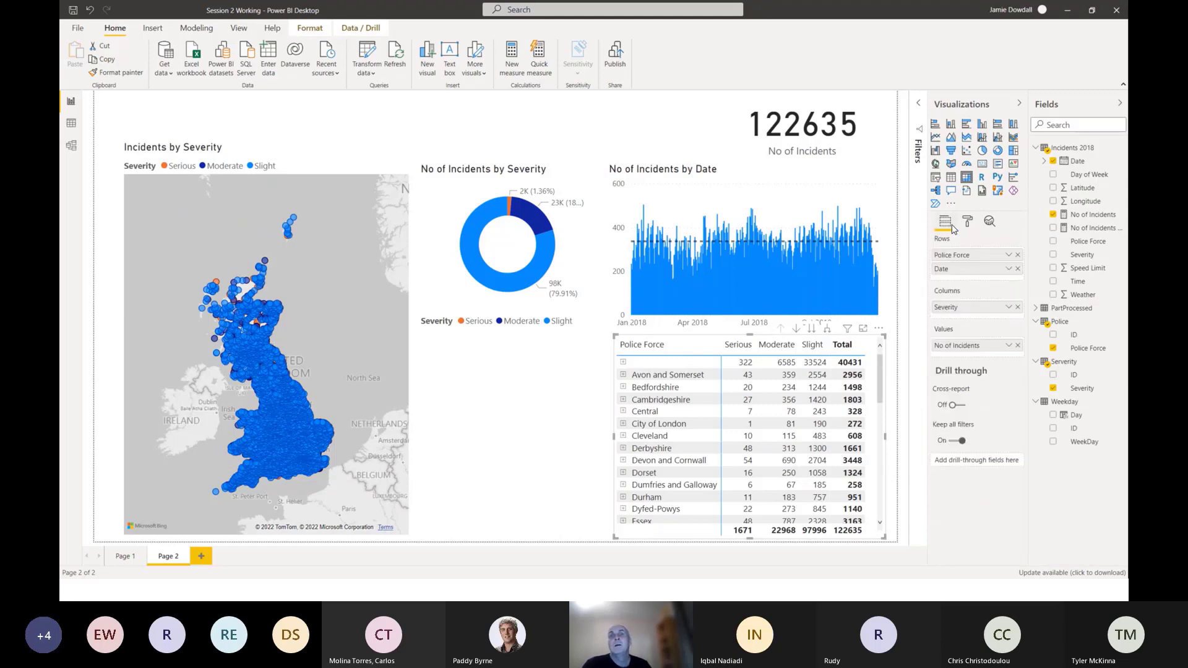
pyautogui.click(595, 402)
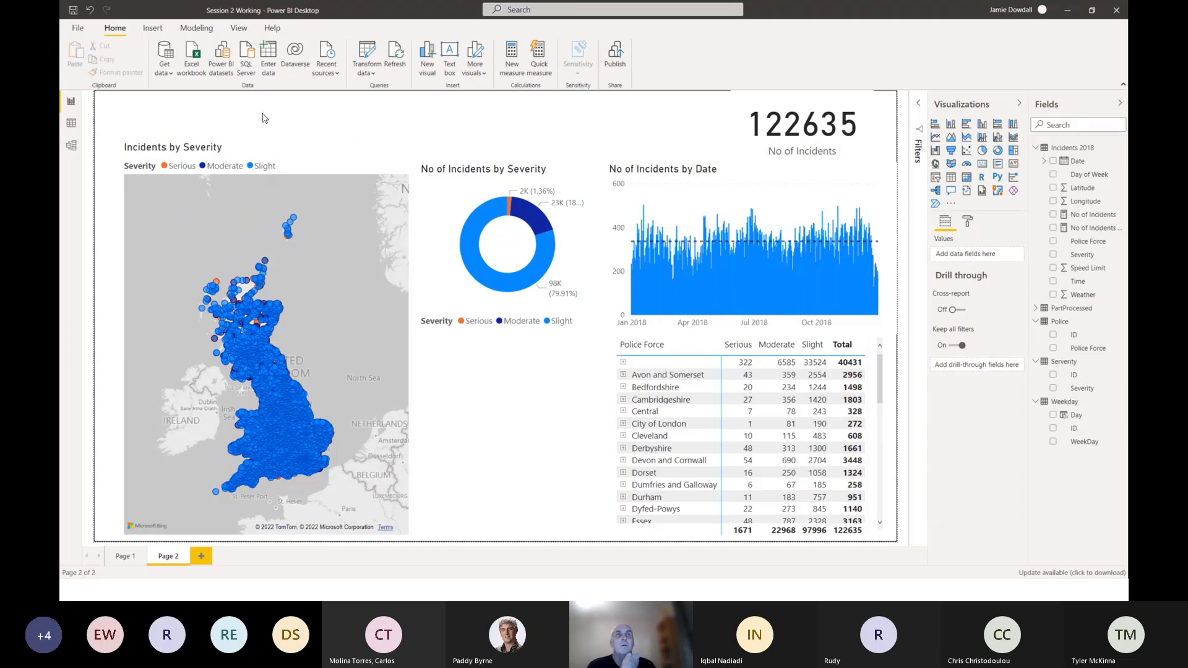
pyautogui.click(130, 558)
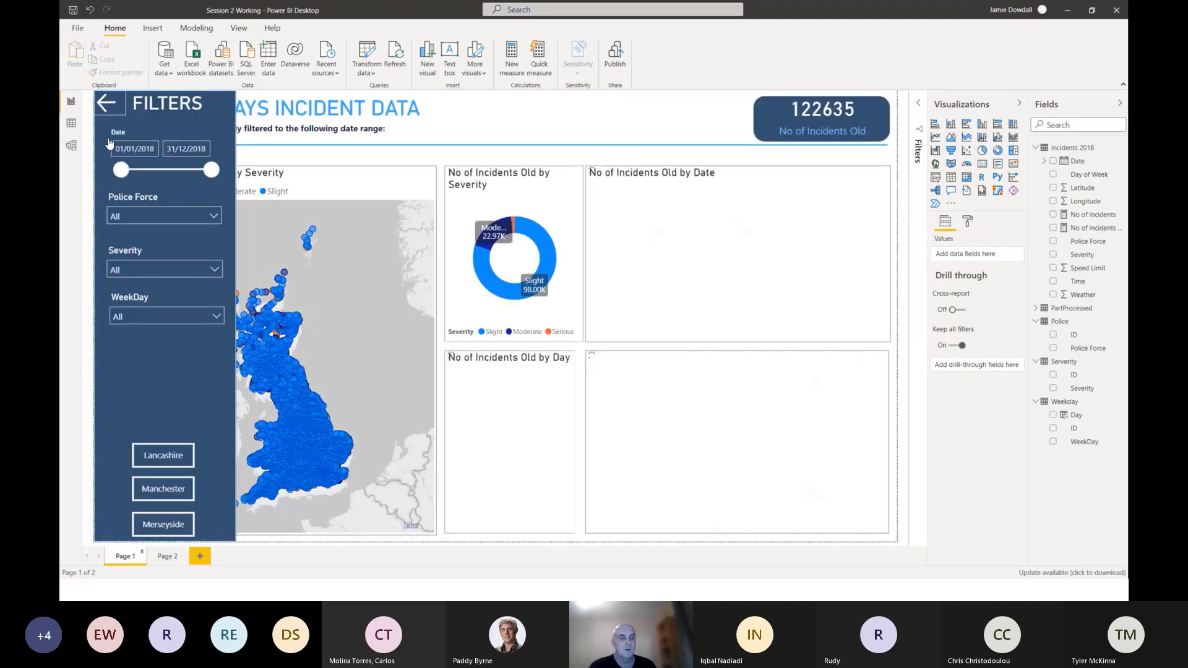
pyautogui.click(106, 112)
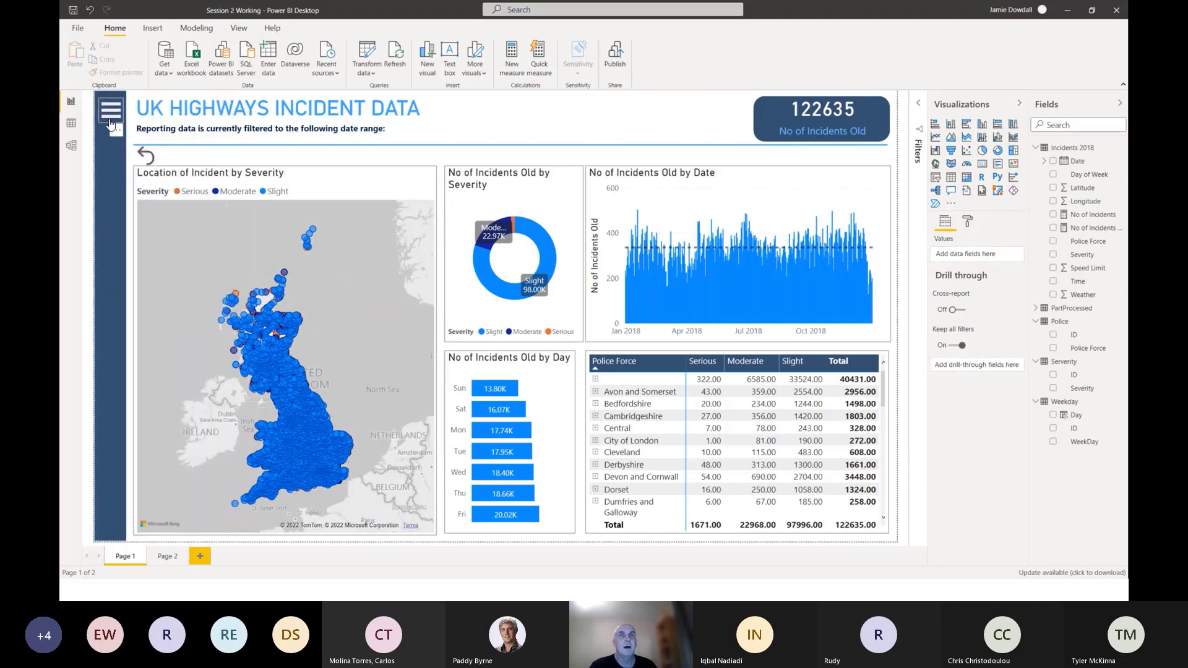
pyautogui.click(168, 557)
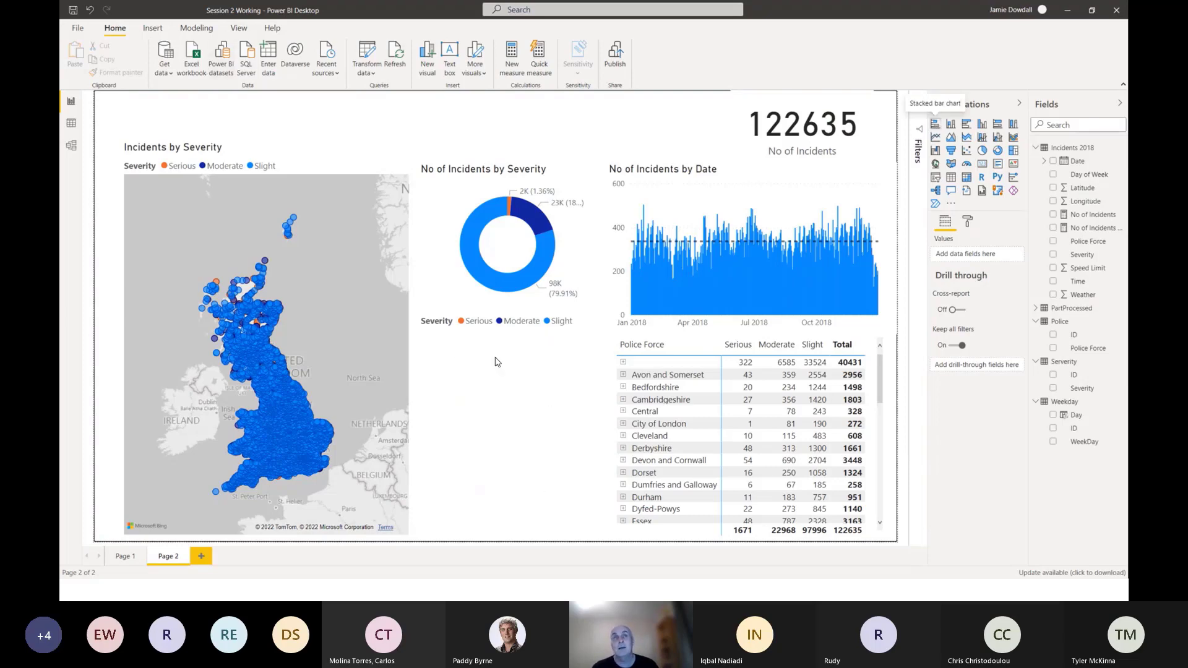
# Insert a stacked bar chart in the empty space below the severity donut and add No of Incidents as its values.
pyautogui.click(934, 126)
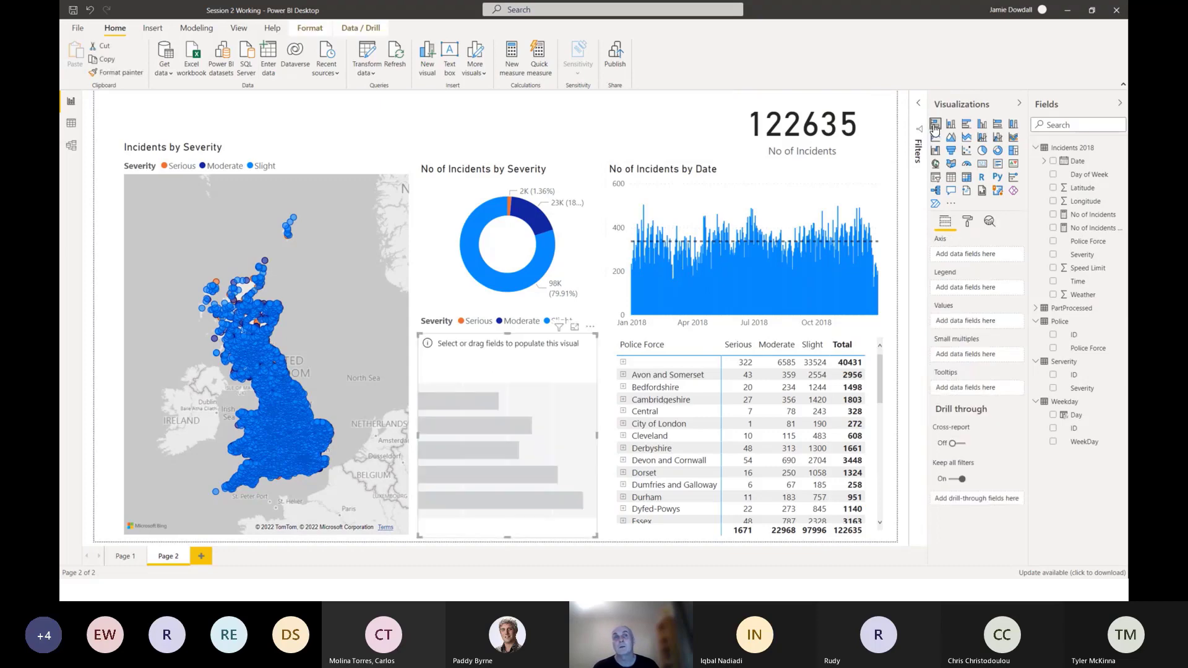
pyautogui.moveTo(509, 334); pyautogui.dragTo(527, 353)
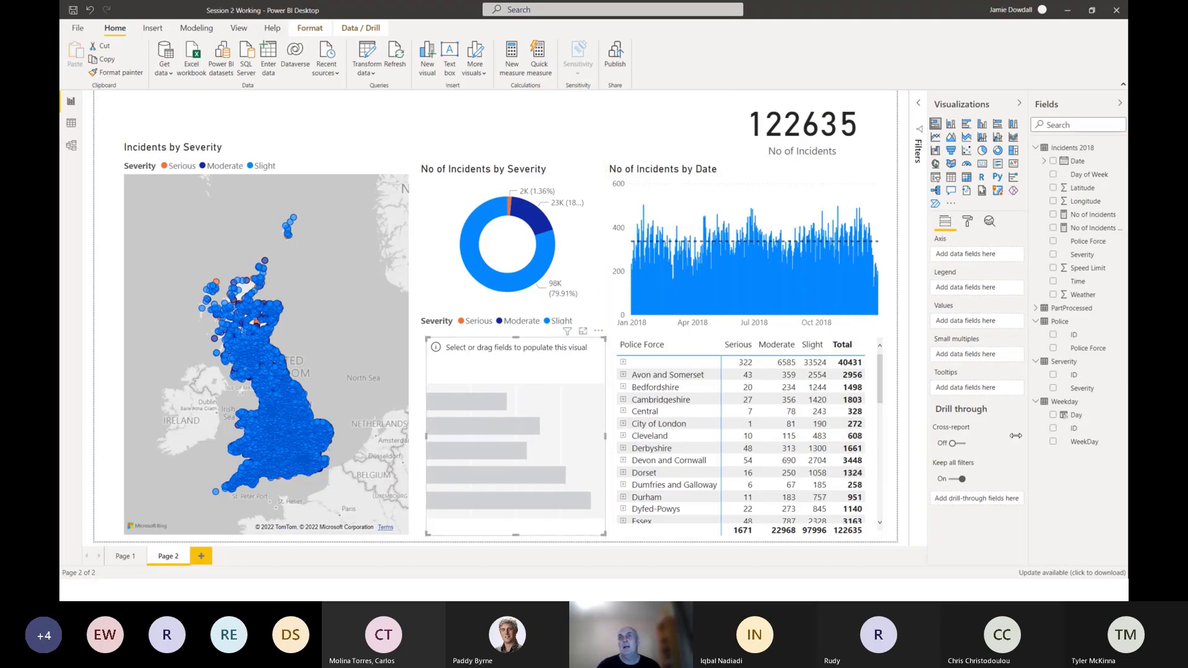
pyautogui.moveTo(485, 418); pyautogui.dragTo(500, 418)
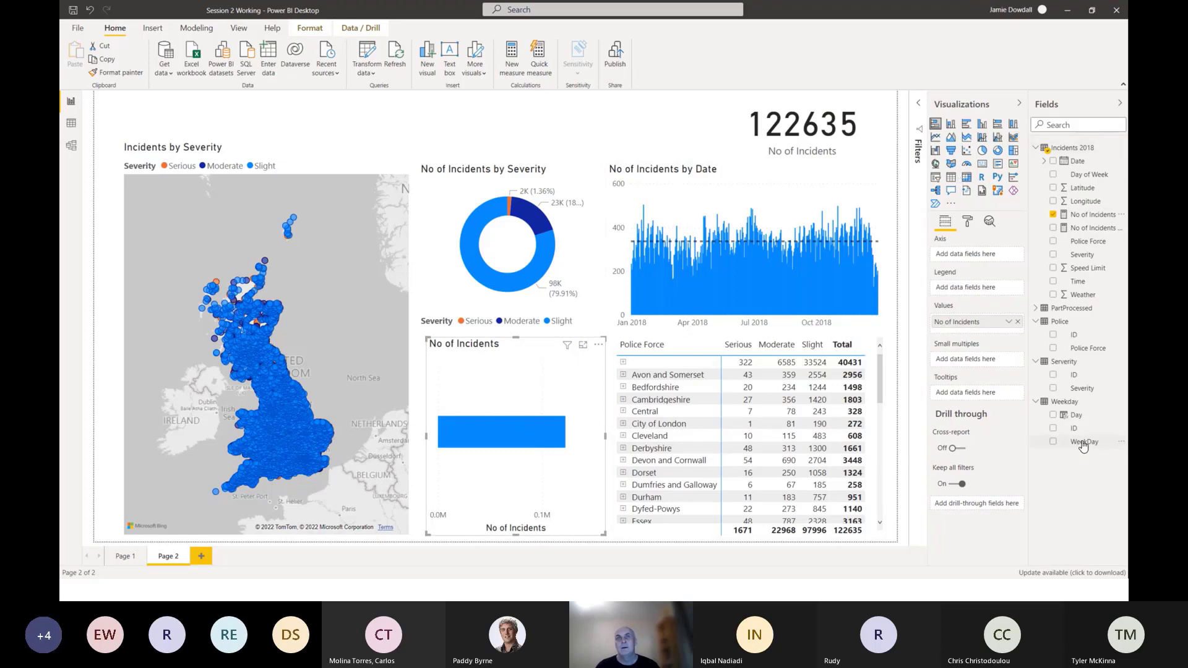
# Try WeekDay as the bar chart's legend and axis, and replace it with Day from the Weekday table on the axis.
pyautogui.moveTo(1083, 445); pyautogui.dragTo(971, 294)
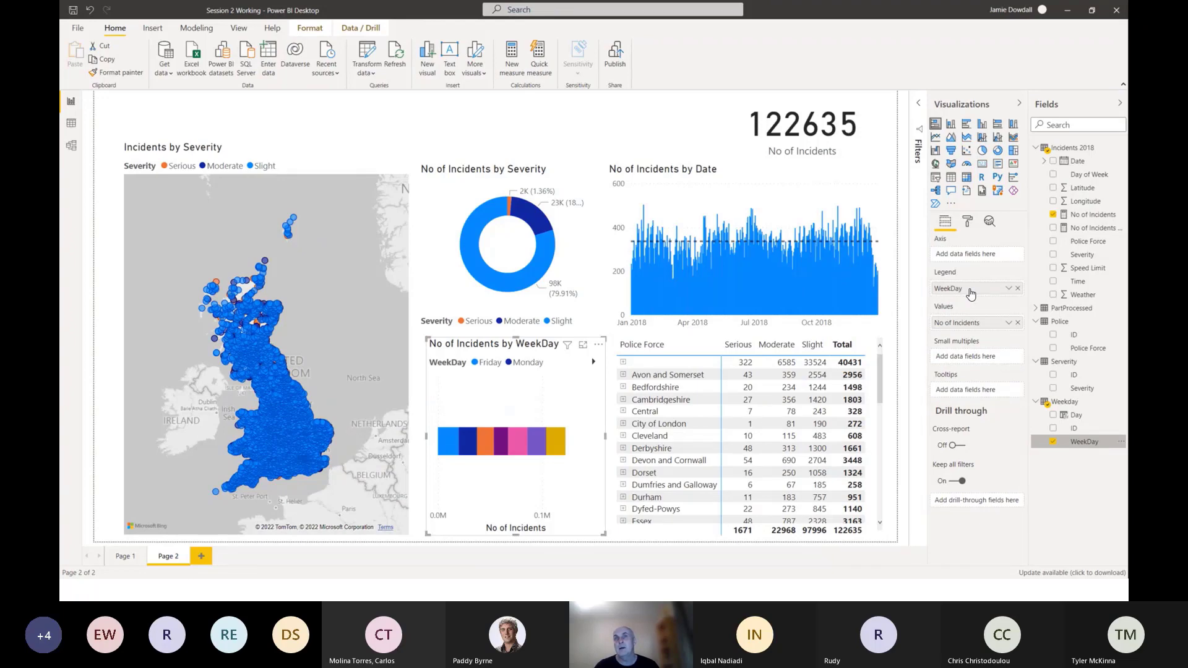
pyautogui.moveTo(970, 294); pyautogui.dragTo(969, 265)
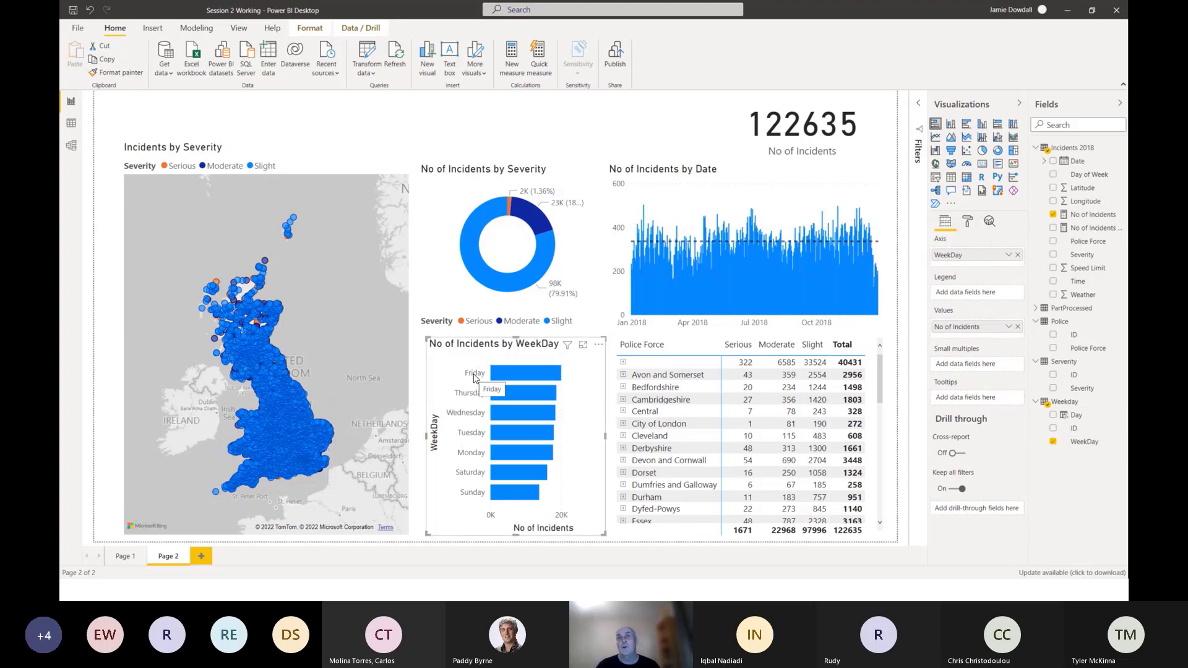
pyautogui.click(1018, 254)
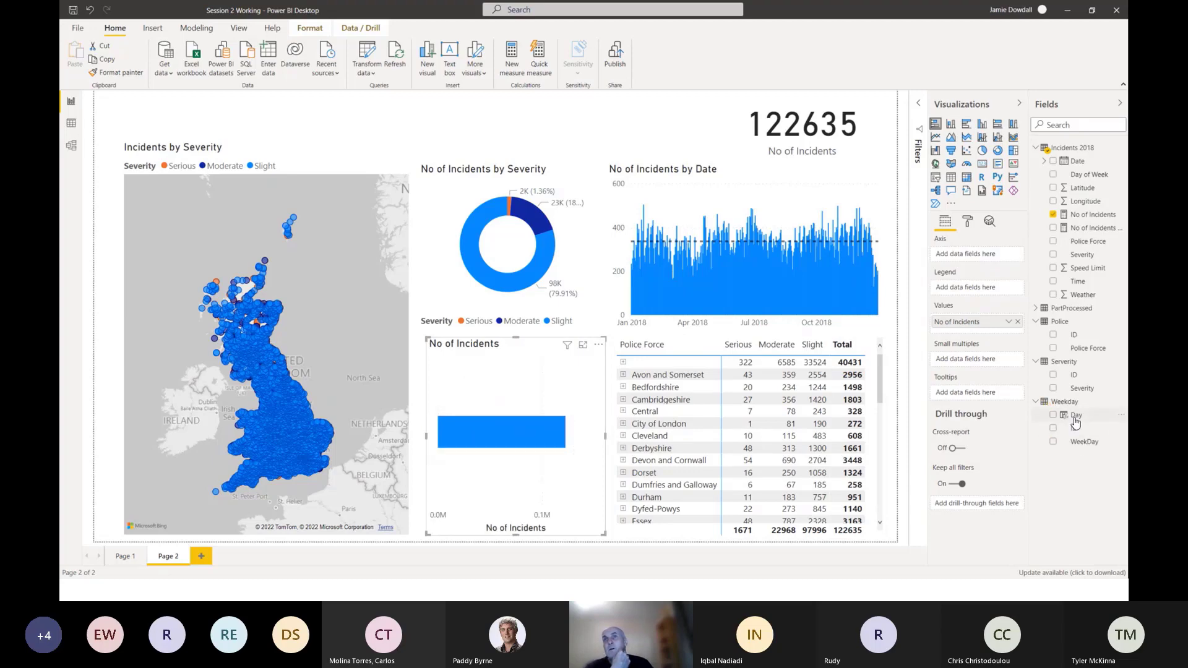
pyautogui.moveTo(1075, 416); pyautogui.dragTo(970, 257)
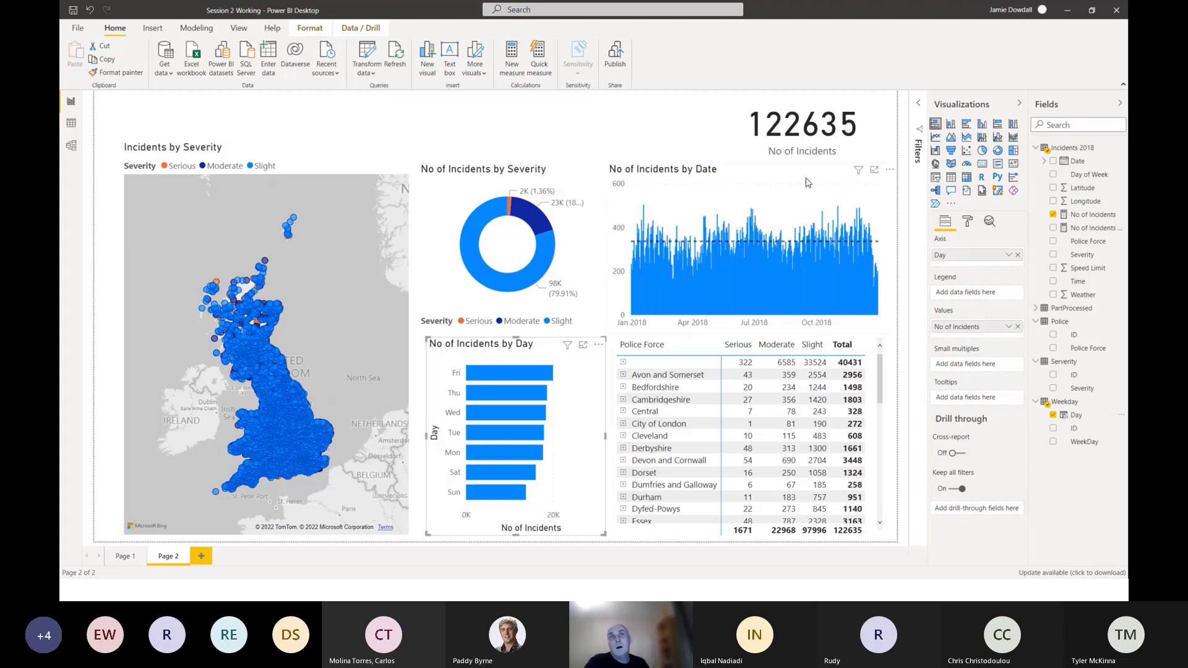
# Examine the X axis formatting options of the No of Incidents by Date chart, switching the axis off and back on.
pyautogui.click(771, 172)
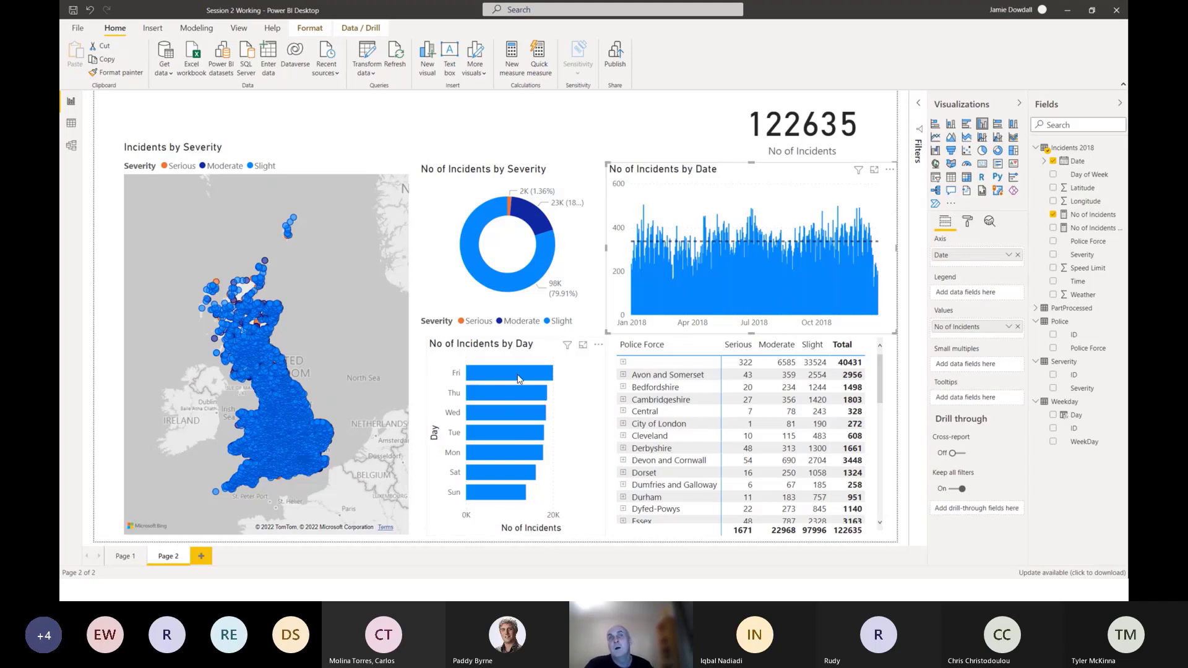
pyautogui.click(968, 223)
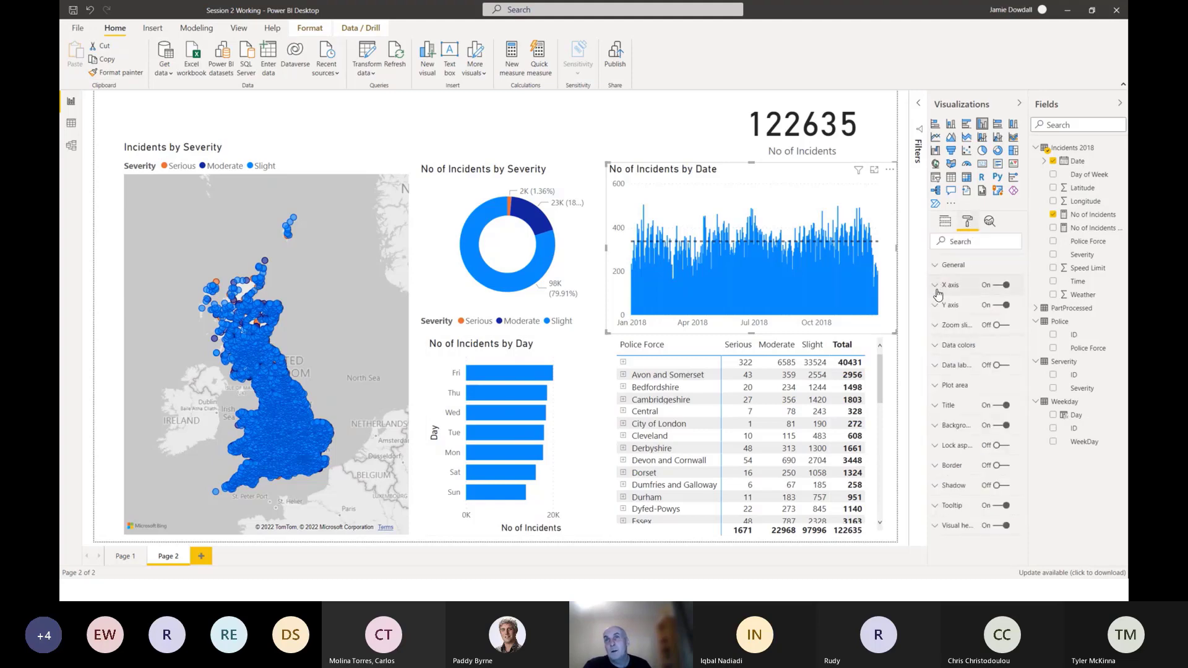
pyautogui.click(936, 286)
pyautogui.scroll(-2, 957, 418)
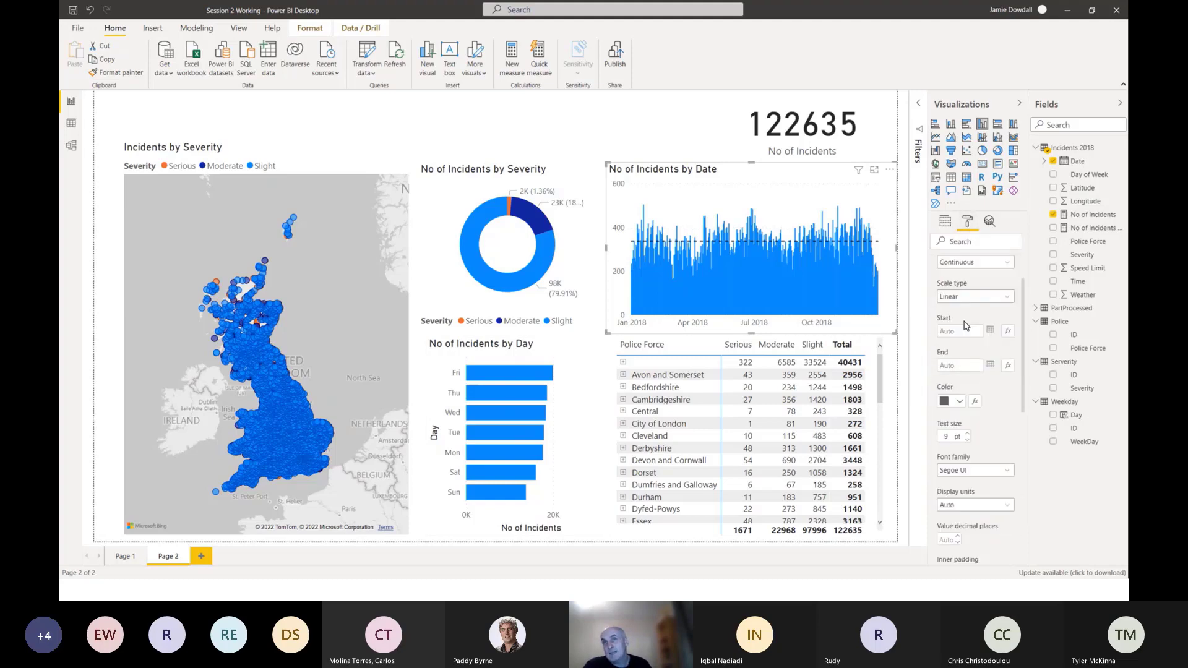
pyautogui.scroll(-4, 960, 433)
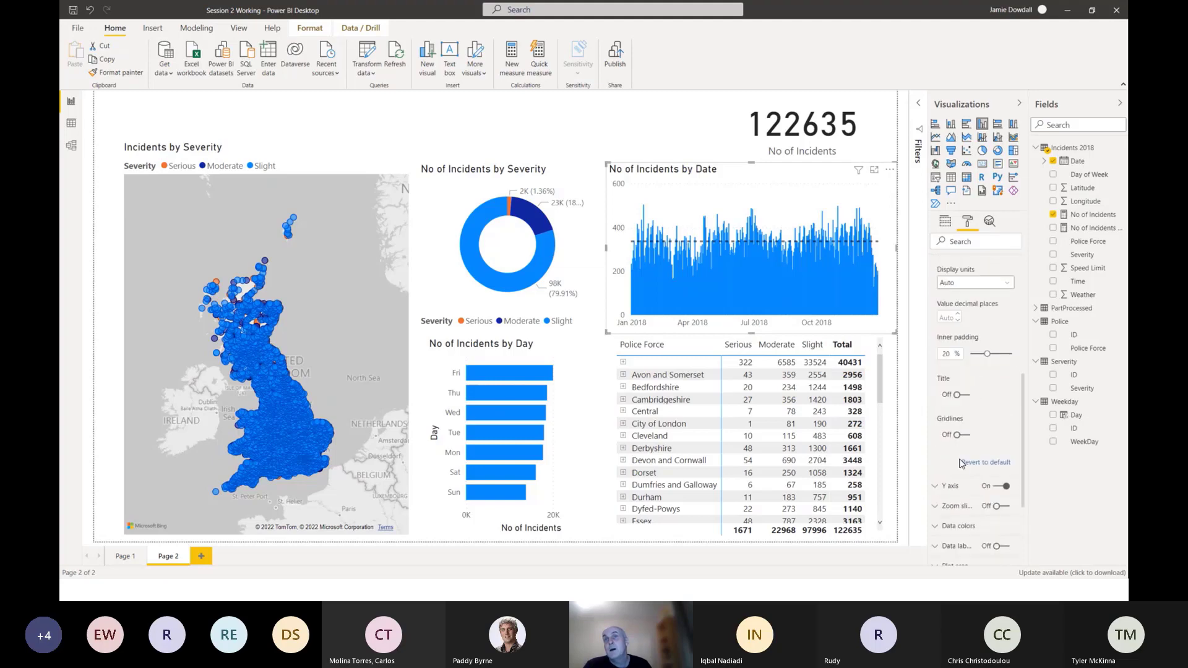
pyautogui.scroll(1, 966, 454)
pyautogui.scroll(3, 971, 440)
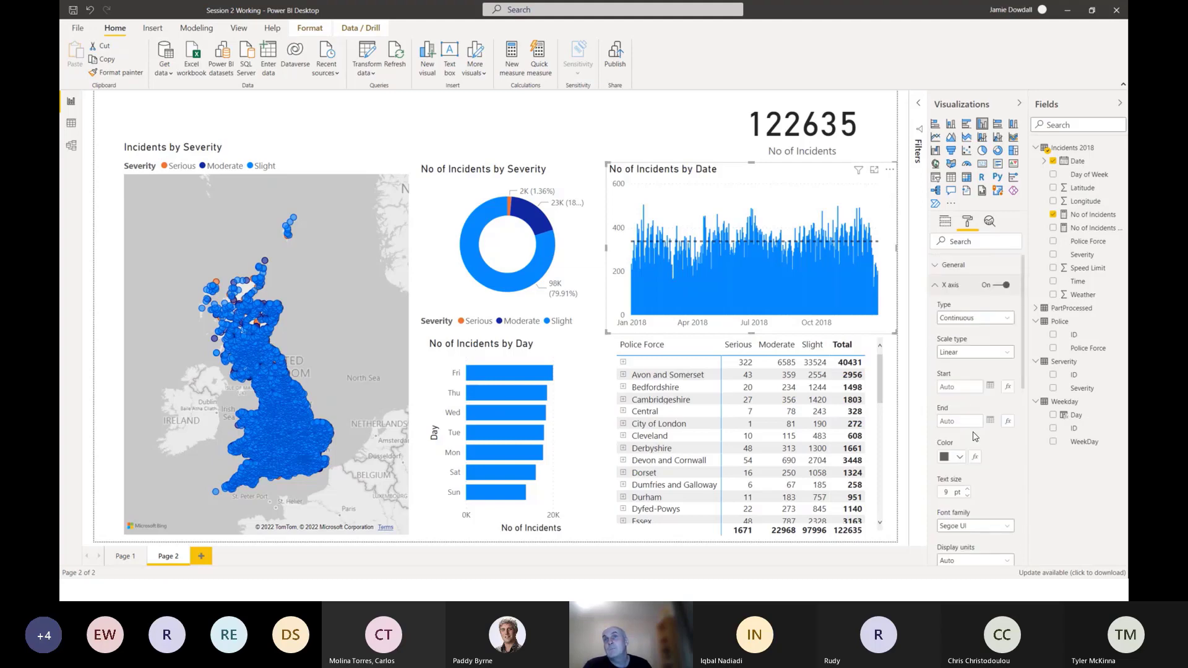
pyautogui.click(1000, 285)
pyautogui.click(1000, 286)
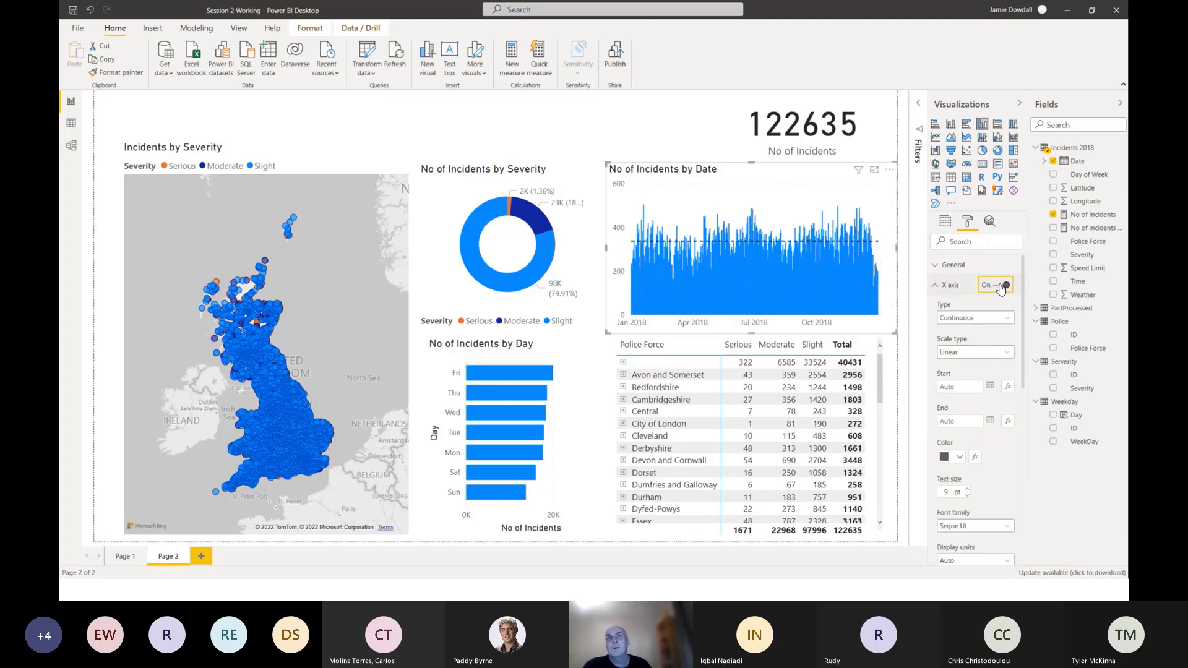
# Turn off the Y axis and X axis titles on the No of Incidents by Day bar chart.
pyautogui.click(577, 377)
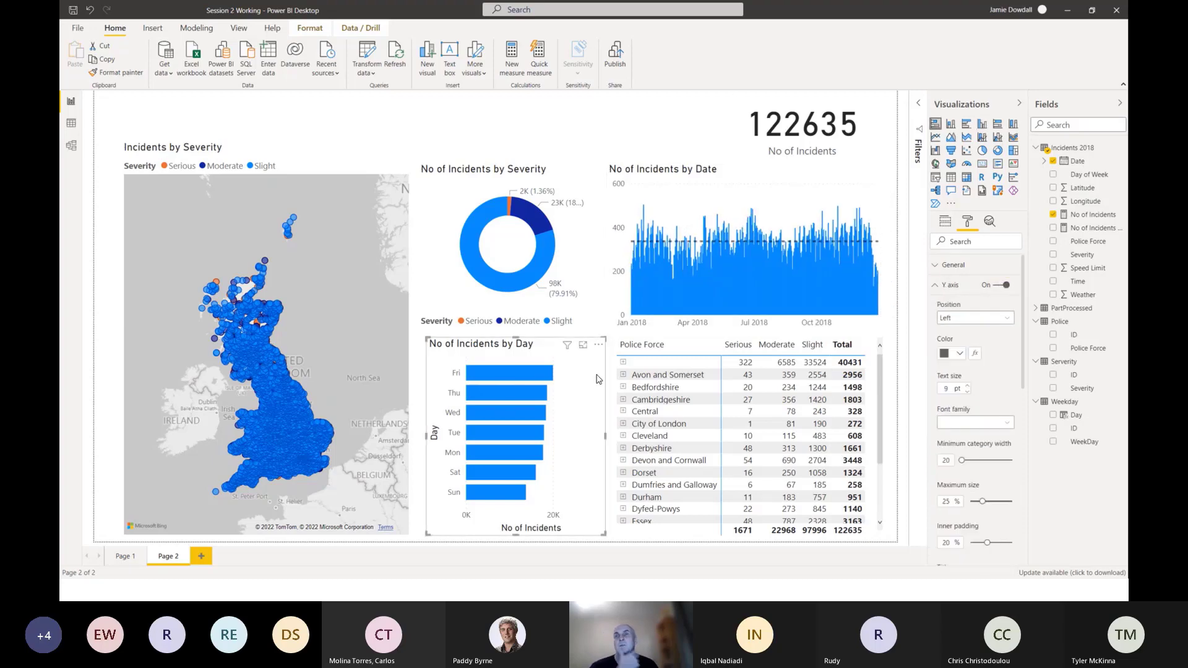
pyautogui.moveTo(1024, 354); pyautogui.dragTo(1015, 448)
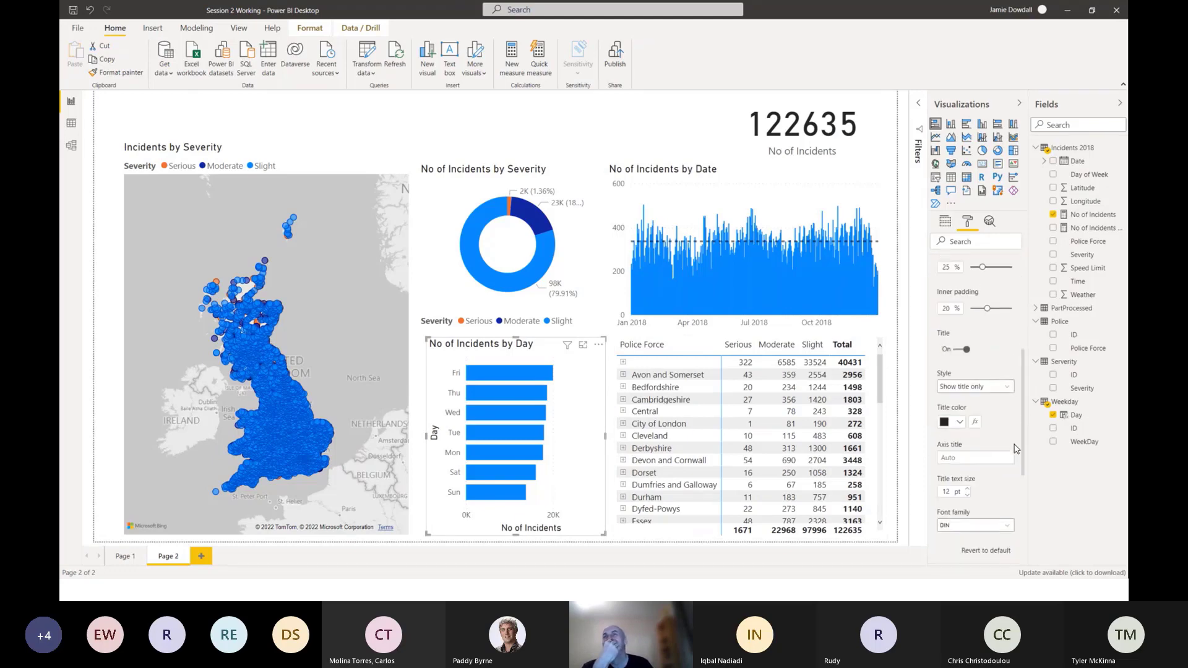
pyautogui.click(957, 351)
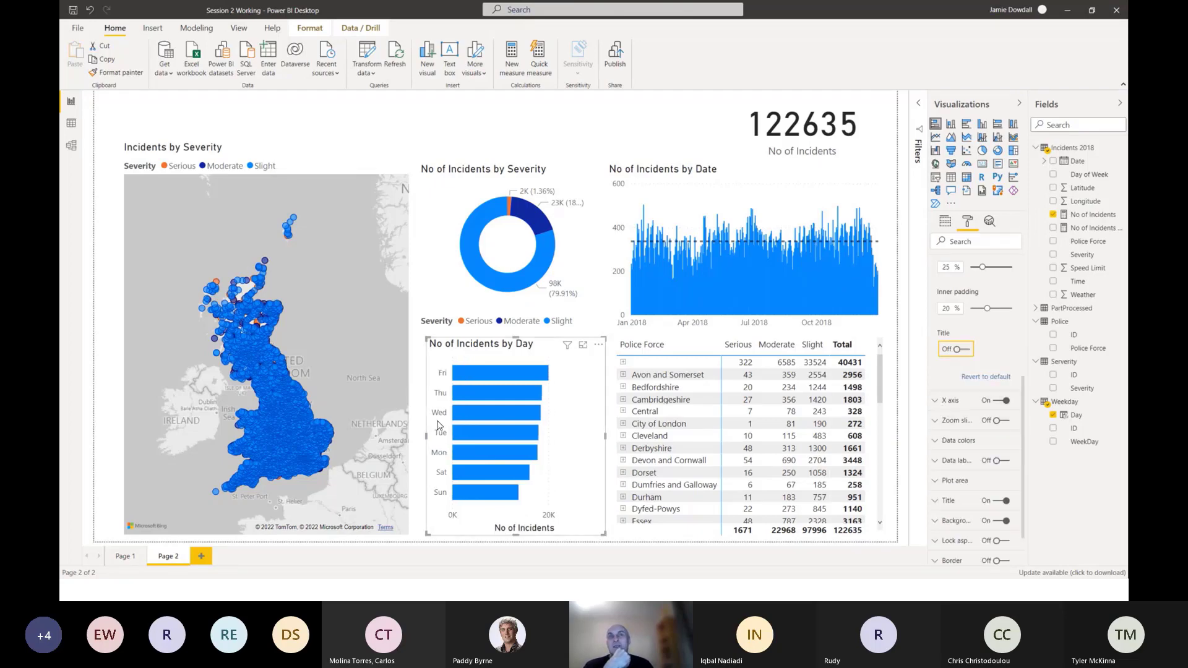
pyautogui.click(936, 401)
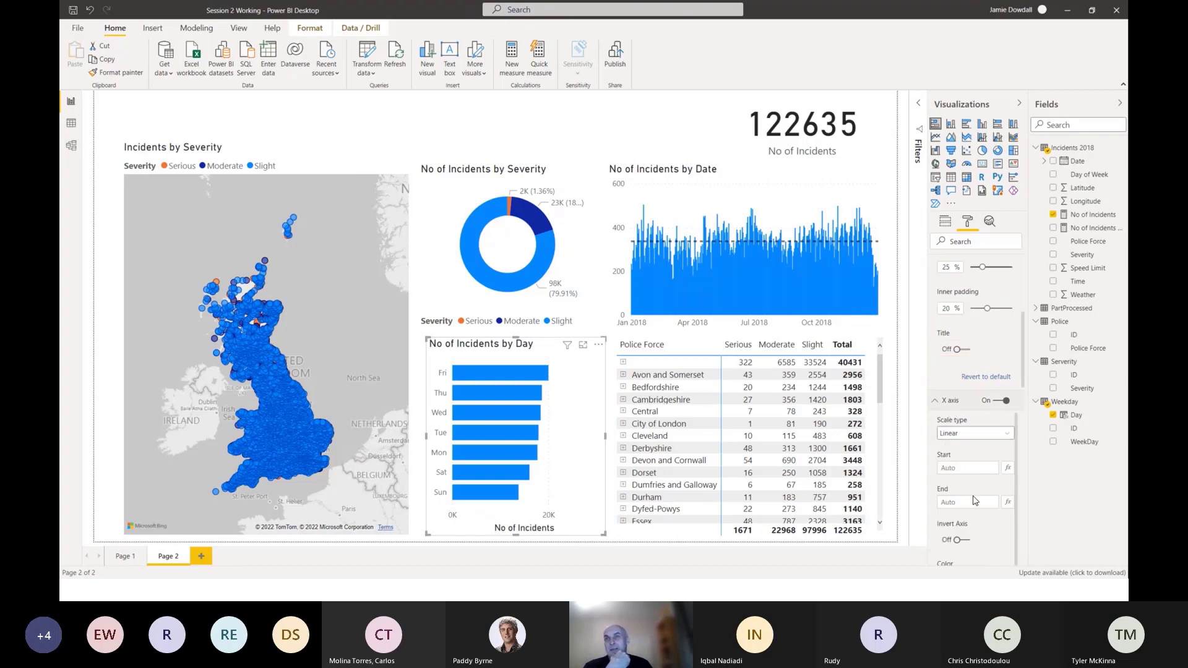
pyautogui.scroll(-3, 974, 500)
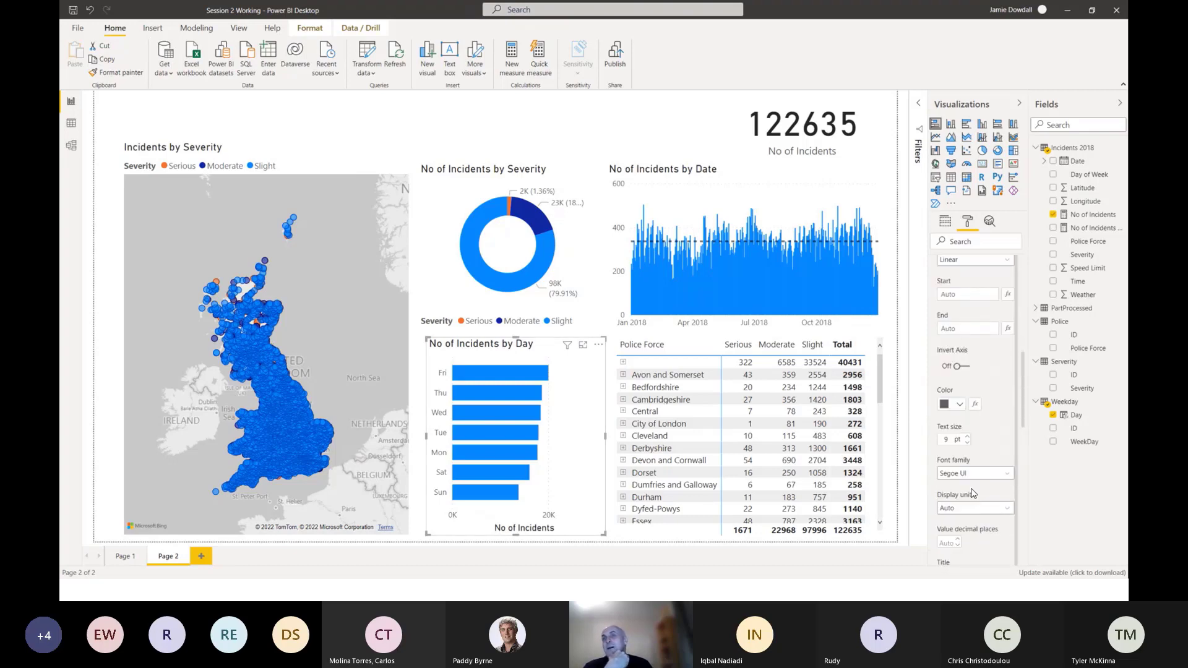
pyautogui.scroll(-3, 972, 493)
pyautogui.click(959, 412)
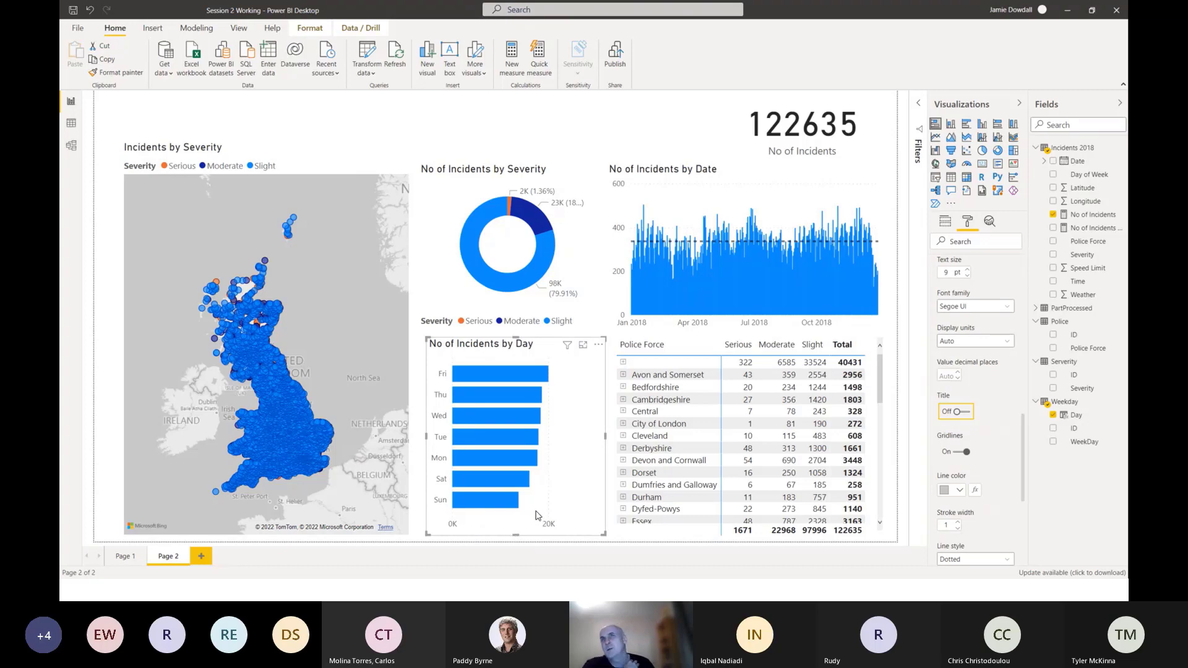
pyautogui.moveTo(1023, 438); pyautogui.dragTo(1021, 284)
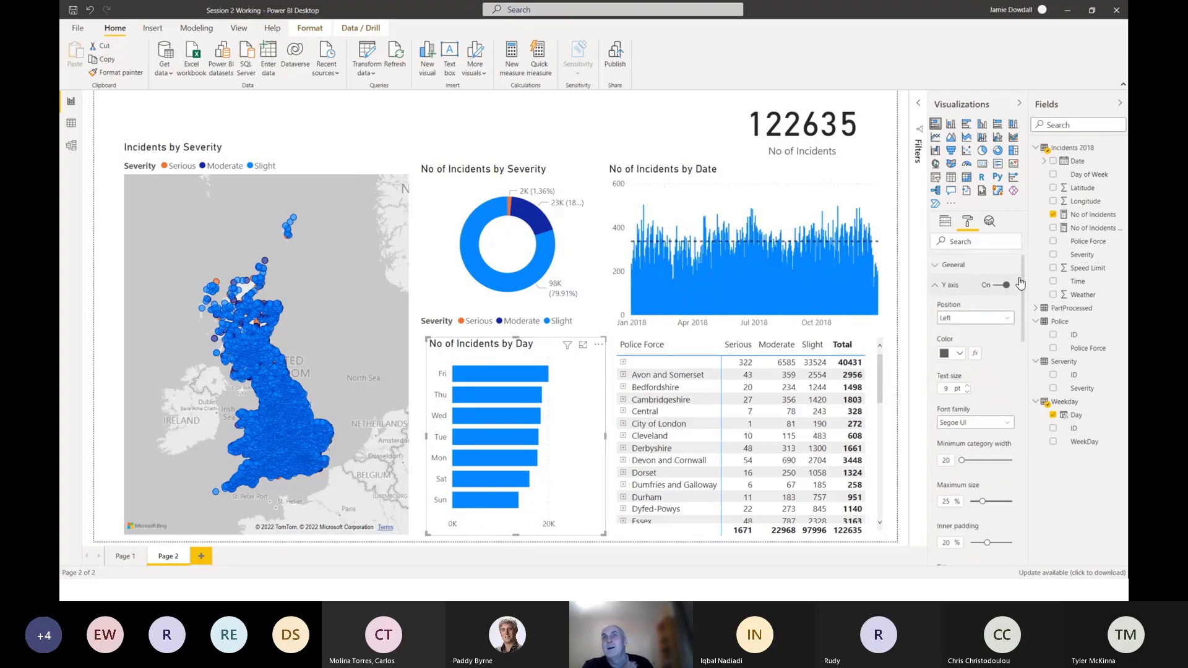
pyautogui.click(936, 286)
pyautogui.click(934, 304)
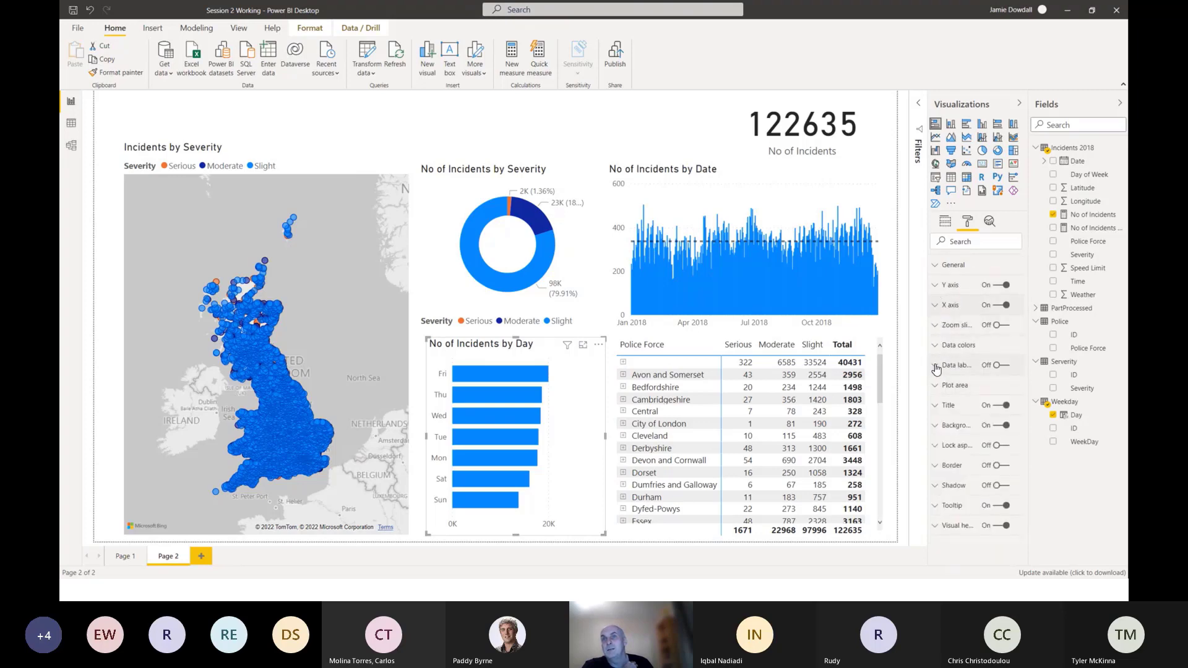
# Turn on data labels for the day bar chart, positioned at Inside end with display units set to None.
pyautogui.click(1003, 365)
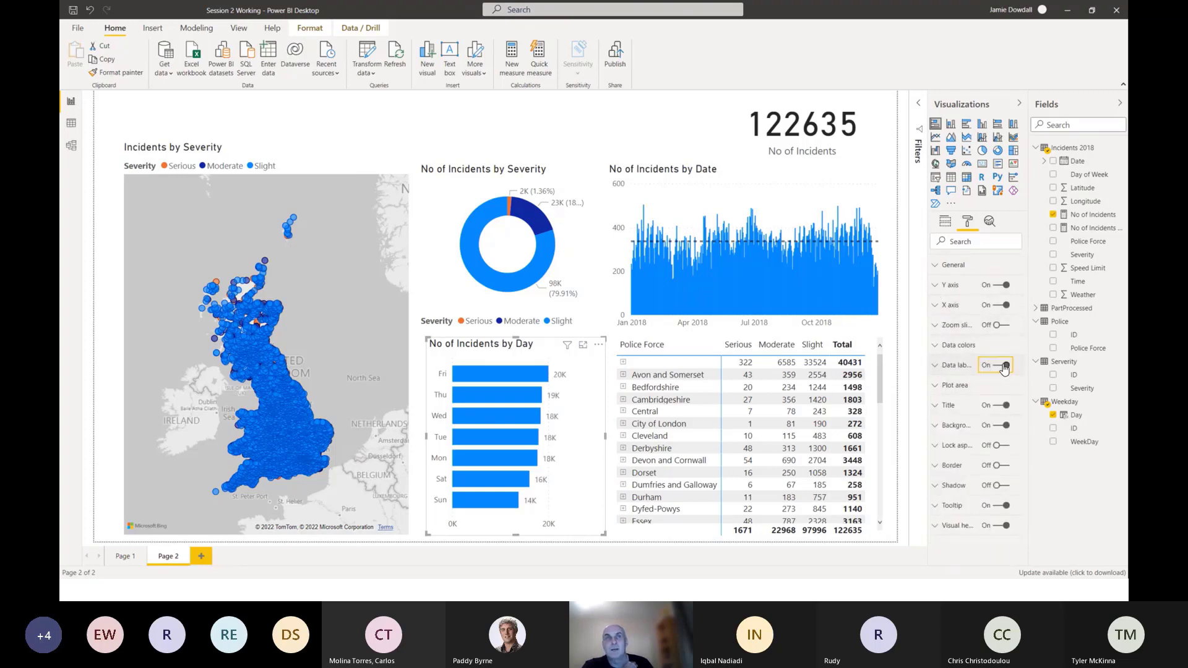
pyautogui.click(936, 368)
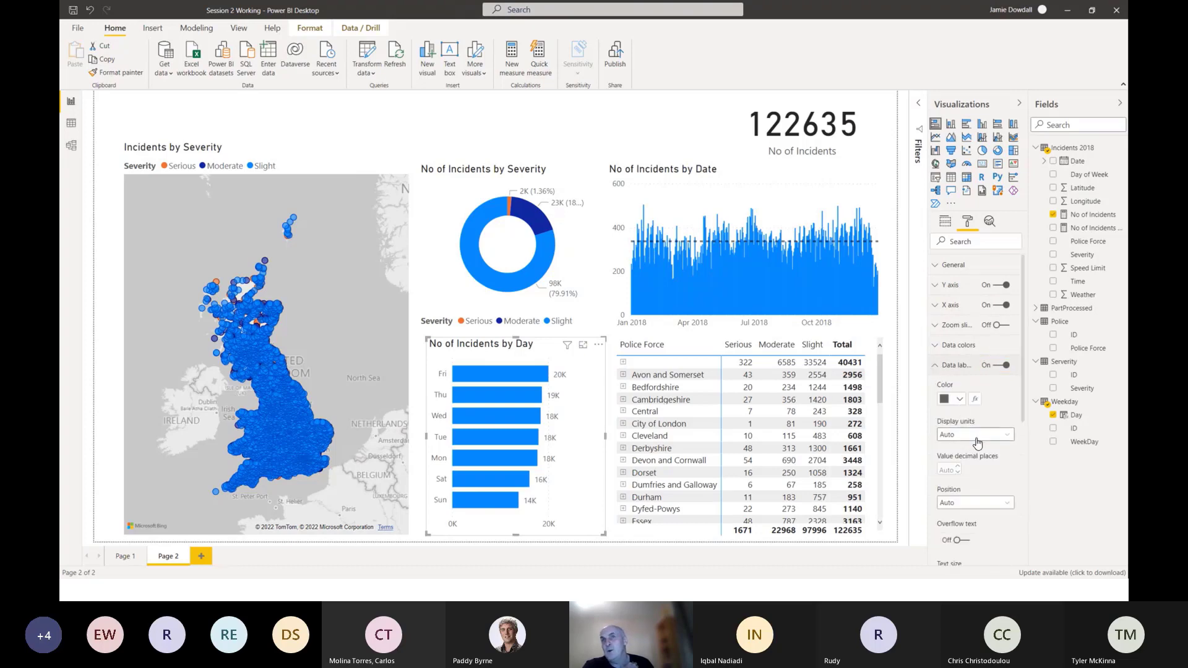
pyautogui.click(982, 504)
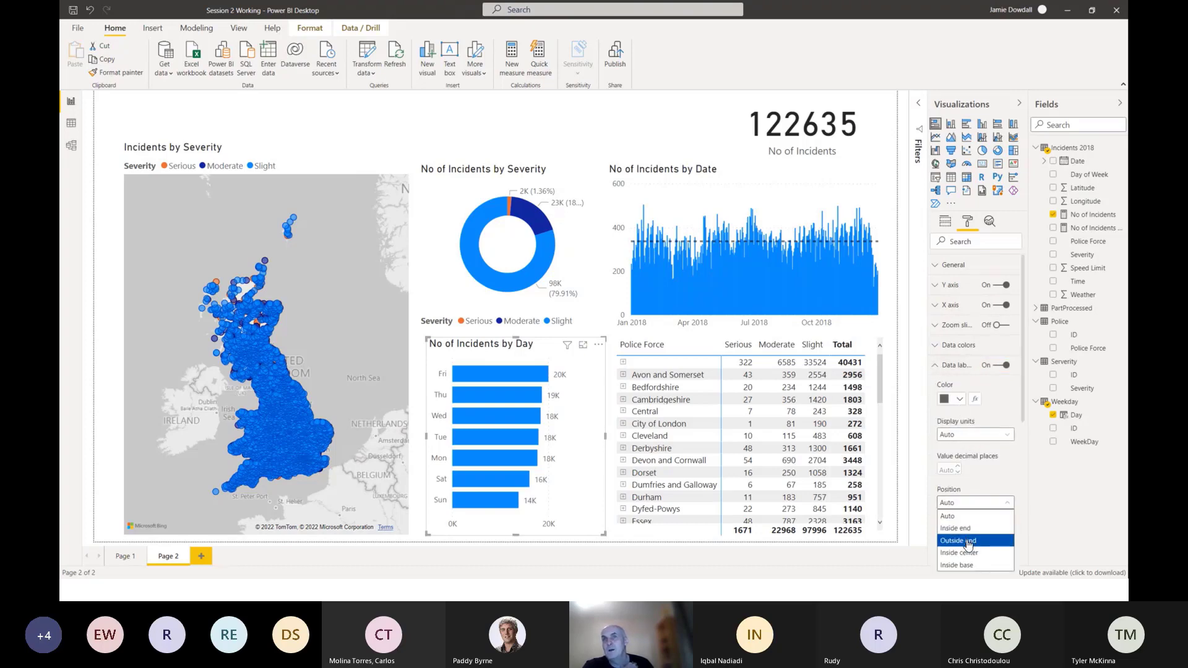
pyautogui.click(971, 533)
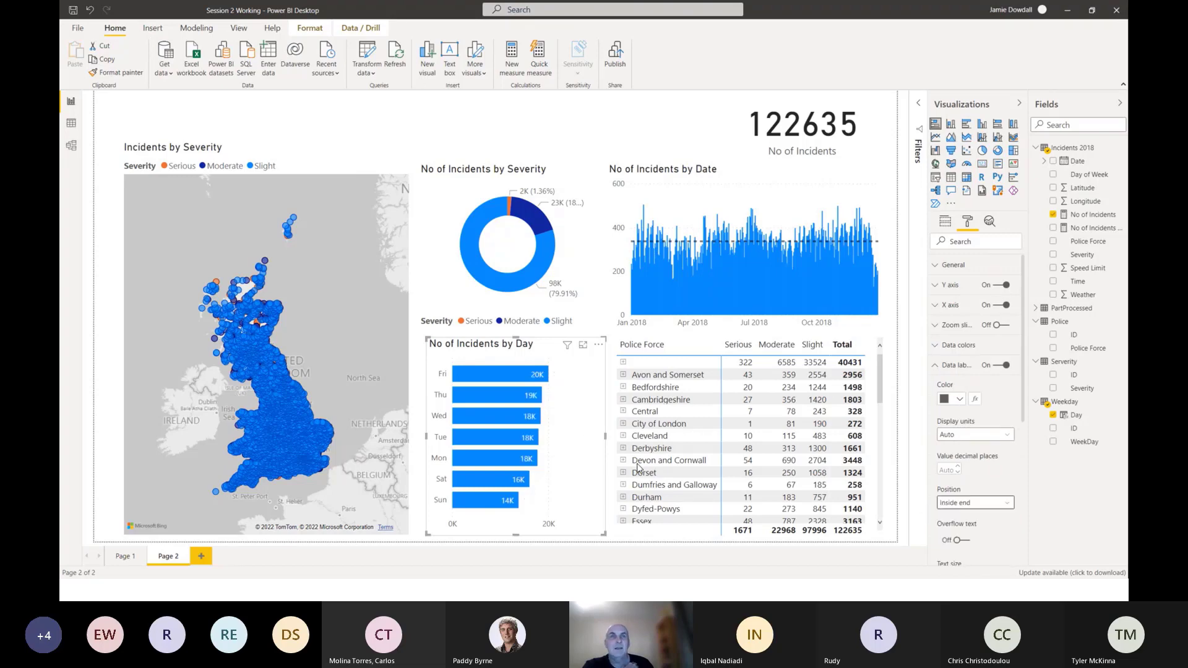
pyautogui.click(973, 438)
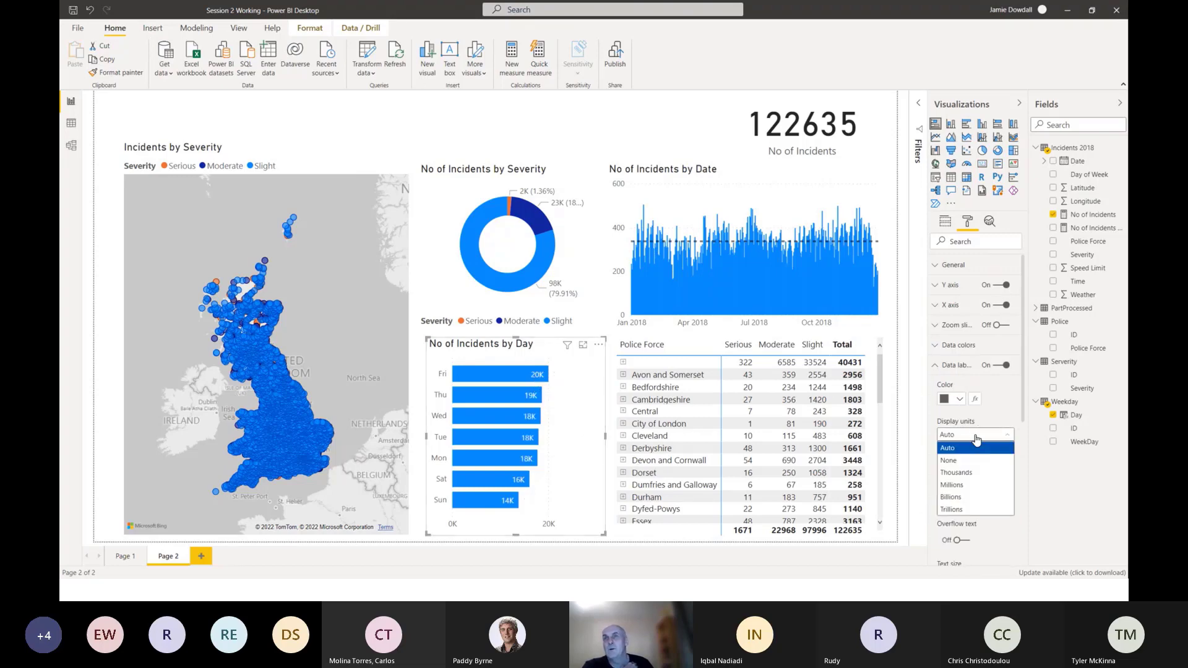
pyautogui.click(963, 461)
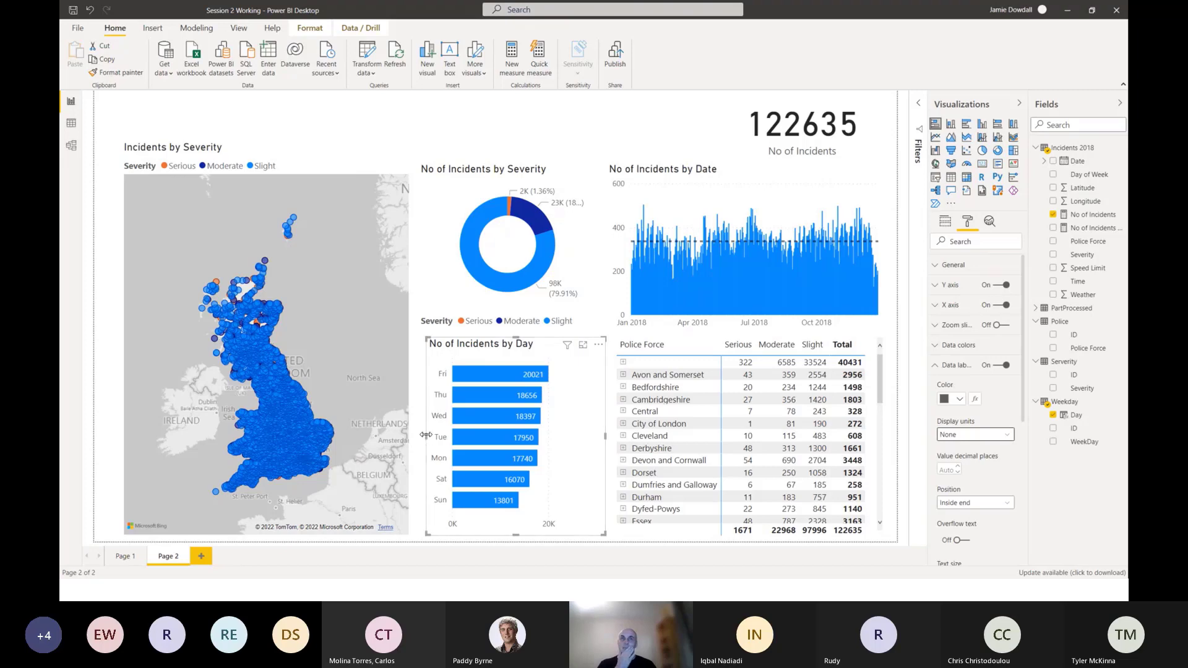
# Widen the day bar chart slightly to line up with the donut above, and lower its top edge a little.
pyautogui.moveTo(426, 434); pyautogui.dragTo(423, 440)
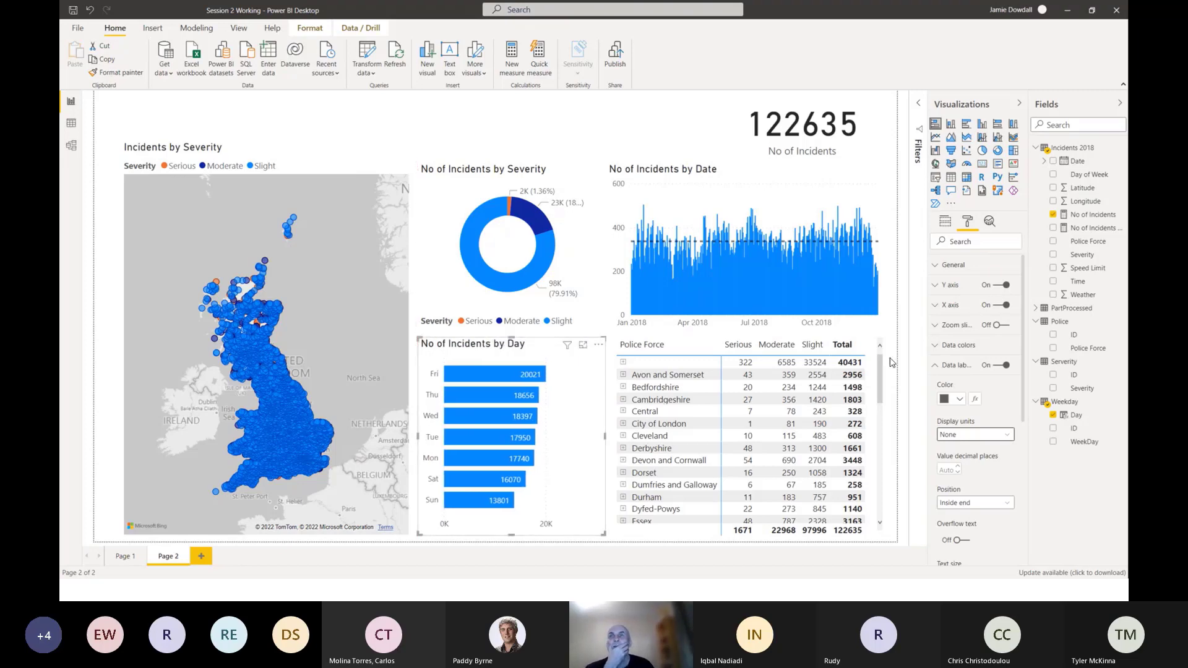
pyautogui.click(937, 371)
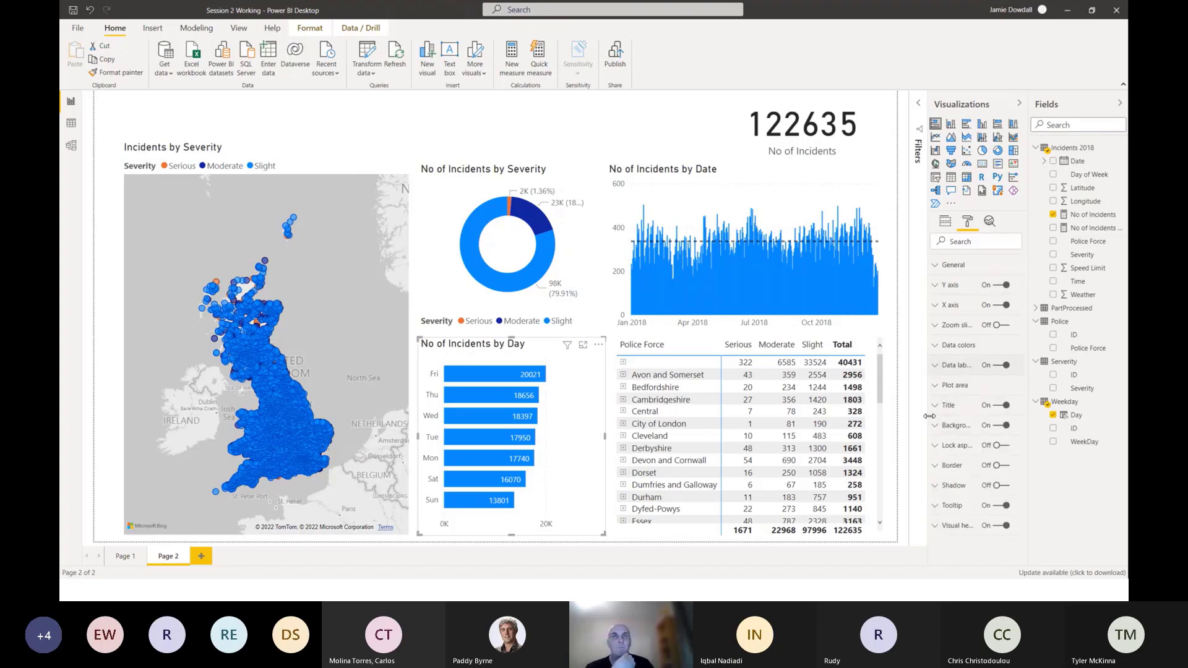
pyautogui.moveTo(512, 335); pyautogui.dragTo(512, 342)
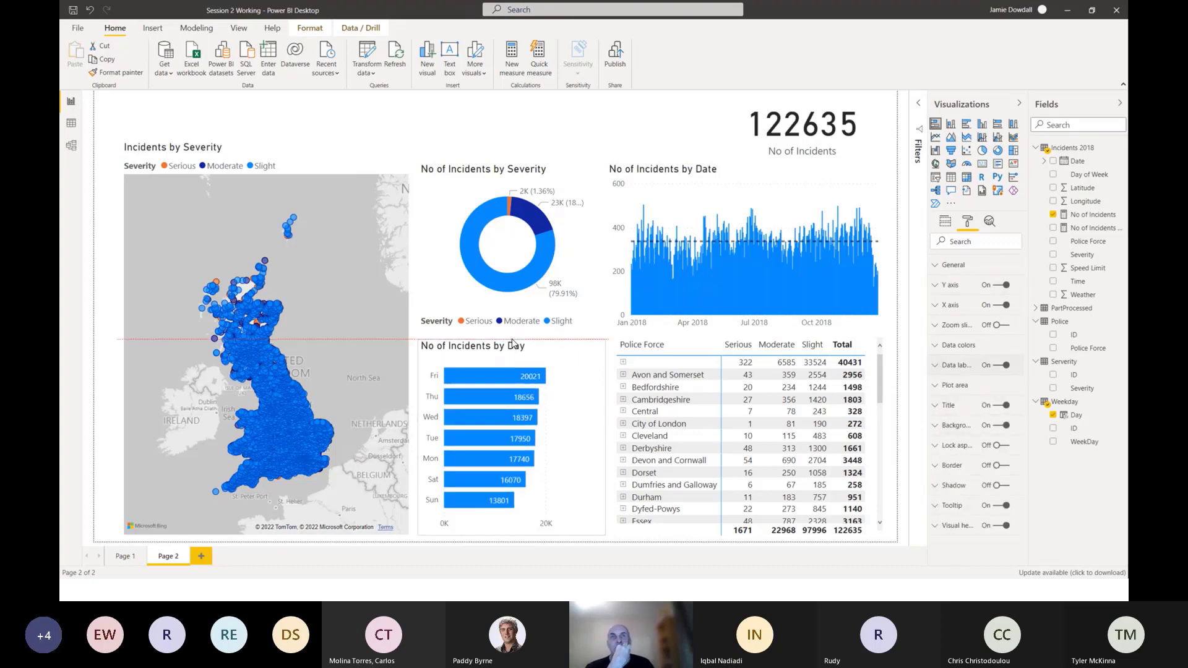
# Cross-highlight the page by Sunday and by Saturday in the No of Incidents by Day chart, ending with the selection cleared.
pyautogui.click(581, 145)
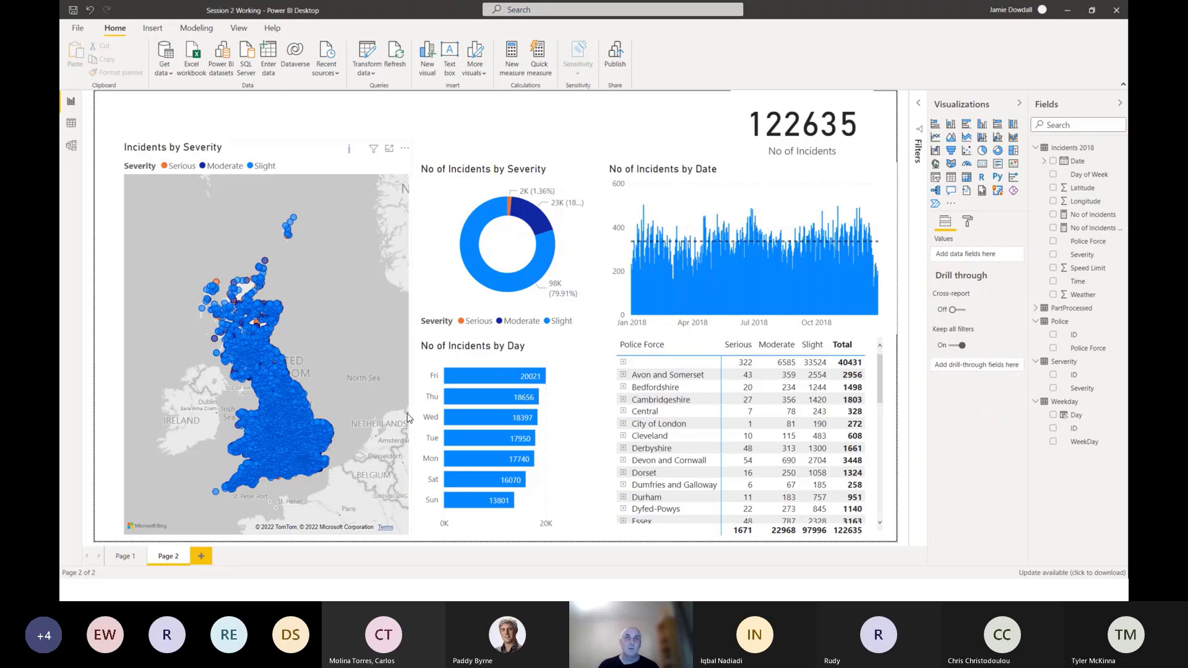
pyautogui.click(425, 364)
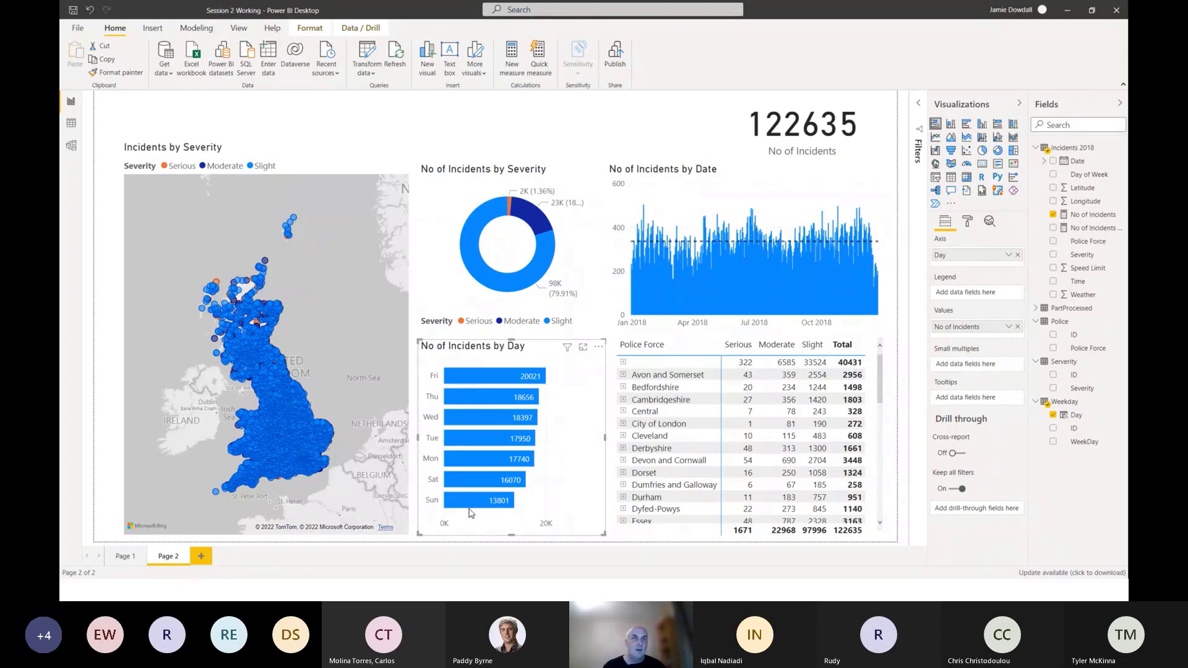
pyautogui.moveTo(477, 506)
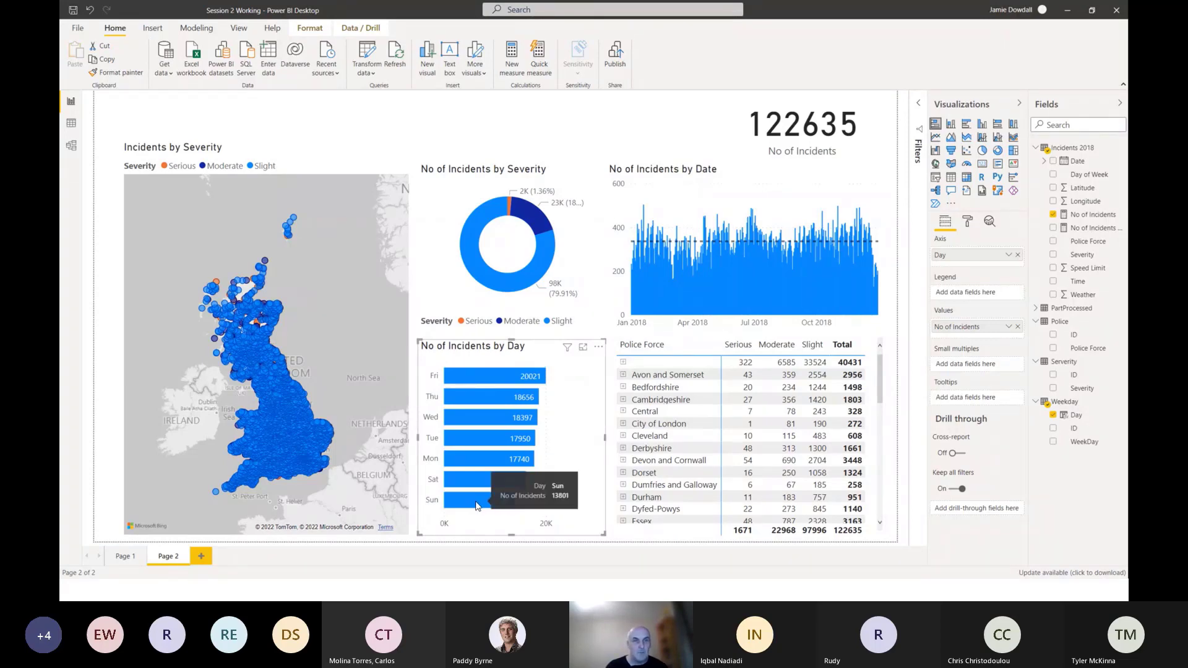
pyautogui.click(478, 500)
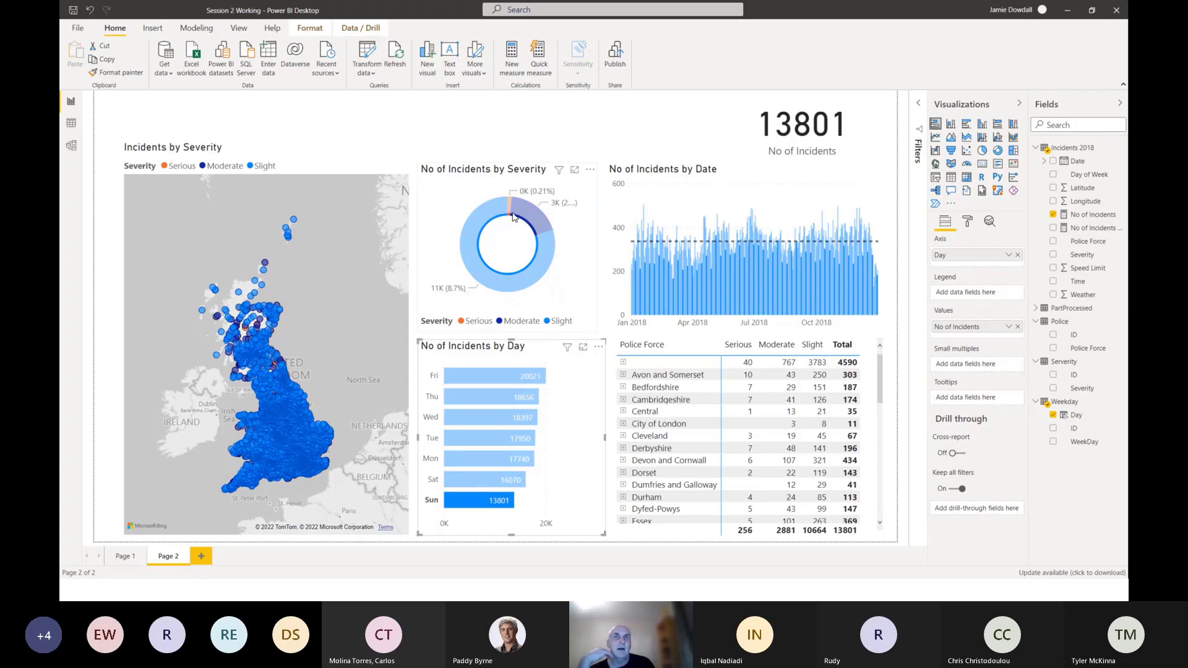
pyautogui.moveTo(509, 217)
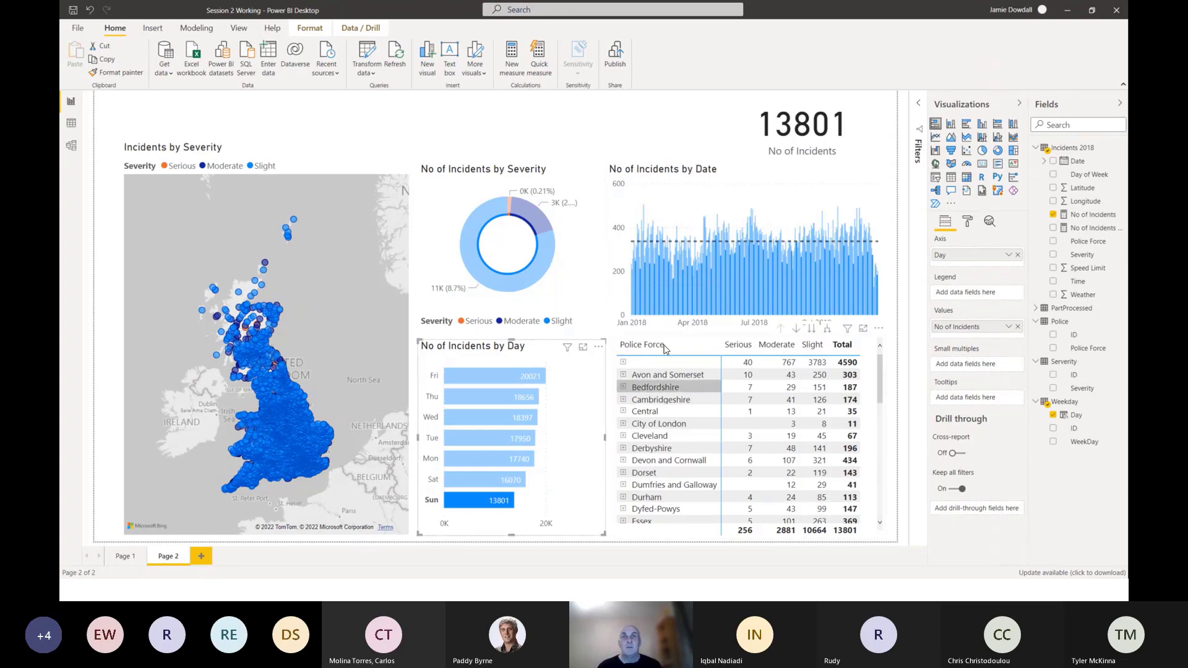
pyautogui.click(499, 482)
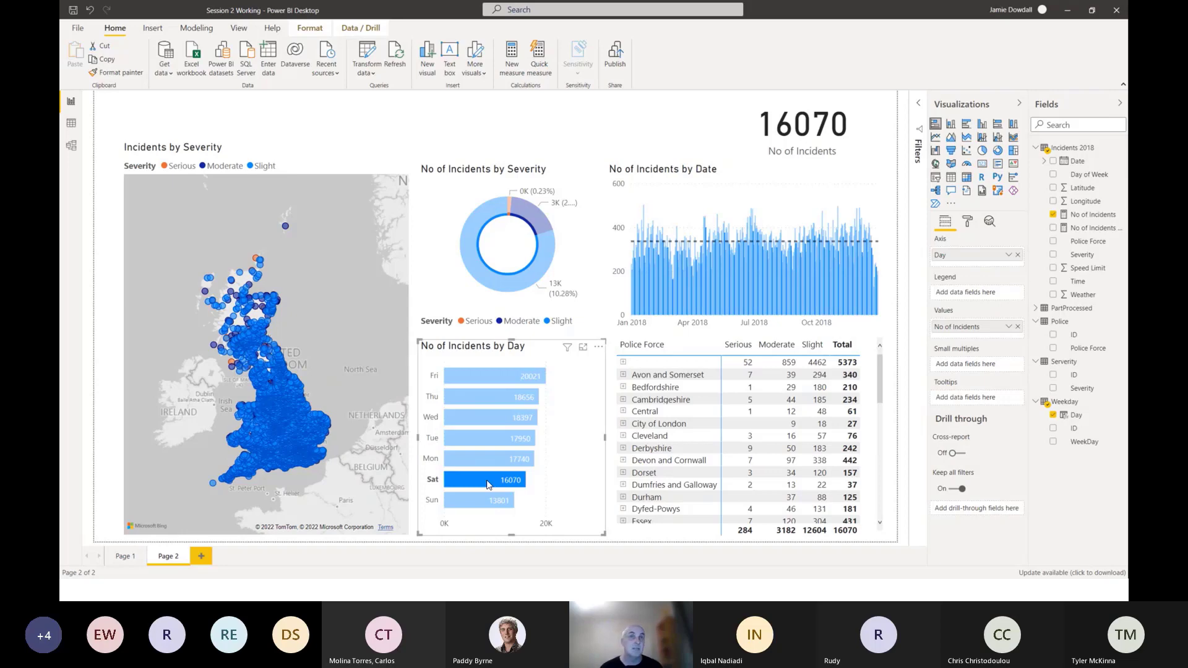
pyautogui.click(474, 502)
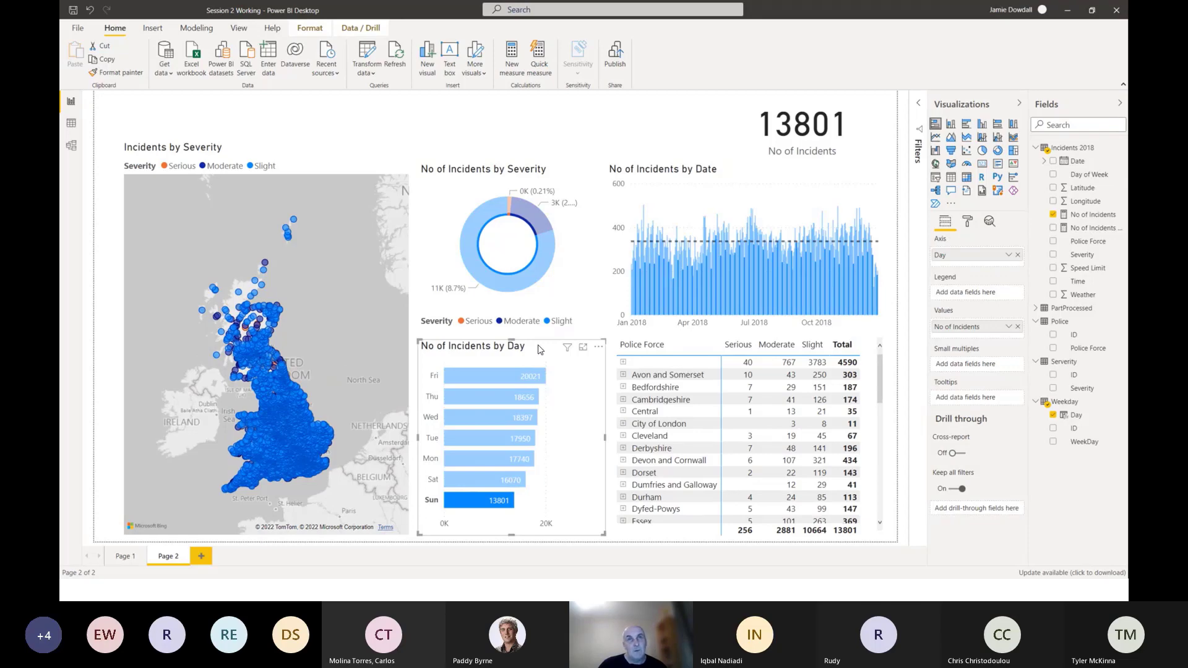
pyautogui.click(487, 502)
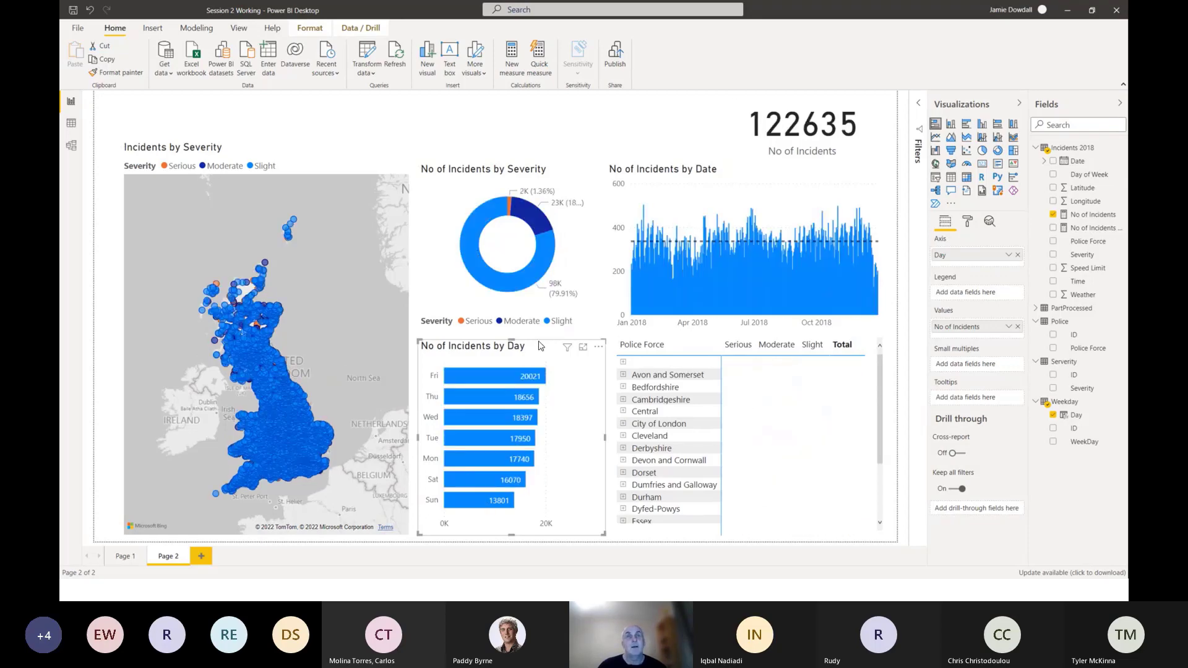
# Turn on Edit interactions with the No of Incidents by Day chart as the source visual.
pyautogui.click(310, 30)
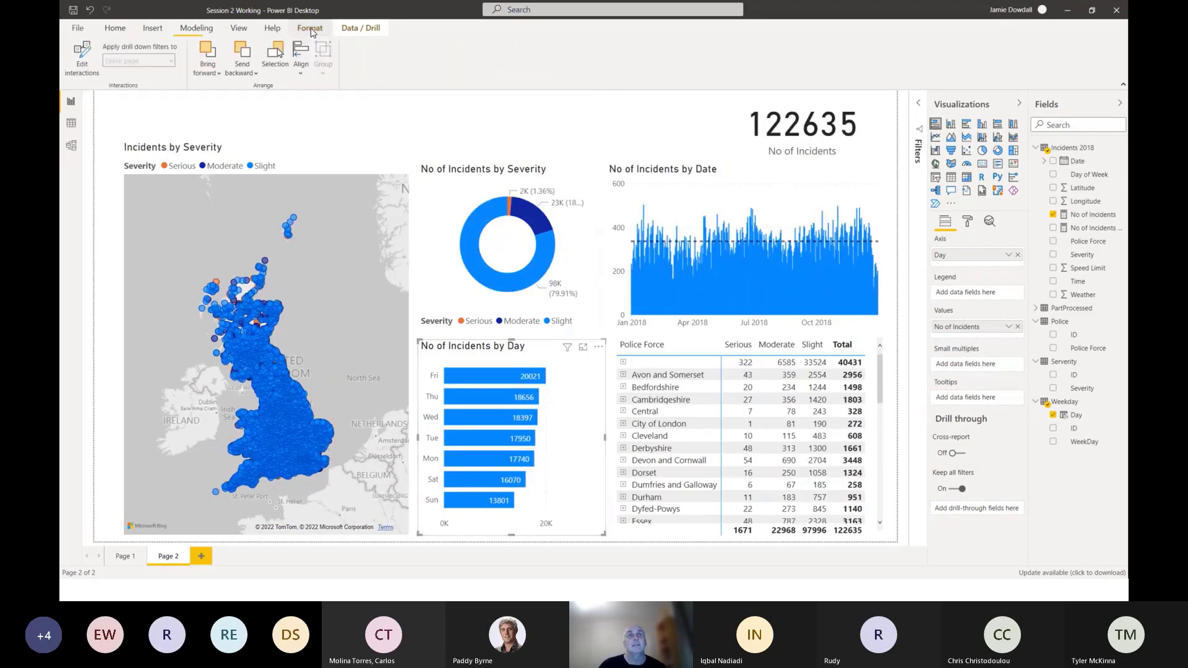
pyautogui.click(85, 60)
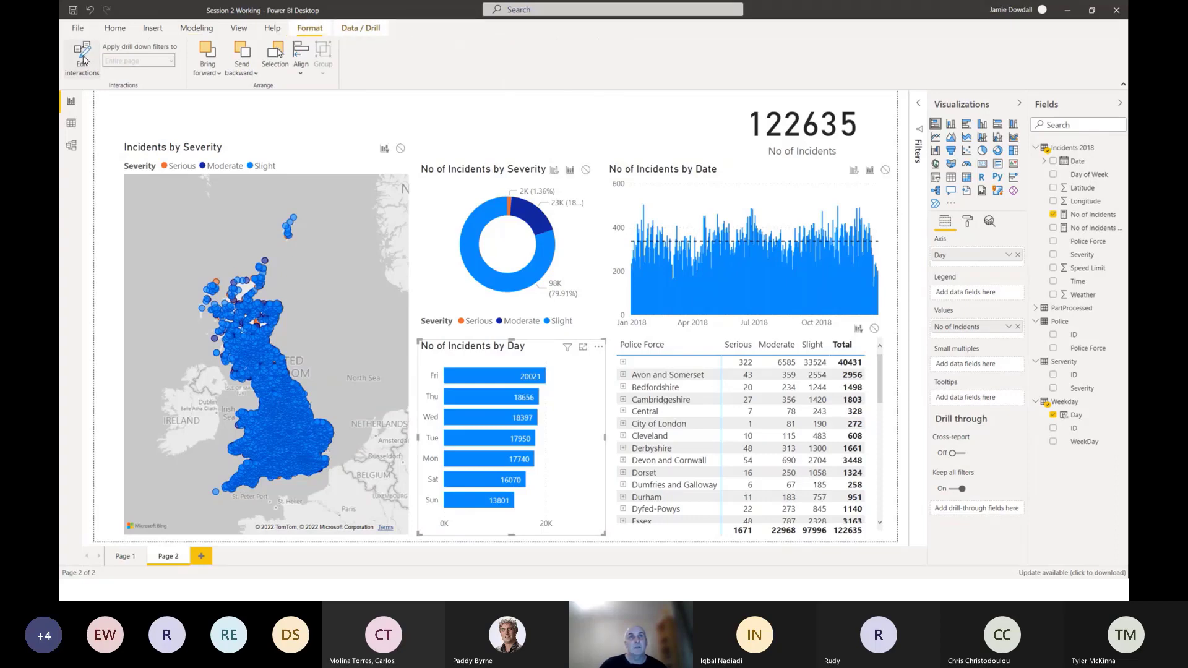
pyautogui.click(79, 71)
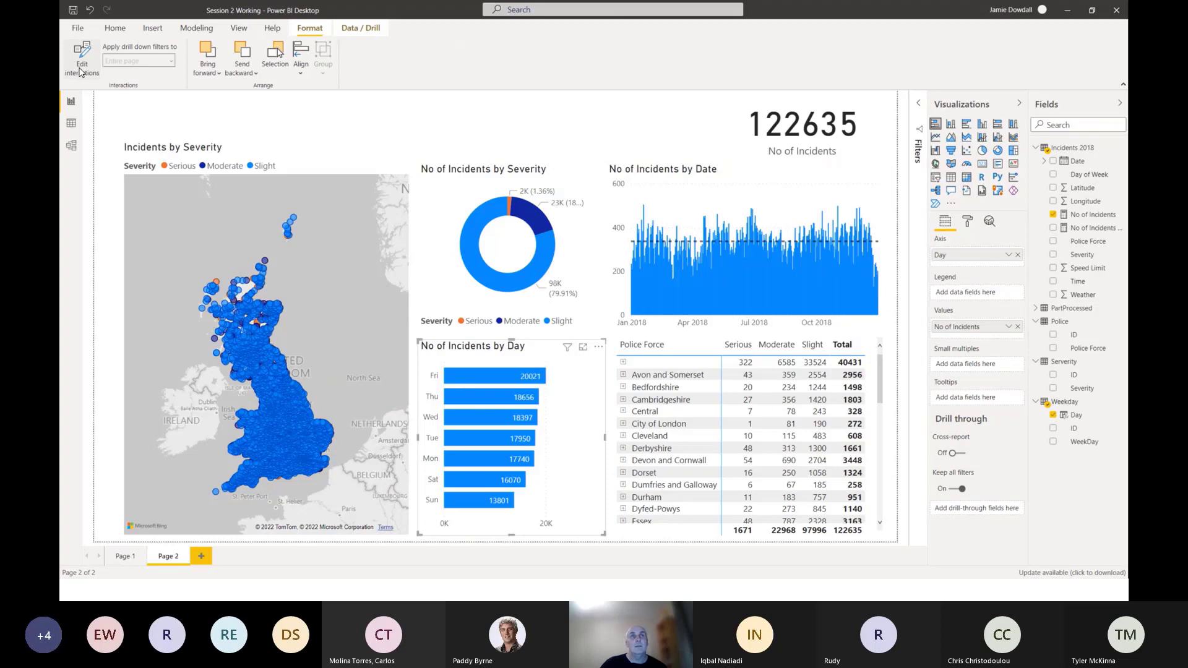
pyautogui.click(81, 71)
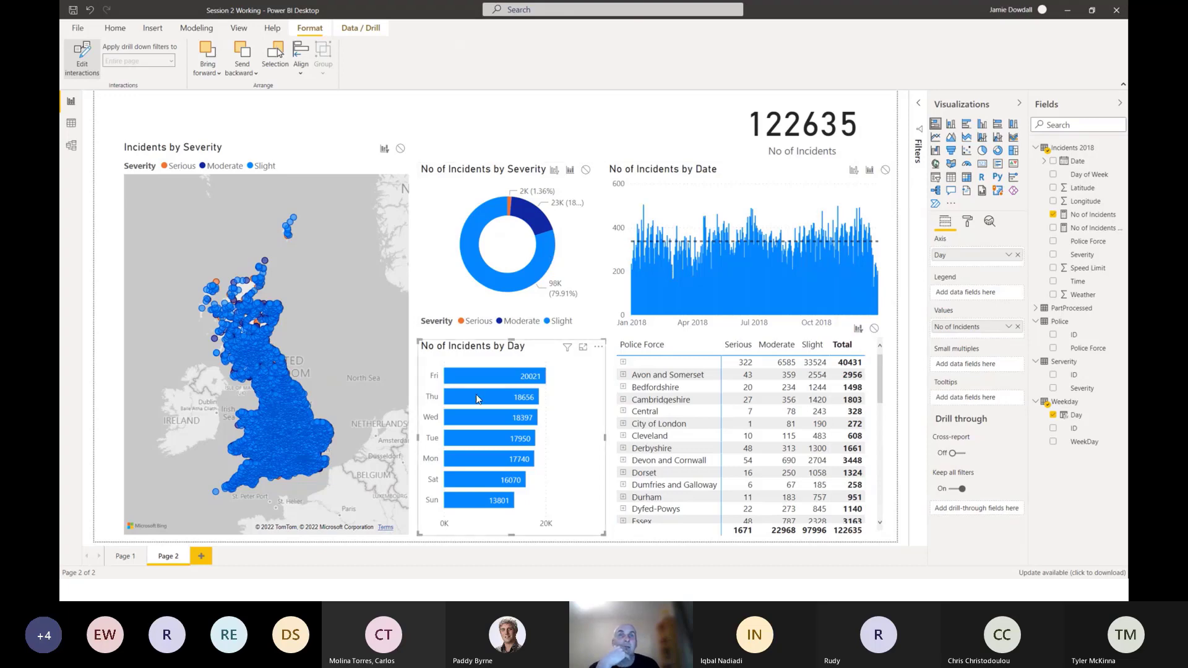
# Set the day chart's interactions to Highlight for the severity donut, Filter for the date chart and police force matrix, and None for the map.
pyautogui.click(571, 172)
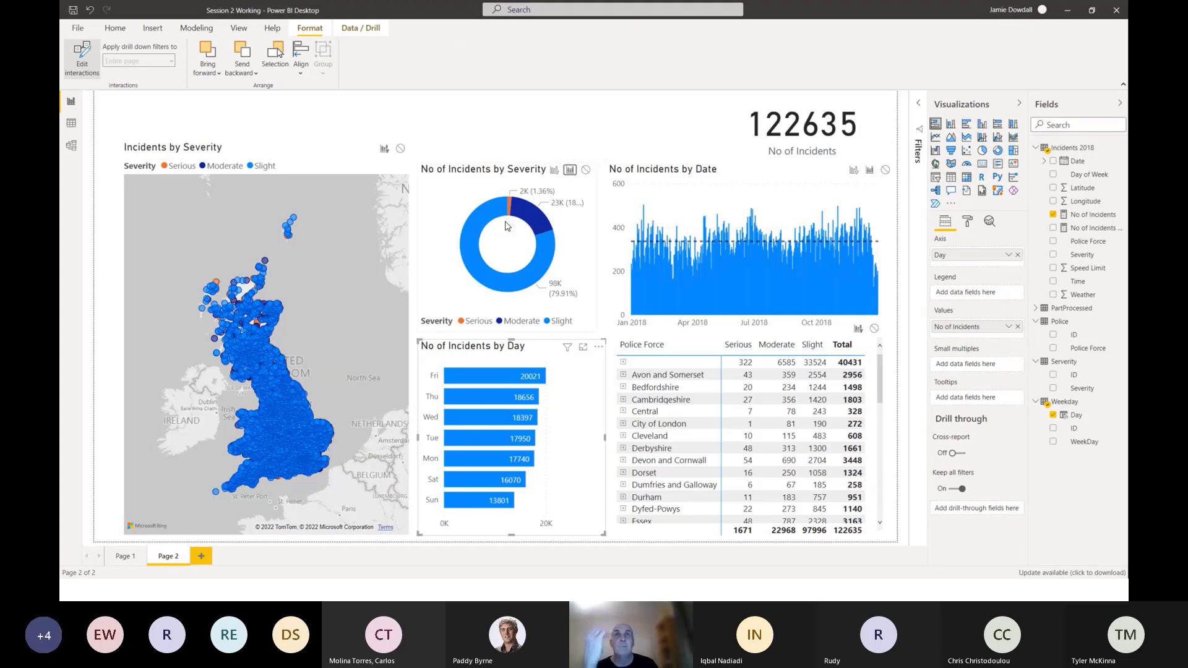
pyautogui.click(817, 174)
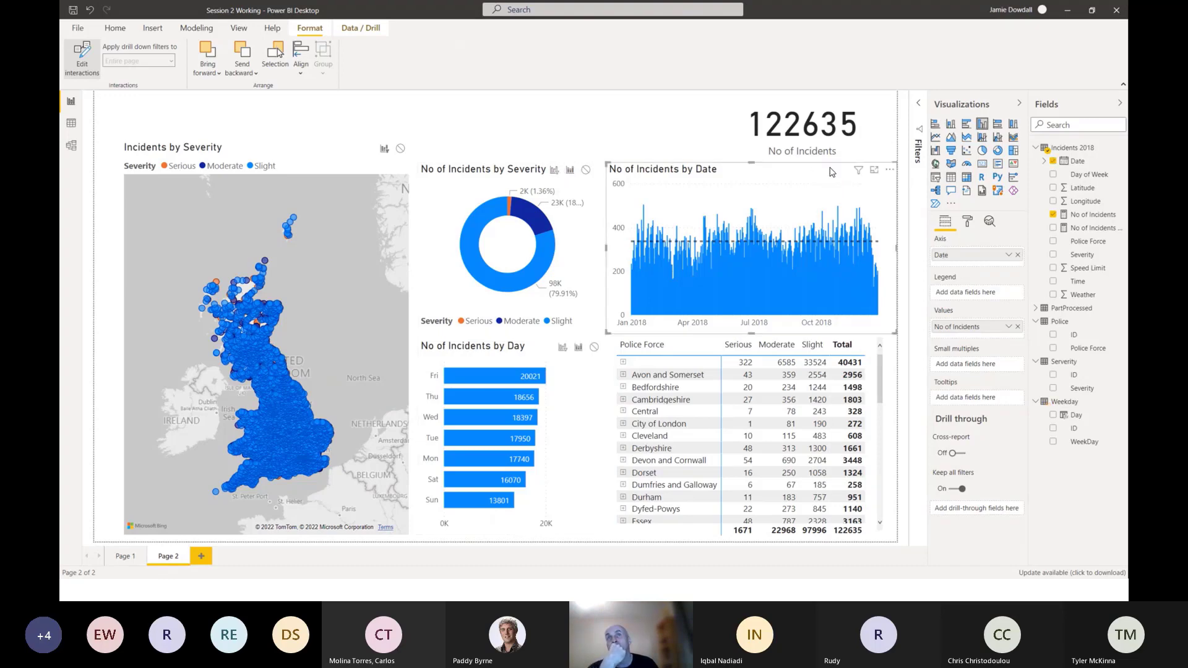
pyautogui.click(579, 425)
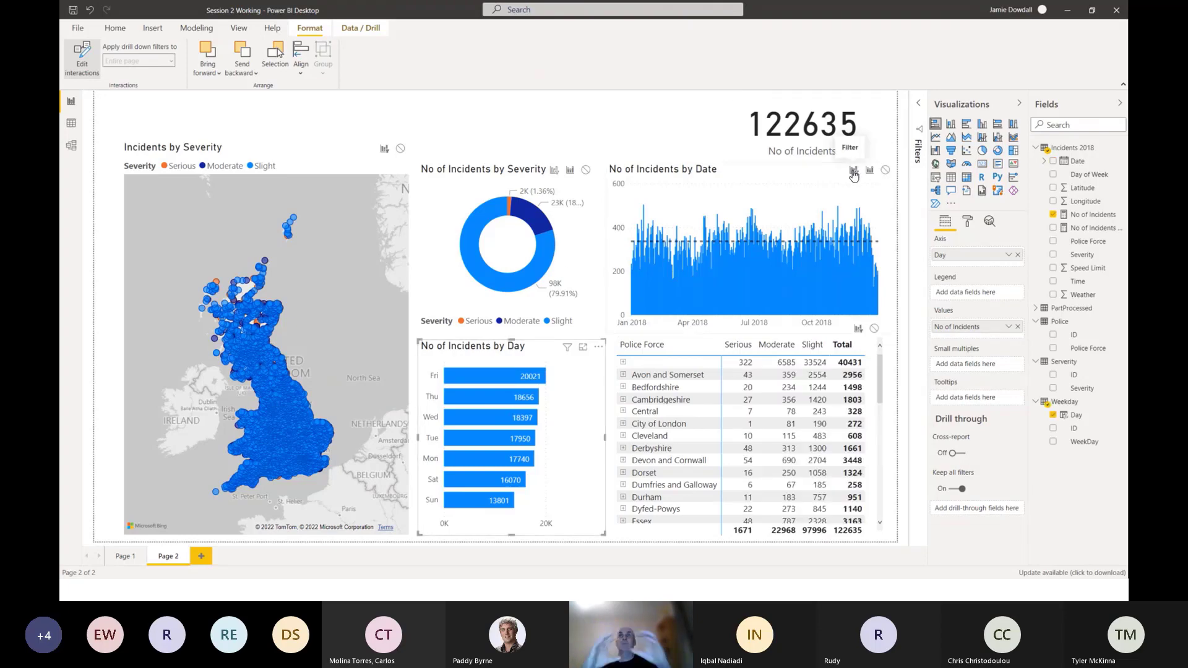
pyautogui.click(853, 171)
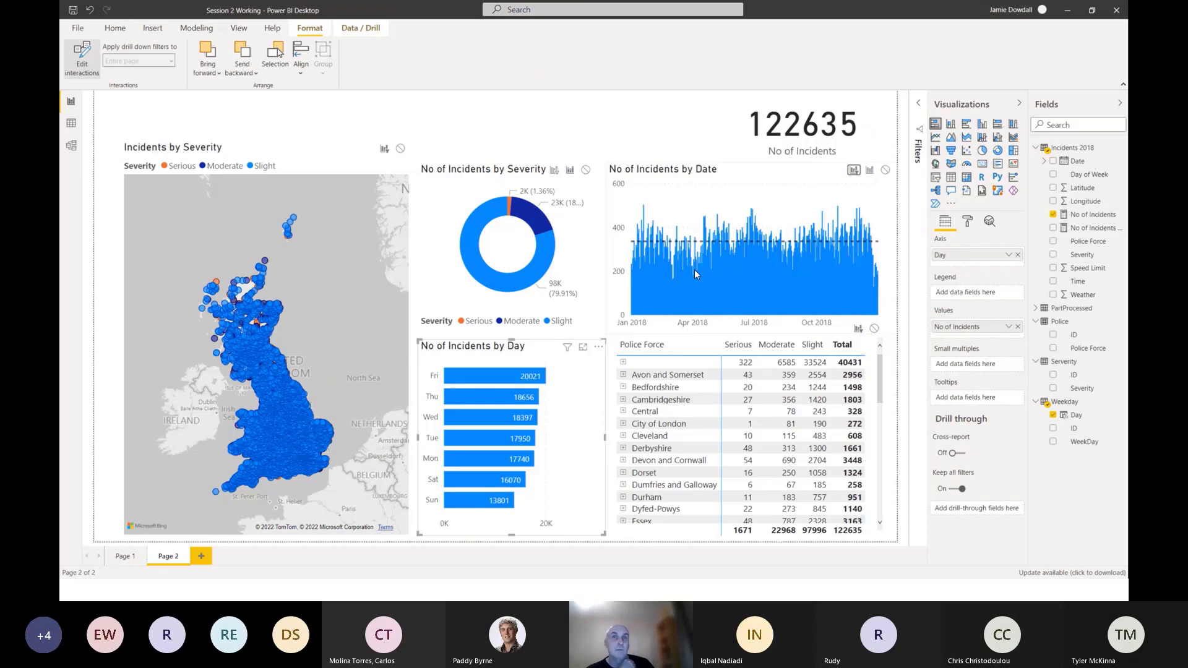
pyautogui.click(858, 330)
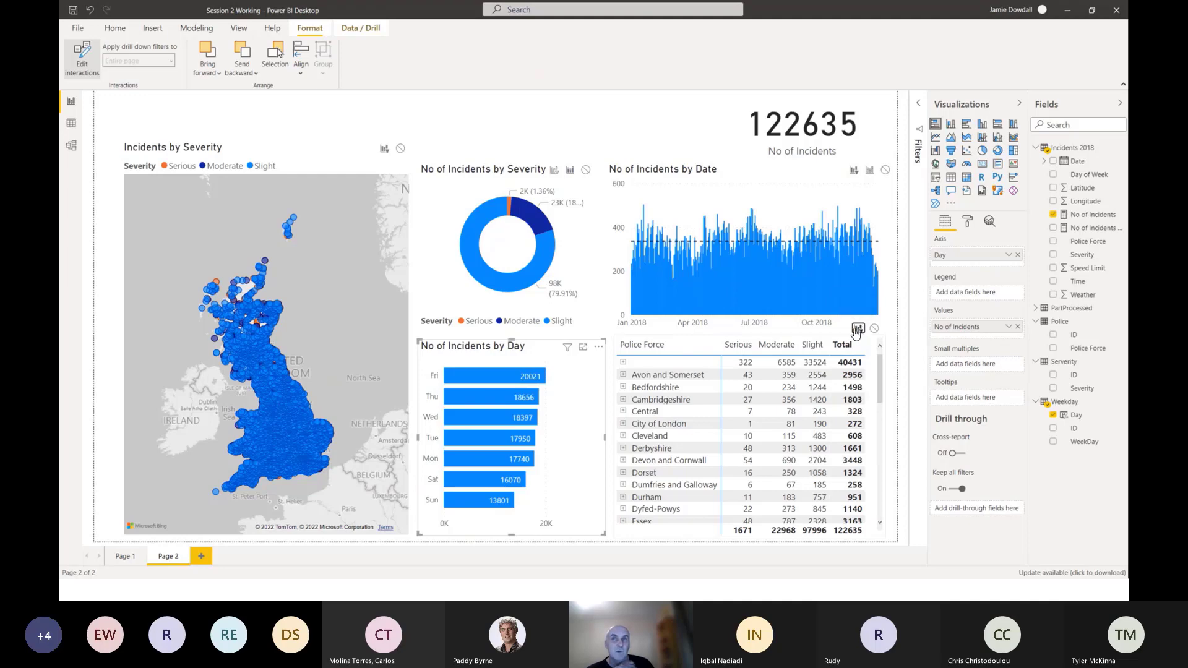
pyautogui.click(401, 151)
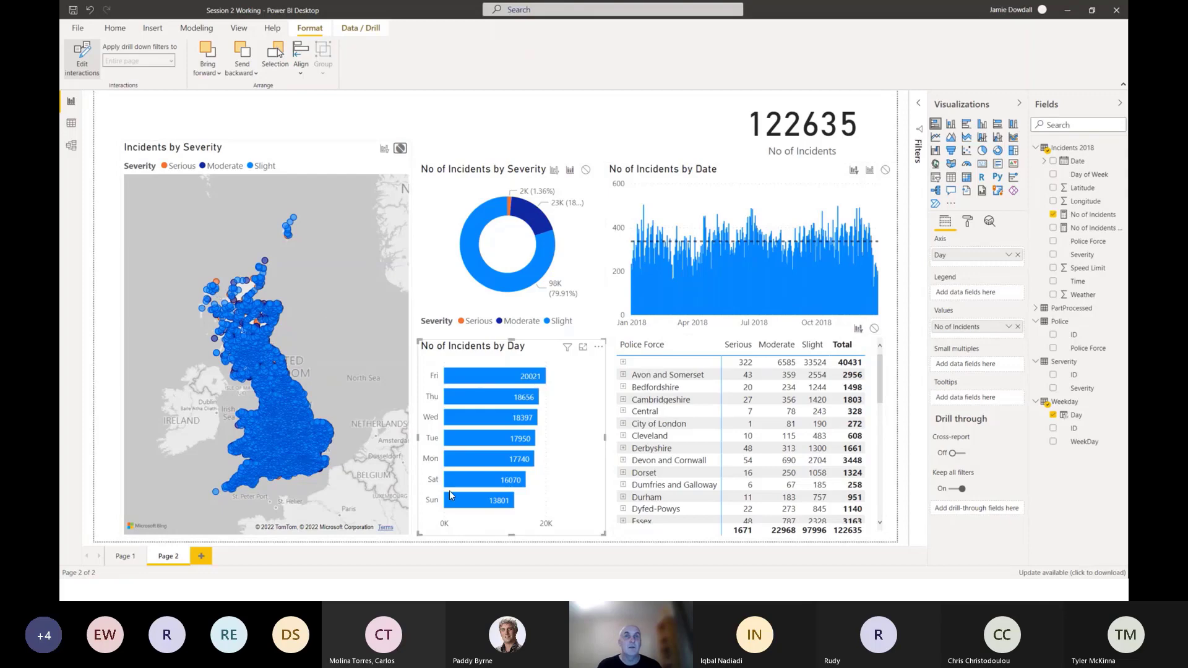
# Test the interactions with Sunday, alone and combined with Saturday, expanding Avon and Somerset in the matrix, and clear the day selection.
pyautogui.click(480, 506)
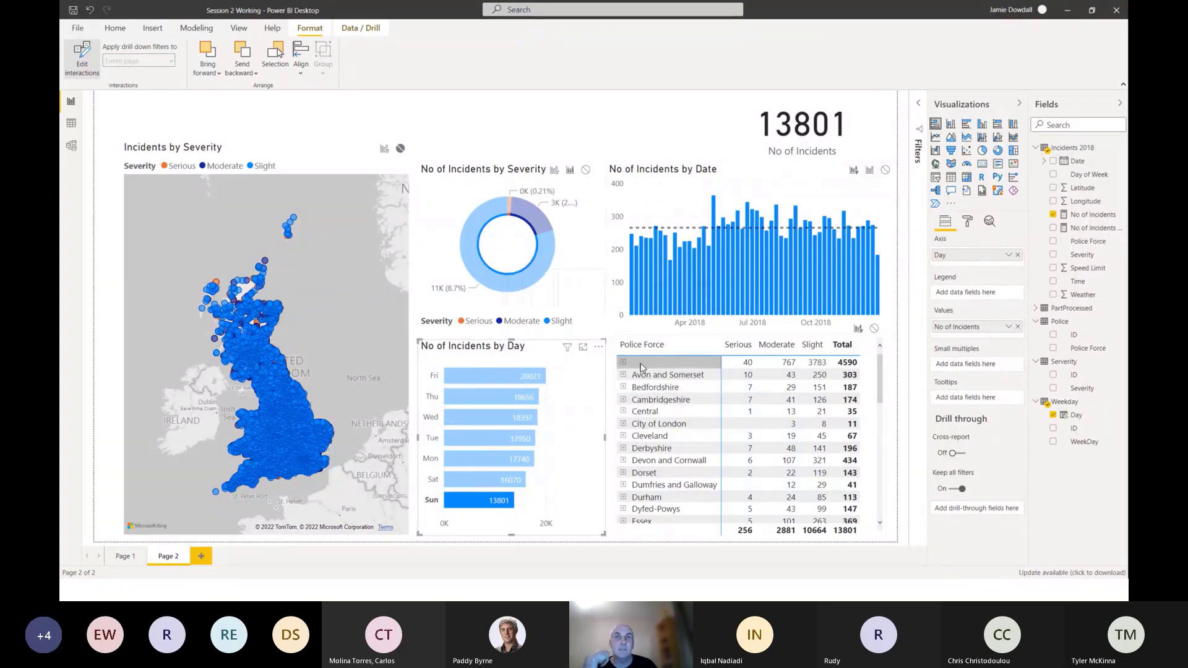
pyautogui.click(623, 374)
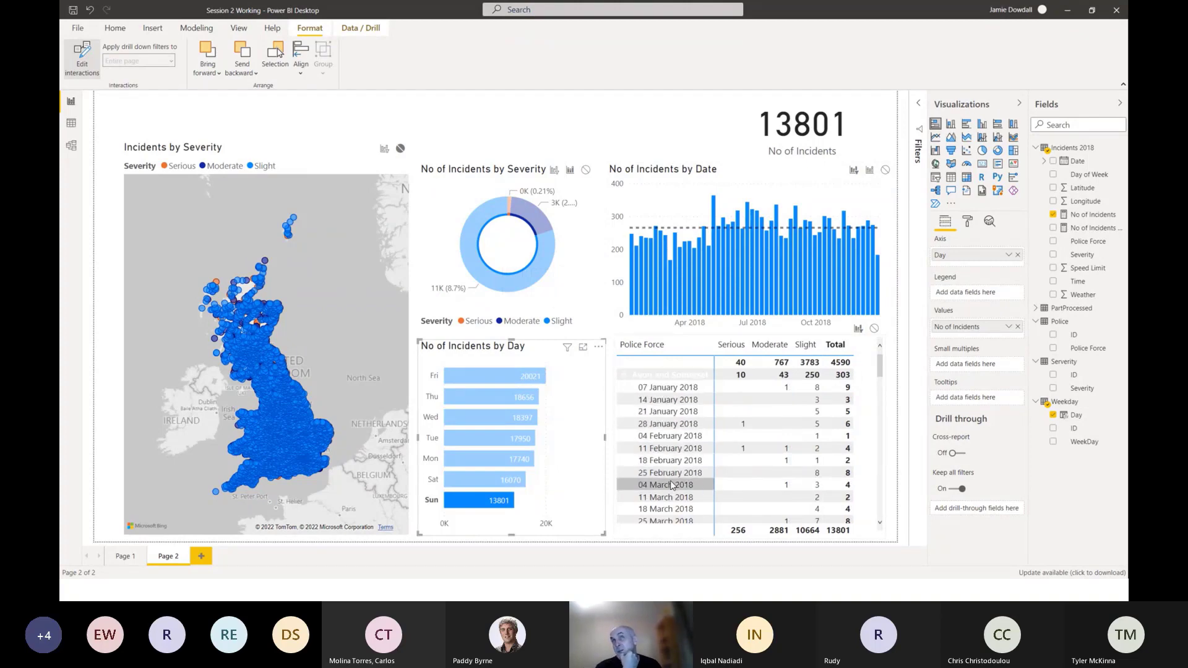
pyautogui.click(566, 475)
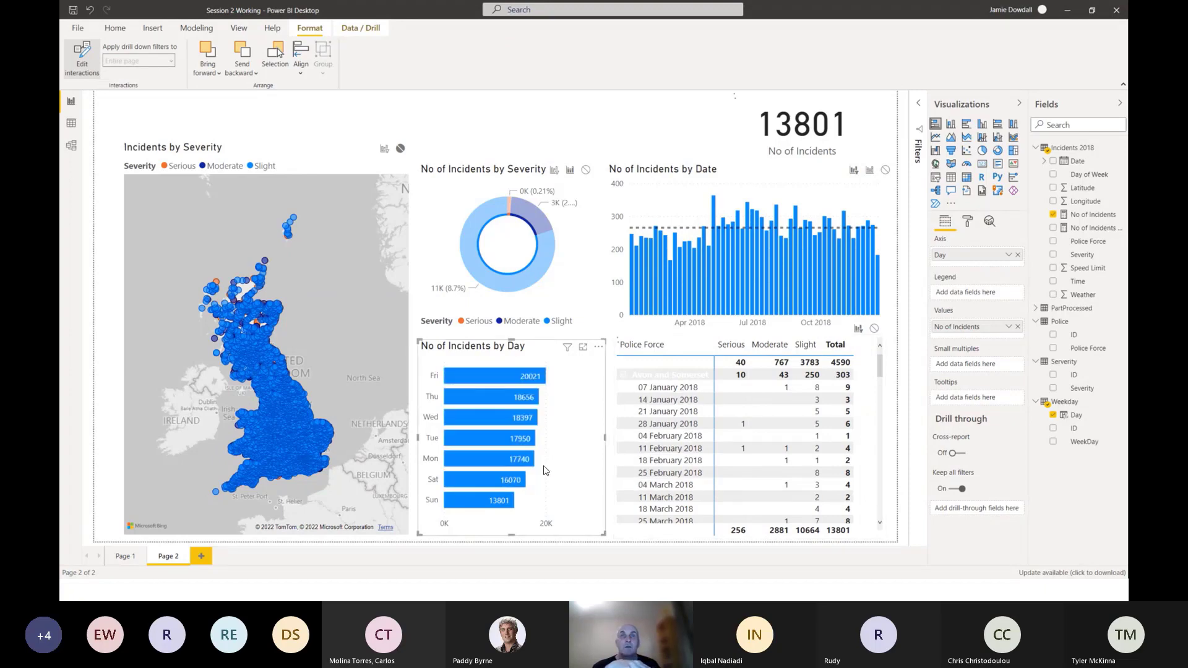
pyautogui.click(485, 496)
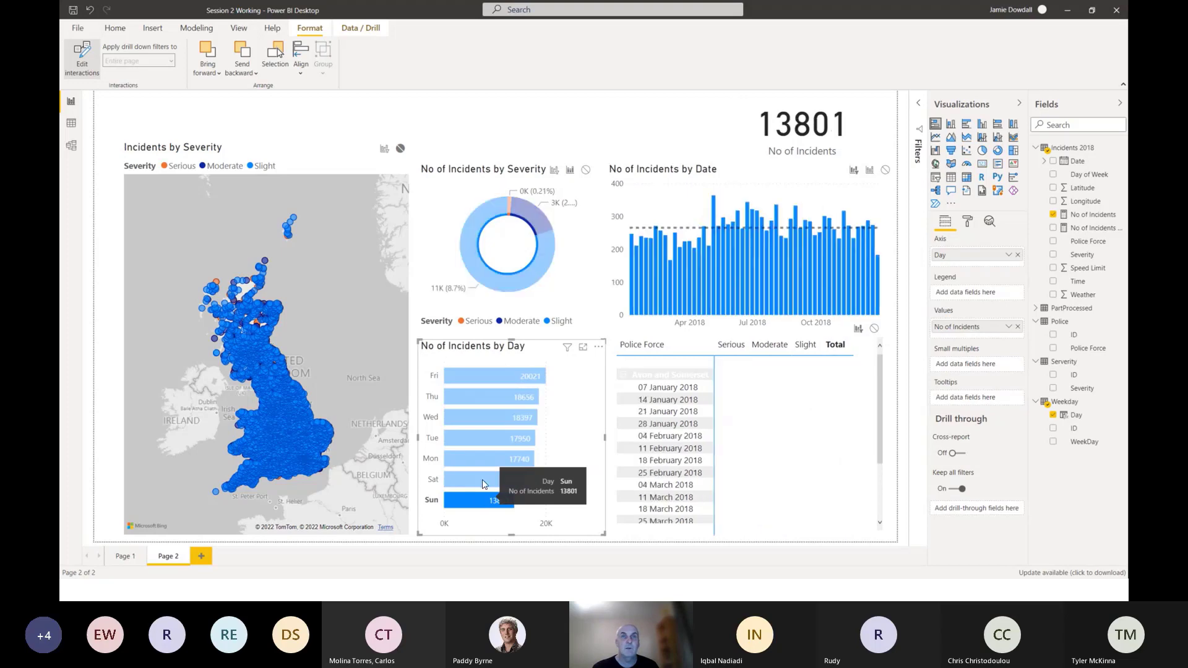
pyautogui.keyDown('ctrl'); pyautogui.click(484, 483); pyautogui.keyUp('ctrl')
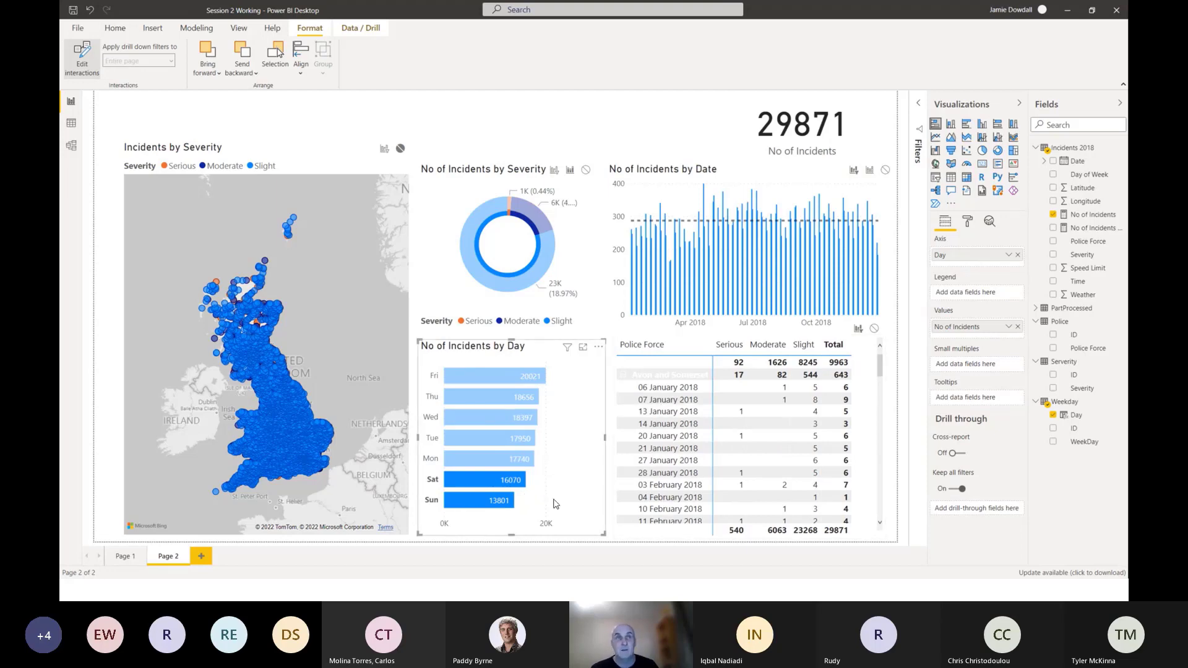
pyautogui.click(549, 359)
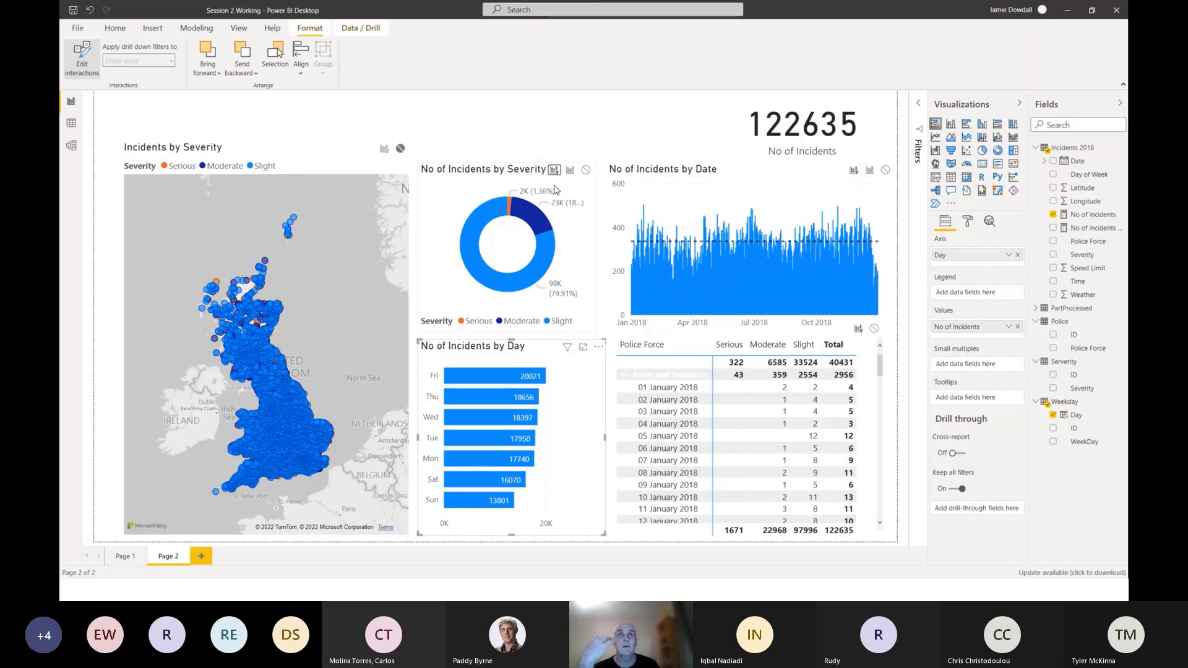
# Set the day chart's interaction to Filter for the severity donut, date chart and incidents map.
pyautogui.click(554, 171)
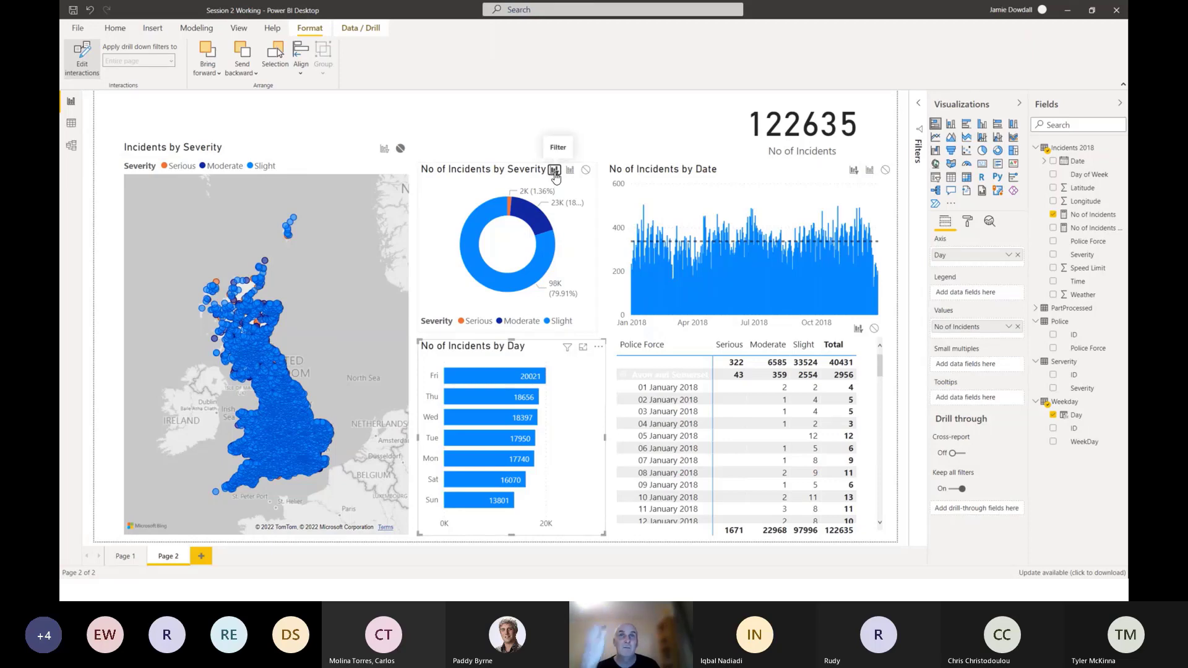
pyautogui.click(854, 172)
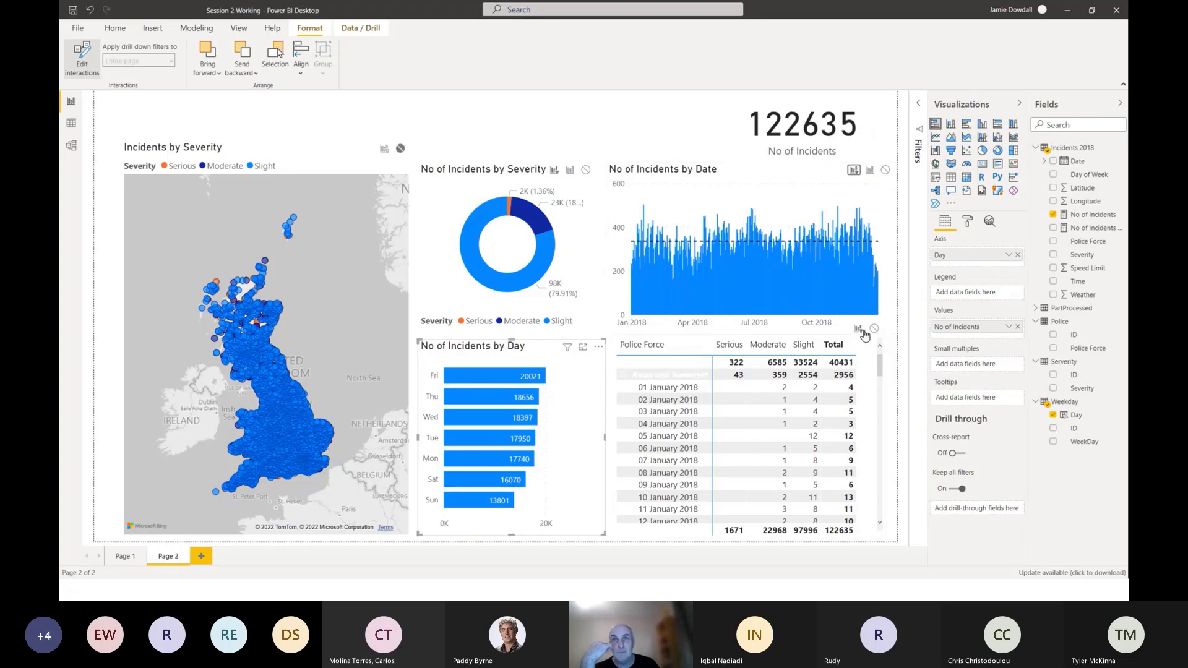
pyautogui.click(384, 150)
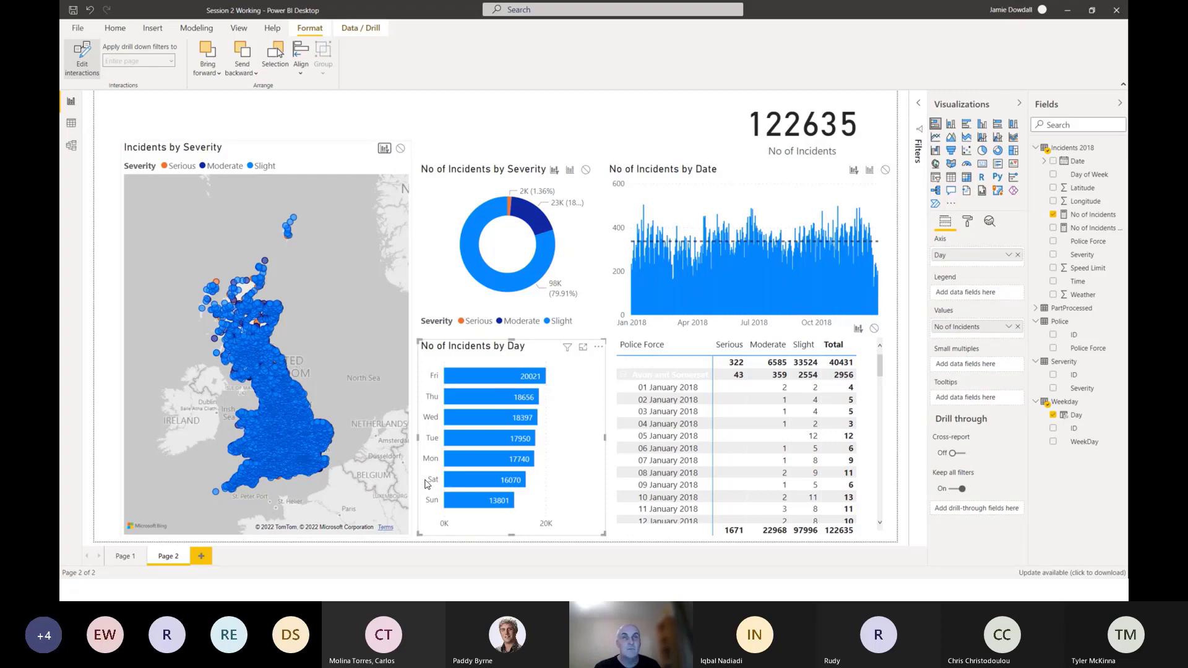
# Filter the page to Sunday, Saturday and Monday through the day chart, and collapse Avon and Somerset in the police force matrix.
pyautogui.click(468, 502)
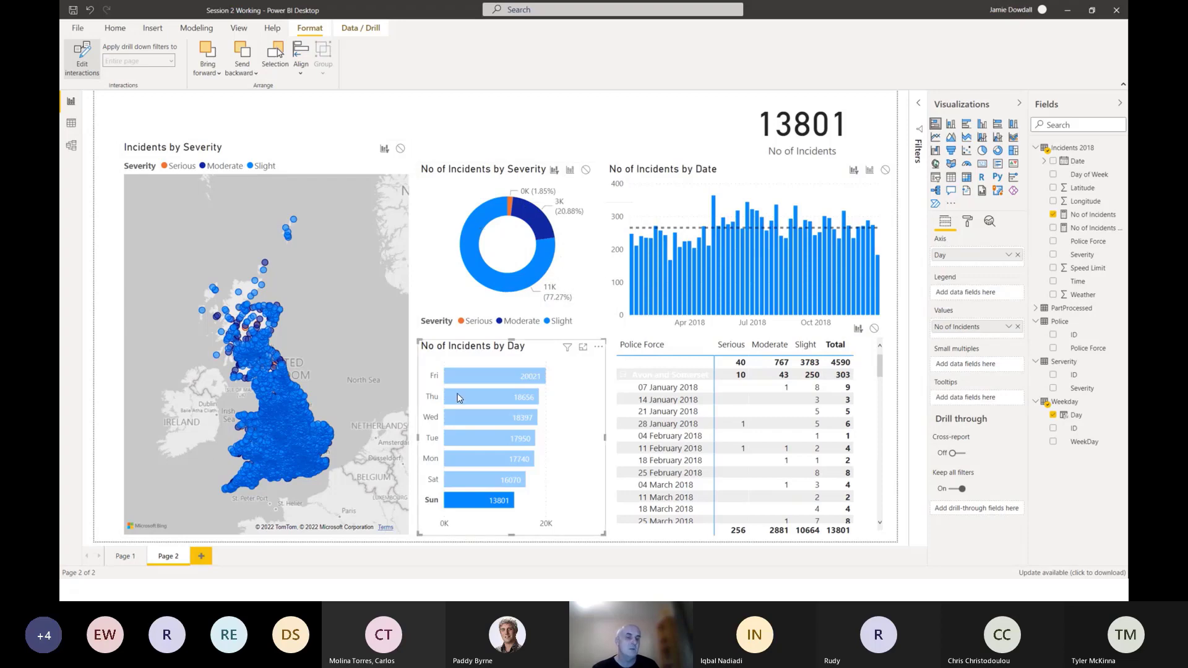
pyautogui.keyDown('ctrl'); pyautogui.click(489, 481); pyautogui.keyUp('ctrl')
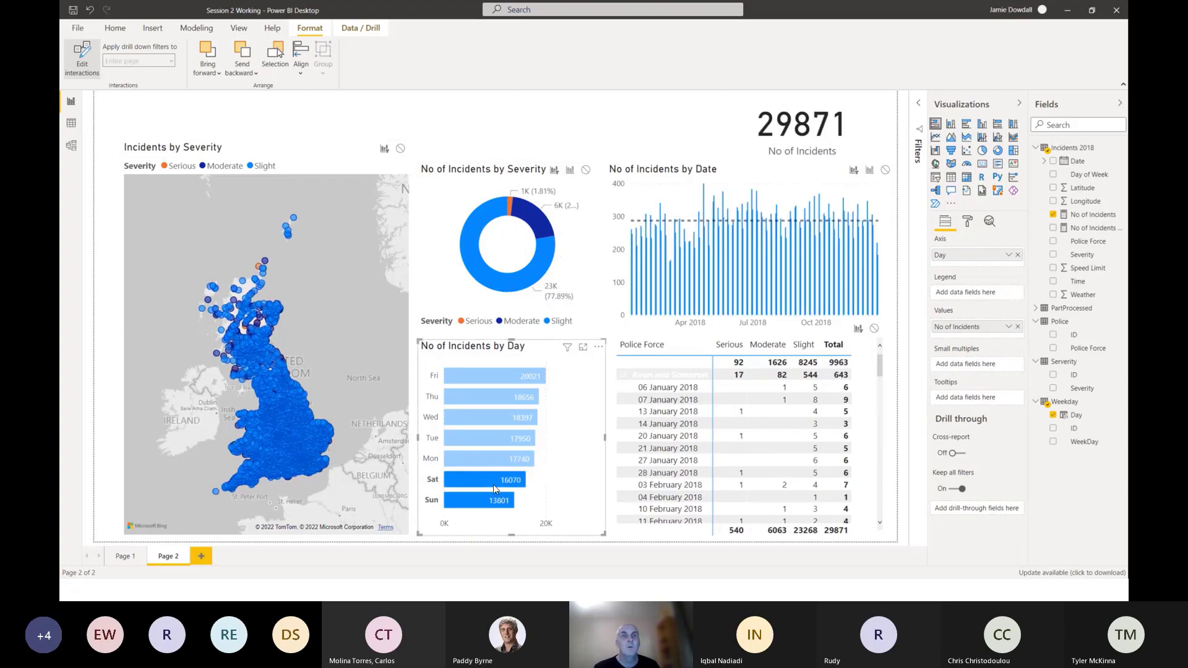
pyautogui.keyDown('ctrl'); pyautogui.click(482, 485); pyautogui.keyUp('ctrl')
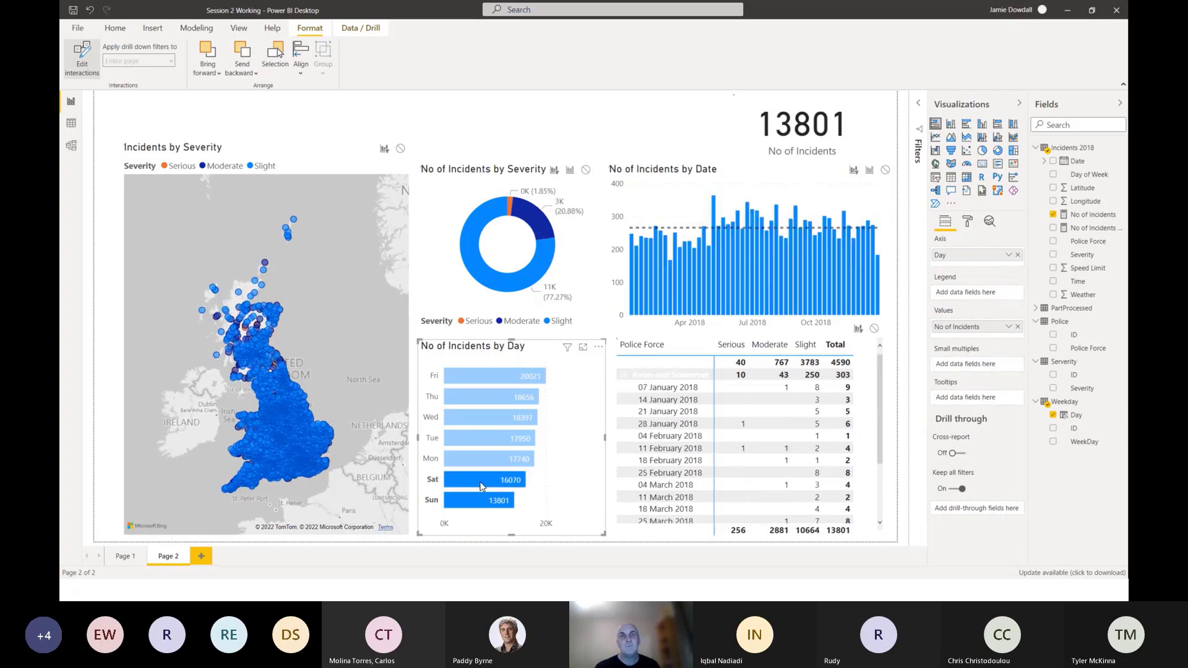
pyautogui.keyDown('ctrl'); pyautogui.click(481, 486); pyautogui.keyUp('ctrl')
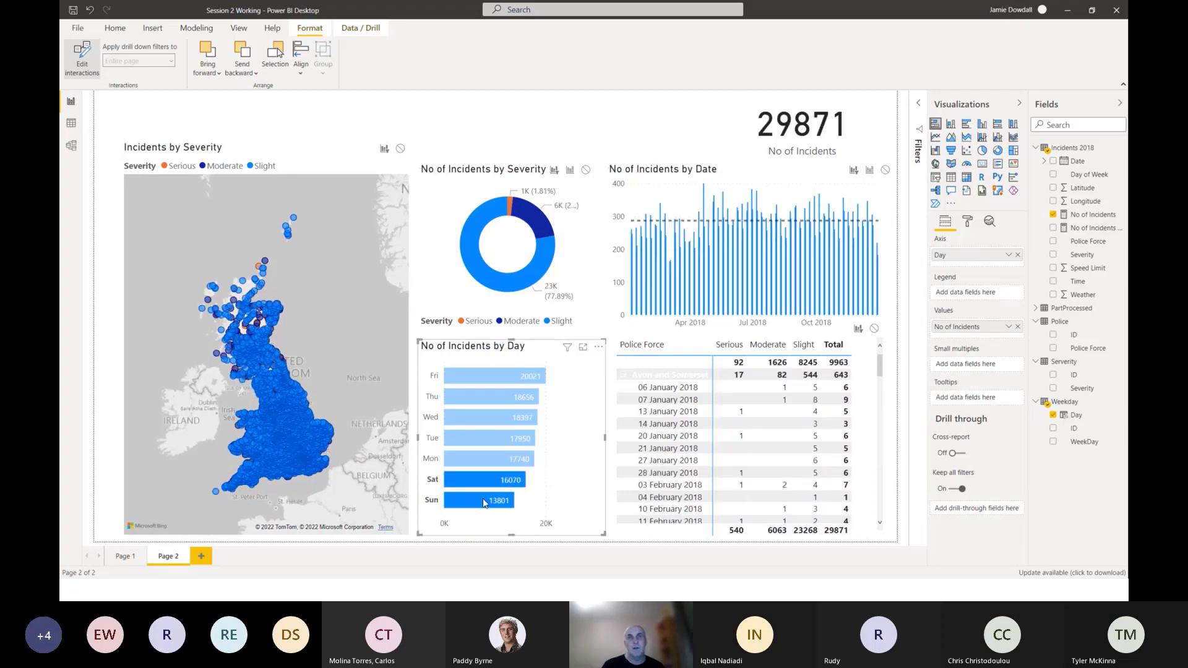
pyautogui.keyDown('ctrl'); pyautogui.click(486, 501); pyautogui.keyUp('ctrl')
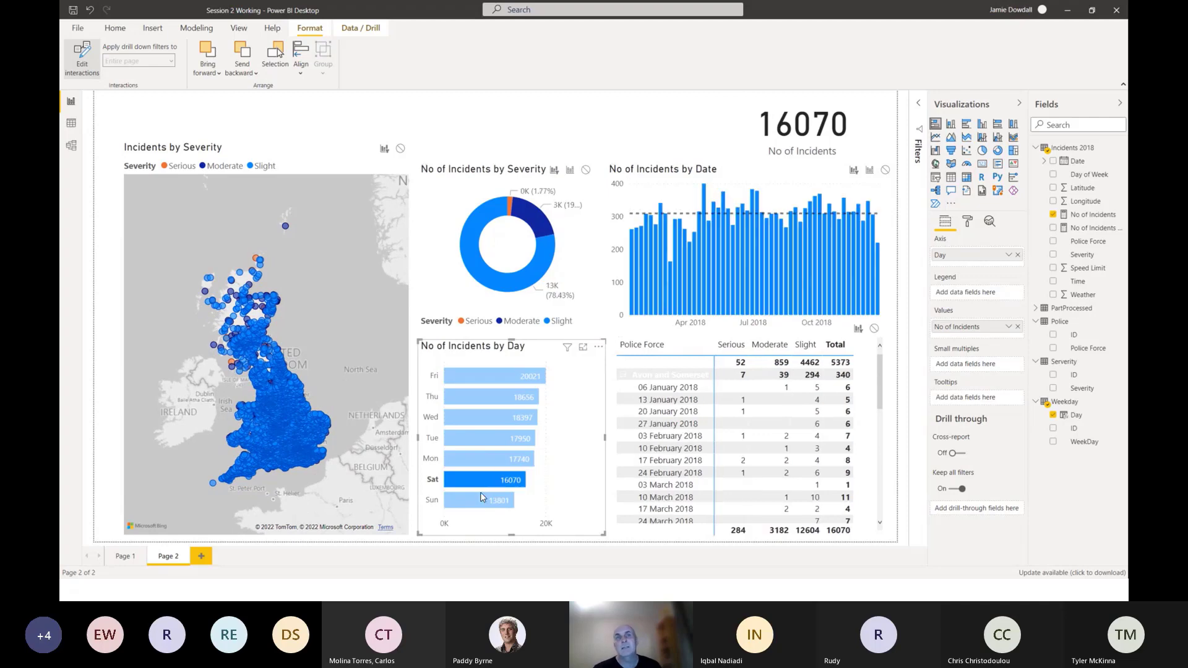
pyautogui.keyDown('ctrl'); pyautogui.click(486, 501); pyautogui.keyUp('ctrl')
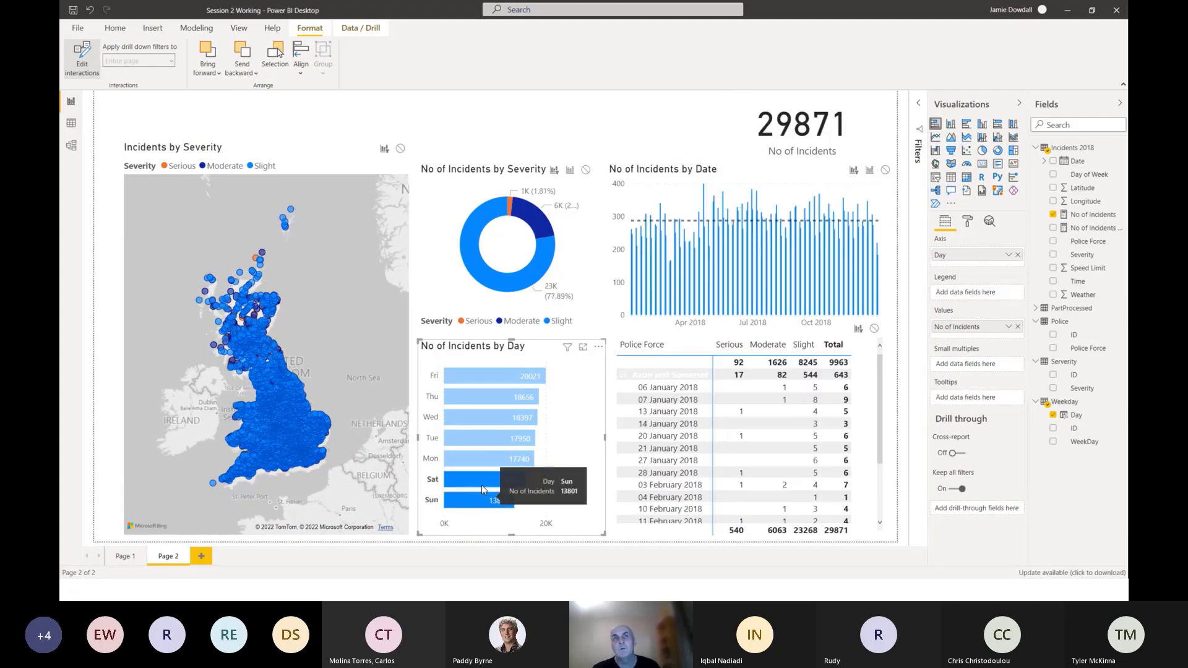
pyautogui.keyDown('ctrl'); pyautogui.click(484, 461); pyautogui.keyUp('ctrl')
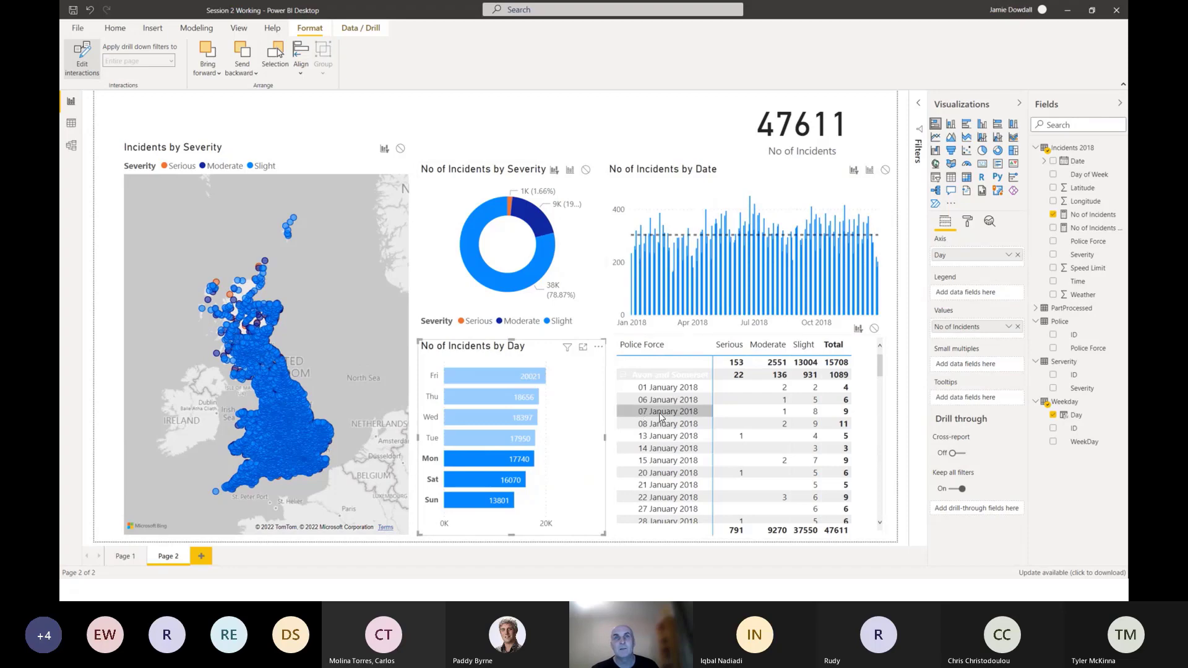
pyautogui.click(623, 377)
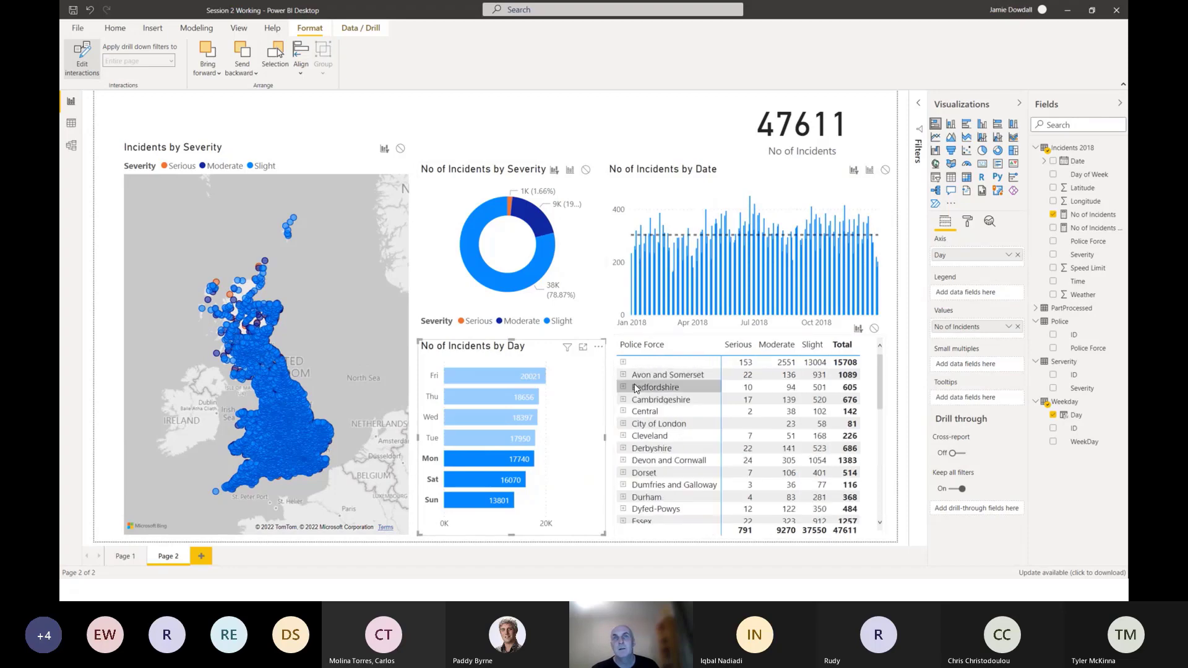
# Filter the page to Bedfordshire through the police force matrix and set the matrix's interactions to Filter for the day chart and severity donut.
pyautogui.click(651, 387)
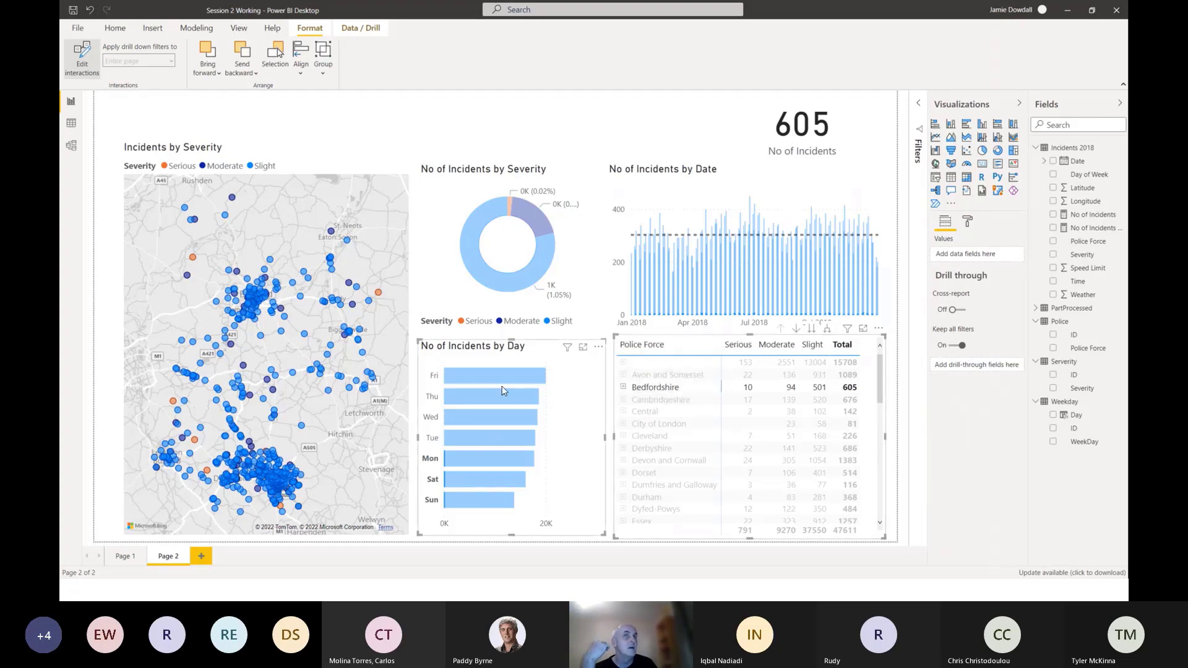
pyautogui.moveTo(501, 418)
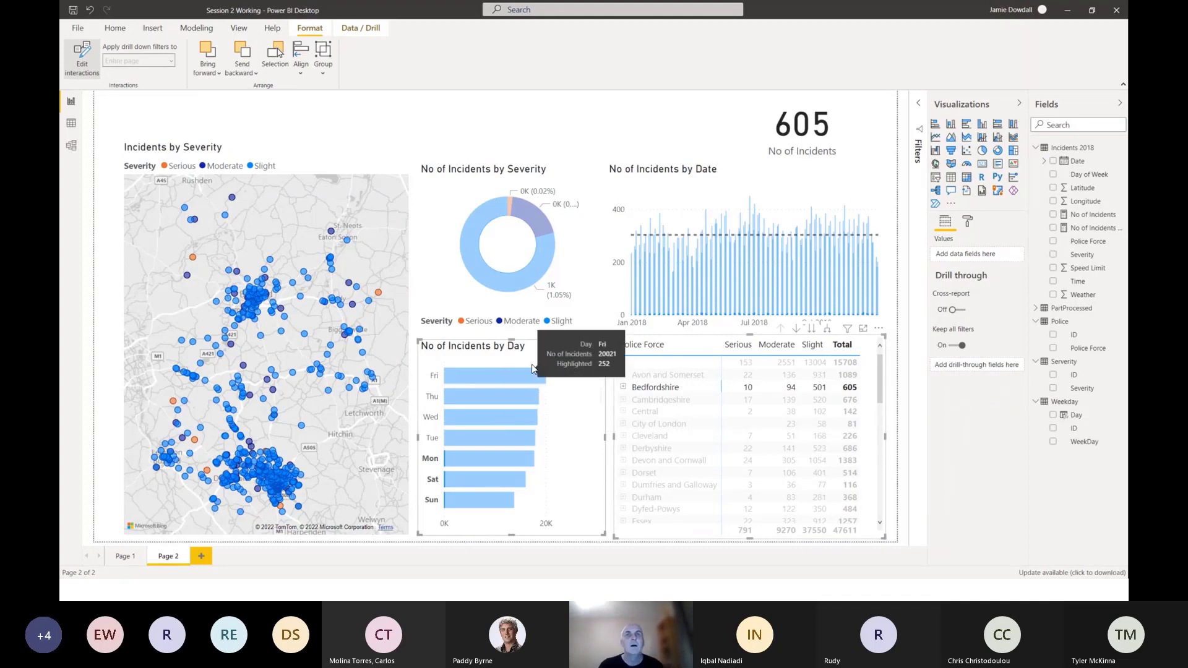
pyautogui.click(531, 346)
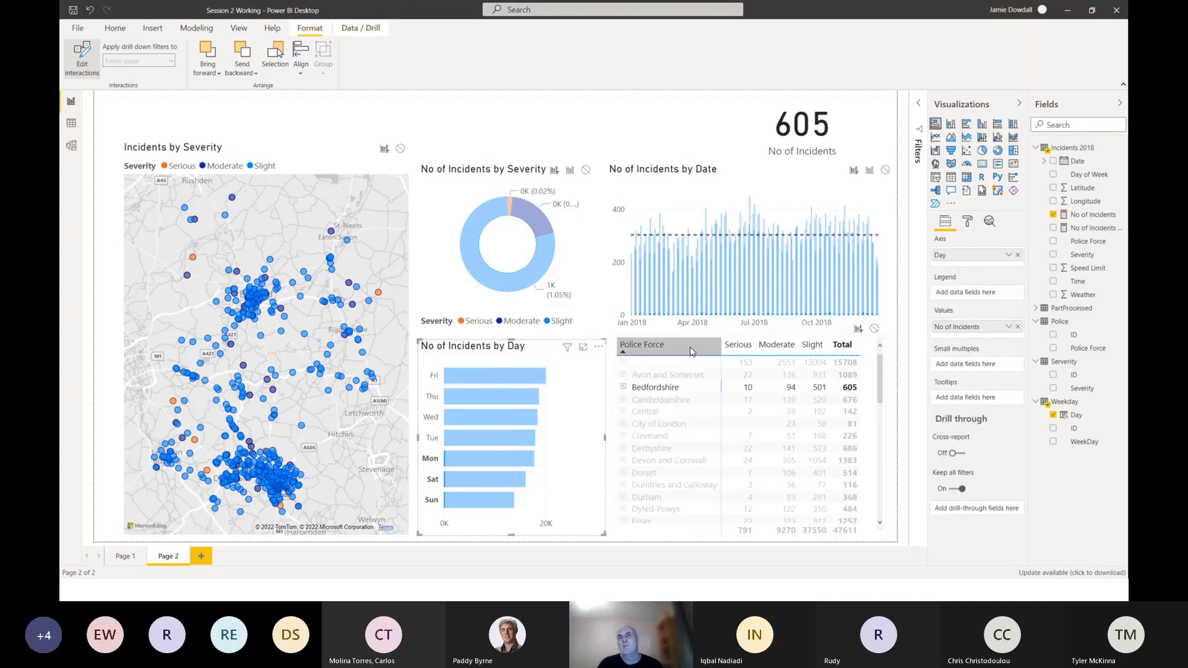
pyautogui.click(727, 341)
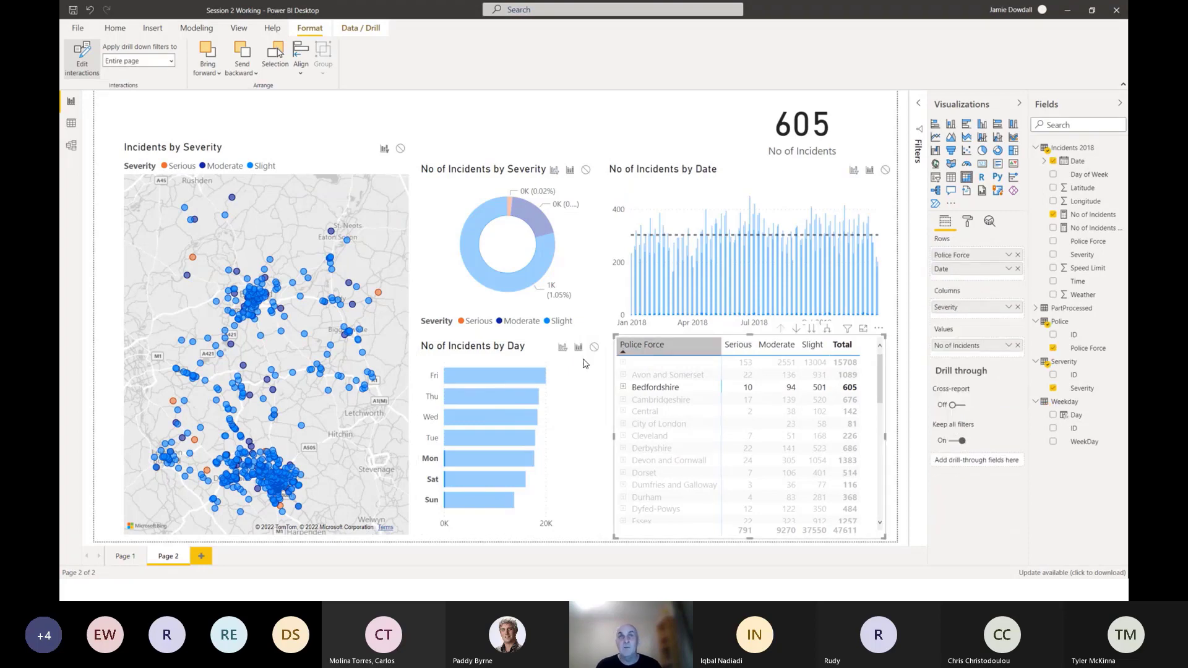
pyautogui.click(562, 348)
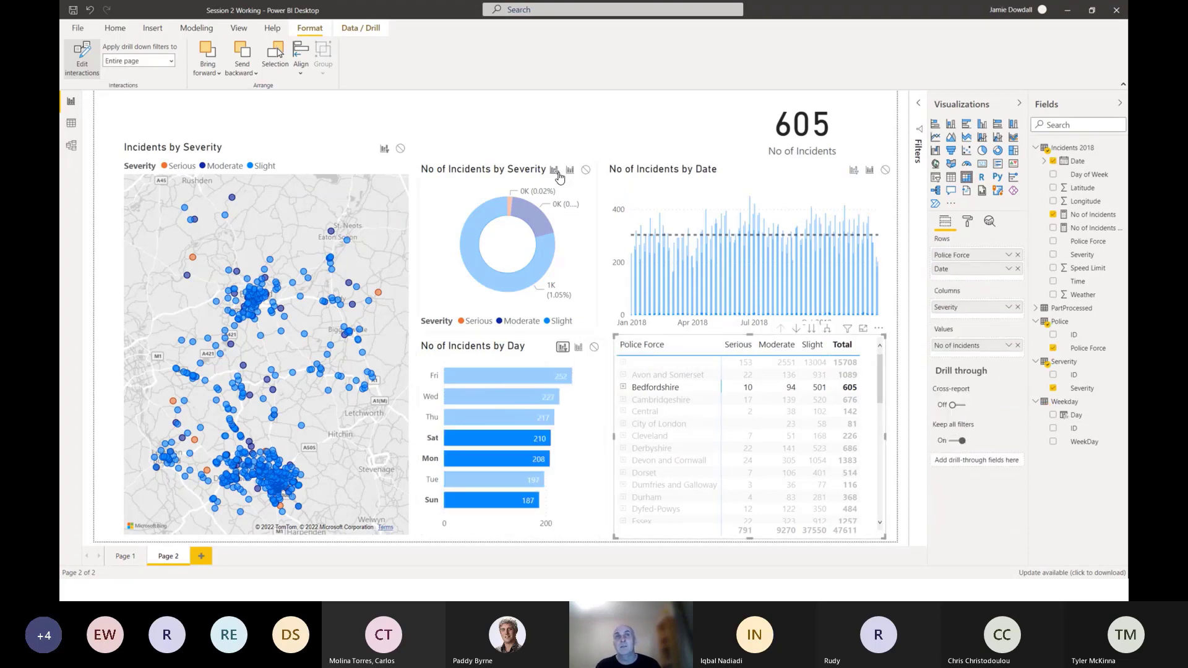
pyautogui.click(554, 169)
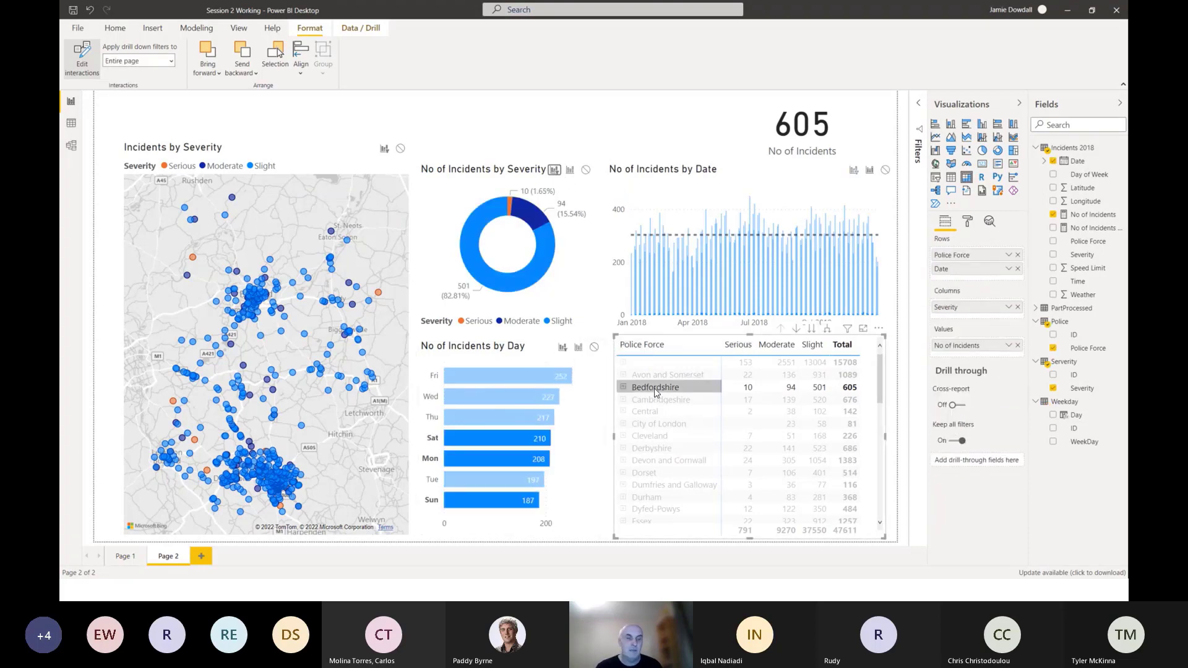
# Select Central and Cleveland in turn in the police force matrix, and set the matrix's interaction to Filter for the date chart.
pyautogui.click(660, 409)
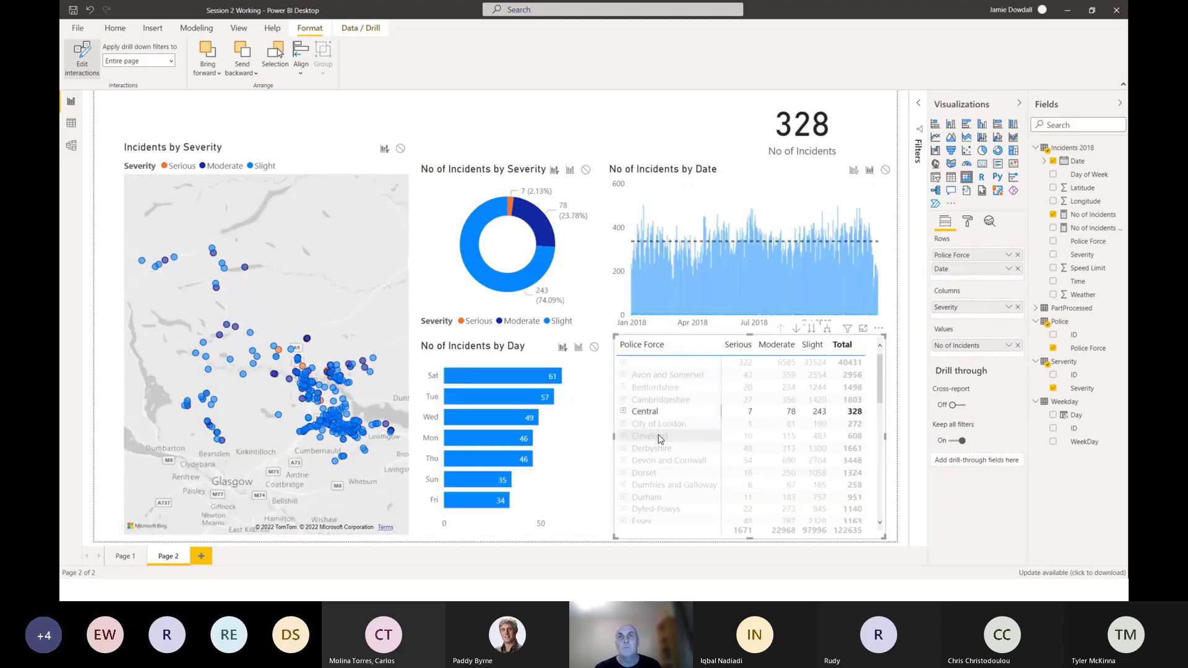
pyautogui.click(660, 436)
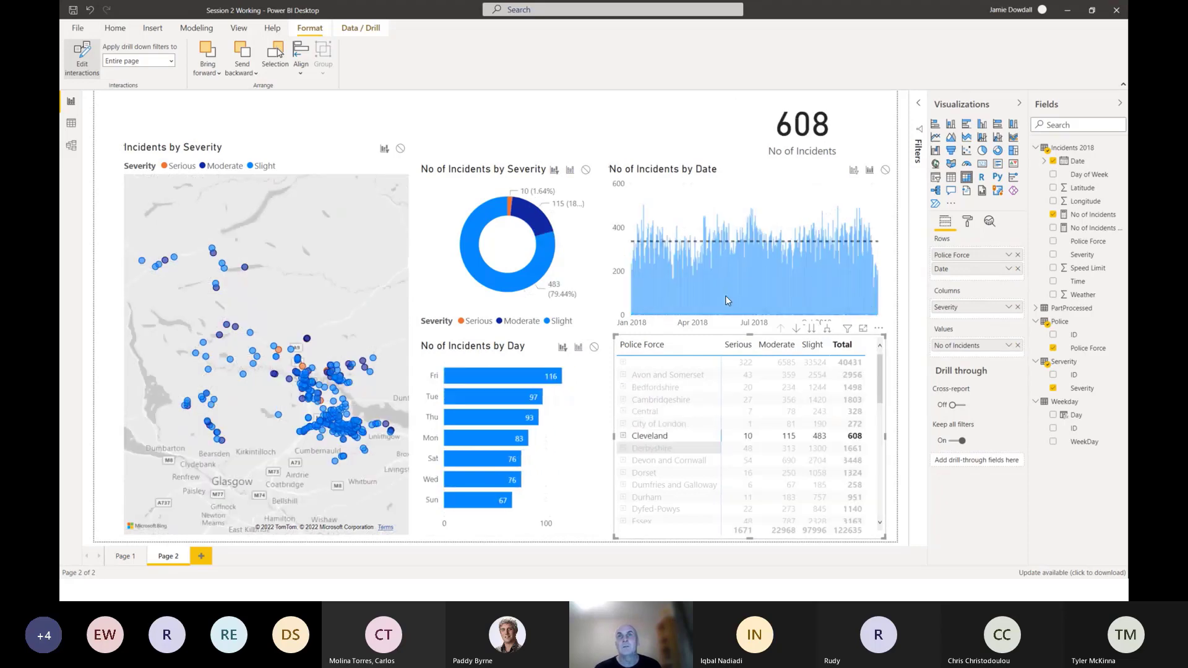
pyautogui.click(853, 172)
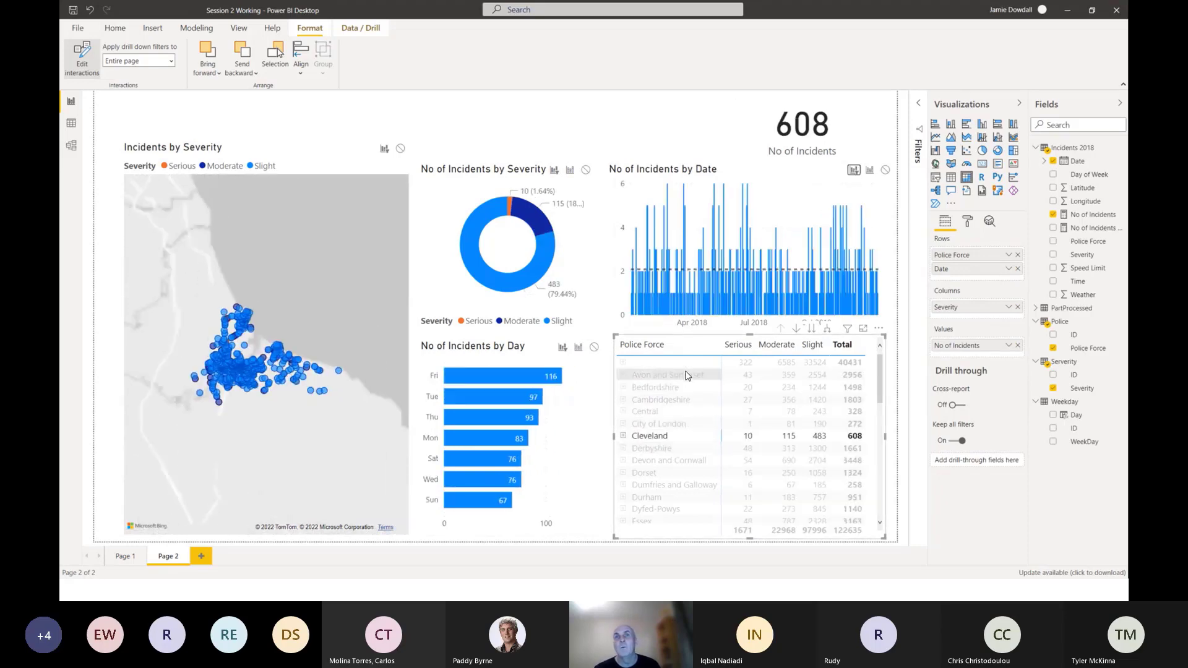
# Test cross-filtering with Dorset combined with Sunday, Saturday and Wednesday, add City of London, and clear the selections.
pyautogui.click(646, 471)
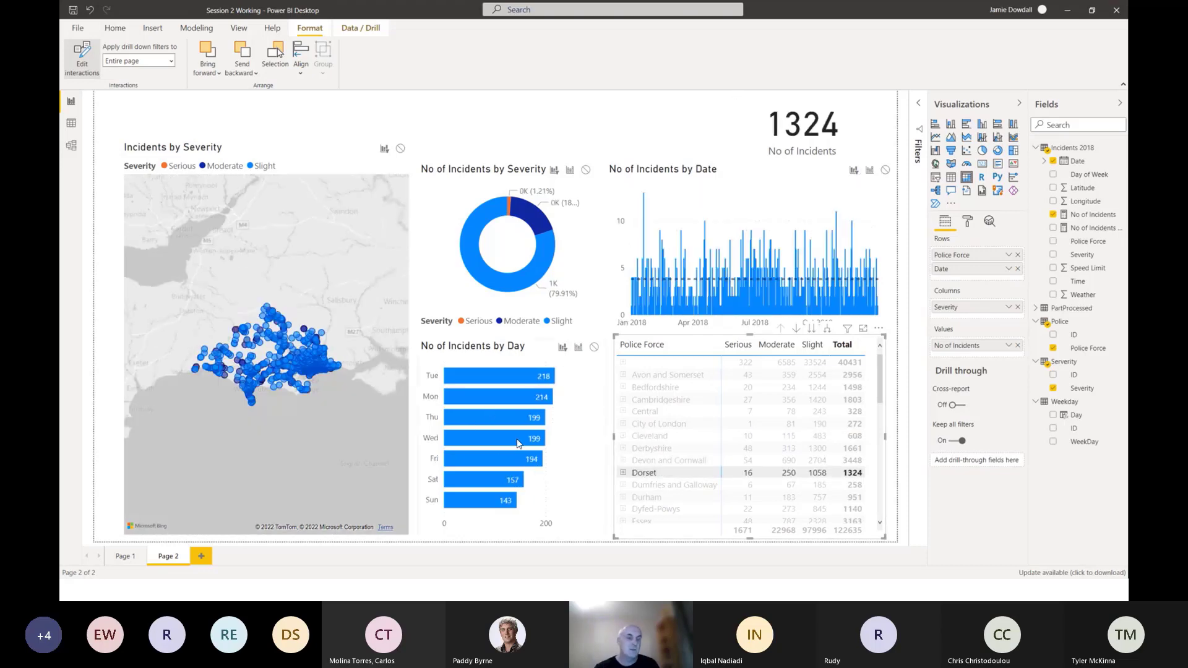
pyautogui.click(488, 495)
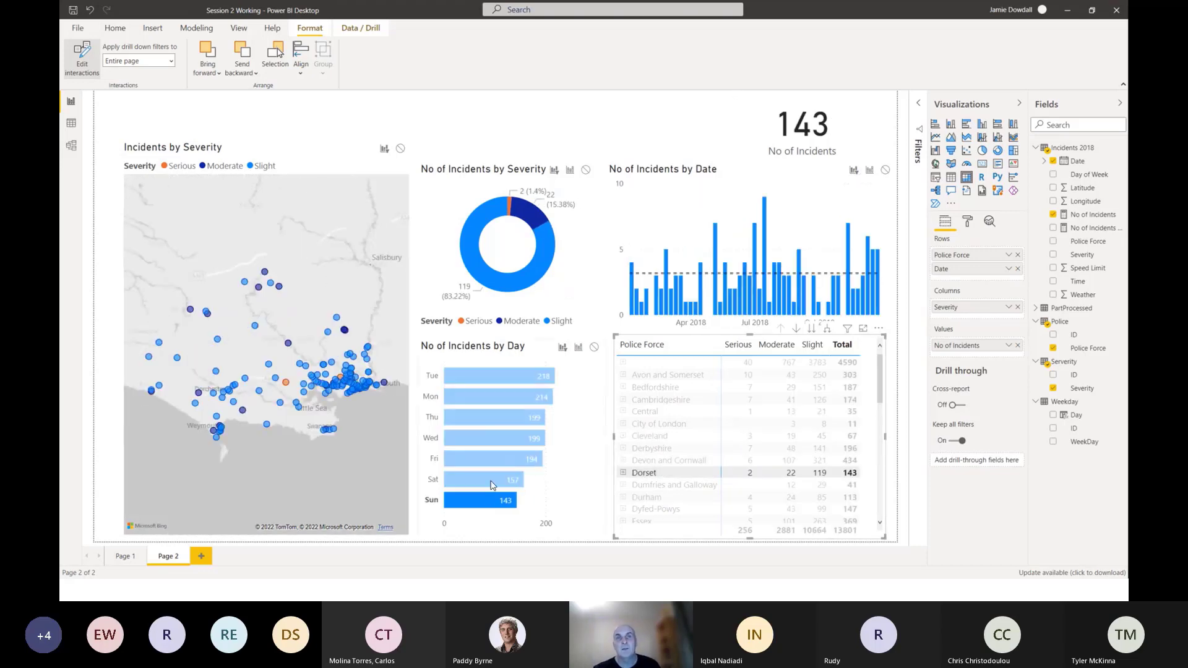
pyautogui.keyDown('ctrl'); pyautogui.click(493, 481); pyautogui.keyUp('ctrl')
pyautogui.keyDown('ctrl'); pyautogui.click(491, 443); pyautogui.keyUp('ctrl')
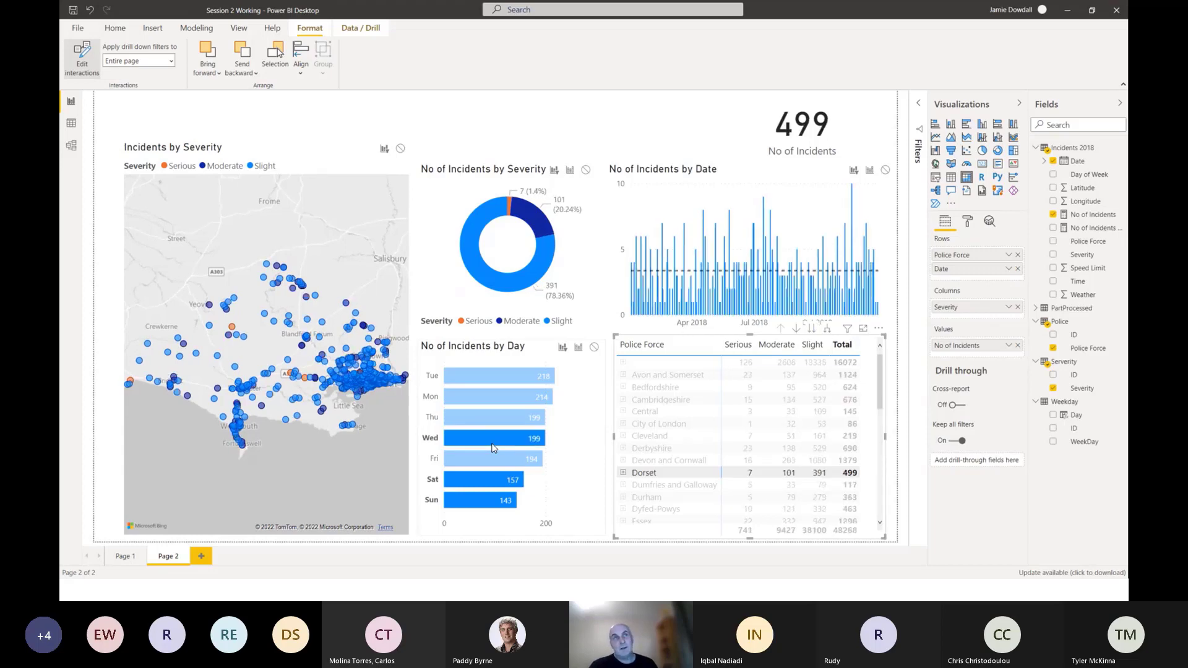
pyautogui.keyDown('ctrl'); pyautogui.click(652, 425); pyautogui.keyUp('ctrl')
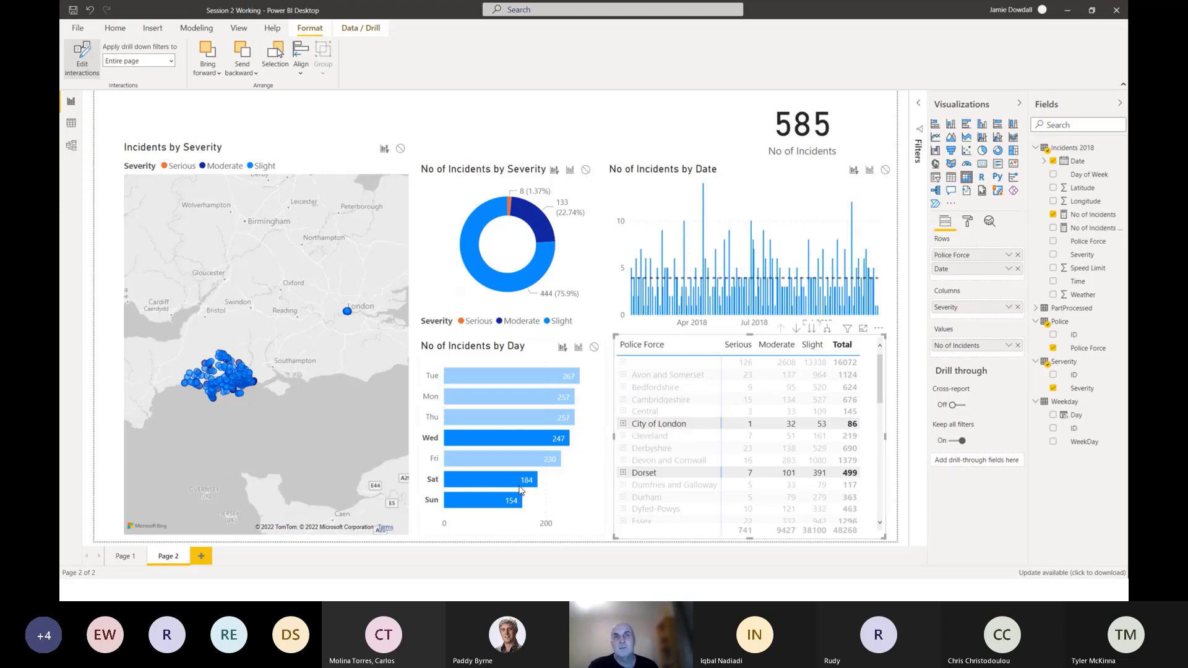
pyautogui.click(502, 500)
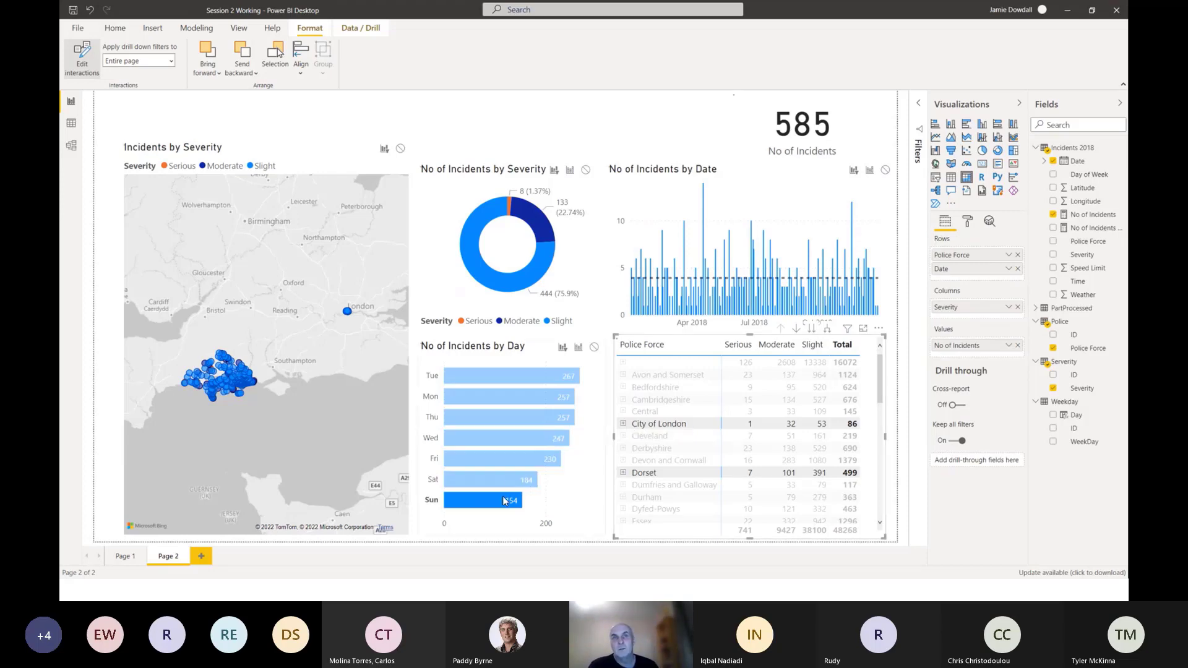
pyautogui.click(506, 500)
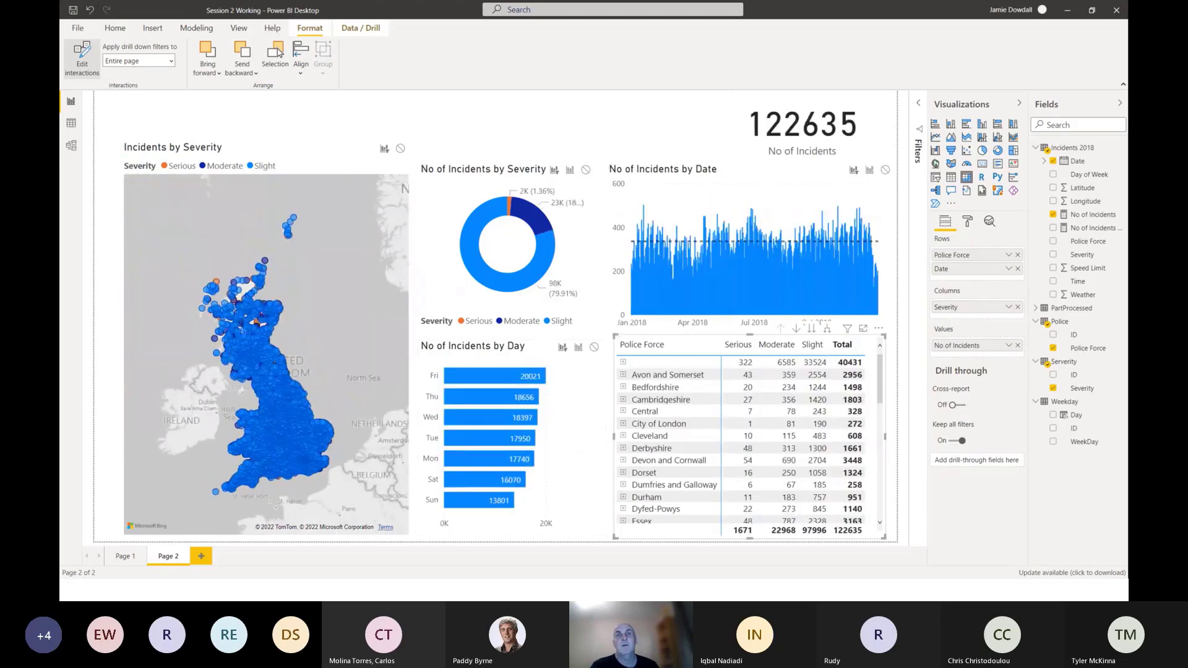
# Turn off interaction editing and deselect the police force matrix.
pyautogui.moveTo(467, 383)
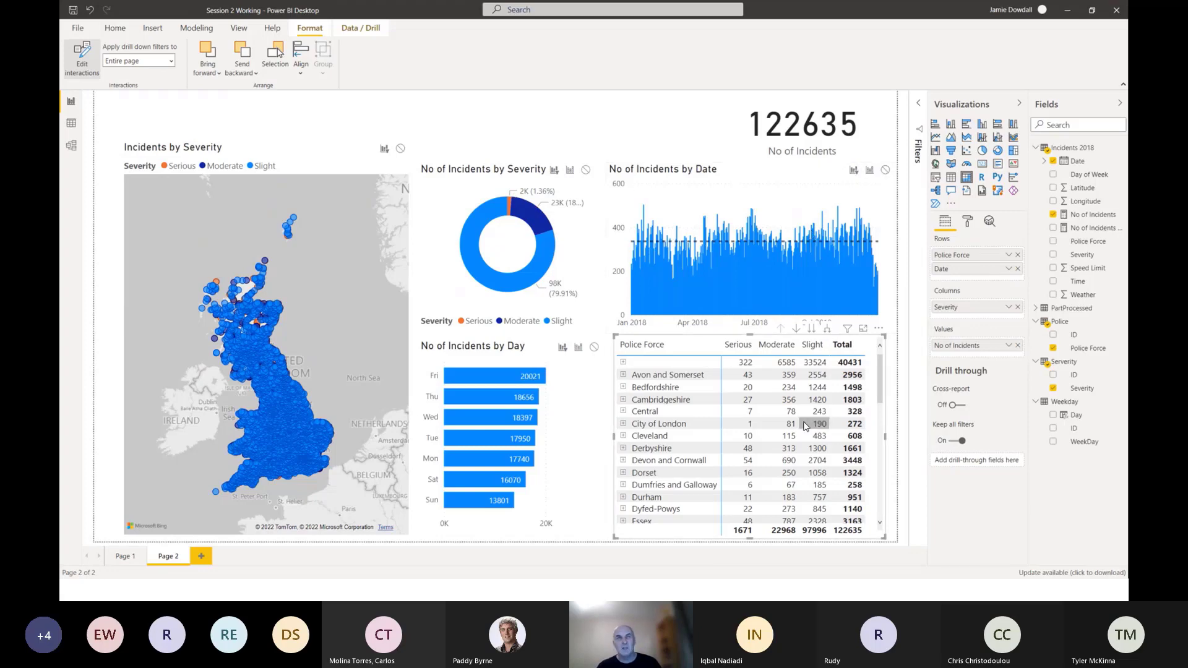
pyautogui.click(80, 56)
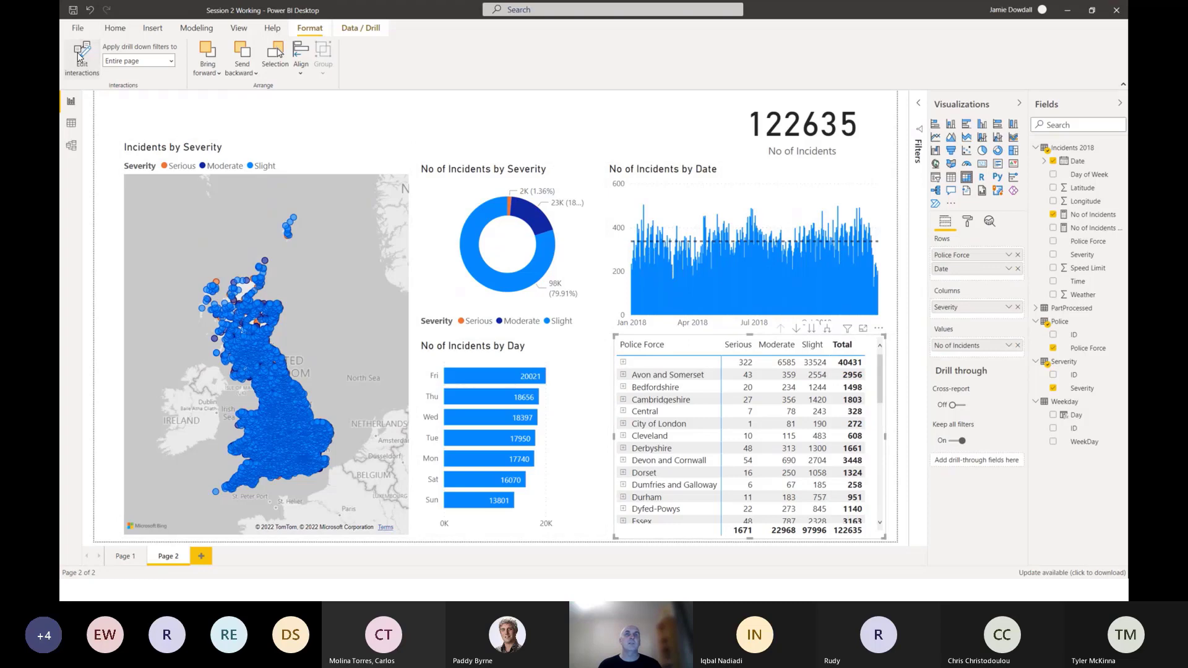
pyautogui.click(529, 128)
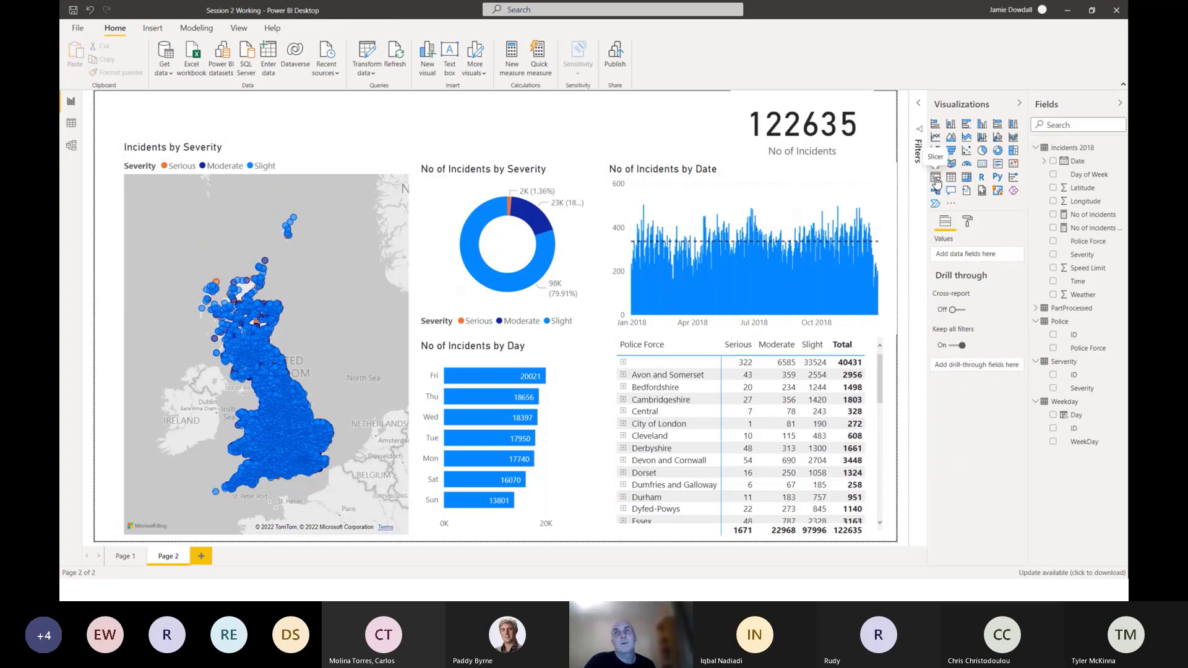
# Add a tall slicer between the map and the severity donut, listing Police Force from the Police table.
pyautogui.click(935, 178)
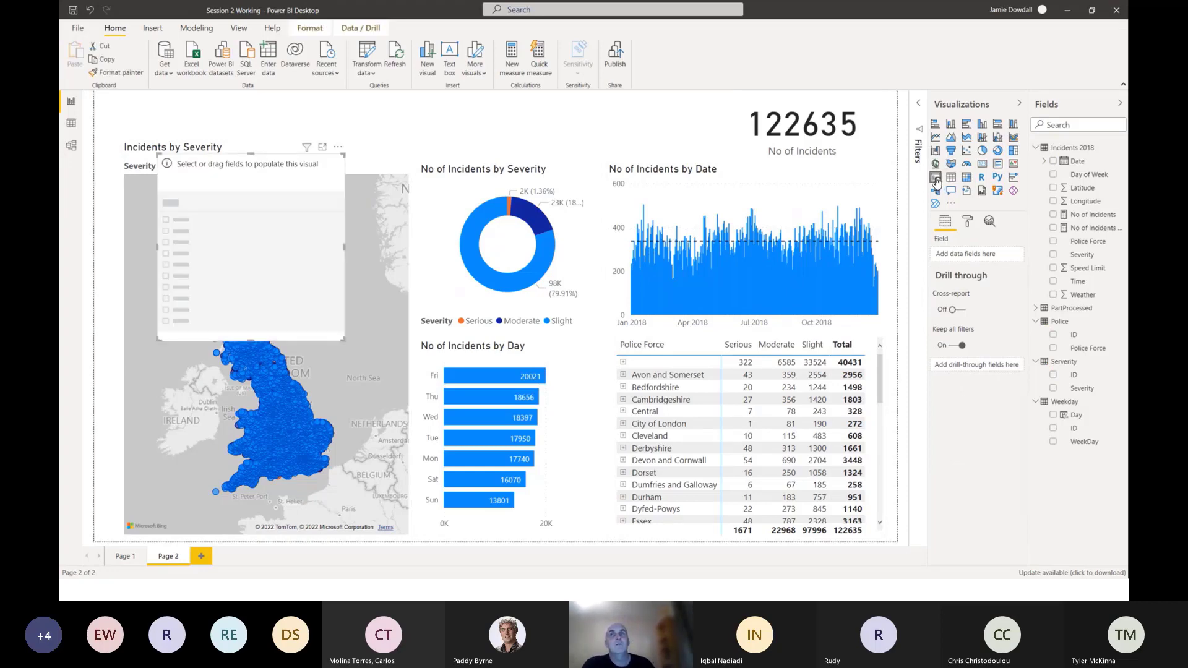
pyautogui.moveTo(247, 170); pyautogui.dragTo(451, 110)
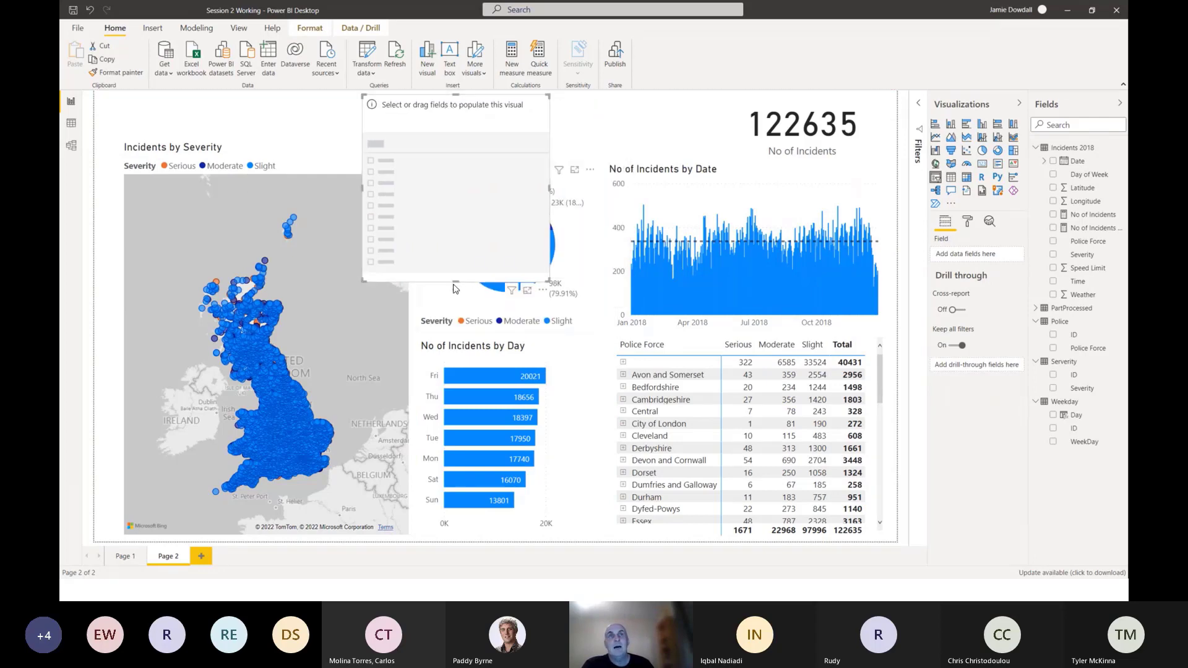
pyautogui.moveTo(455, 281); pyautogui.dragTo(466, 437)
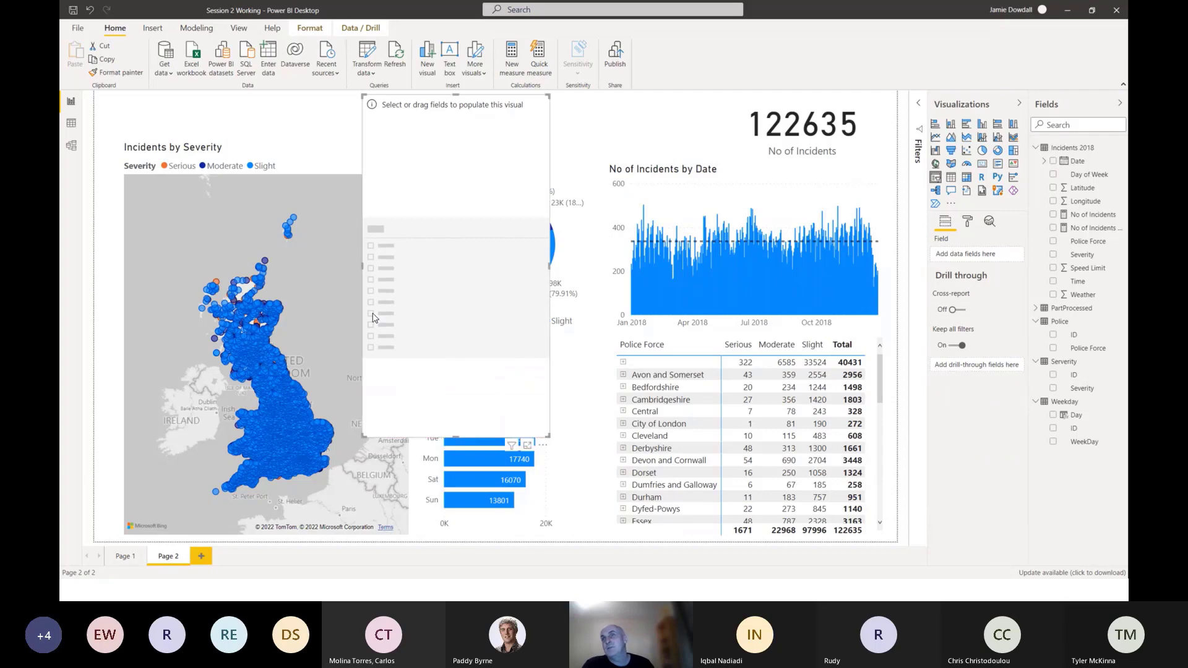
pyautogui.click(1089, 241)
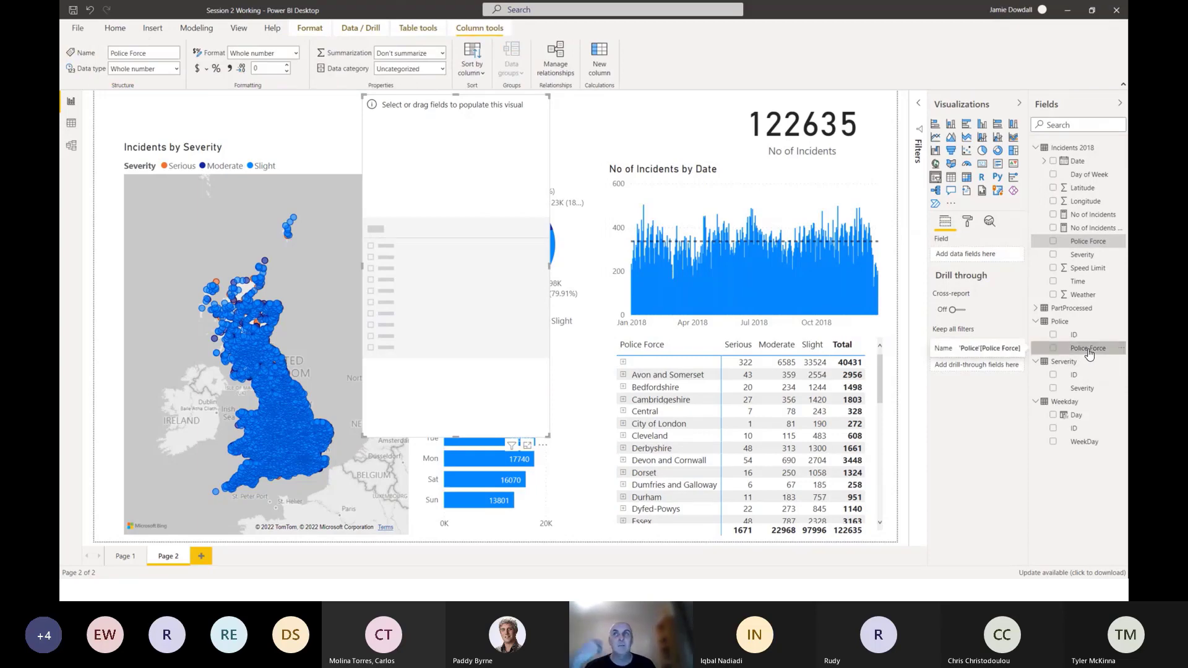
pyautogui.moveTo(1089, 352); pyautogui.dragTo(434, 286)
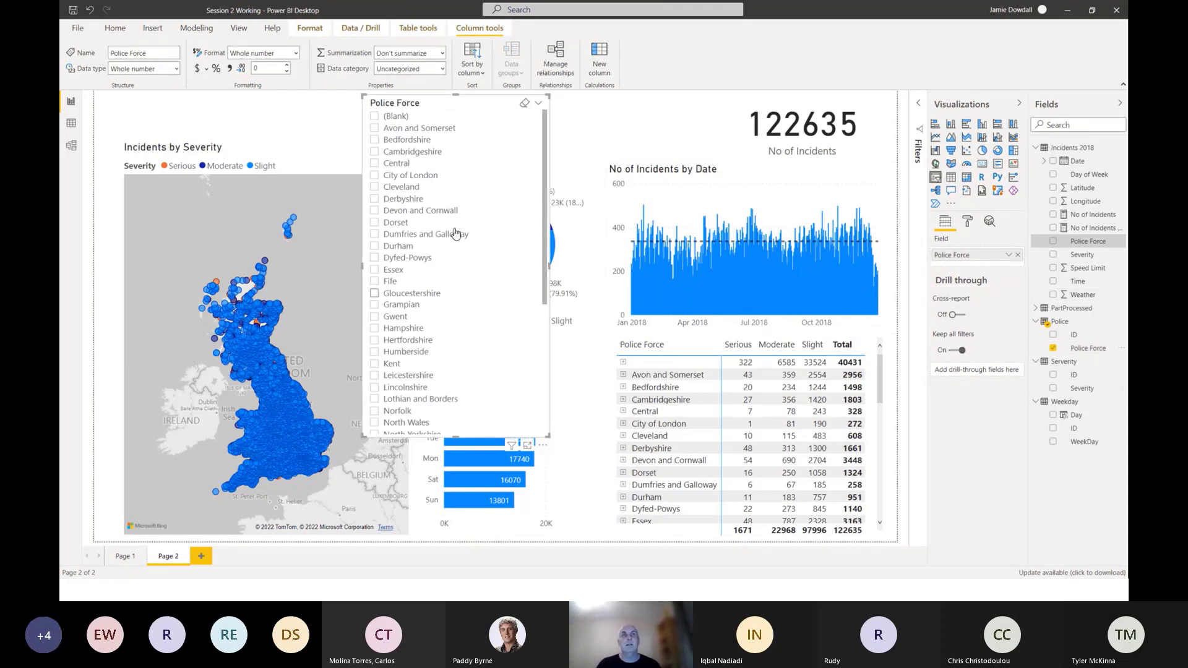
pyautogui.moveTo(448, 110); pyautogui.dragTo(418, 107)
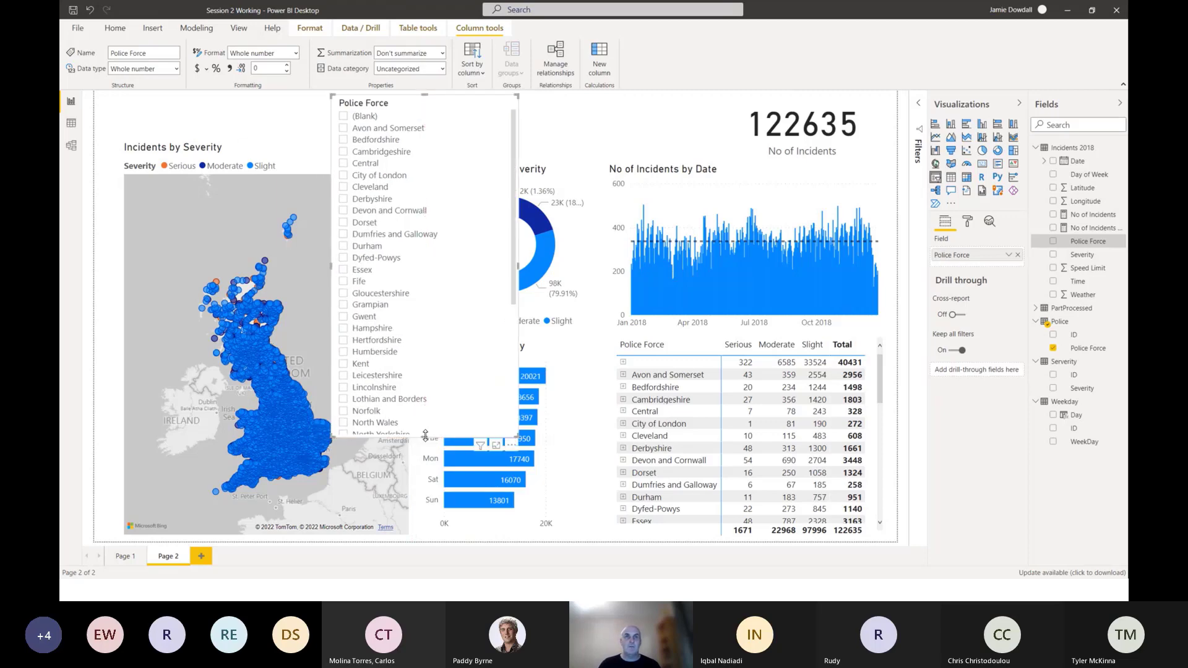
pyautogui.moveTo(425, 435); pyautogui.dragTo(425, 508)
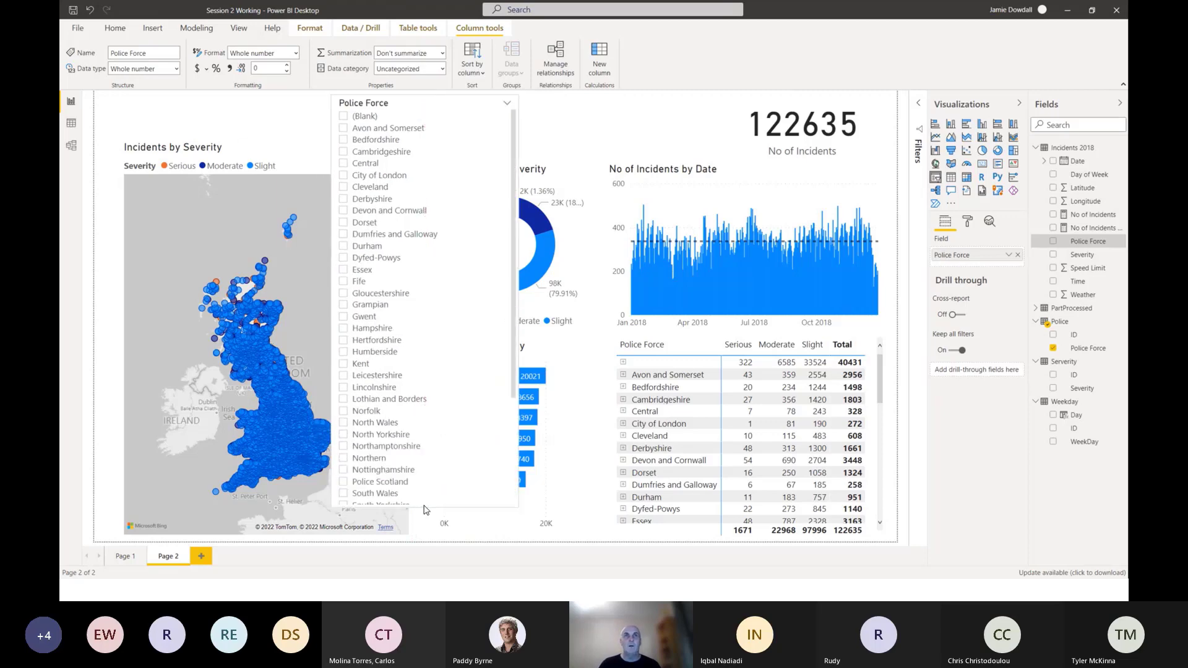
# Test the slicer with (Blank), then with Avon and Somerset, Bedfordshire and Cambridgeshire together, and clear its selections.
pyautogui.click(343, 117)
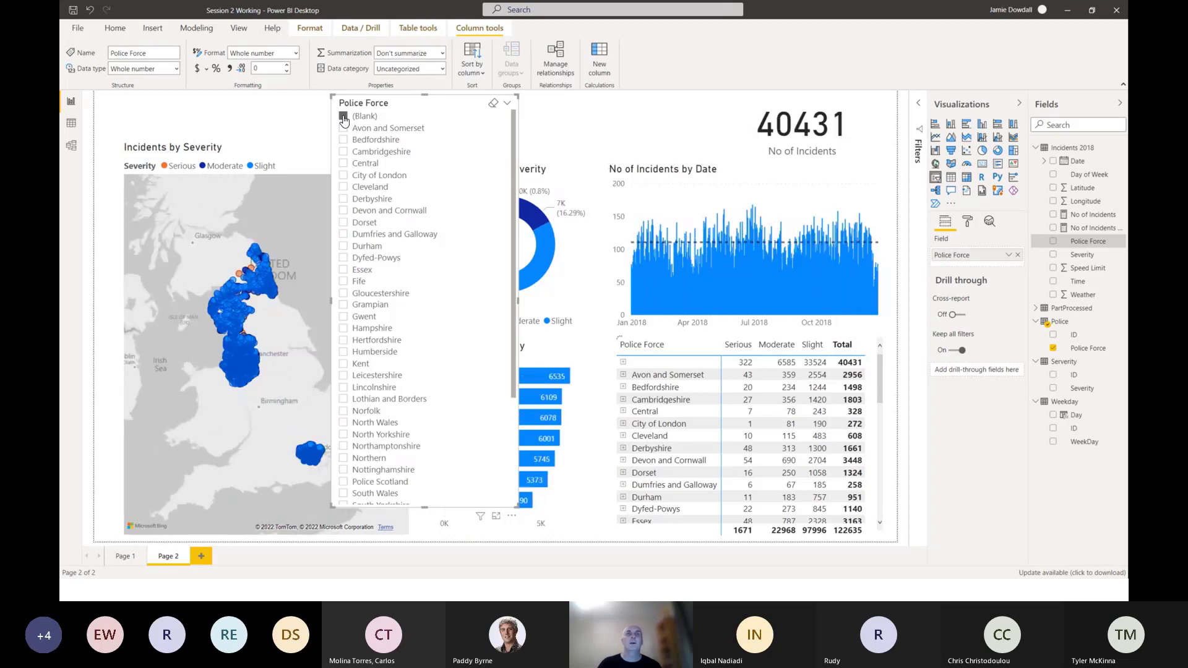
pyautogui.click(343, 117)
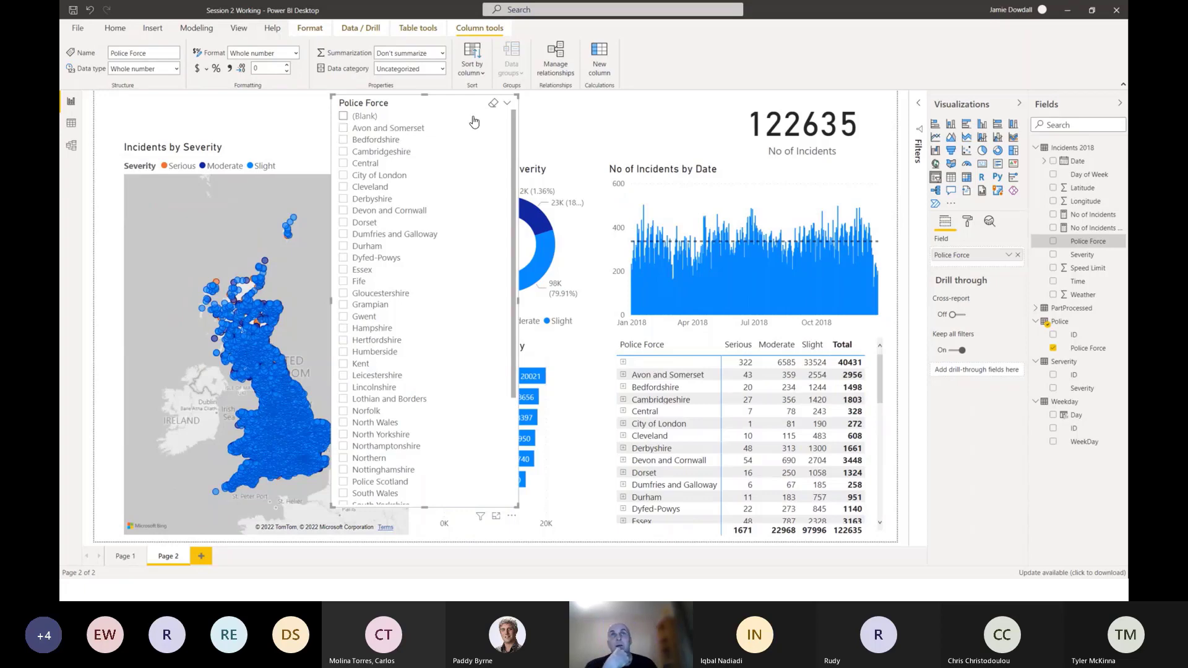
pyautogui.click(343, 128)
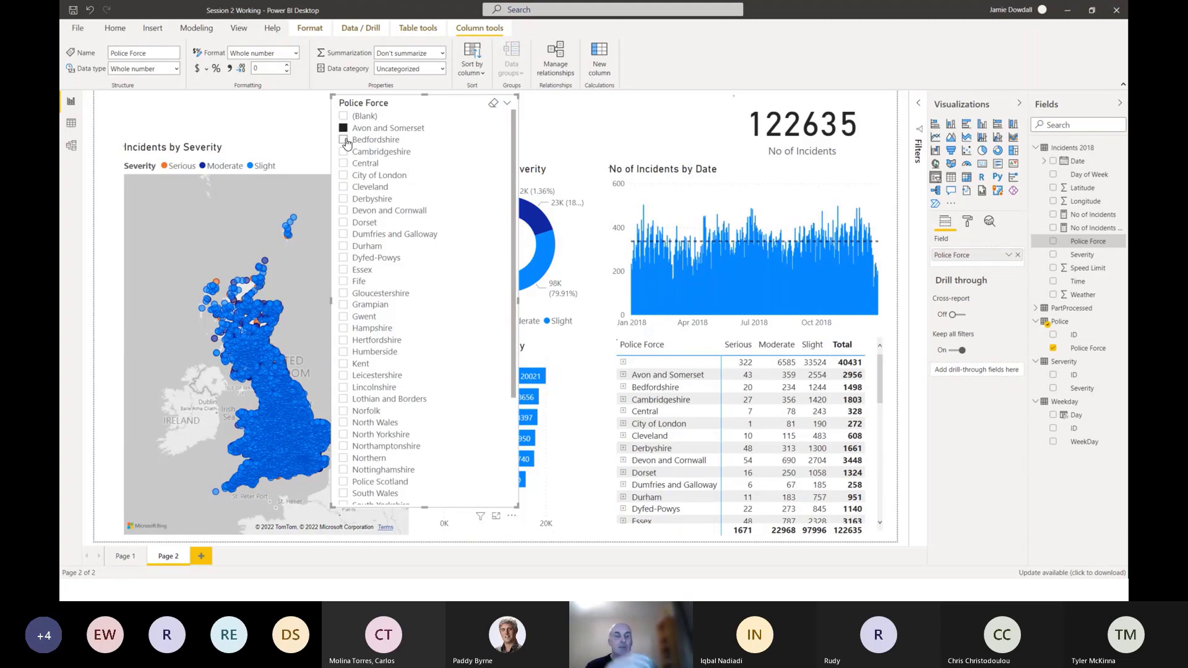
pyautogui.click(345, 140)
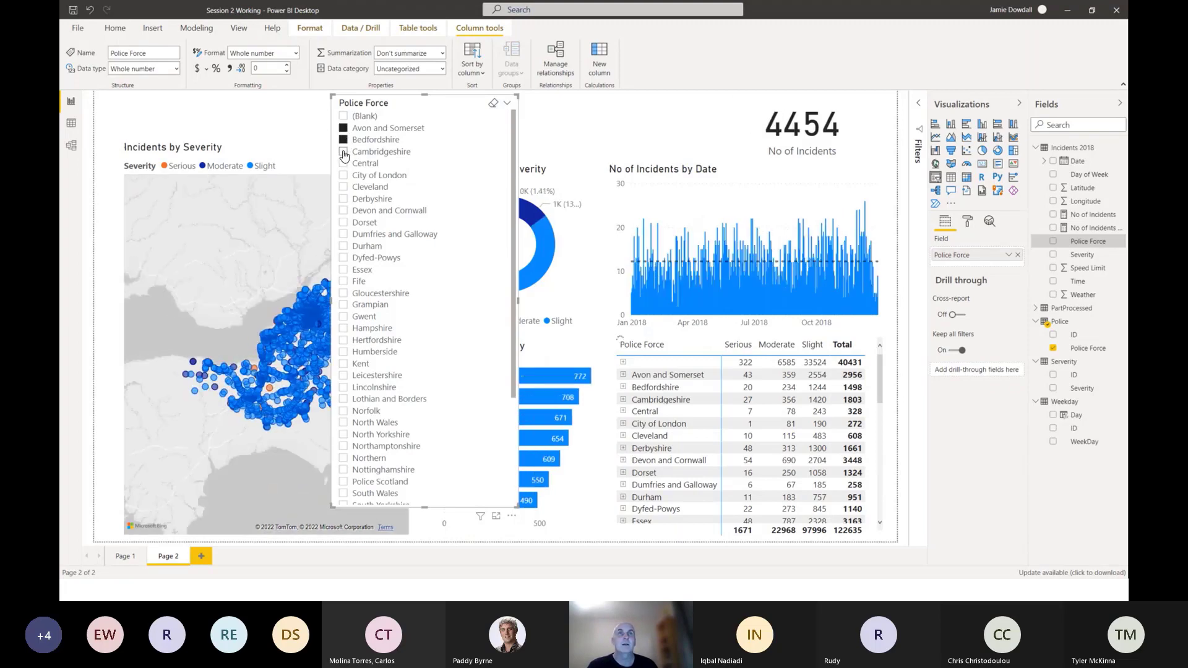
pyautogui.click(346, 153)
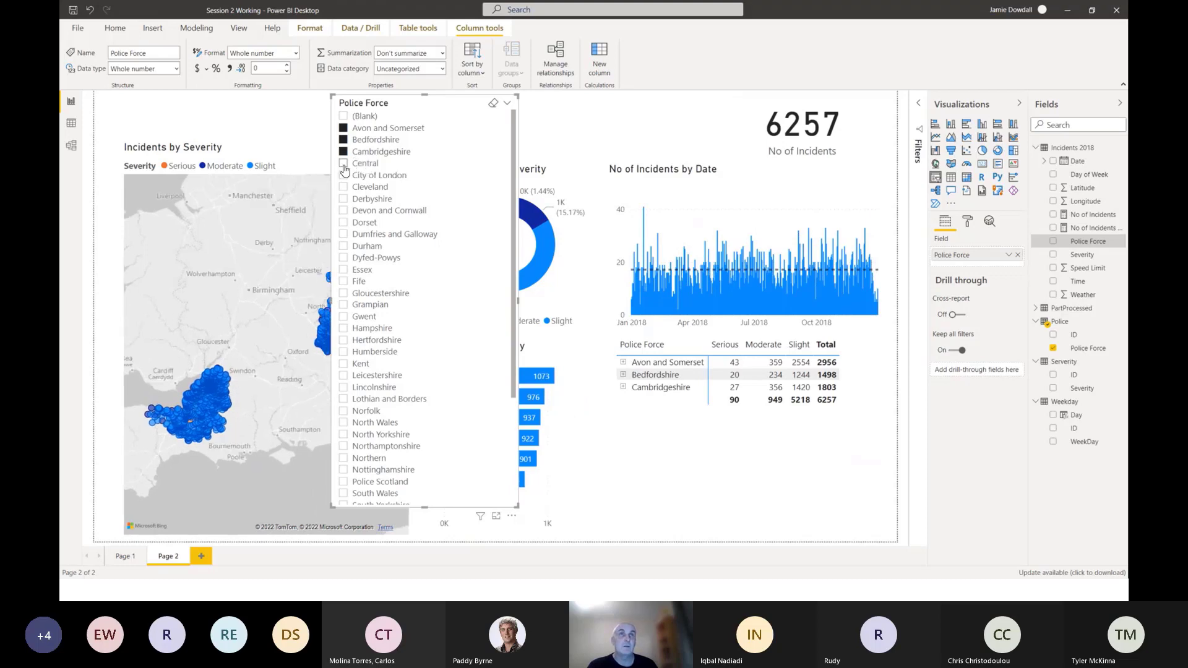
pyautogui.click(493, 107)
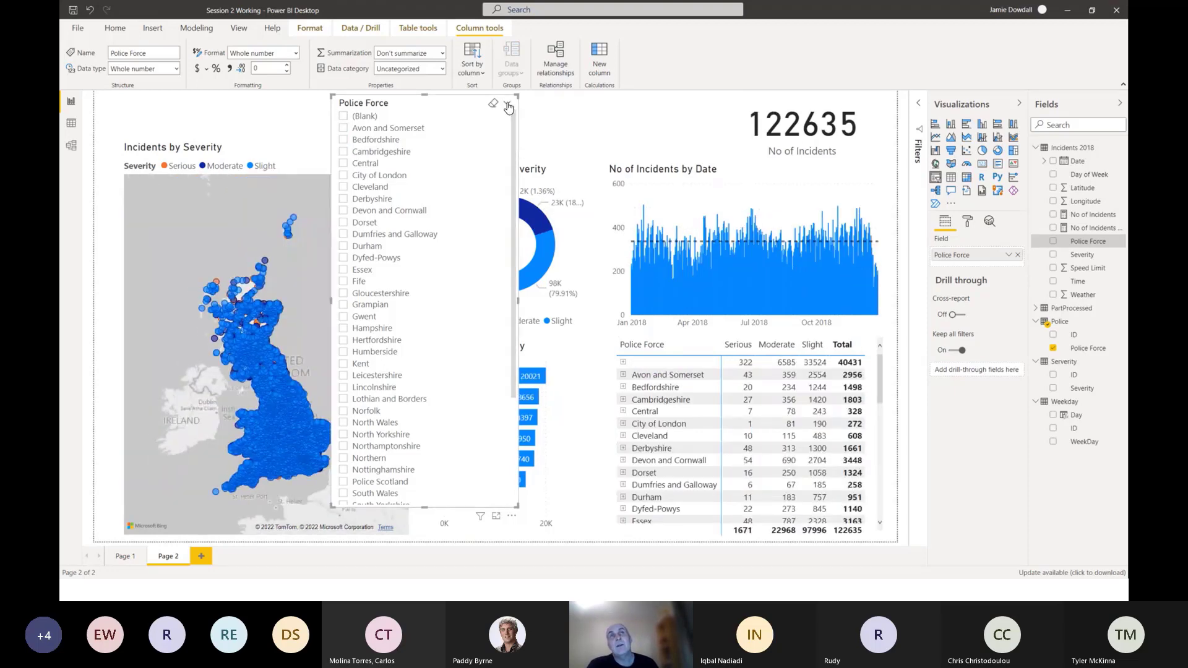
# Change the Police Force slicer to Dropdown and shorten it to fit above the severity donut.
pyautogui.click(508, 105)
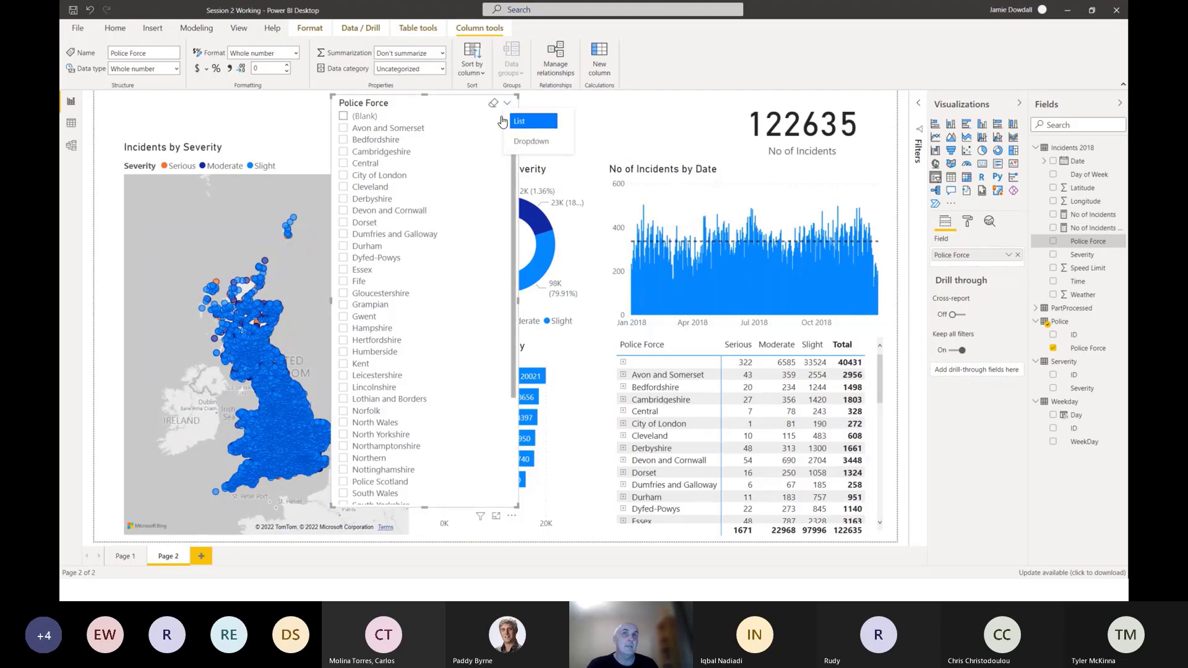
pyautogui.click(527, 143)
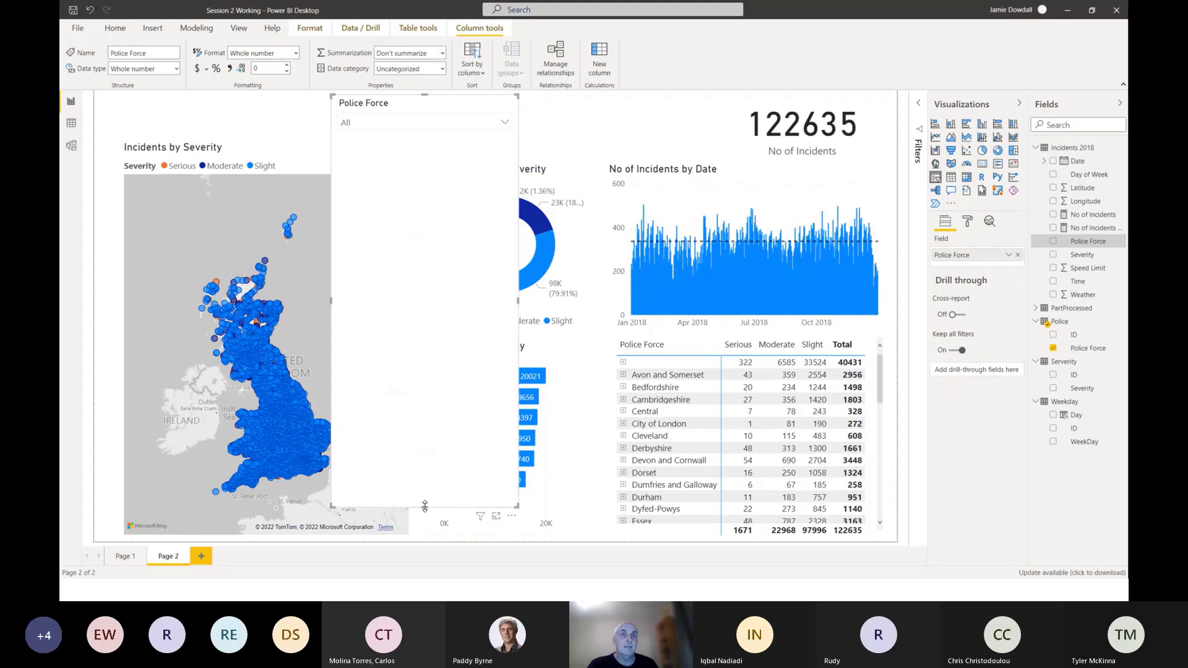
pyautogui.moveTo(424, 506); pyautogui.dragTo(431, 150)
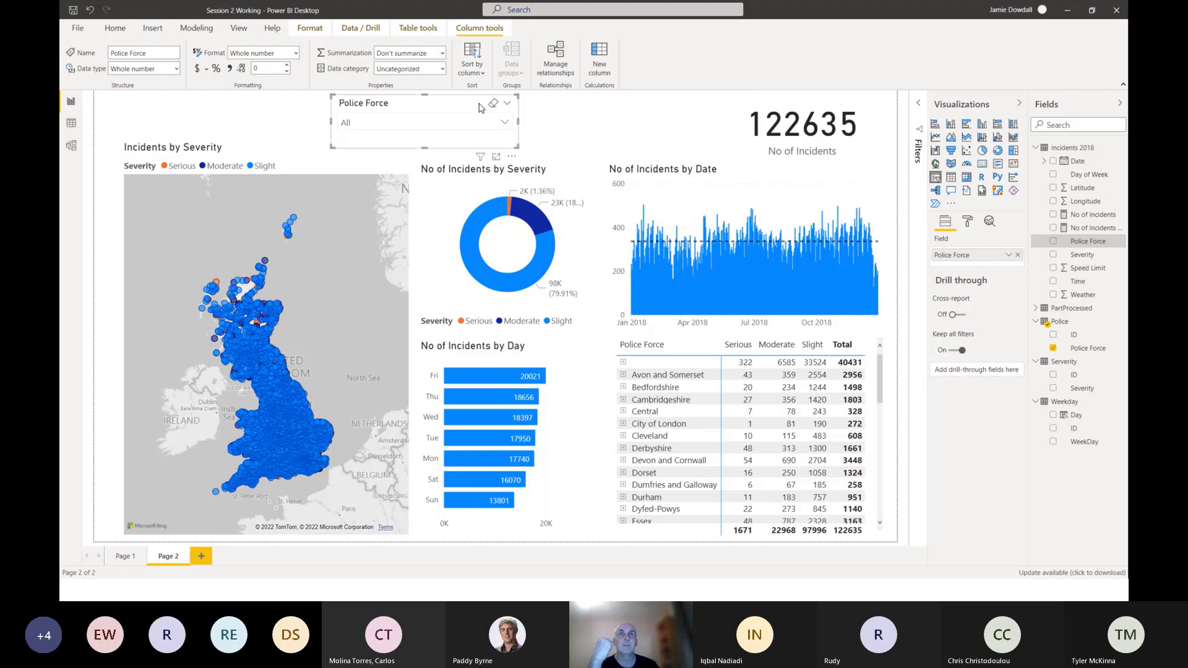
# Switch the shortened Police Force slicer back to List.
pyautogui.click(508, 108)
pyautogui.click(526, 120)
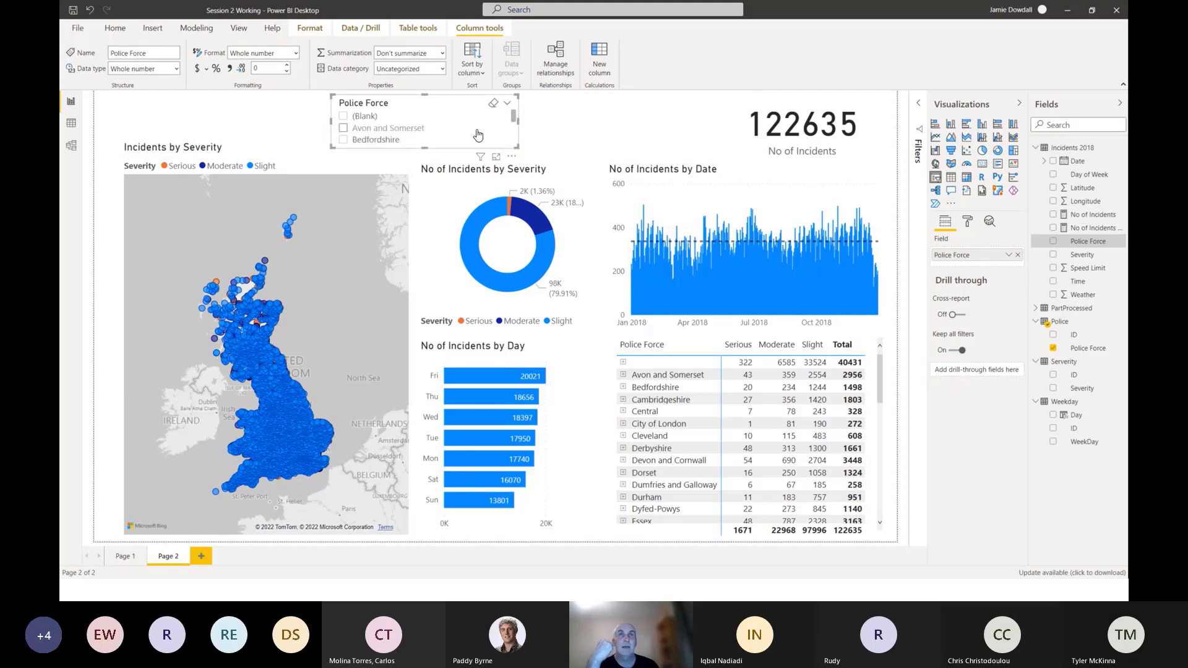
# Change the Police Force slicer to Dropdown, shorten it to fit above the severity donut and check its list of forces.
pyautogui.moveTo(425, 149); pyautogui.dragTo(425, 369)
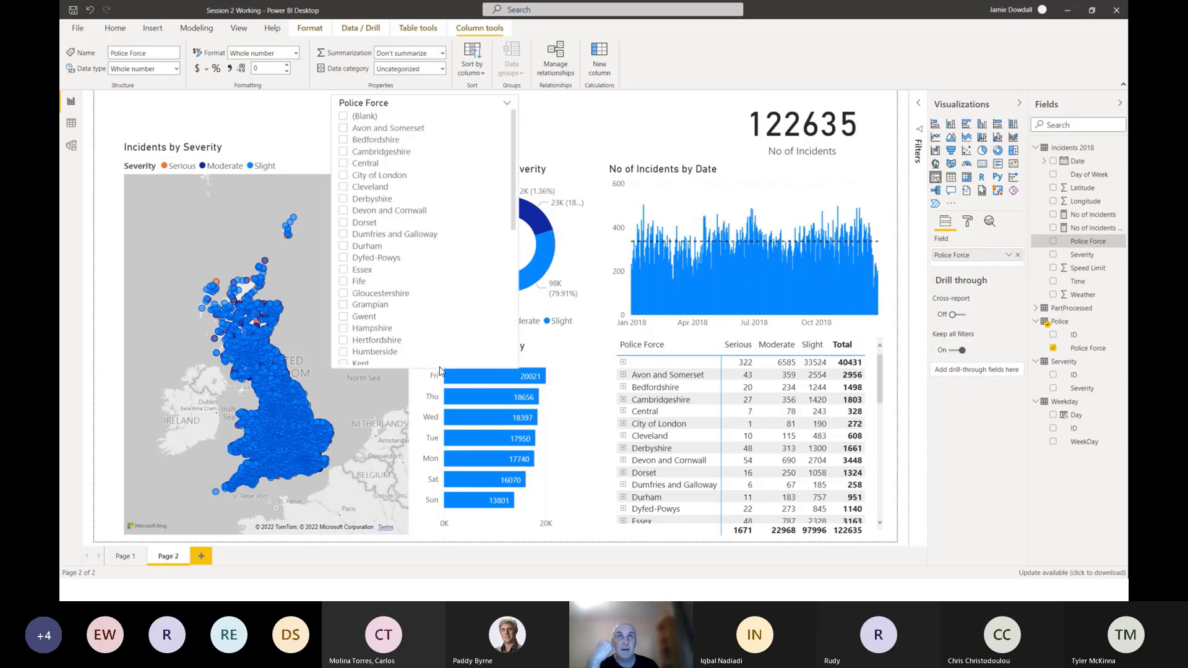
pyautogui.click(507, 103)
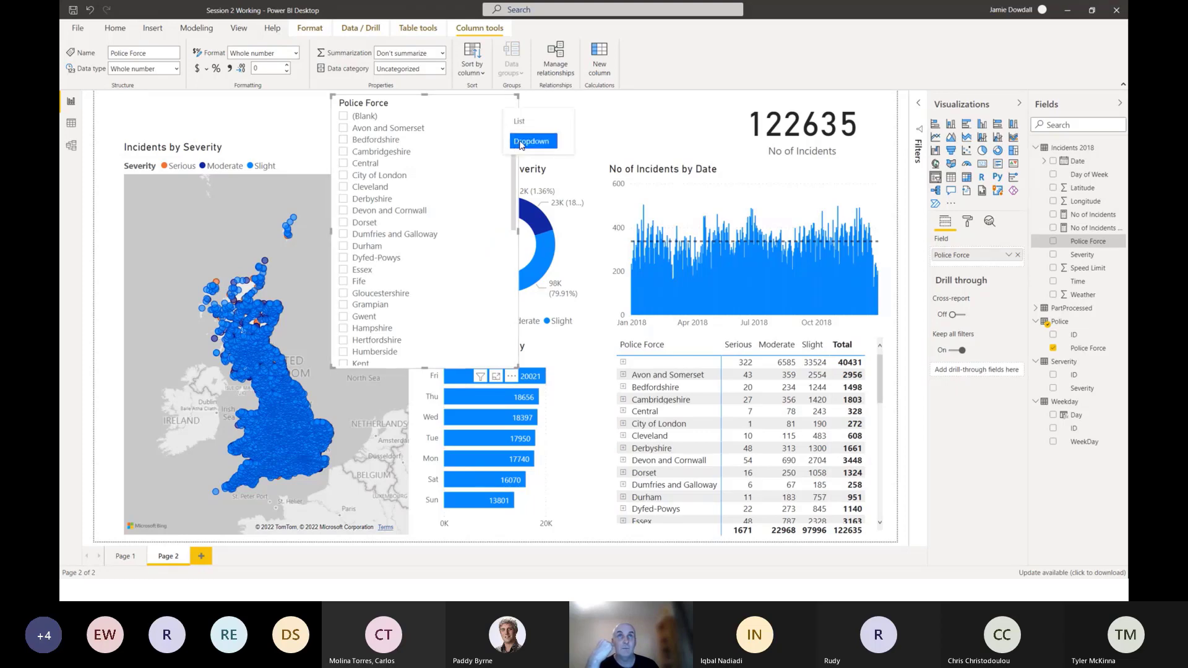
pyautogui.click(520, 141)
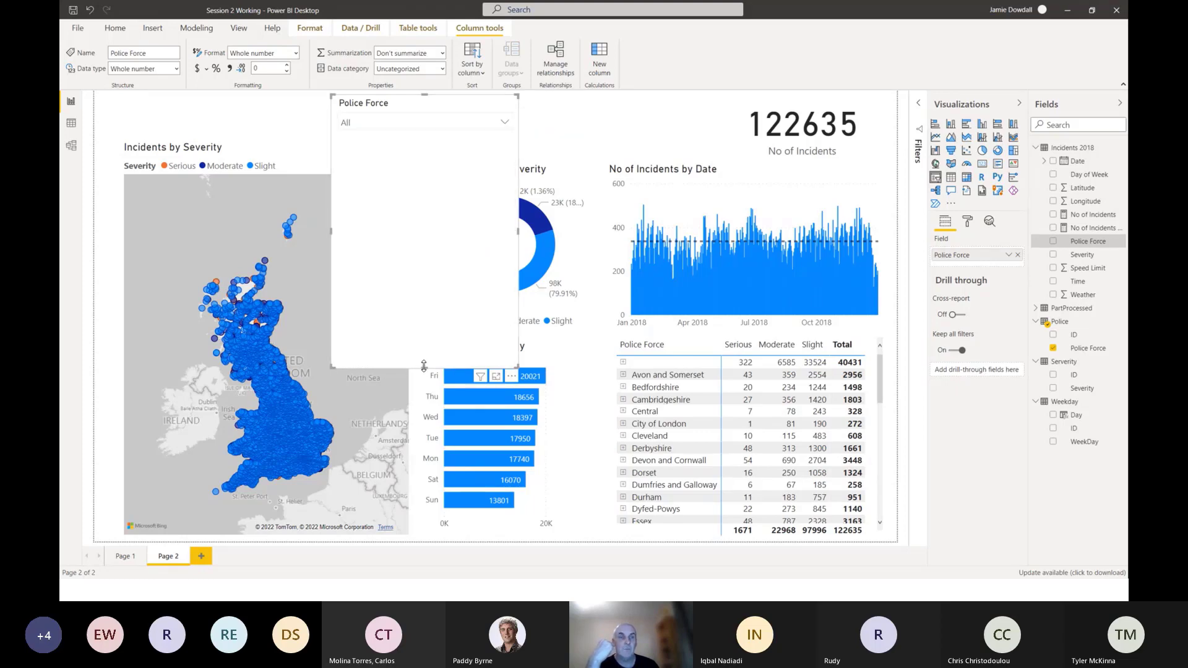
pyautogui.moveTo(424, 366); pyautogui.dragTo(426, 156)
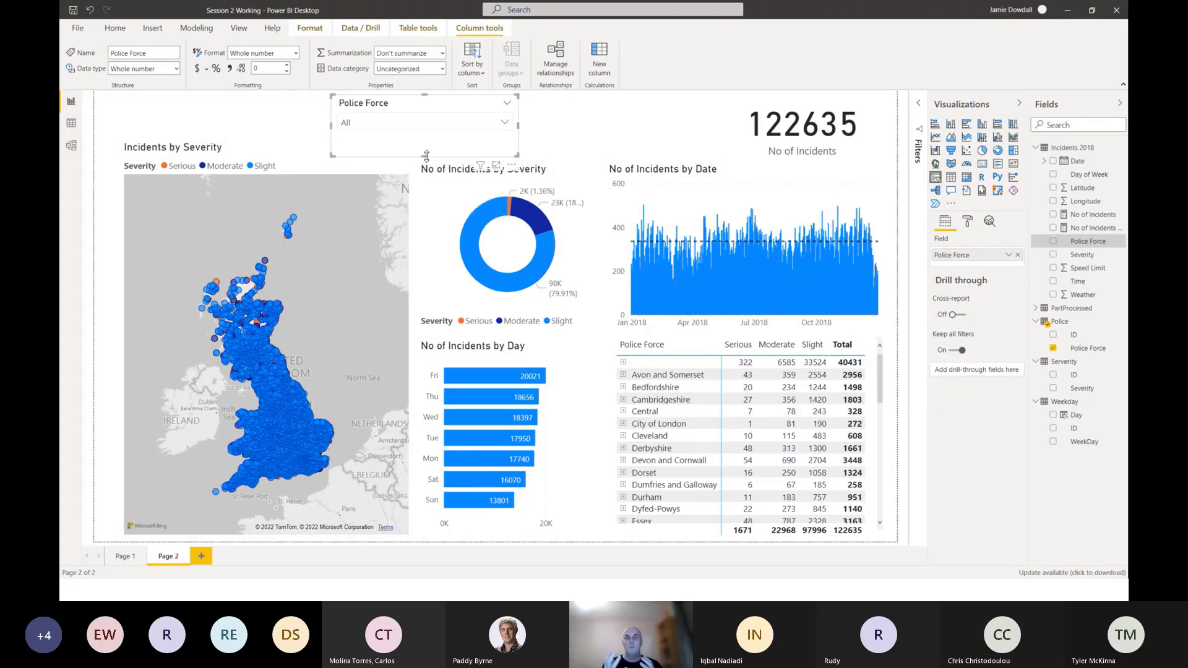
pyautogui.click(506, 125)
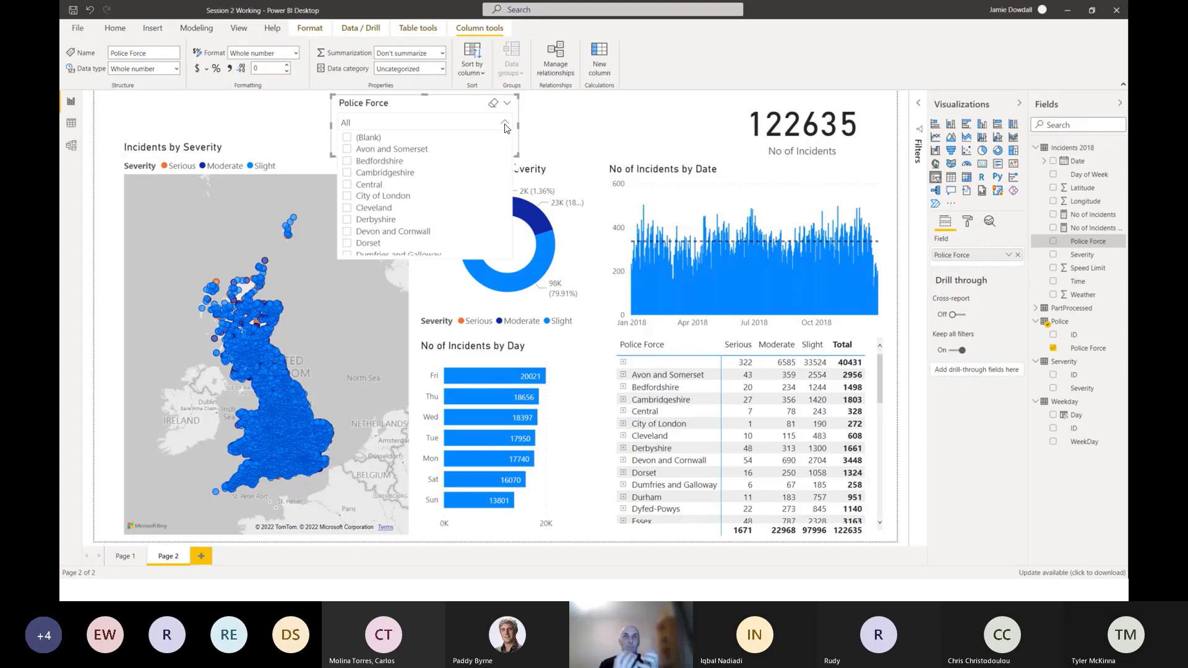
pyautogui.click(505, 123)
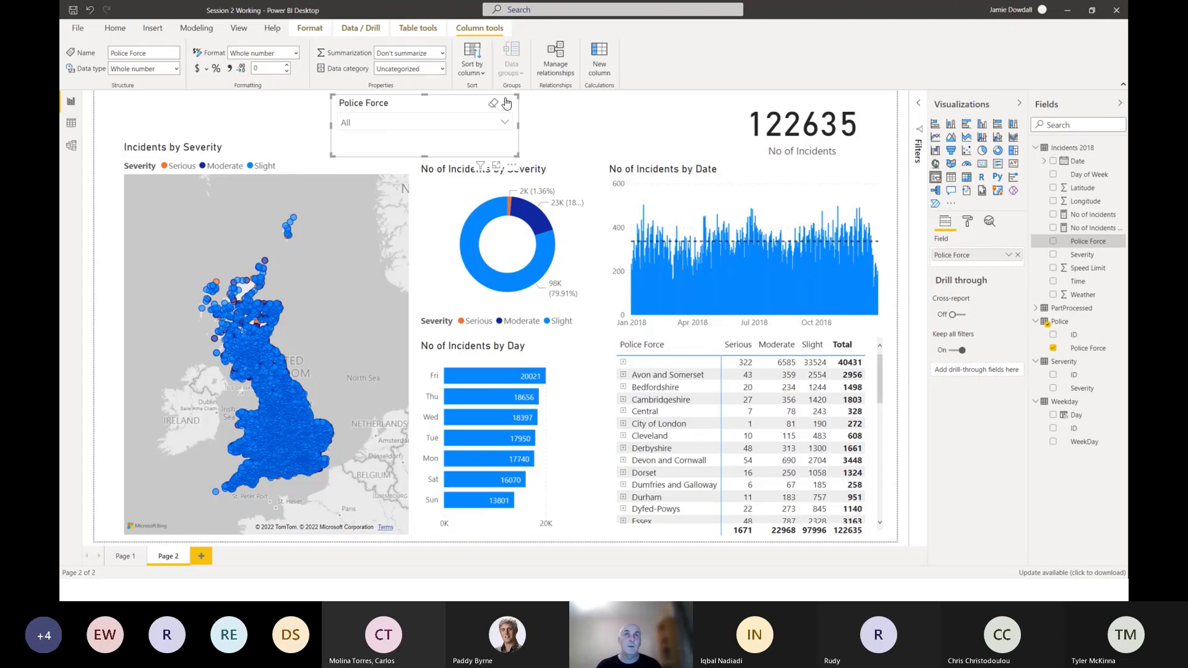
# Try the Police Force slicer as a List stretched down to the day chart, and return it to a shortened Dropdown.
pyautogui.click(507, 102)
pyautogui.click(525, 121)
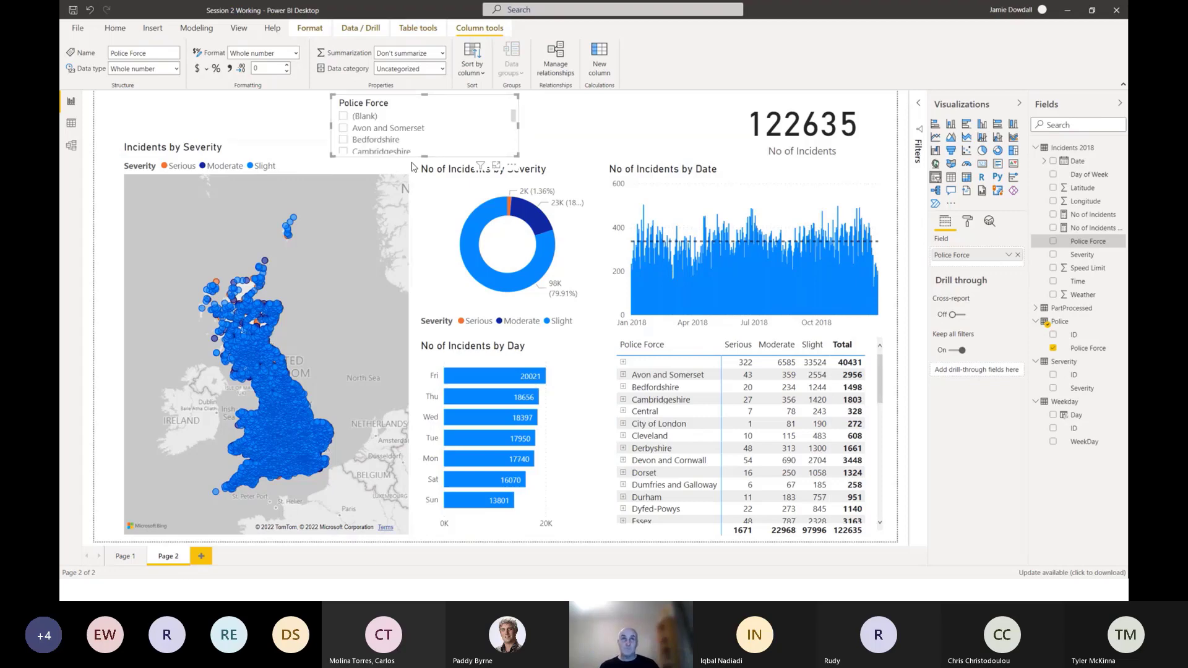
pyautogui.moveTo(424, 155); pyautogui.dragTo(424, 372)
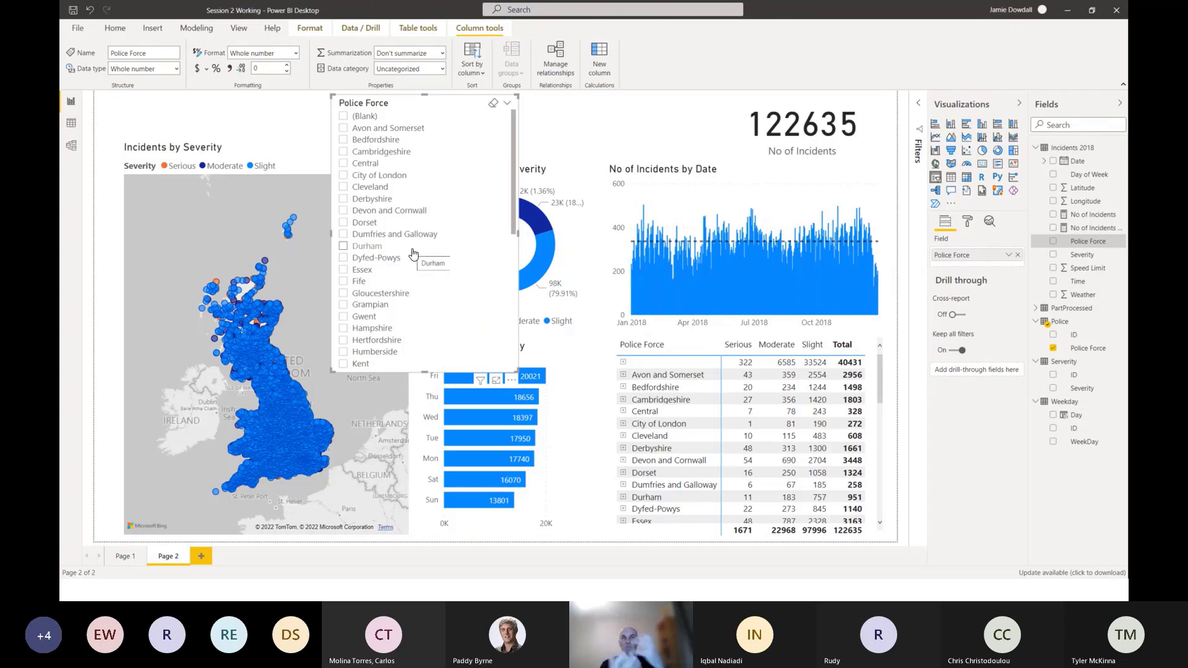
pyautogui.click(507, 104)
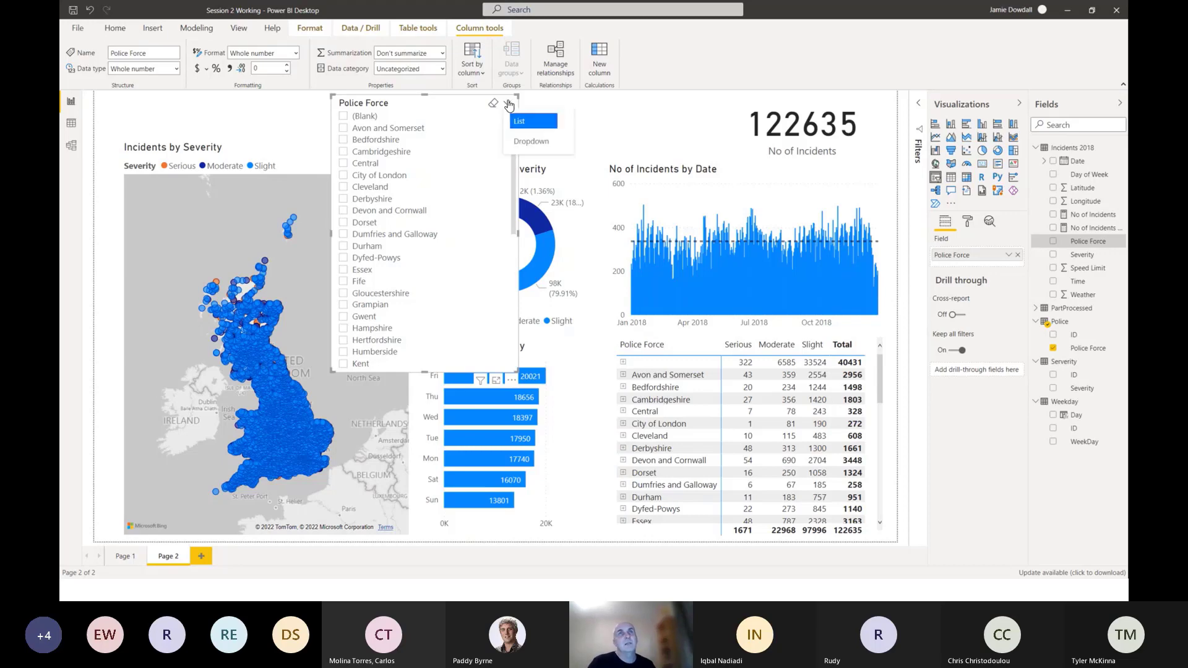
pyautogui.click(521, 141)
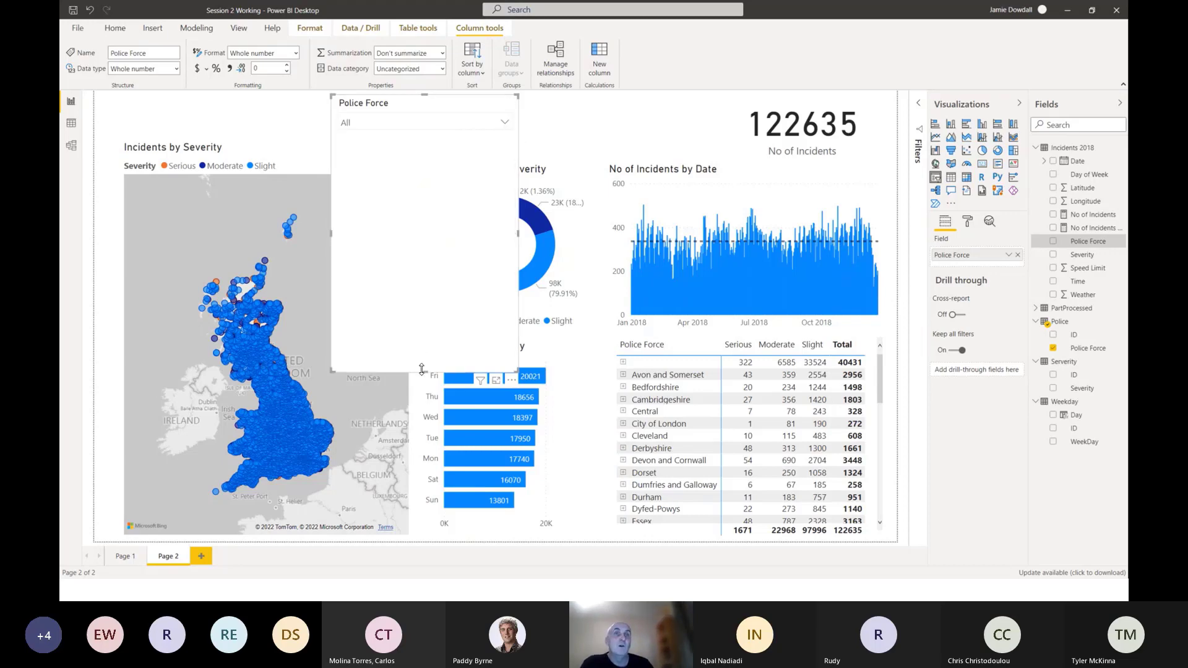
pyautogui.moveTo(425, 362); pyautogui.dragTo(424, 149)
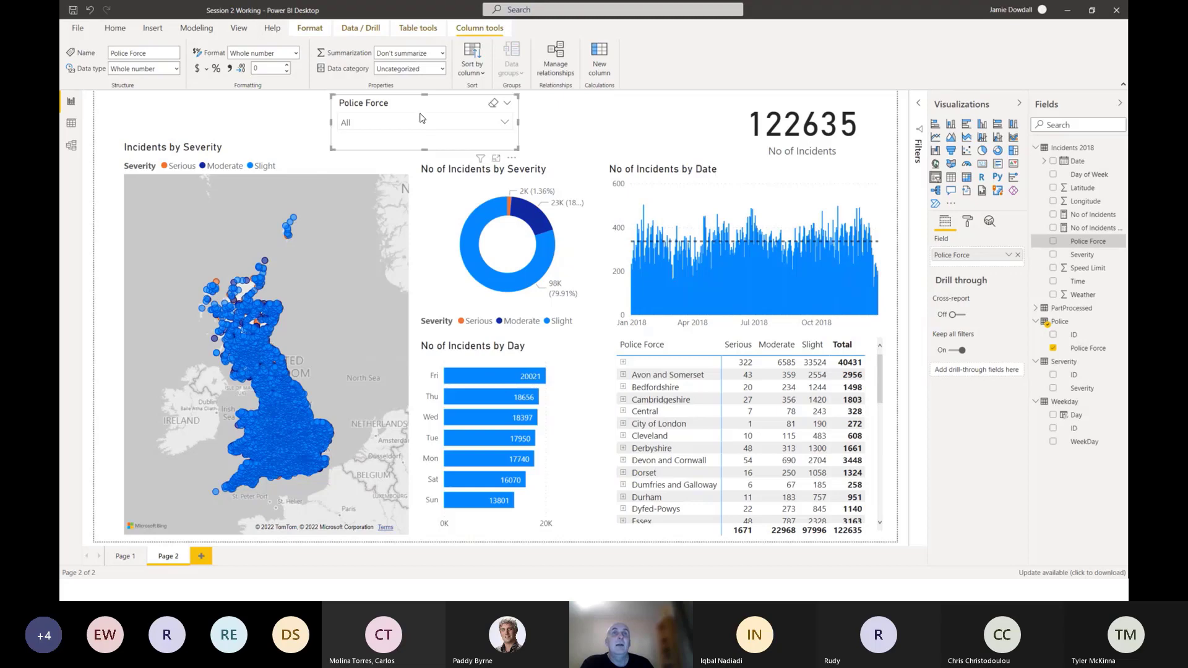
# Narrow the Police Force slicer and move it directly above the severity donut.
pyautogui.moveTo(414, 106); pyautogui.dragTo(378, 102)
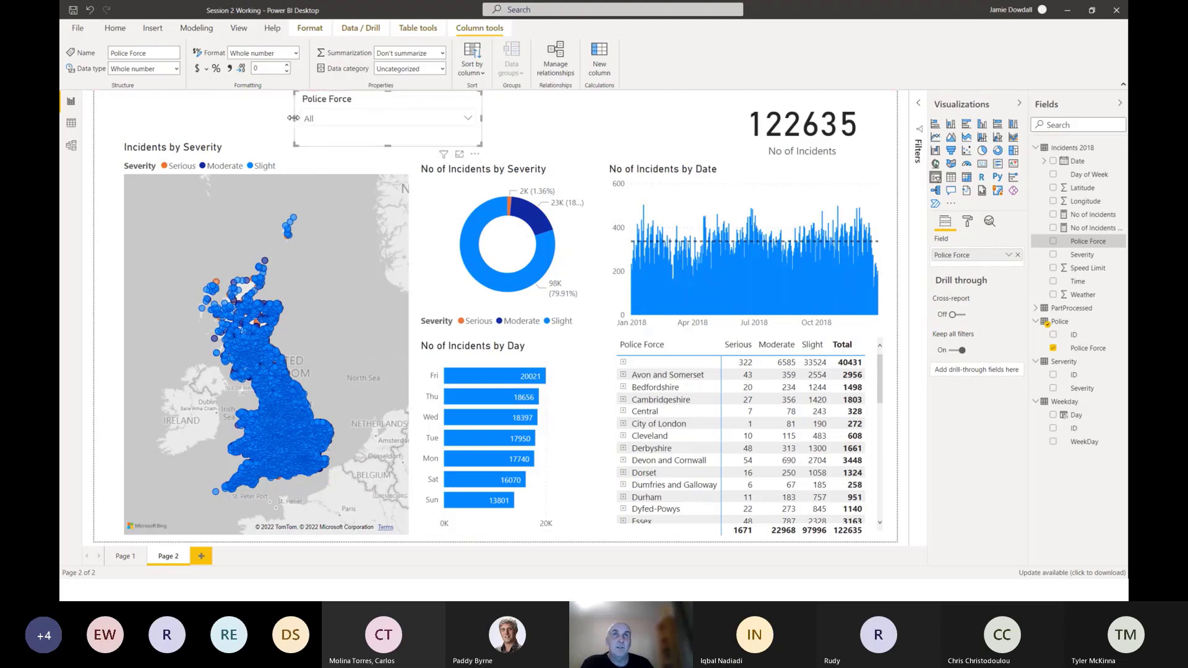
pyautogui.moveTo(294, 118); pyautogui.dragTo(334, 117)
pyautogui.moveTo(413, 105); pyautogui.dragTo(476, 118)
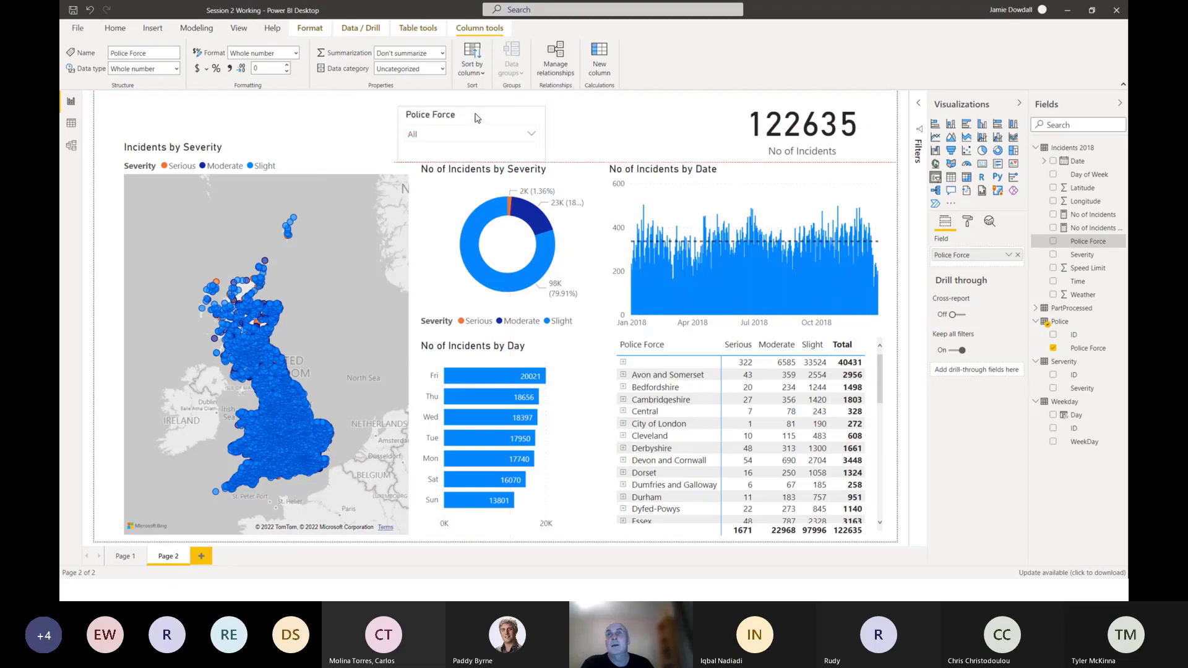
pyautogui.click(969, 433)
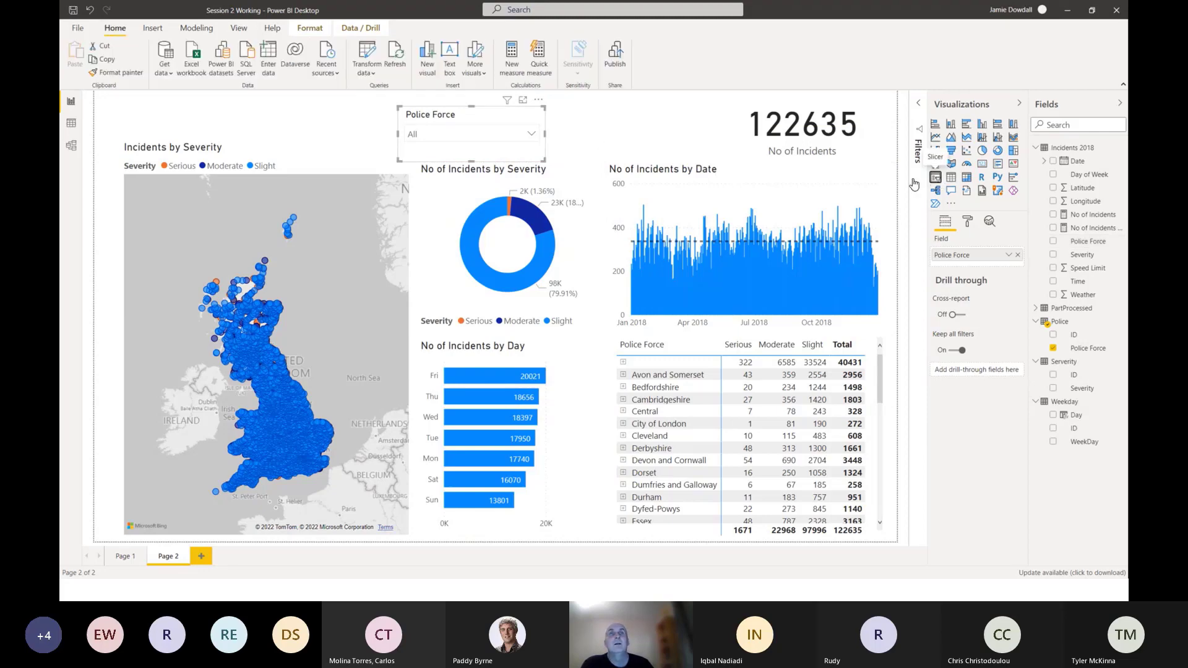
# Add a short slicer between the Police Force slicer and the incidents card, using the Severity field from the severity table.
pyautogui.click(693, 107)
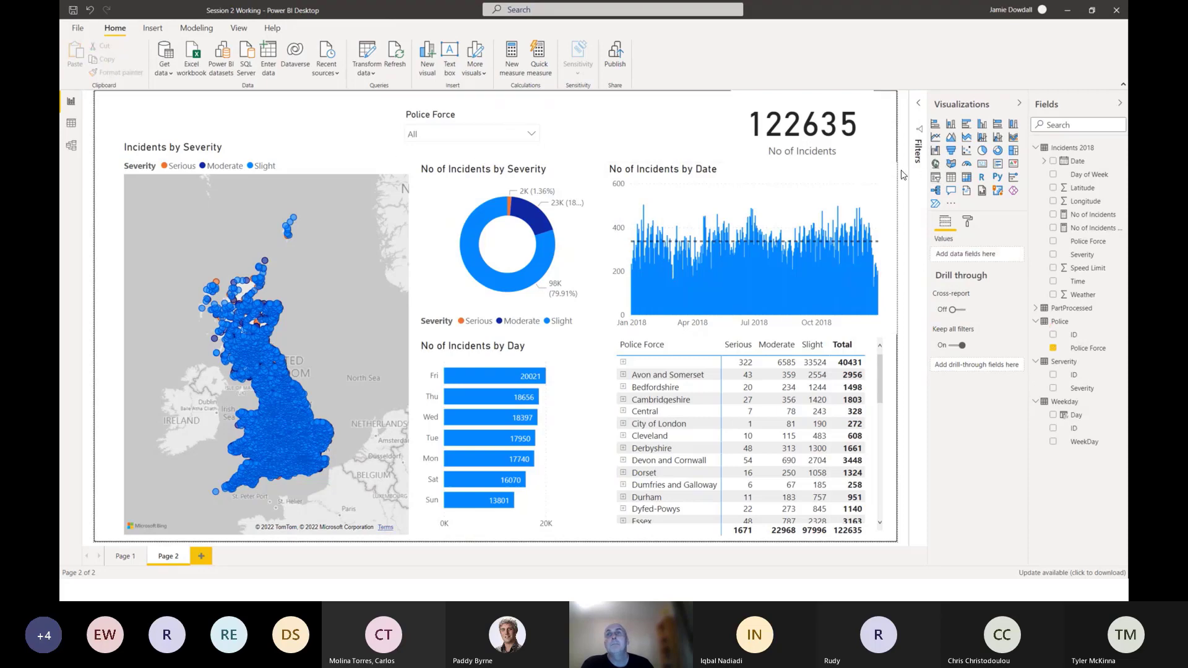
pyautogui.click(936, 177)
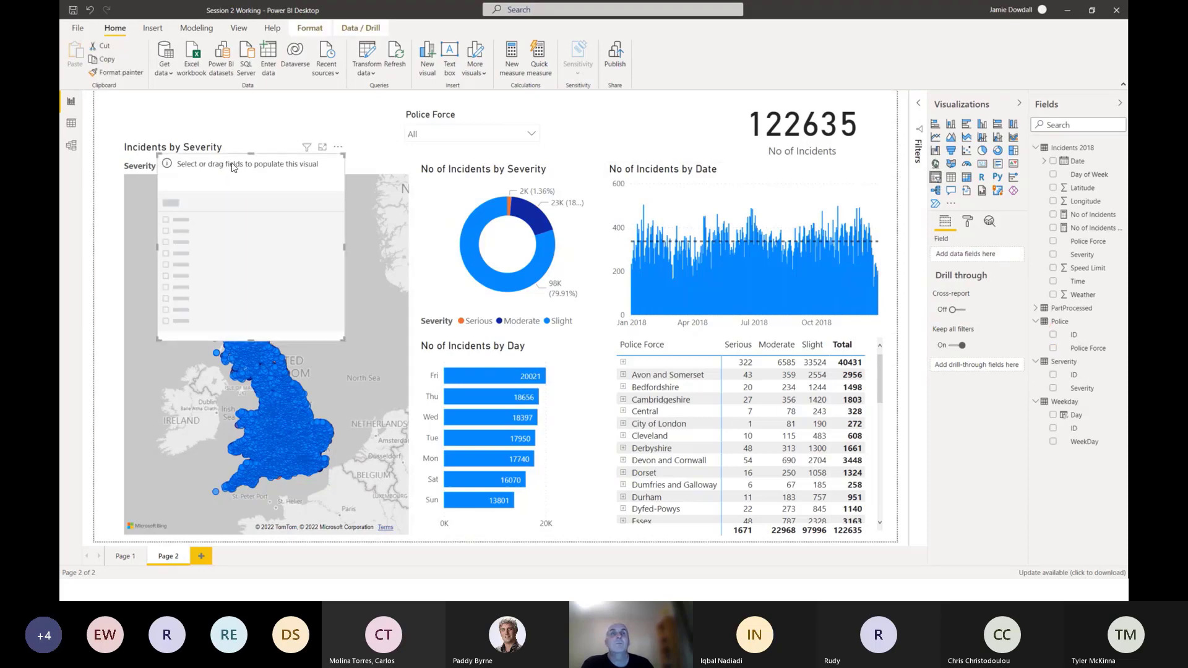
pyautogui.moveTo(238, 168); pyautogui.dragTo(625, 118)
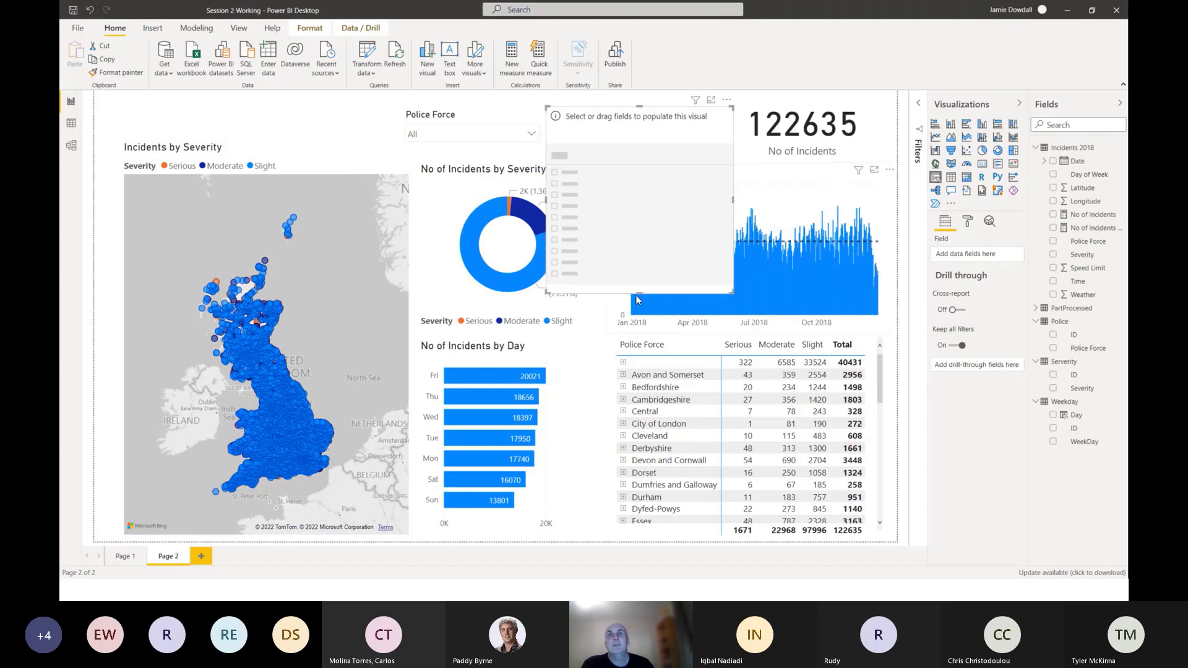
pyautogui.moveTo(638, 291); pyautogui.dragTo(629, 115)
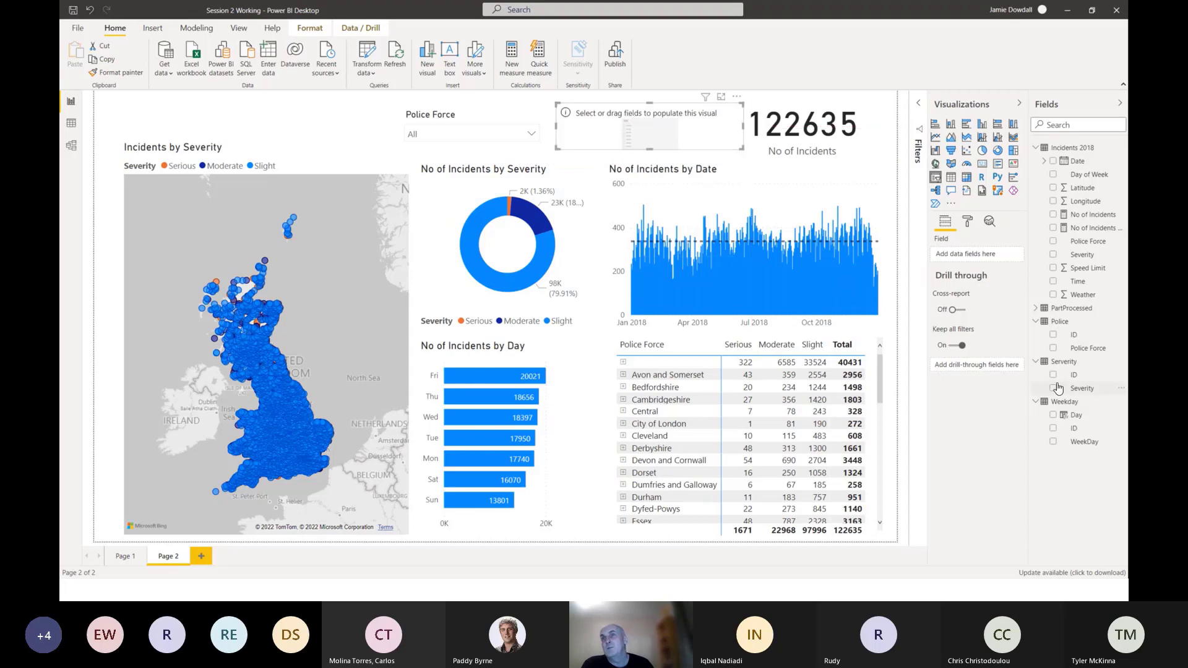
pyautogui.moveTo(1058, 388); pyautogui.dragTo(649, 174)
# Change the Severity slicer to Dropdown, align it with the Police Force slicer and narrow it to about 246 wide.
pyautogui.click(732, 114)
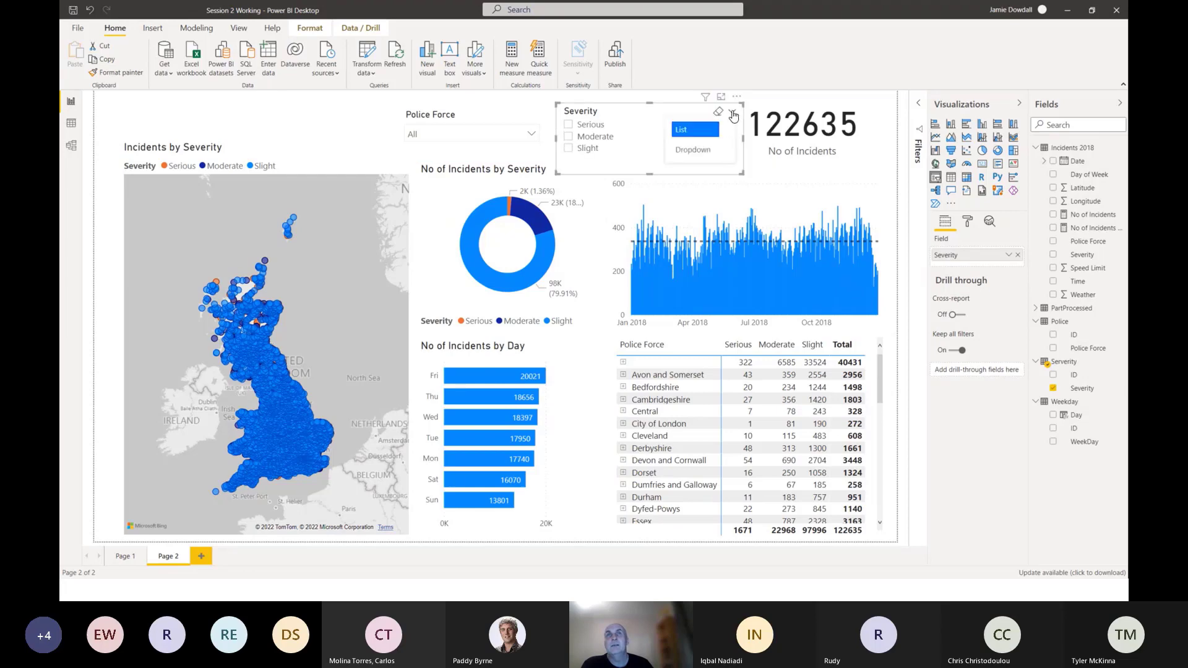
pyautogui.click(685, 130)
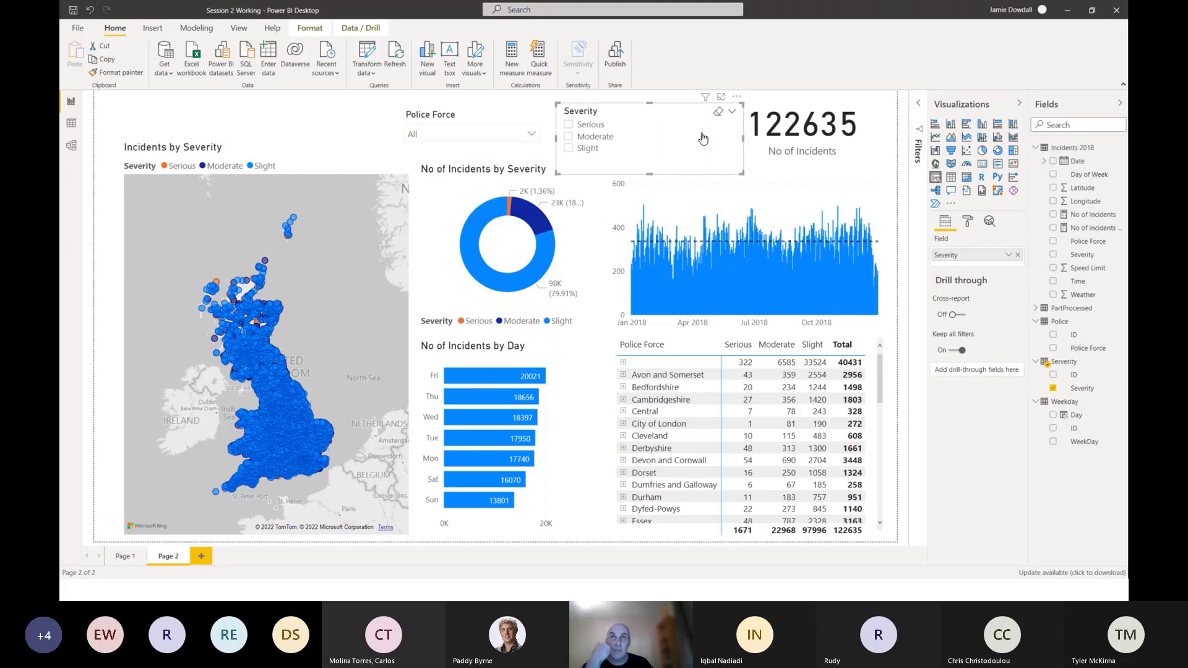
pyautogui.click(732, 111)
pyautogui.click(699, 152)
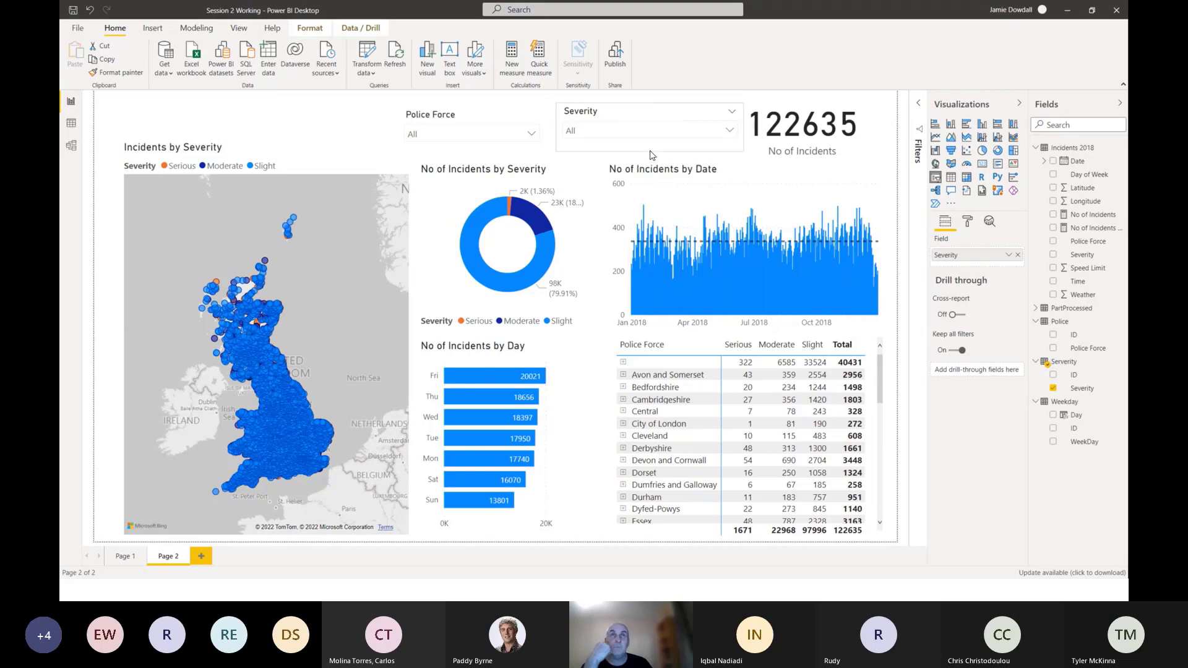
pyautogui.moveTo(654, 114); pyautogui.dragTo(648, 118)
pyautogui.click(725, 134)
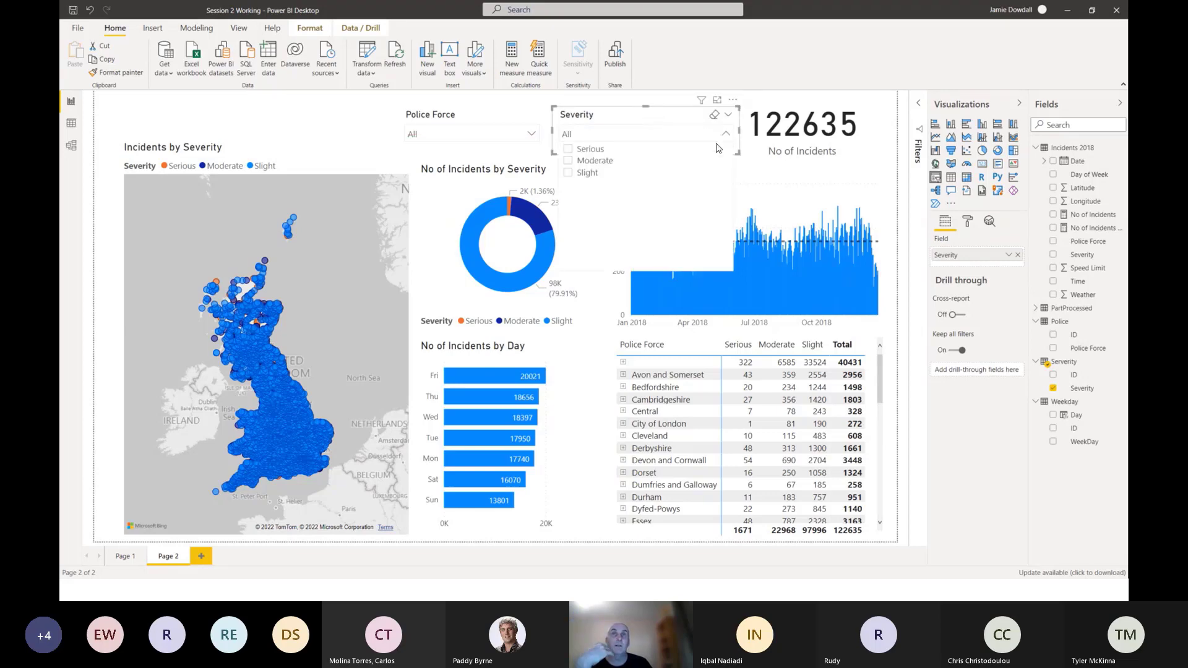
pyautogui.click(633, 117)
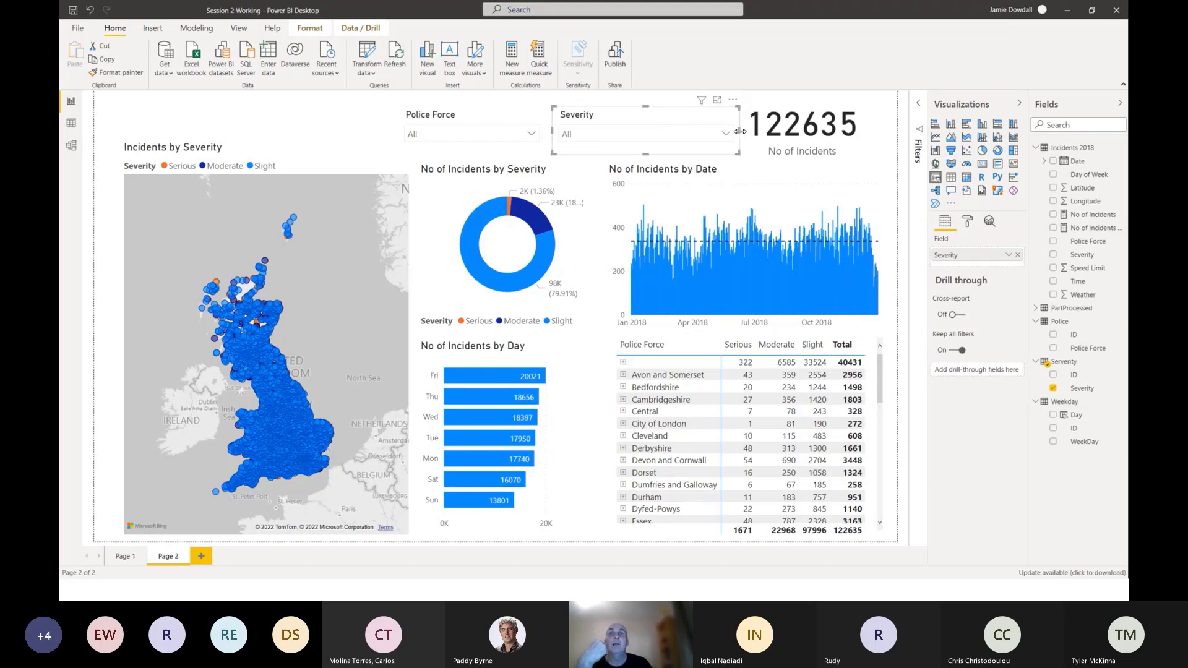
pyautogui.moveTo(740, 130); pyautogui.dragTo(702, 134)
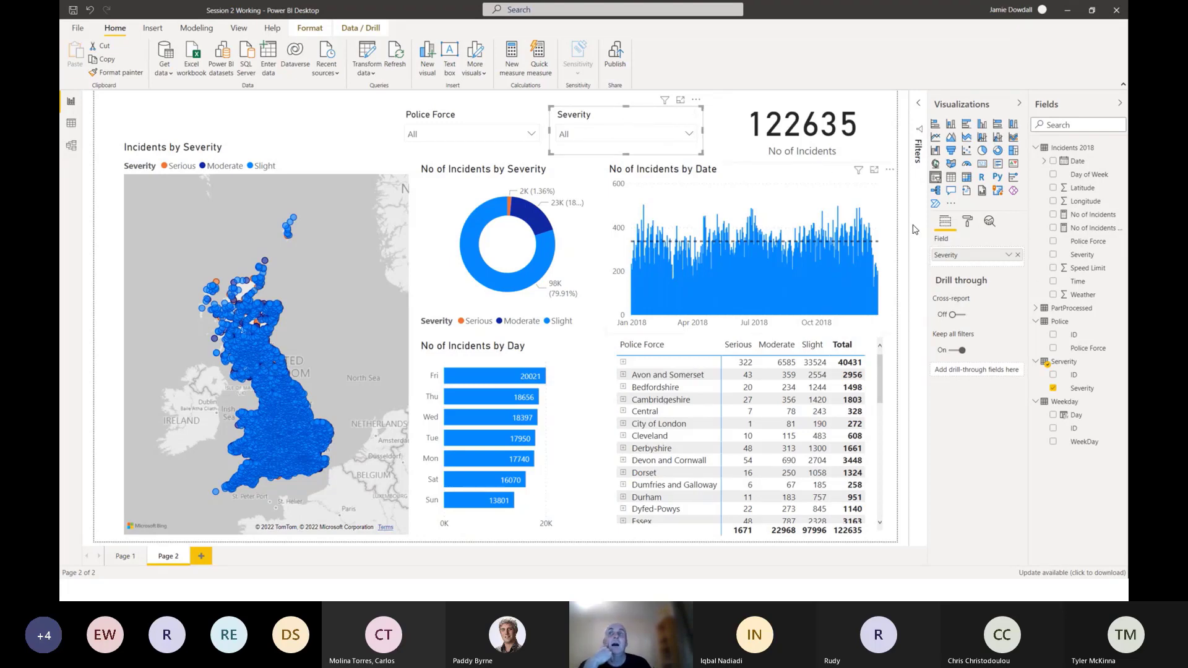
# Open the Severity slicer's General formatting options, change the slicer to List and increase its height to about 133.
pyautogui.click(967, 225)
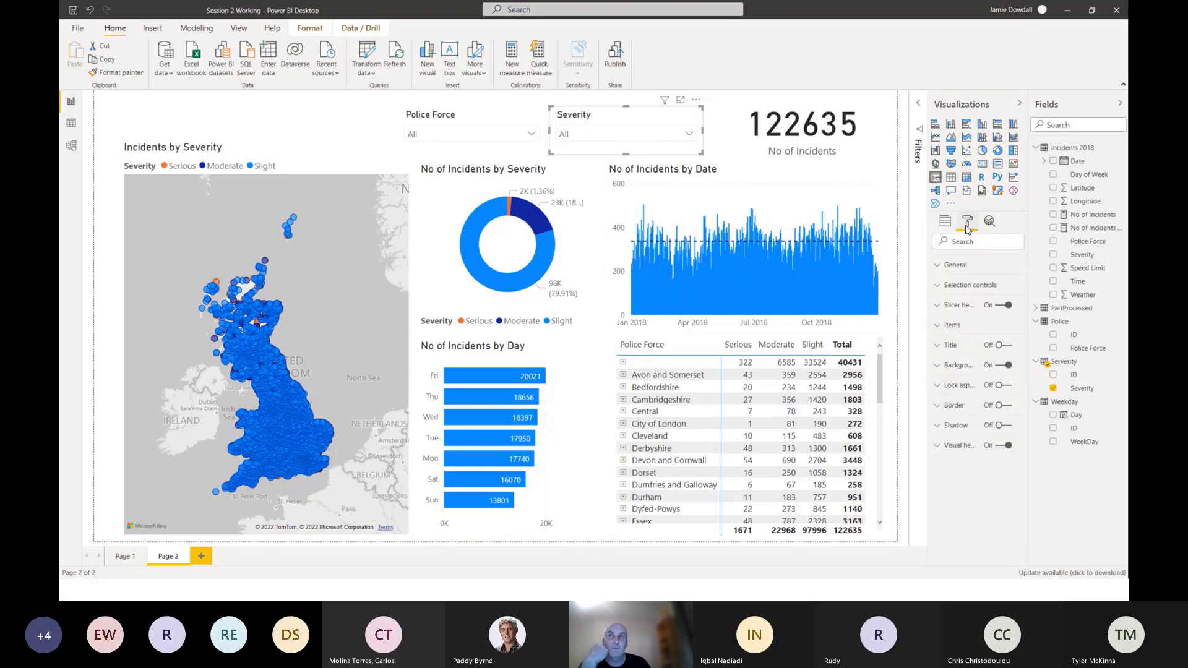
pyautogui.click(940, 271)
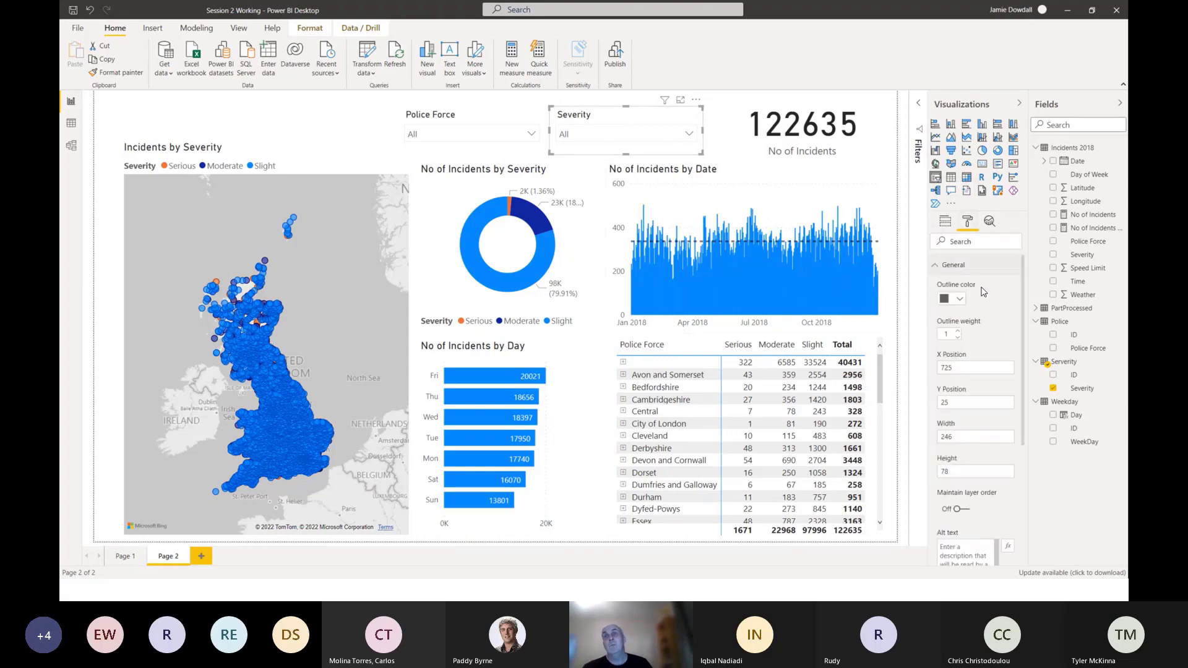
pyautogui.scroll(-3, 992, 286)
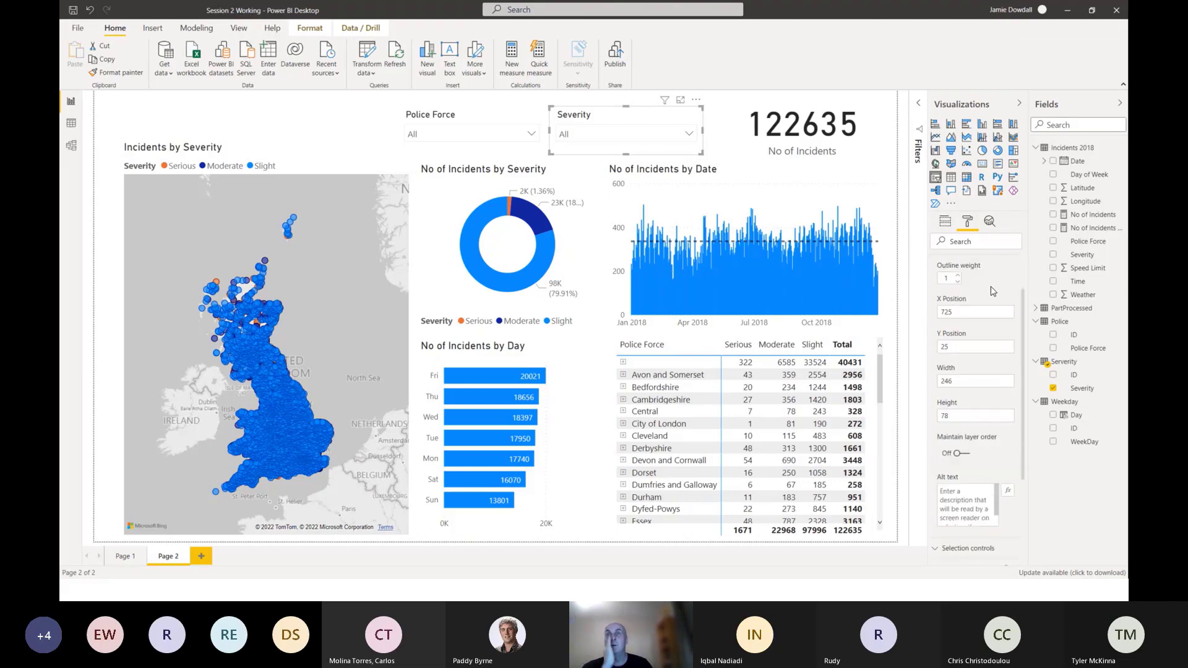
pyautogui.scroll(3, 992, 287)
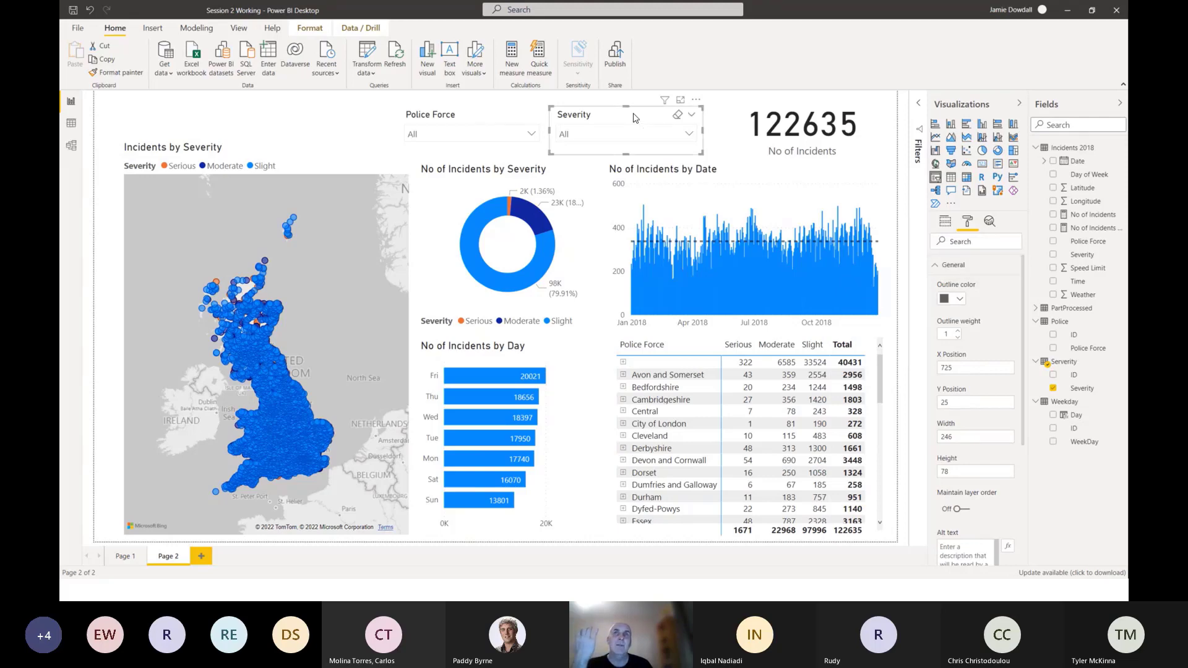
pyautogui.click(691, 115)
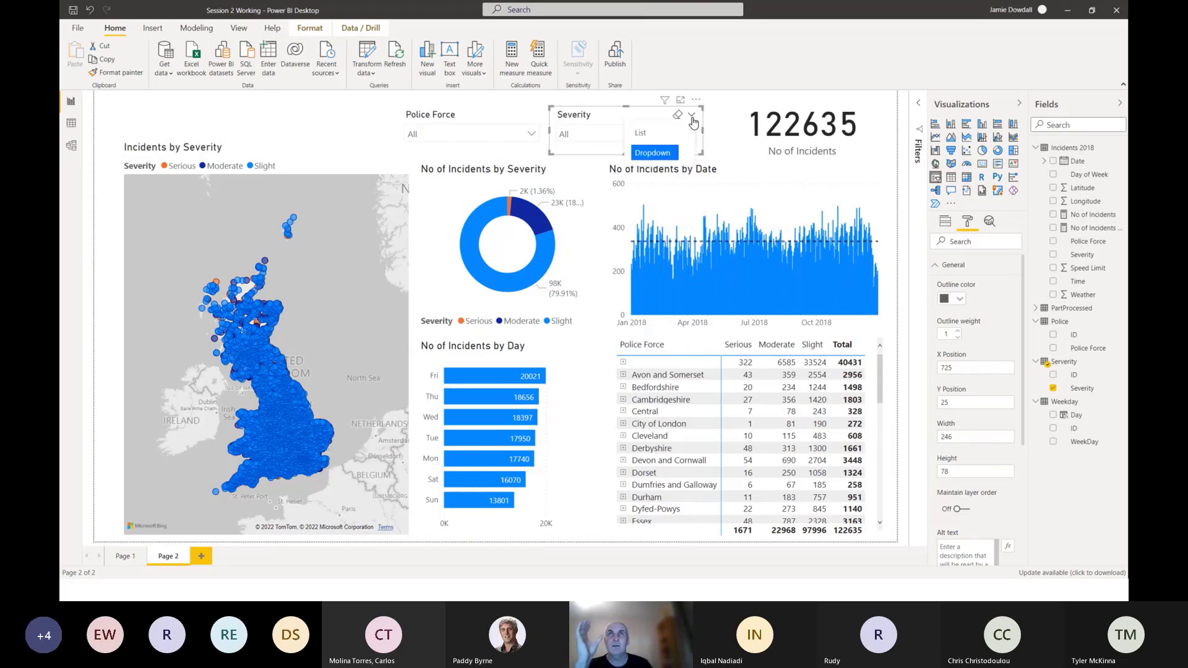
pyautogui.click(642, 133)
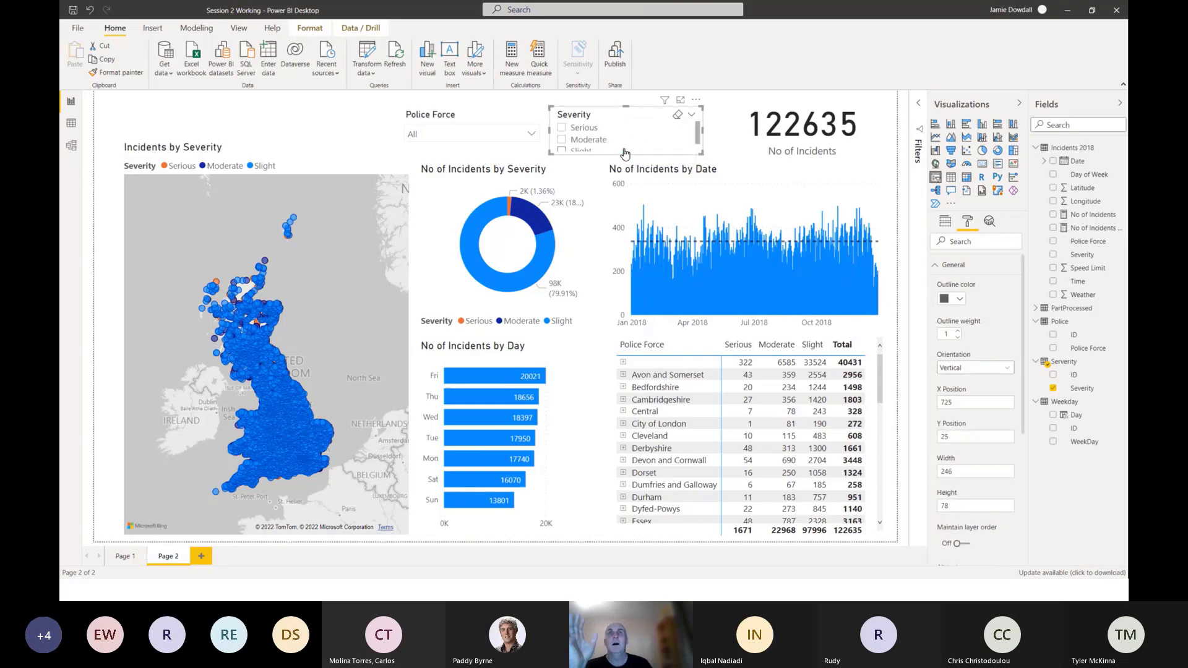
pyautogui.moveTo(624, 154); pyautogui.dragTo(624, 188)
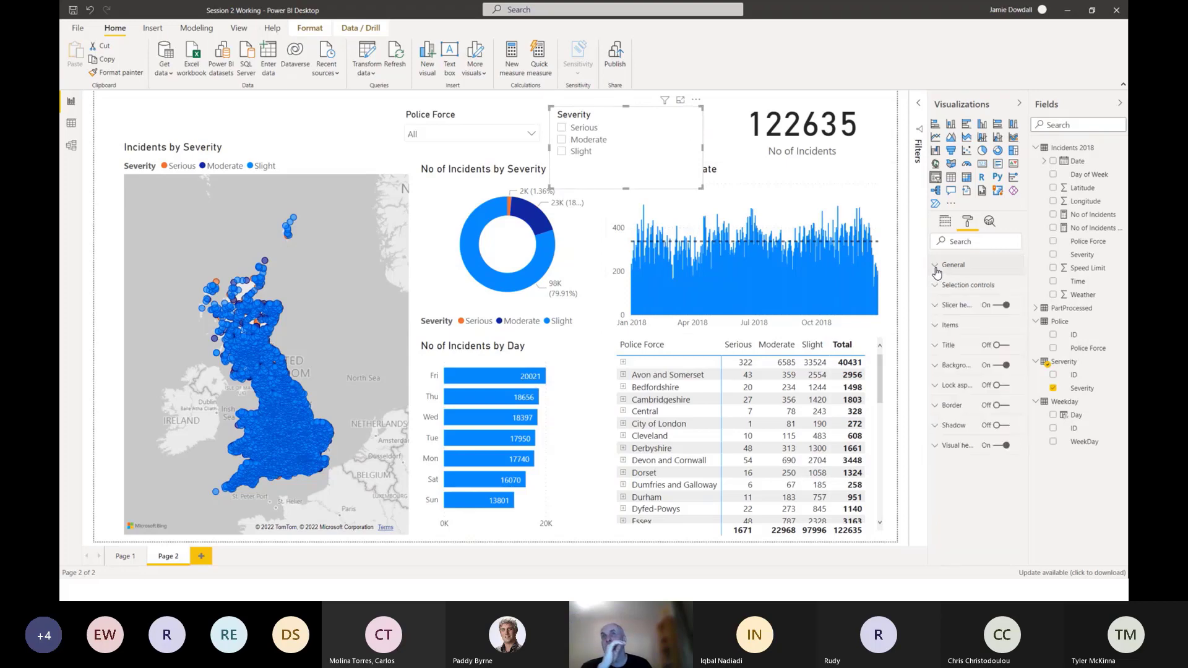
# Set the Severity slicer's orientation to Horizontal and widen it up to the incidents card.
pyautogui.scroll(-3, 982, 355)
pyautogui.scroll(2, 982, 355)
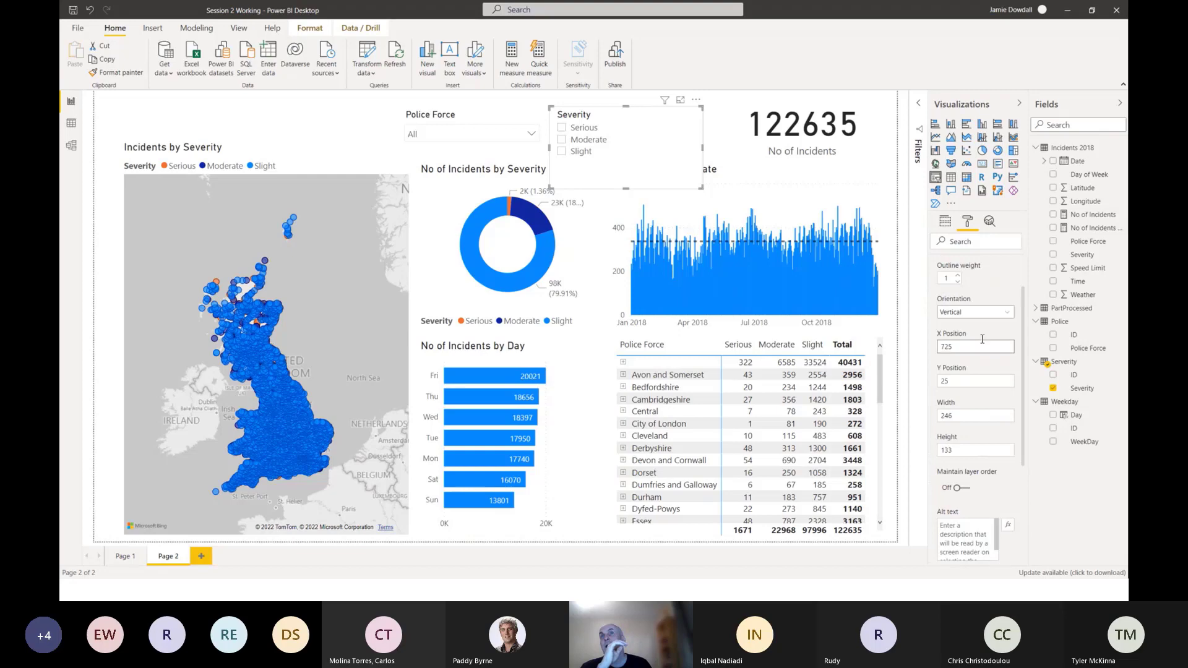
pyautogui.scroll(2, 982, 365)
pyautogui.click(961, 370)
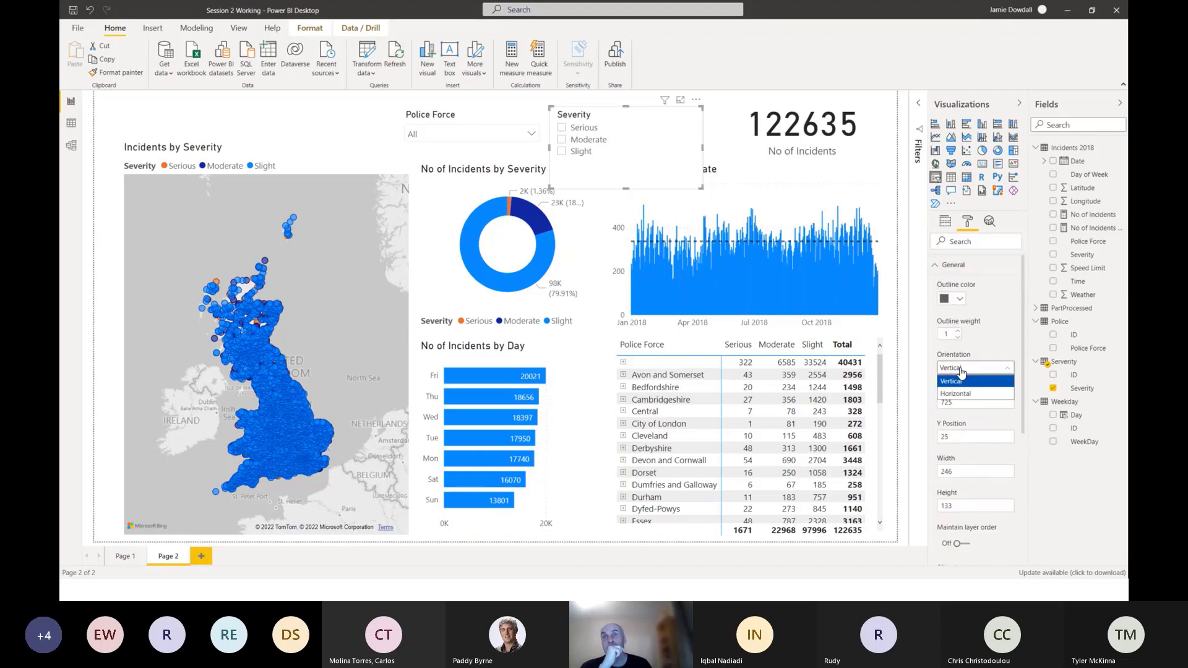
pyautogui.click(956, 394)
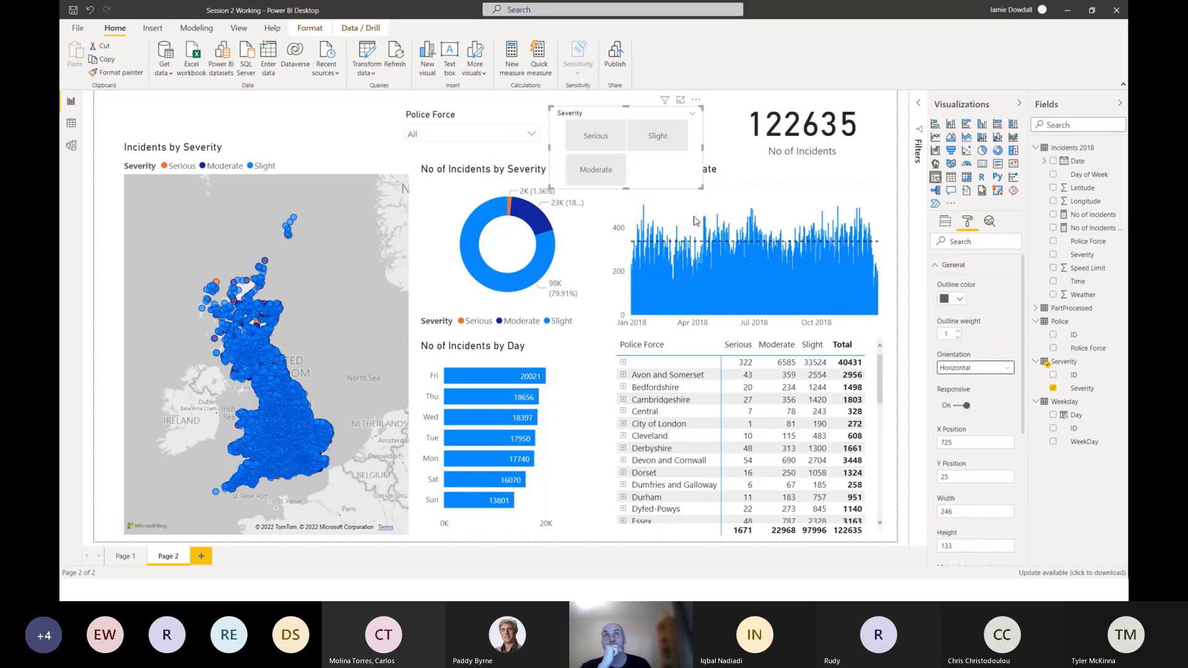
pyautogui.moveTo(702, 147); pyautogui.dragTo(743, 147)
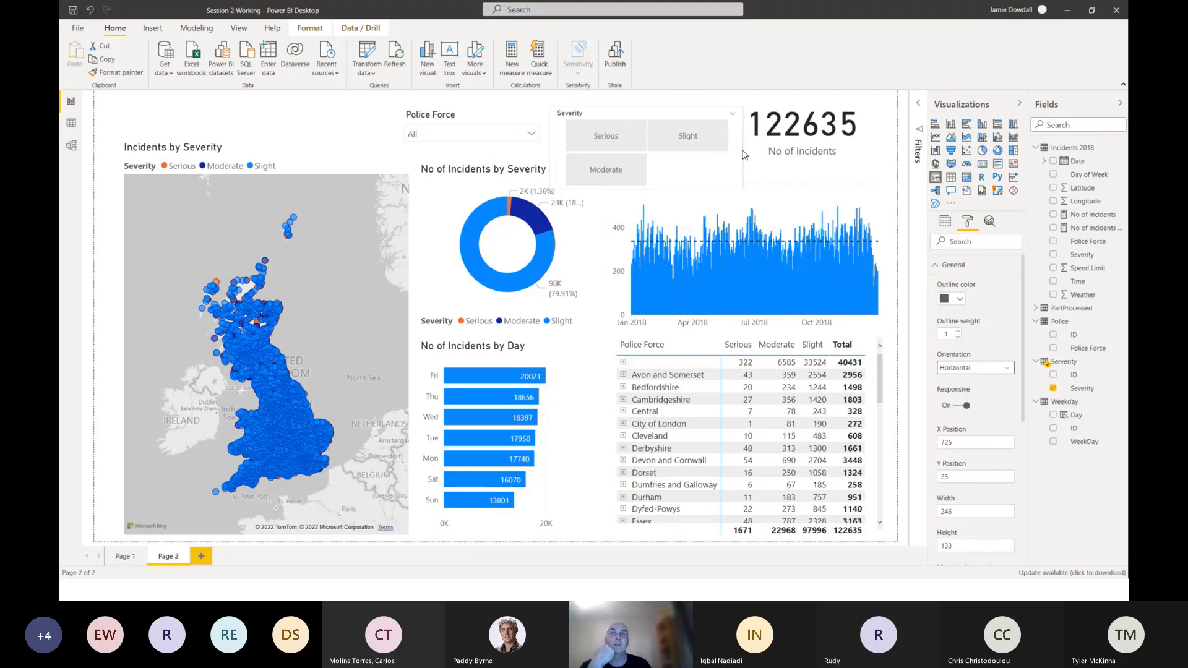
# Resize the horizontal Severity slicer to about 289 wide and 69 high, and position it at about X 720, Y 23.
pyautogui.moveTo(544, 151); pyautogui.dragTo(541, 152)
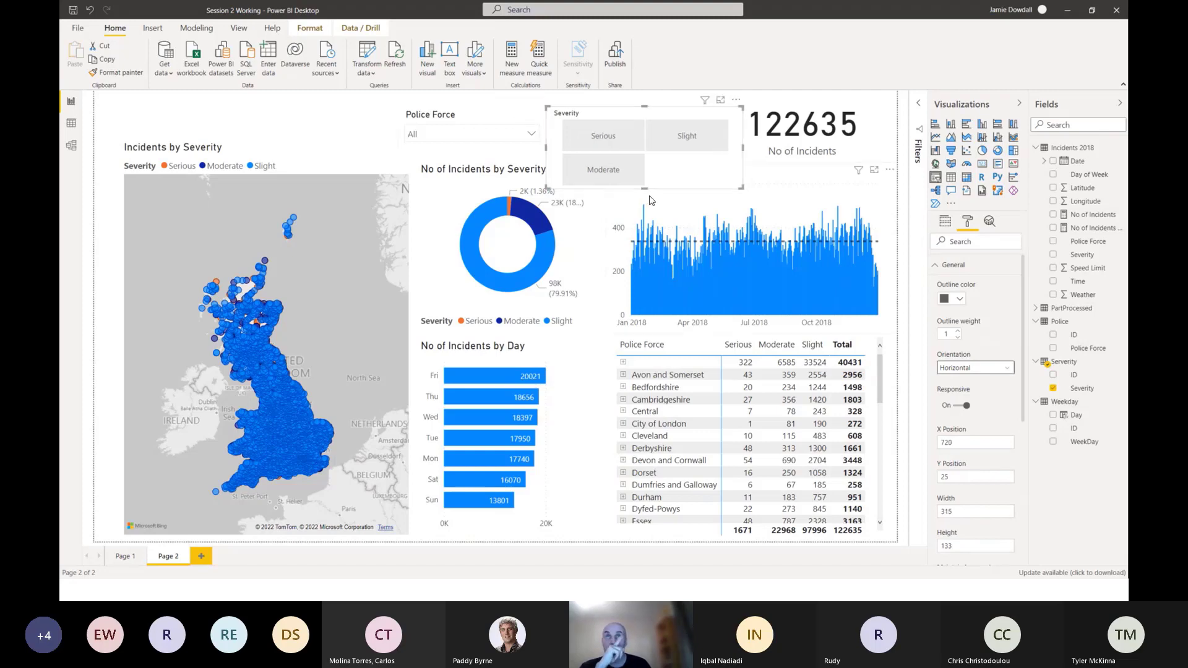
pyautogui.moveTo(645, 181); pyautogui.dragTo(650, 147)
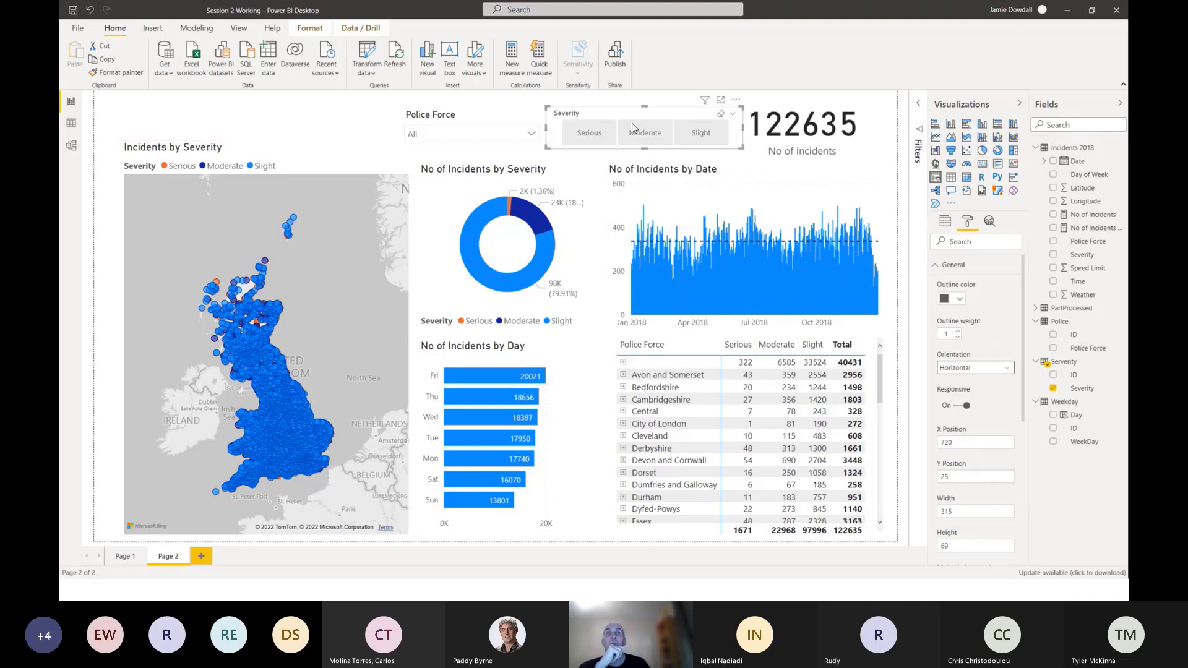
pyautogui.moveTo(634, 123); pyautogui.dragTo(630, 123)
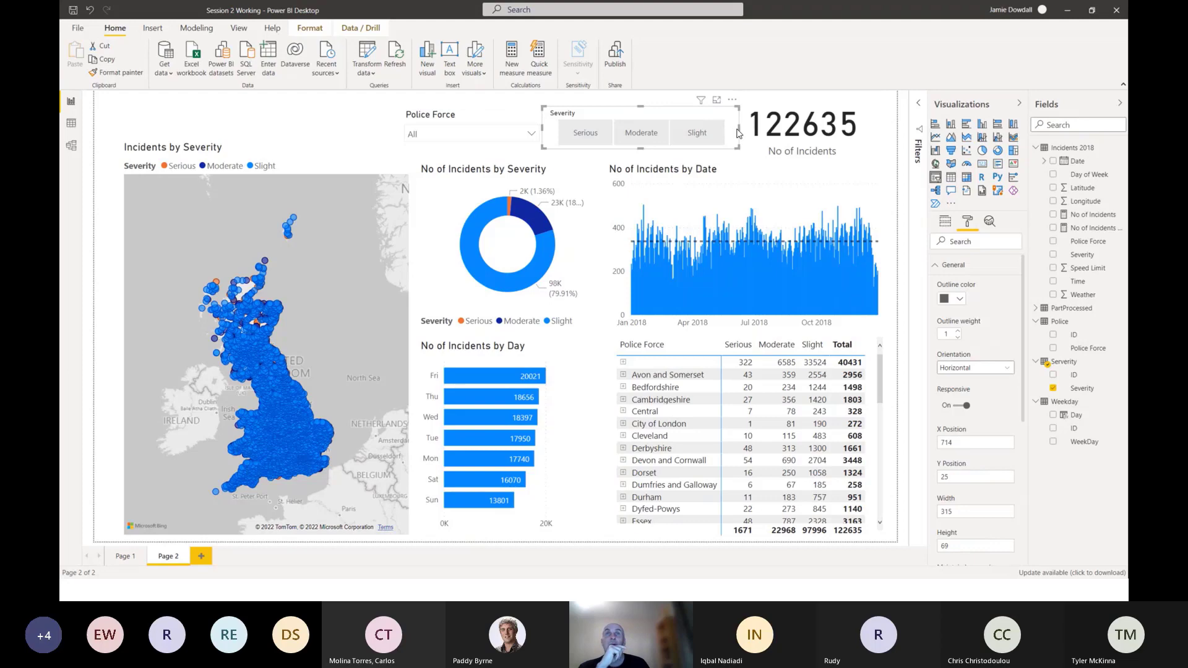
pyautogui.moveTo(738, 133); pyautogui.dragTo(722, 134)
pyautogui.moveTo(647, 114); pyautogui.dragTo(651, 112)
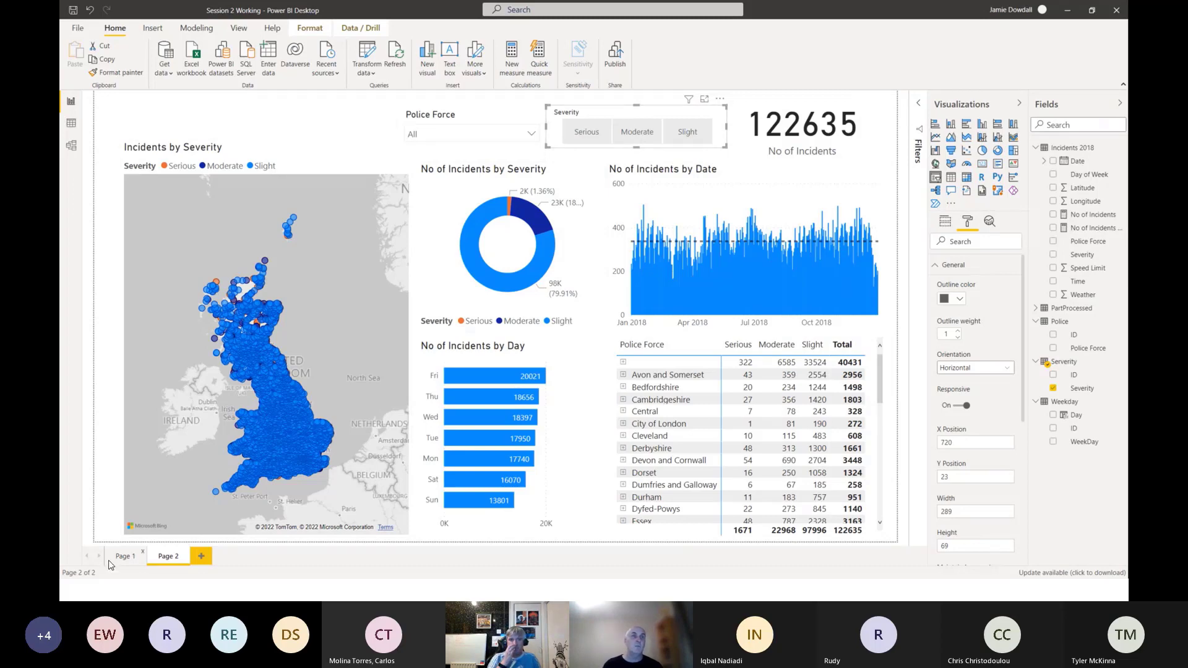
# Examine the slide-out filters pane on Page 1, close it and return to Page 2.
pyautogui.click(130, 558)
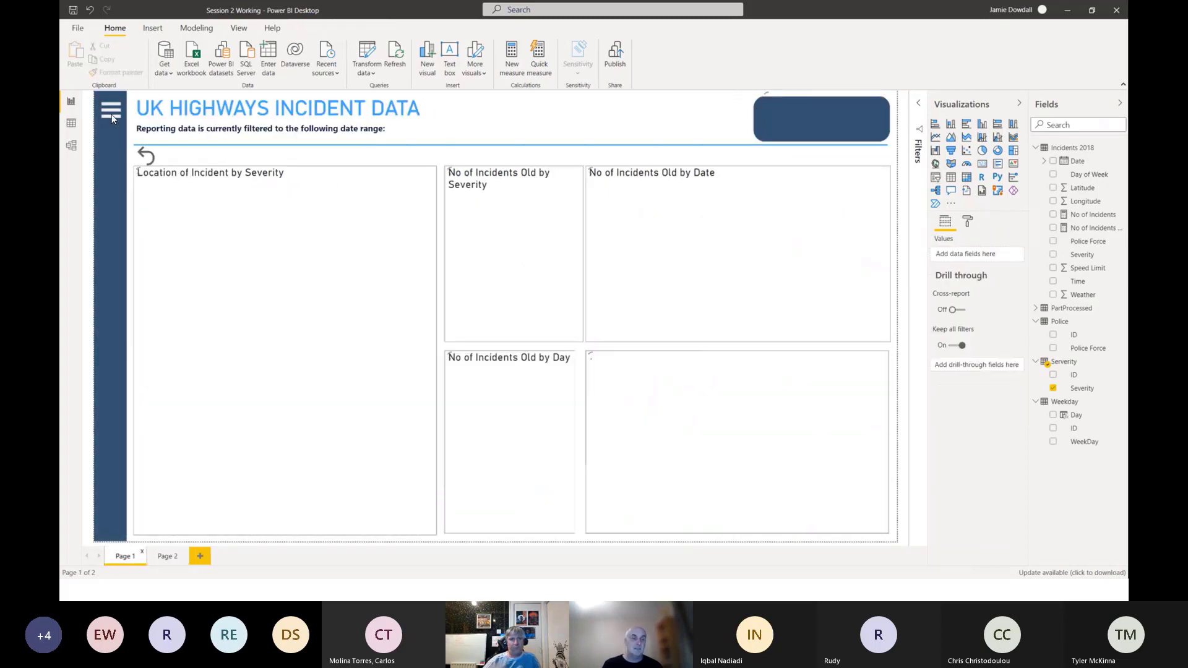
pyautogui.keyDown('ctrl'); pyautogui.click(110, 117); pyautogui.keyUp('ctrl')
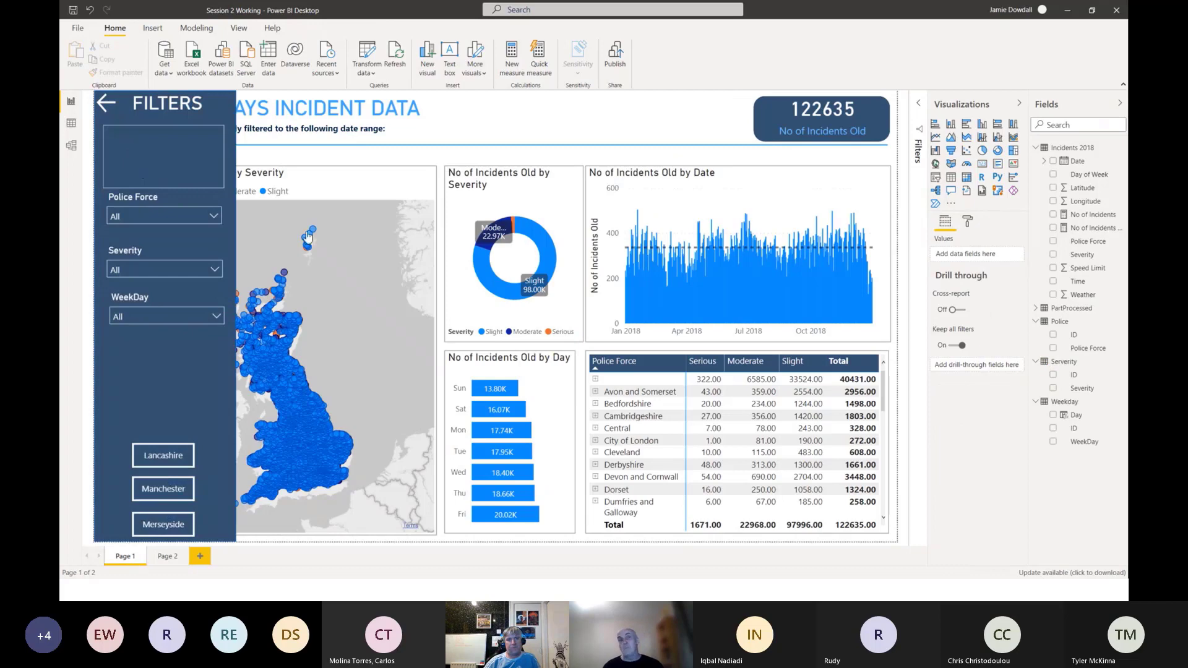
pyautogui.keyDown('ctrl'); pyautogui.click(123, 113); pyautogui.keyUp('ctrl')
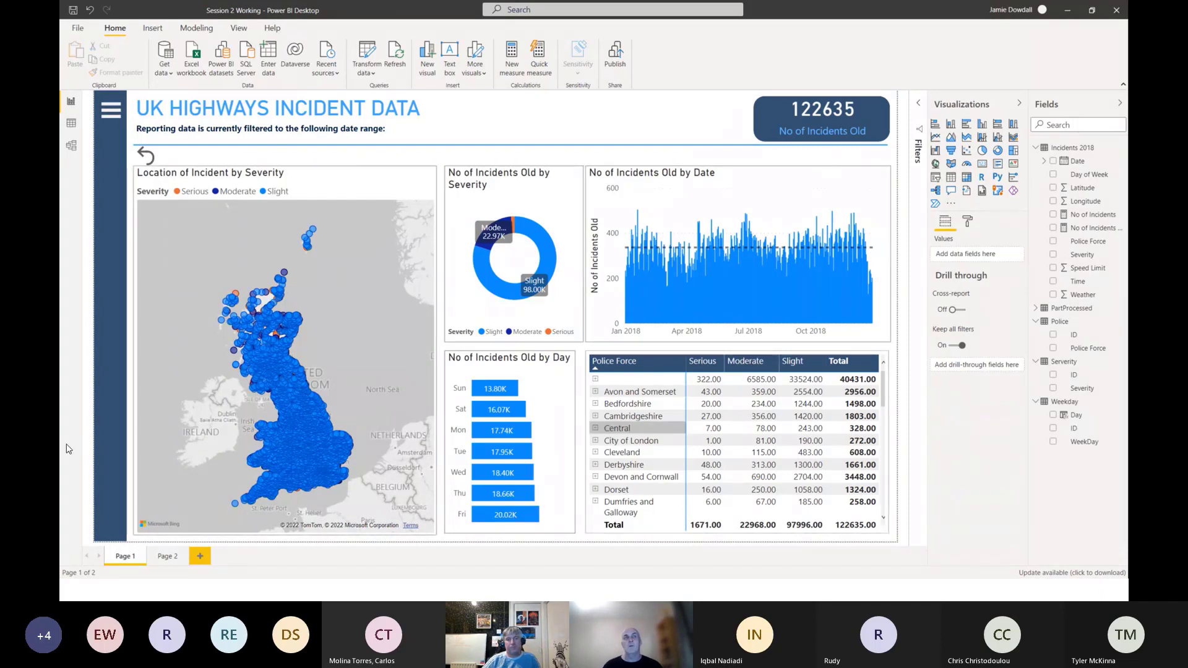
pyautogui.click(176, 558)
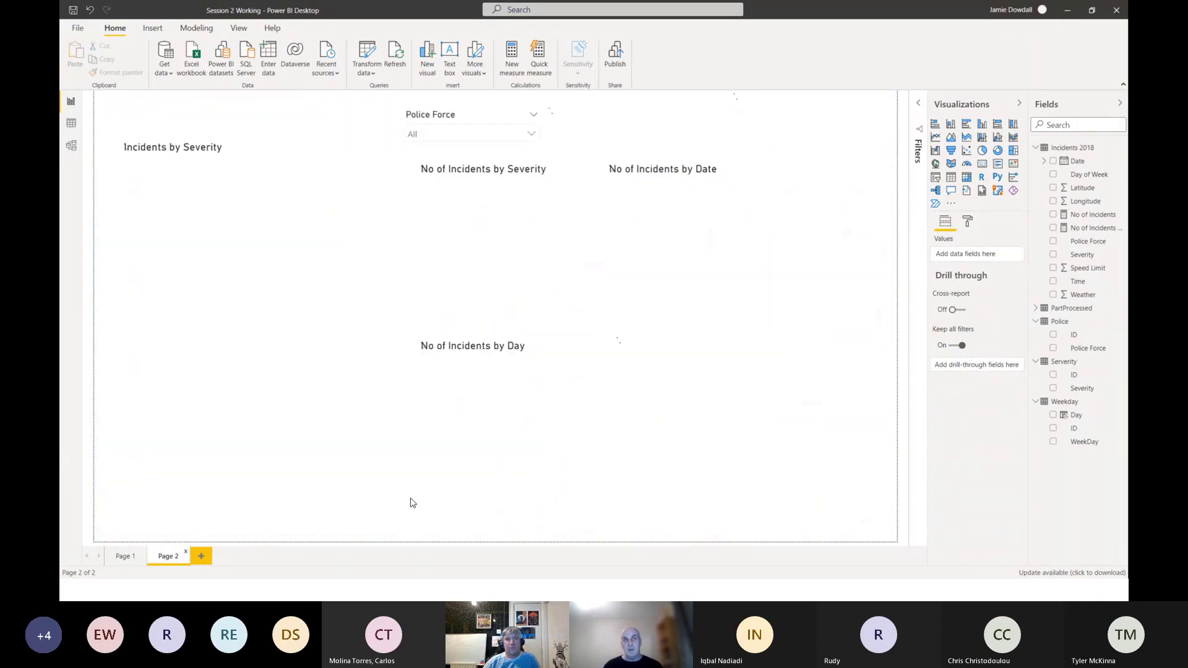